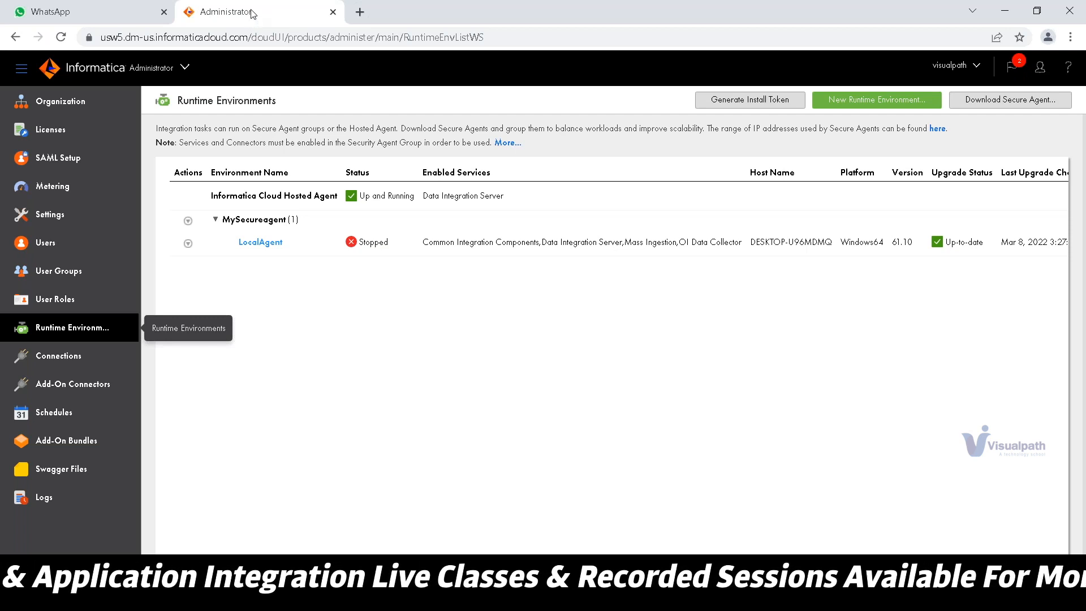
click(179, 67)
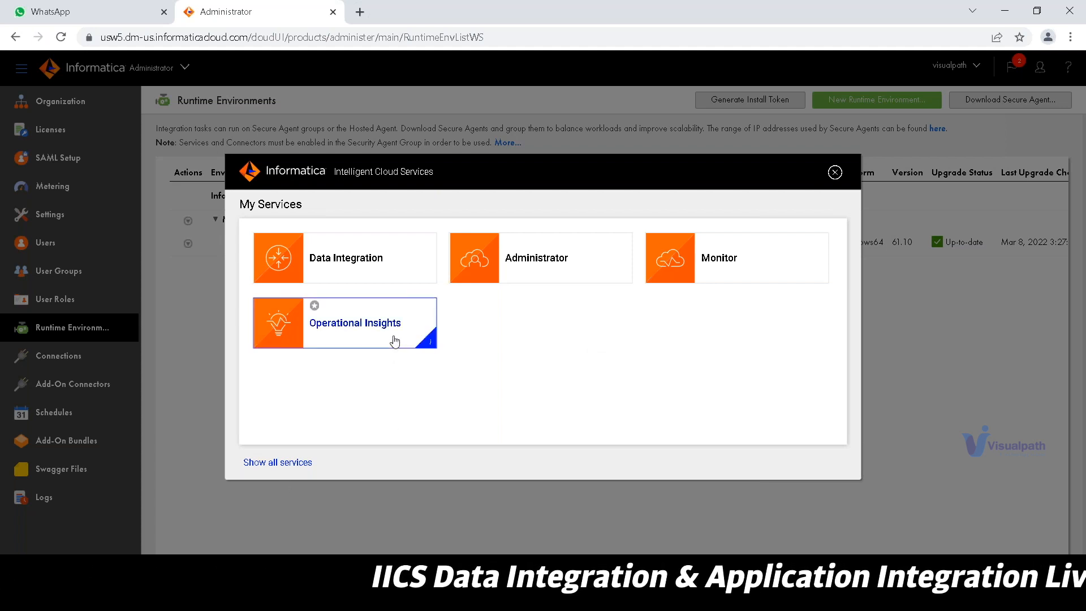
click(835, 172)
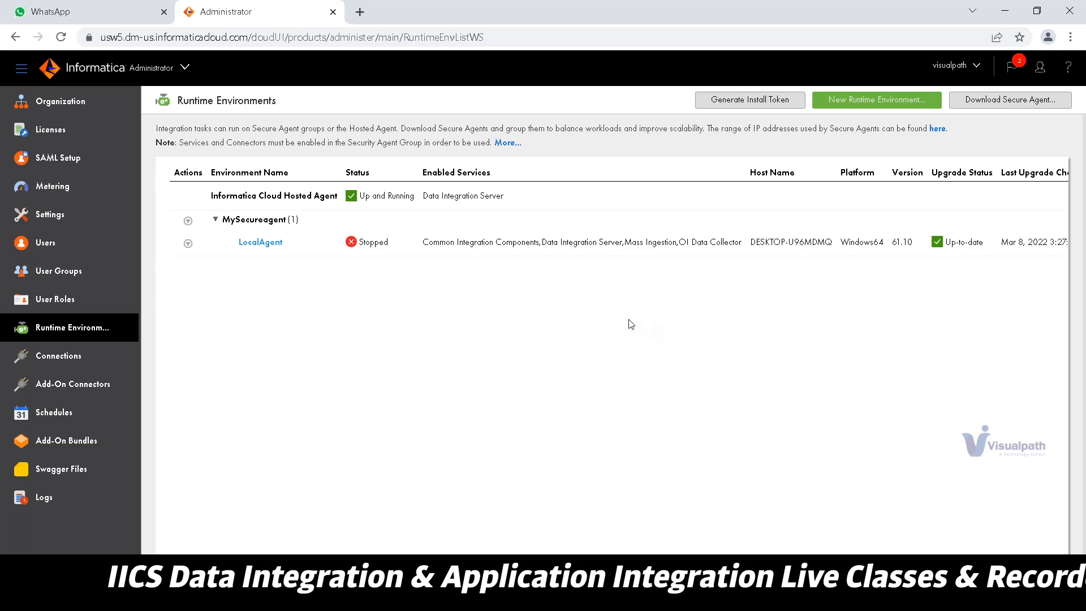
- Start the Secure Agent download for Windows 64, copy the install token and paste it into a new Notepad document
click(995, 105)
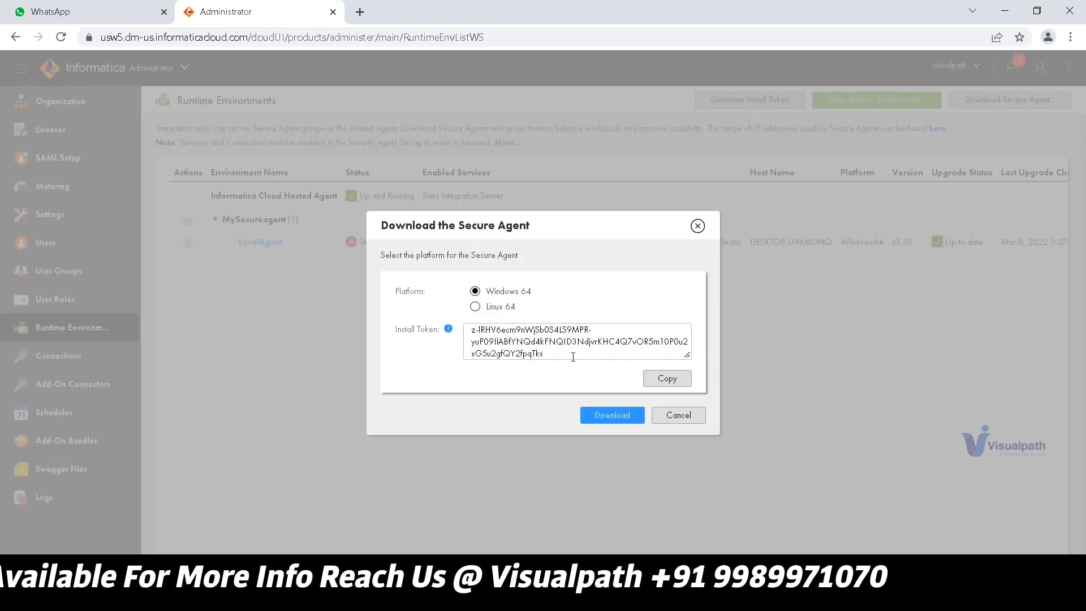
click(666, 379)
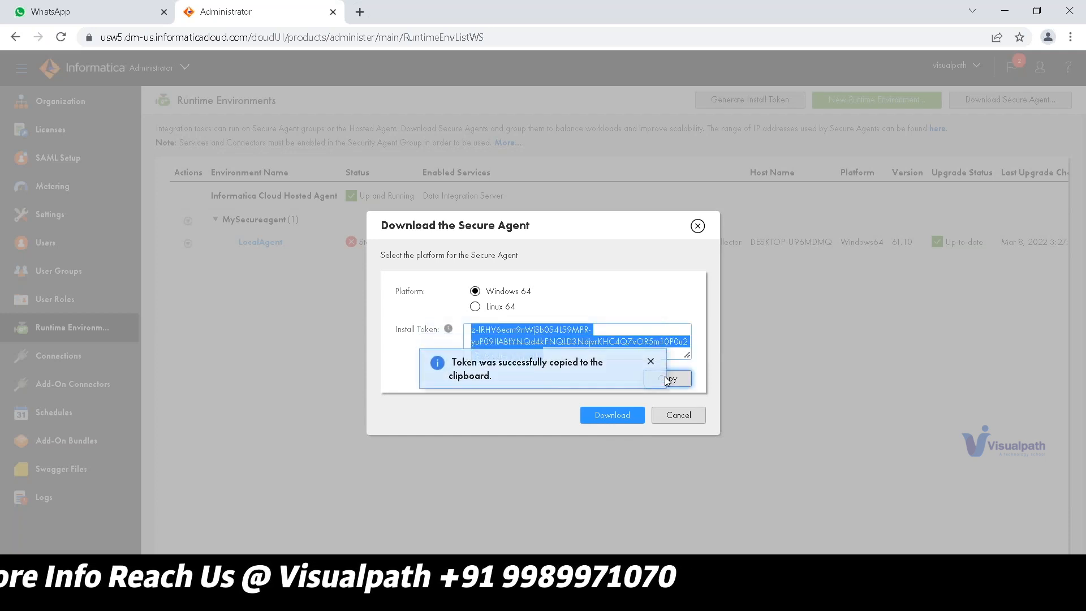
key(super+r)
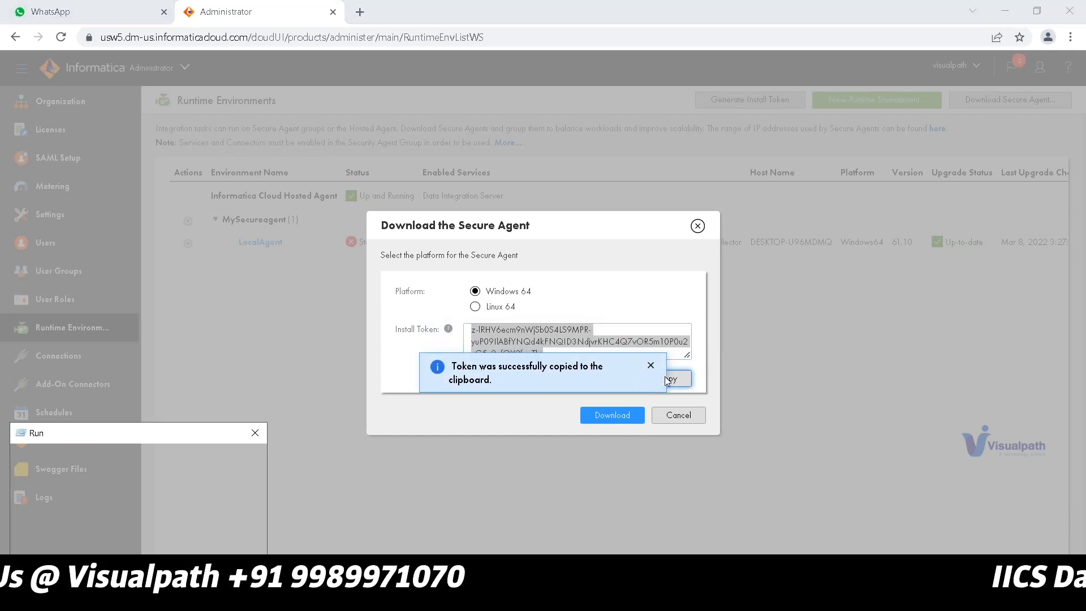
key(Return)
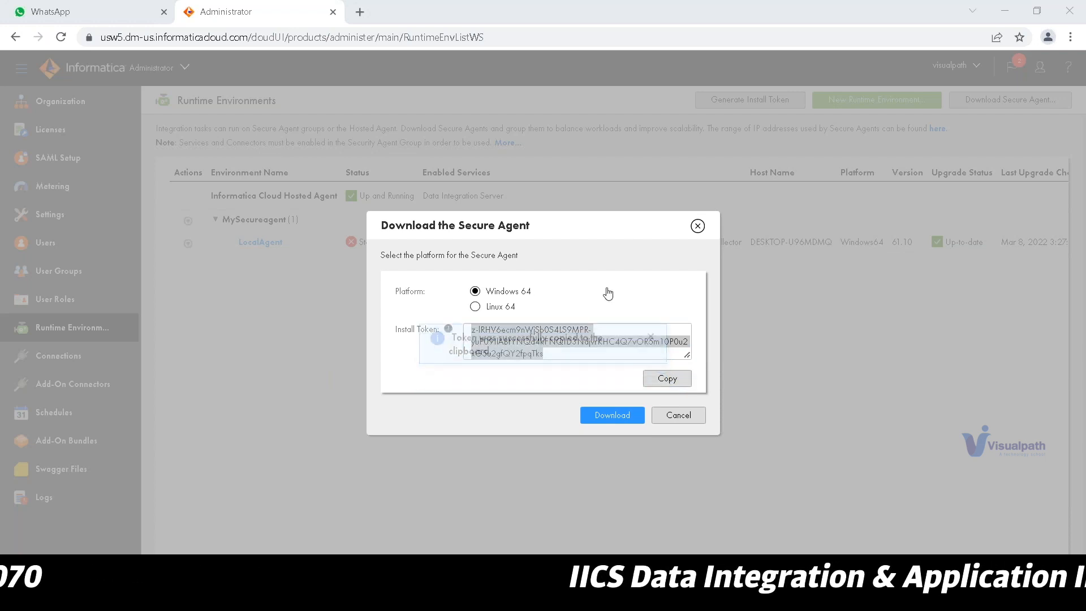
key(ctrl+v)
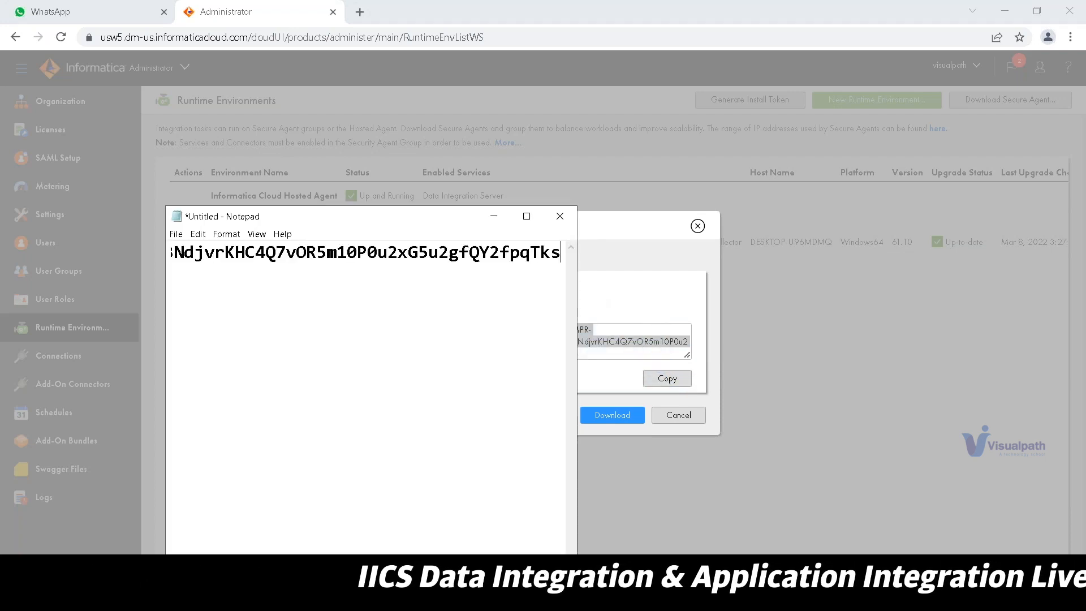
- Return to Chrome, download the Windows 64 Secure Agent installer and close the WhatsApp page
click(641, 258)
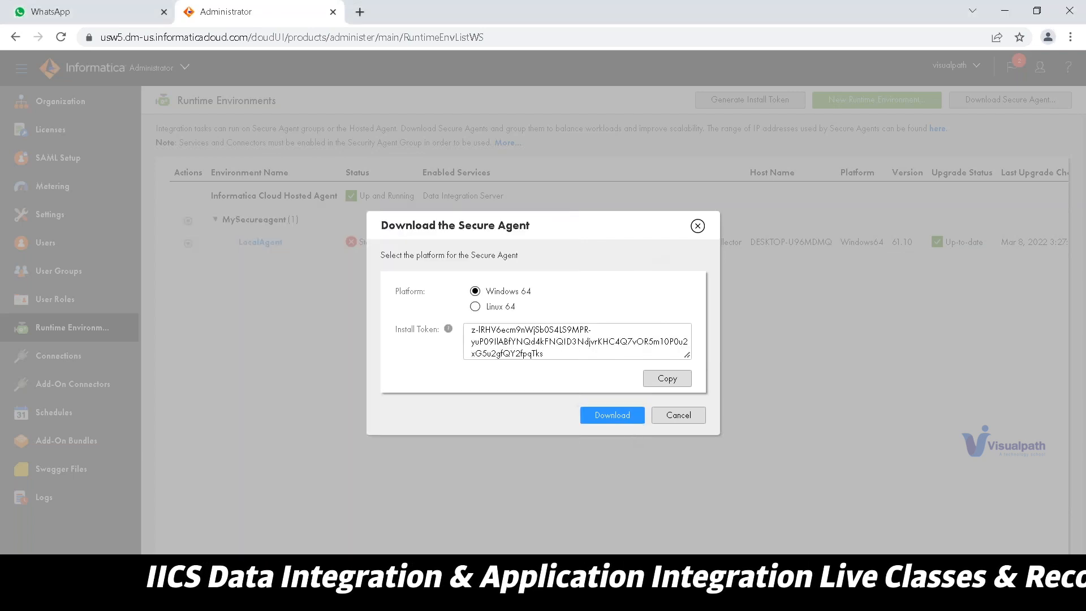
click(616, 417)
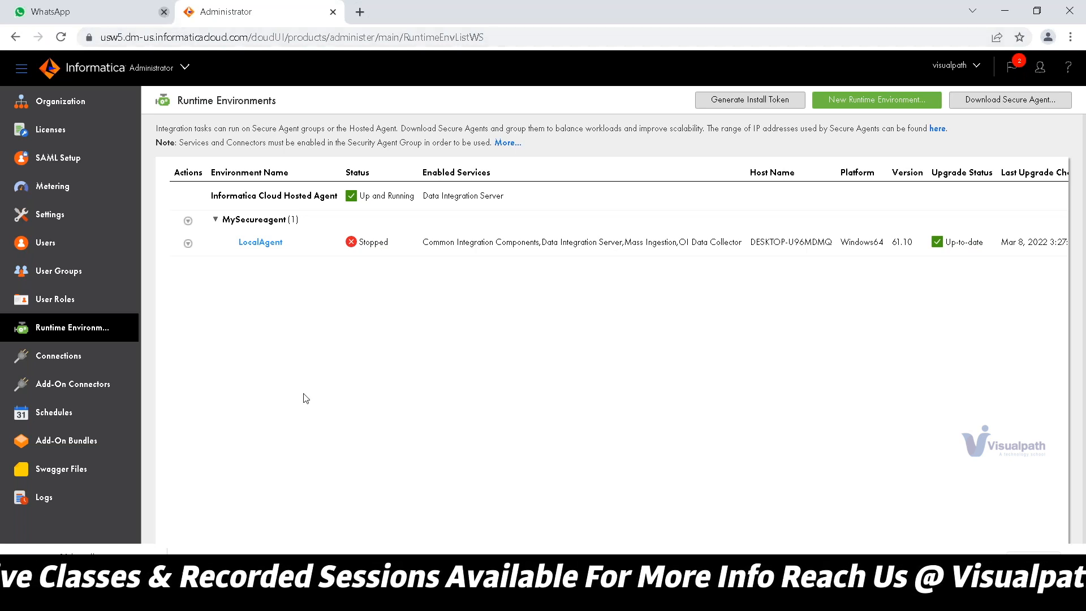
click(164, 11)
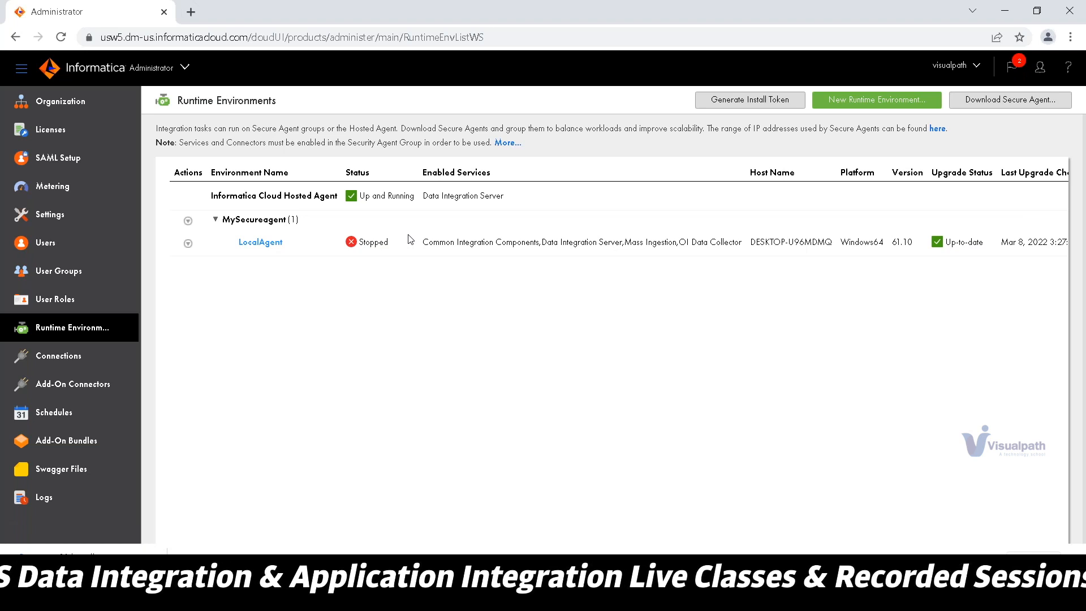
- Open the organization details and examine the organization's ID and name
click(82, 115)
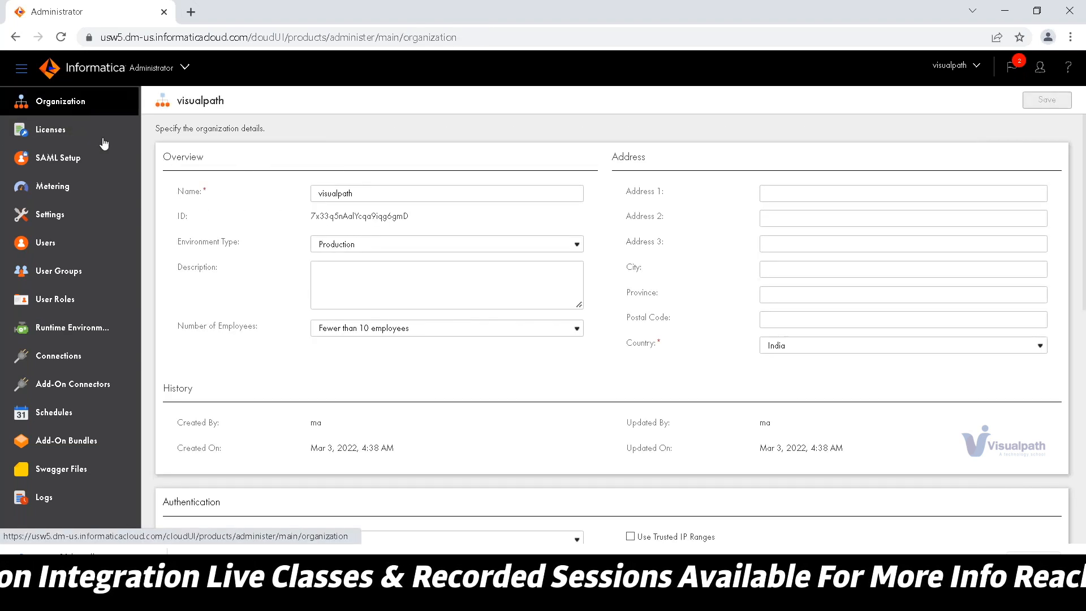
double_click(360, 215)
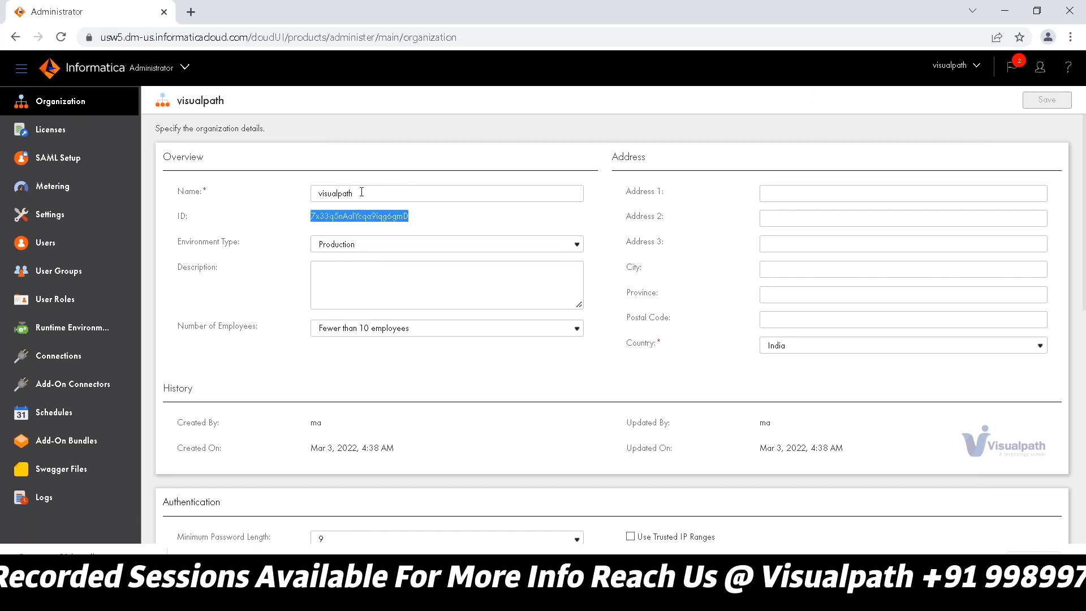
double_click(362, 193)
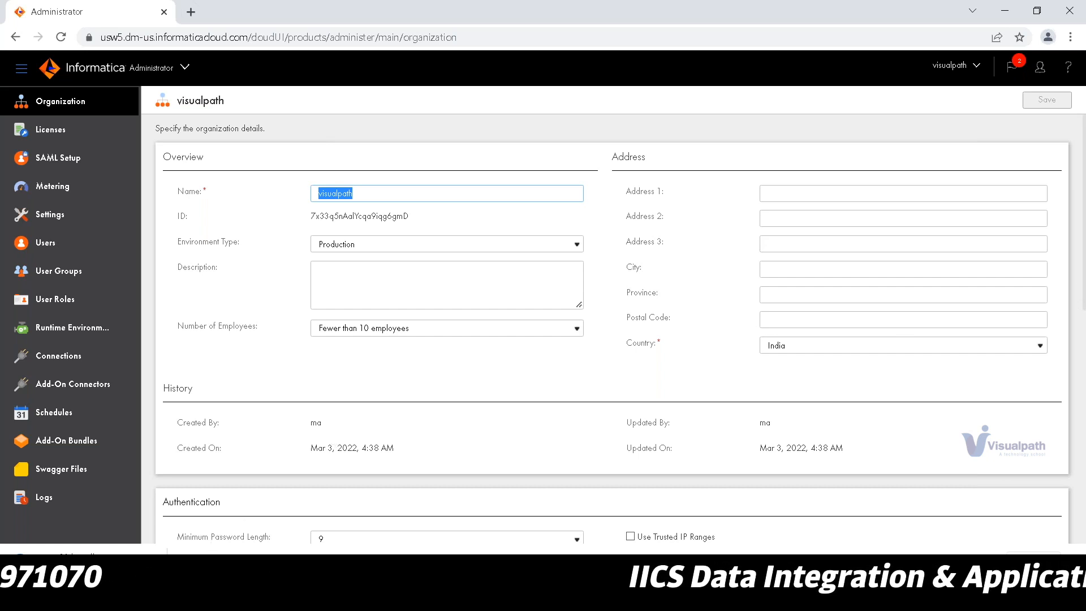
click(151, 562)
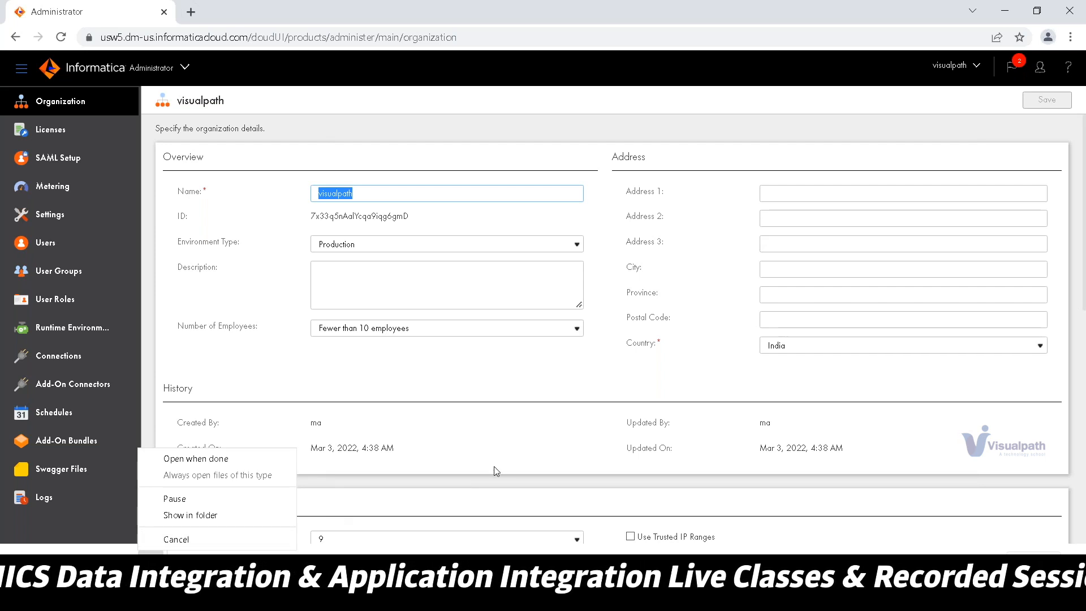
click(535, 429)
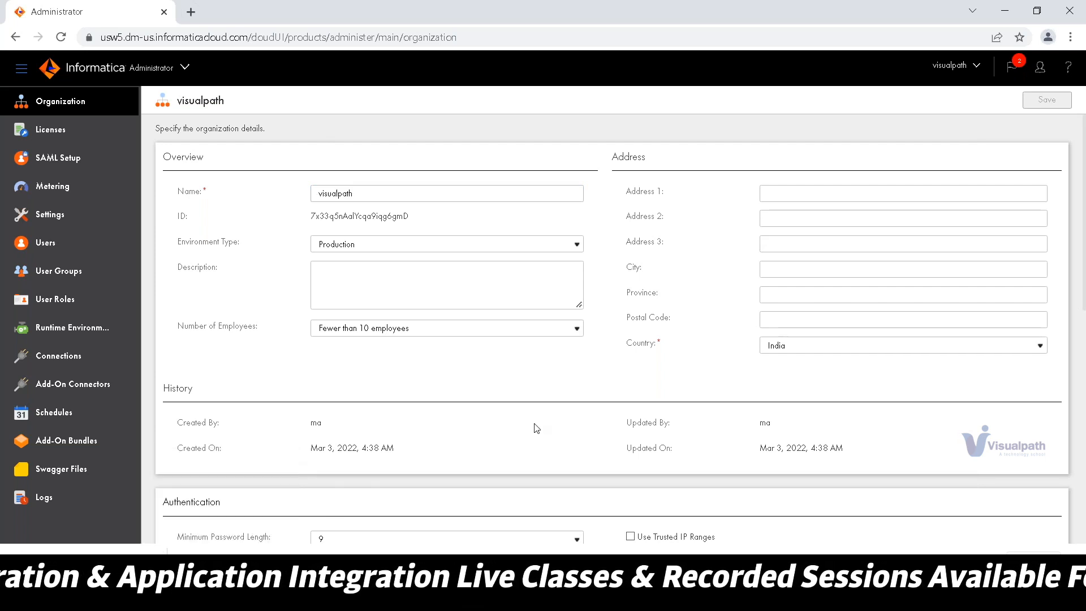
click(151, 565)
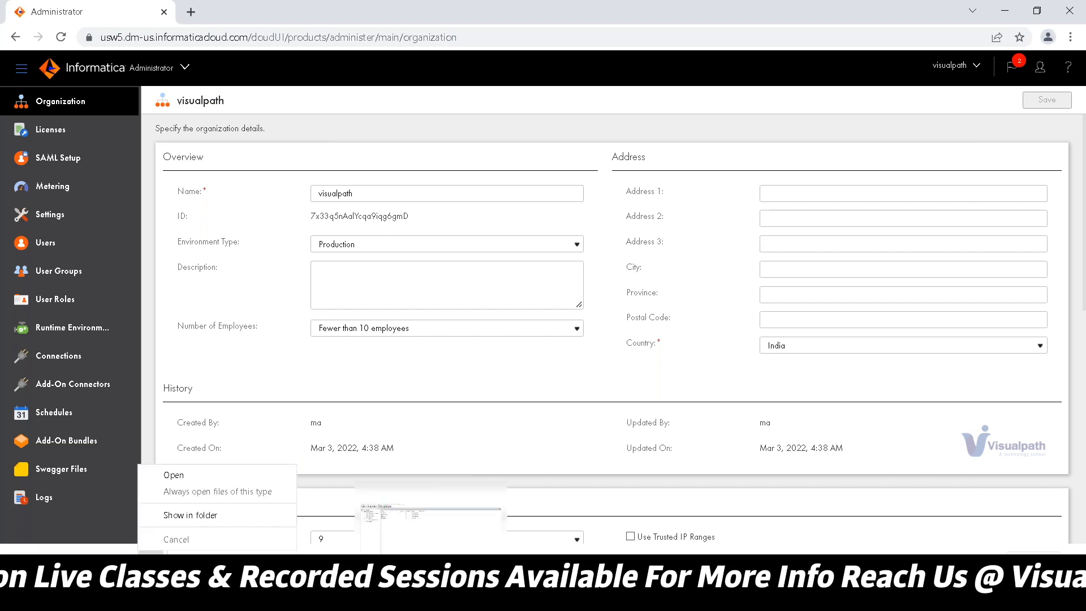
- Switch to File Explorer and try to create a folder named IICS in Documents, declining the merge with the existing folder
mouse_move(759, 599)
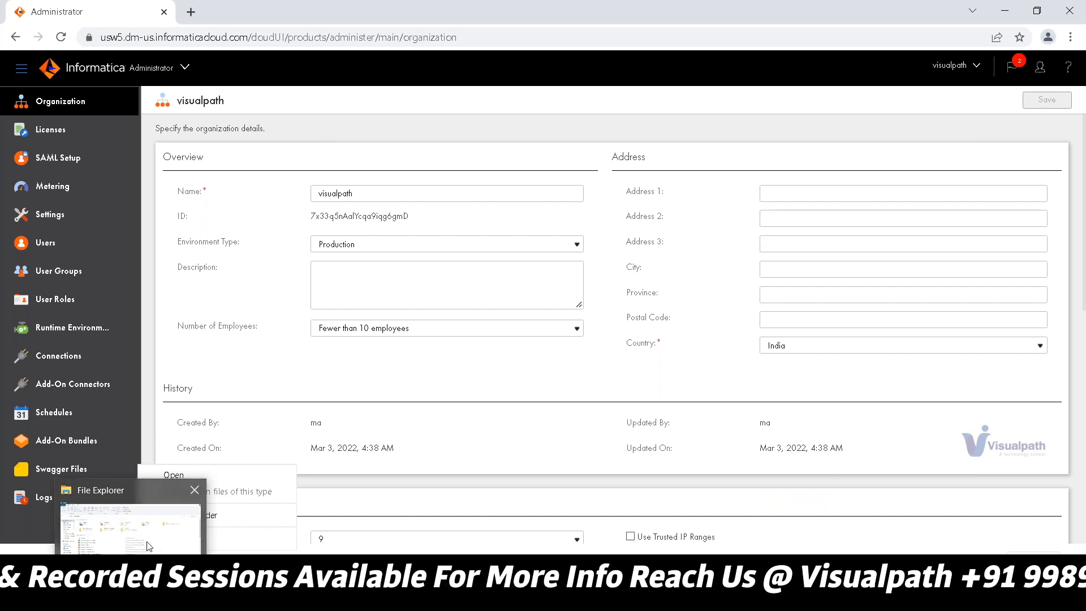
click(147, 542)
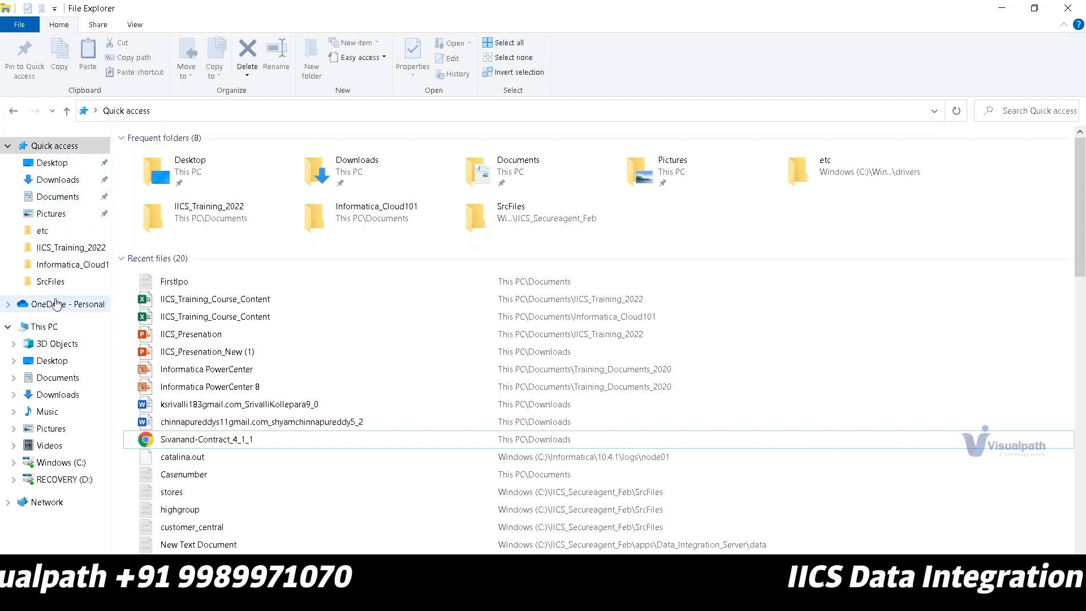
click(70, 198)
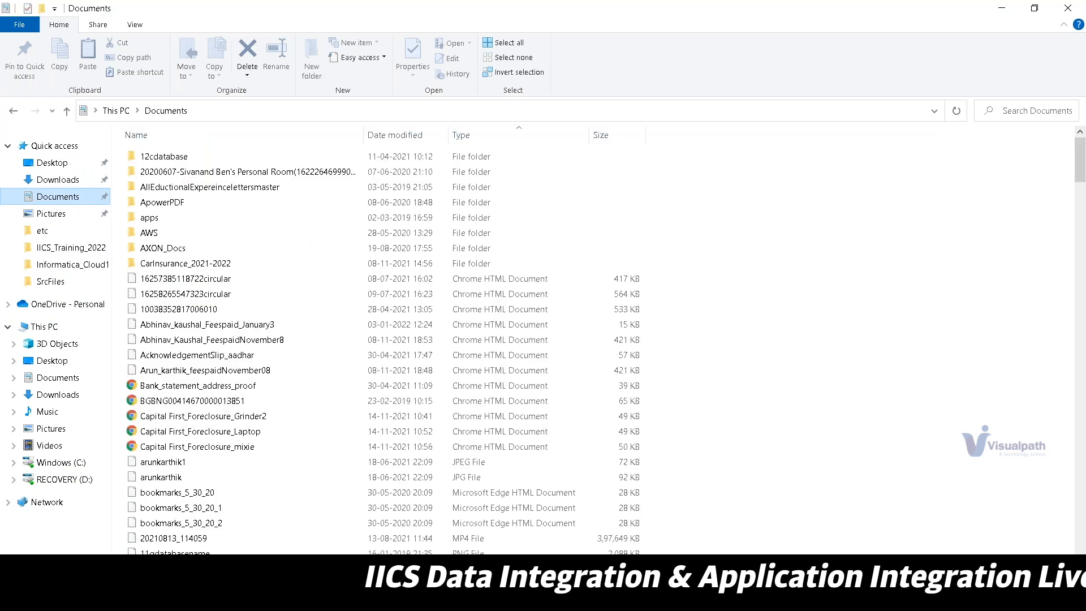
right_click(650, 256)
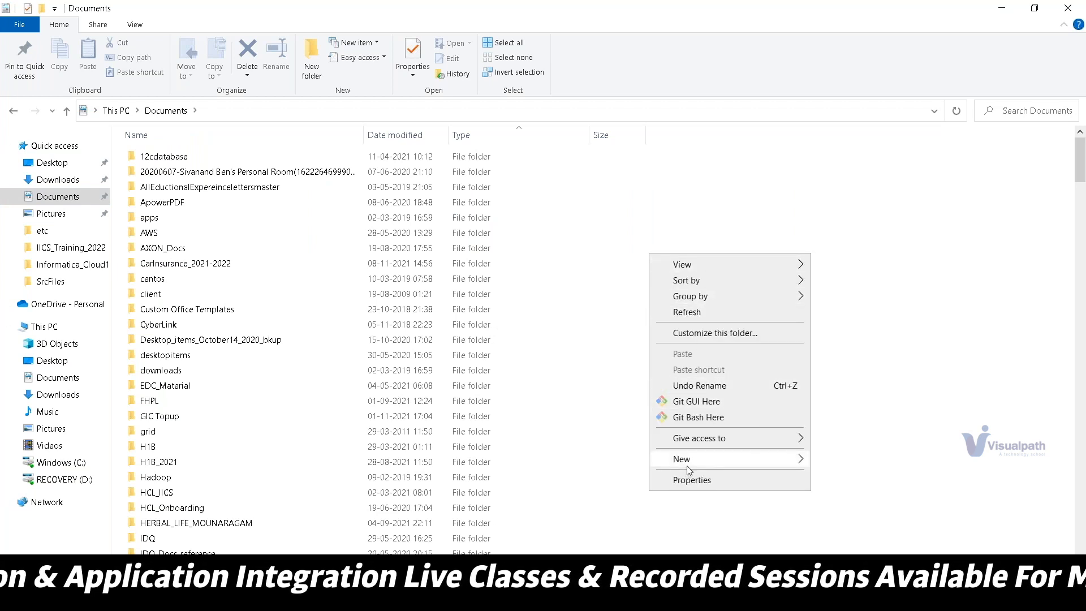
mouse_move(690, 463)
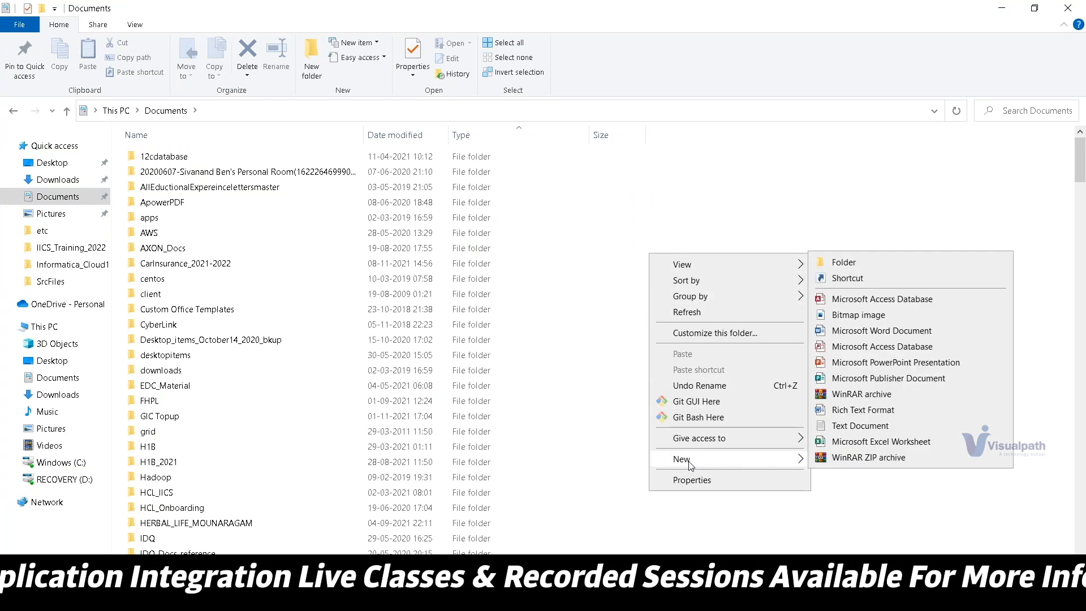
click(854, 263)
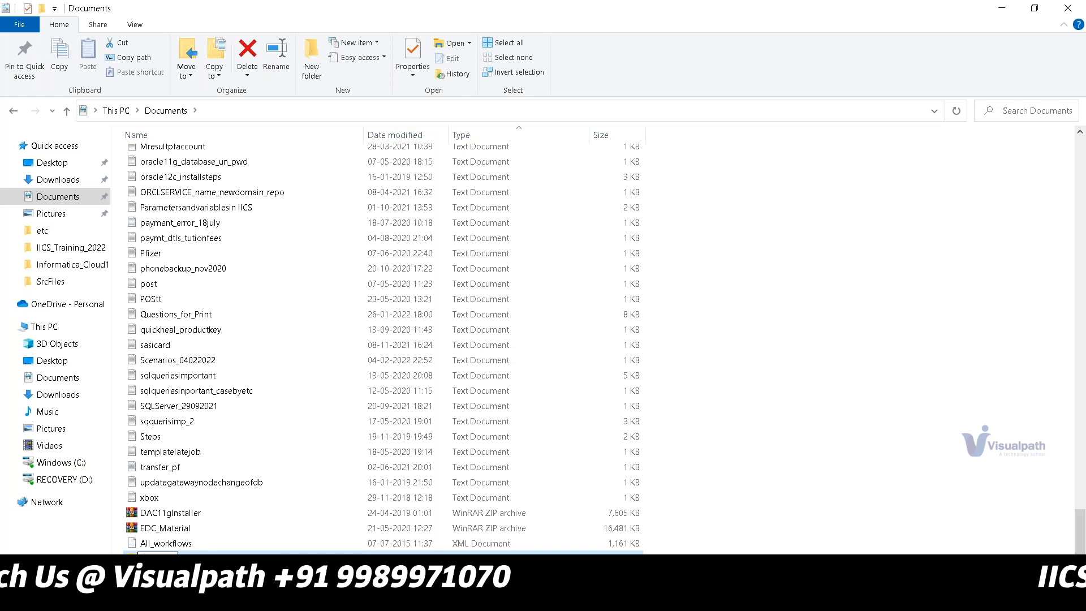
click(66, 464)
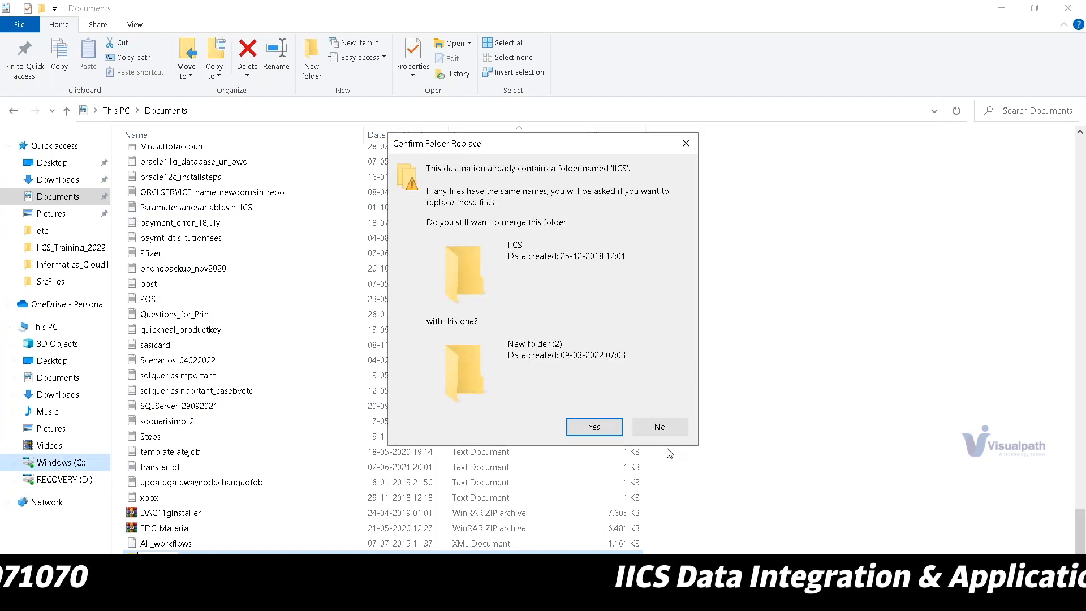
click(662, 431)
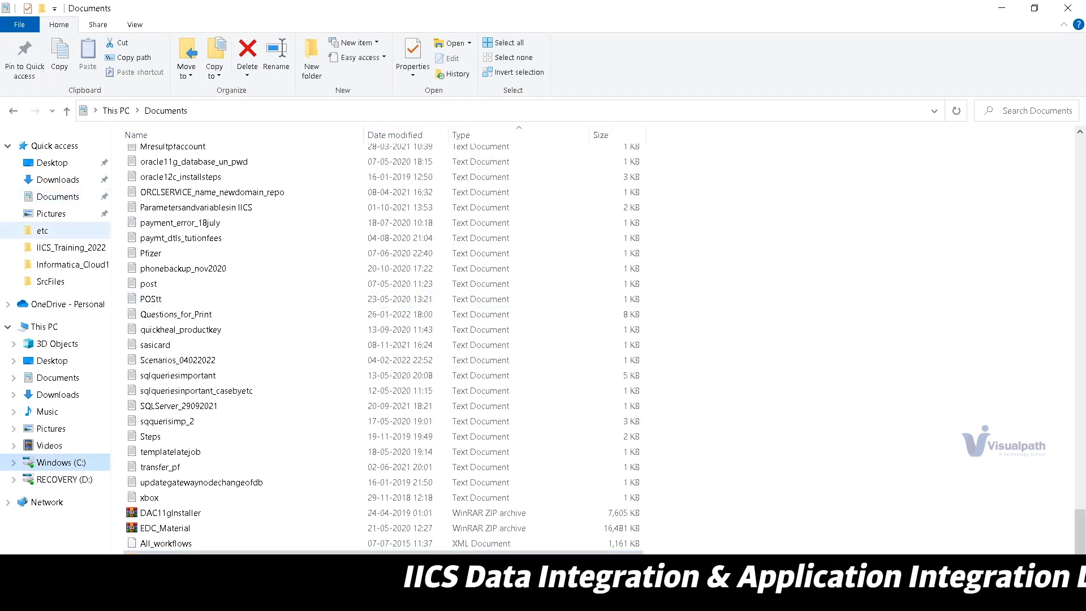
- Create a folder named IICS_SecureAgent_March on the Windows (C:) drive and copy its path
click(43, 326)
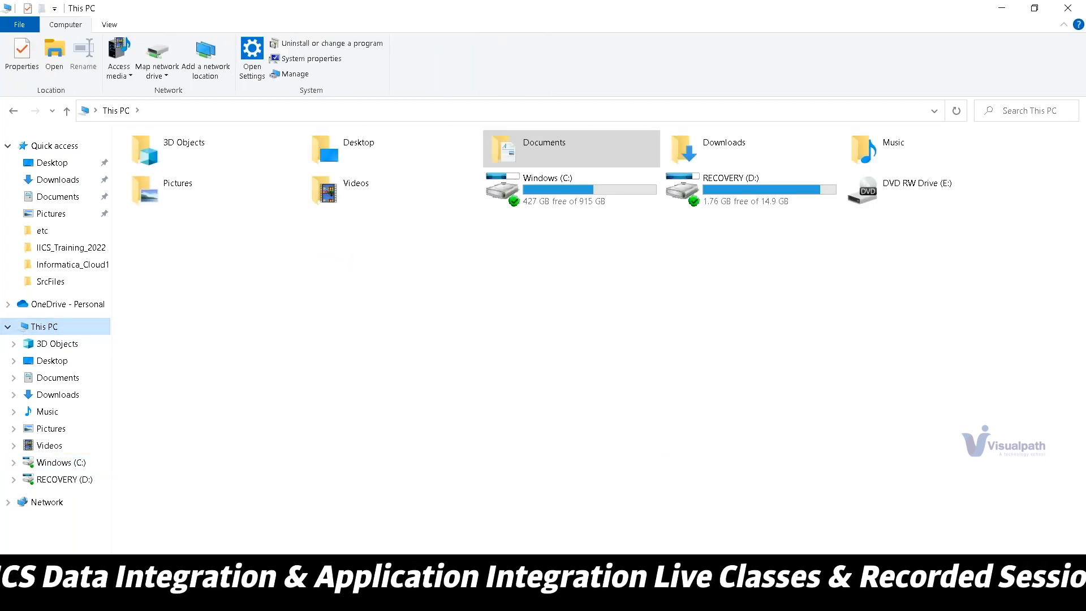
double_click(568, 181)
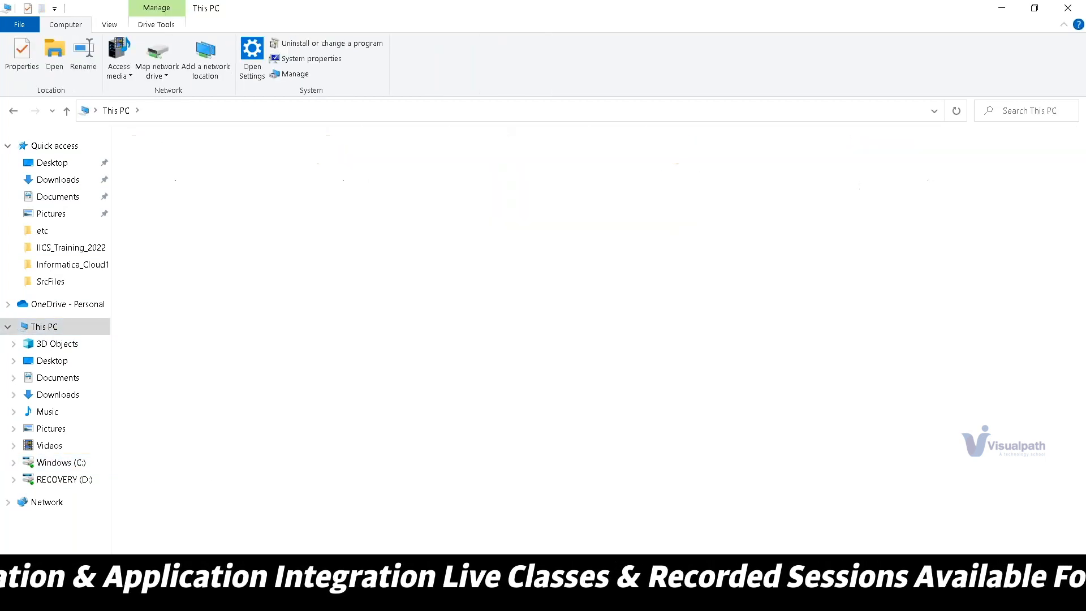
right_click(705, 320)
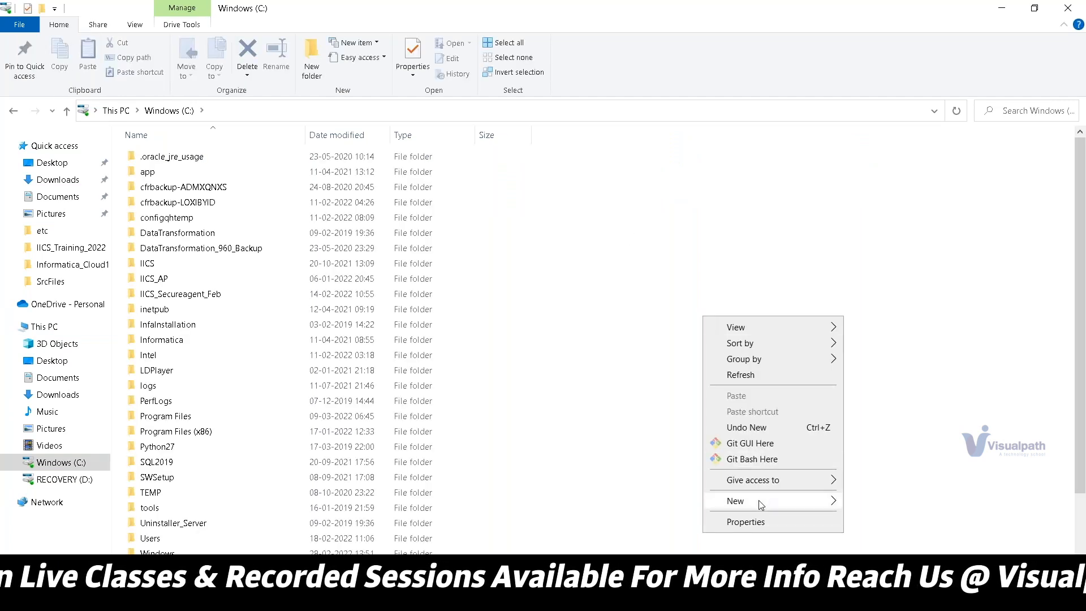
mouse_move(761, 503)
click(886, 509)
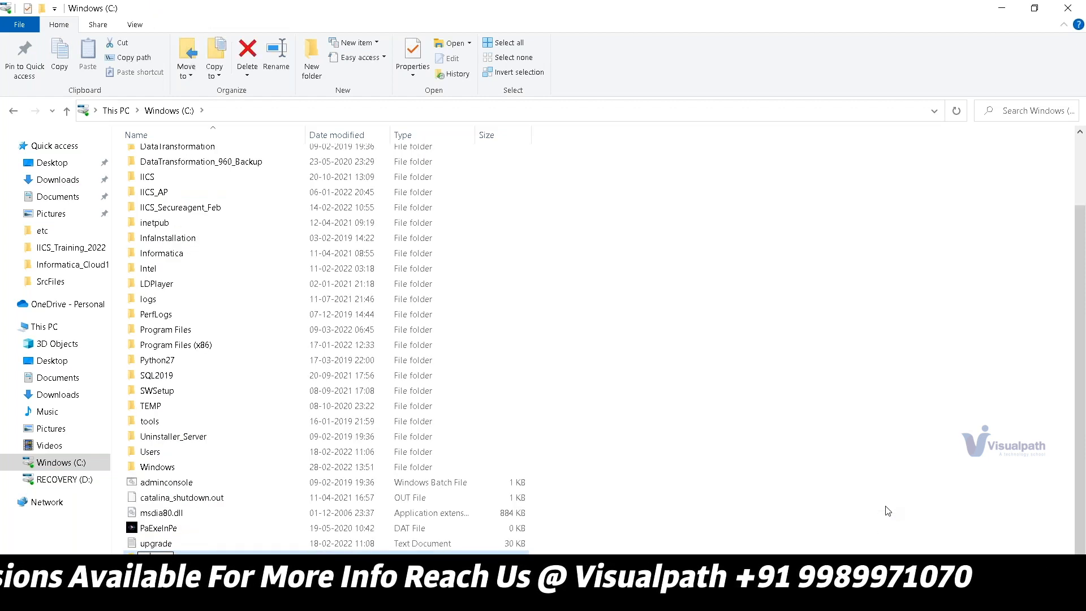
text(IICS_)
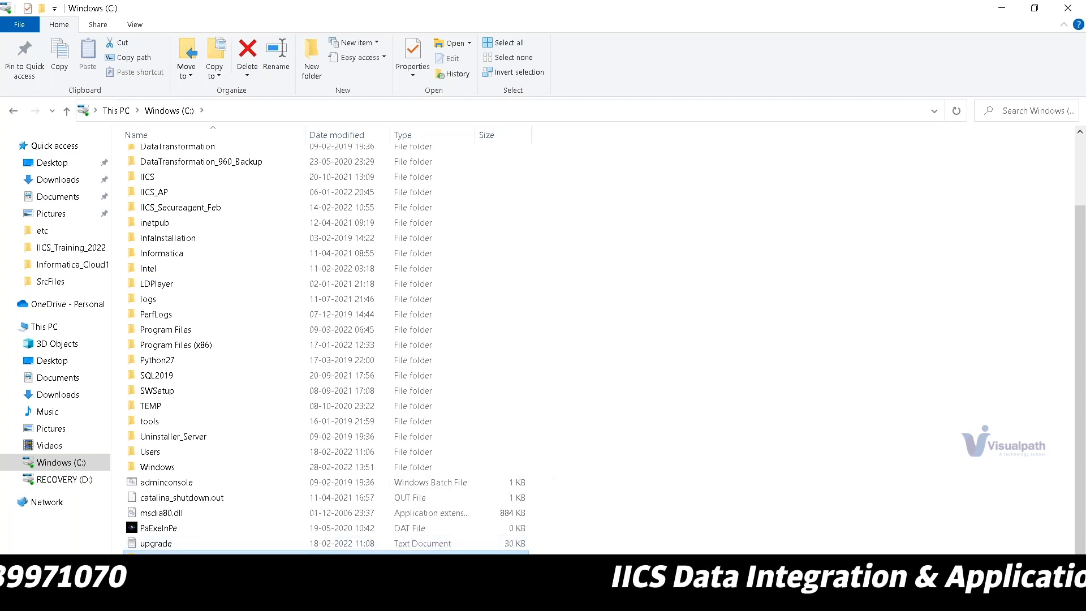
key(Return)
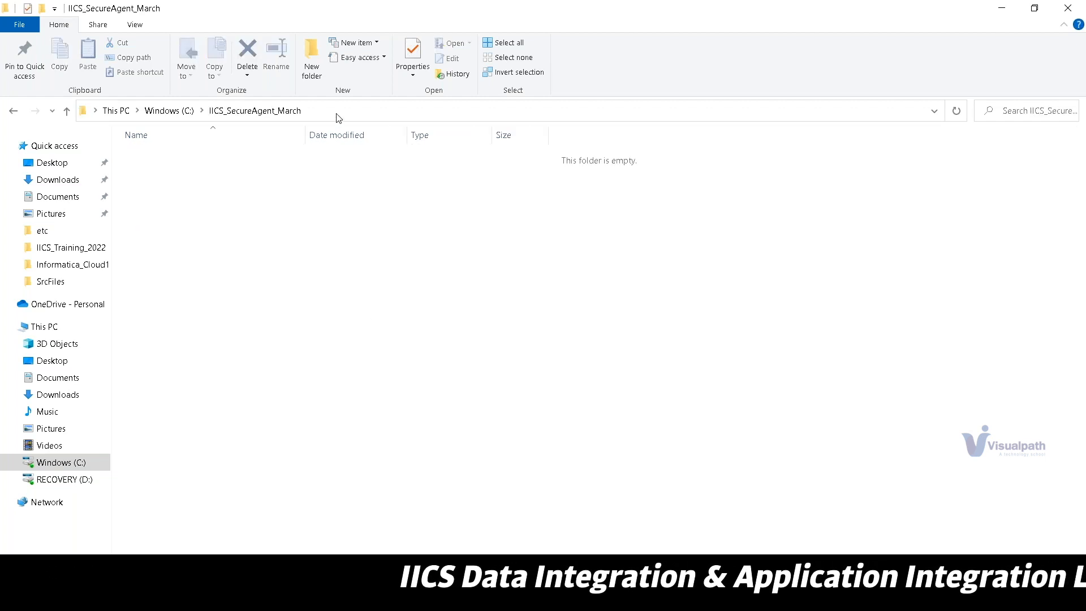
click(338, 113)
key(ctrl+c)
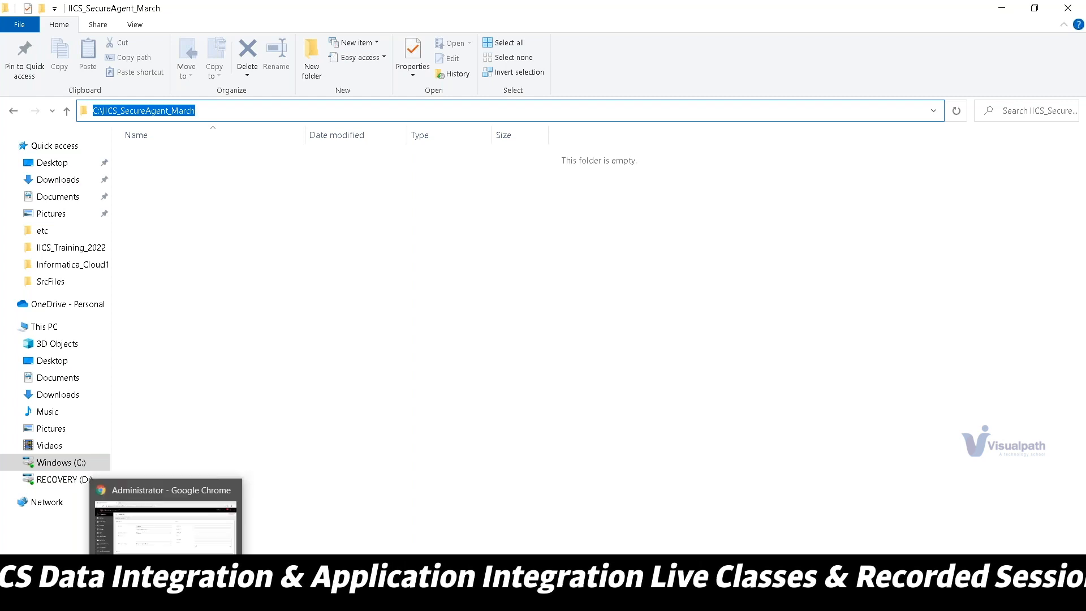
- Switch back to Chrome and launch the downloaded Secure Agent installer
click(170, 552)
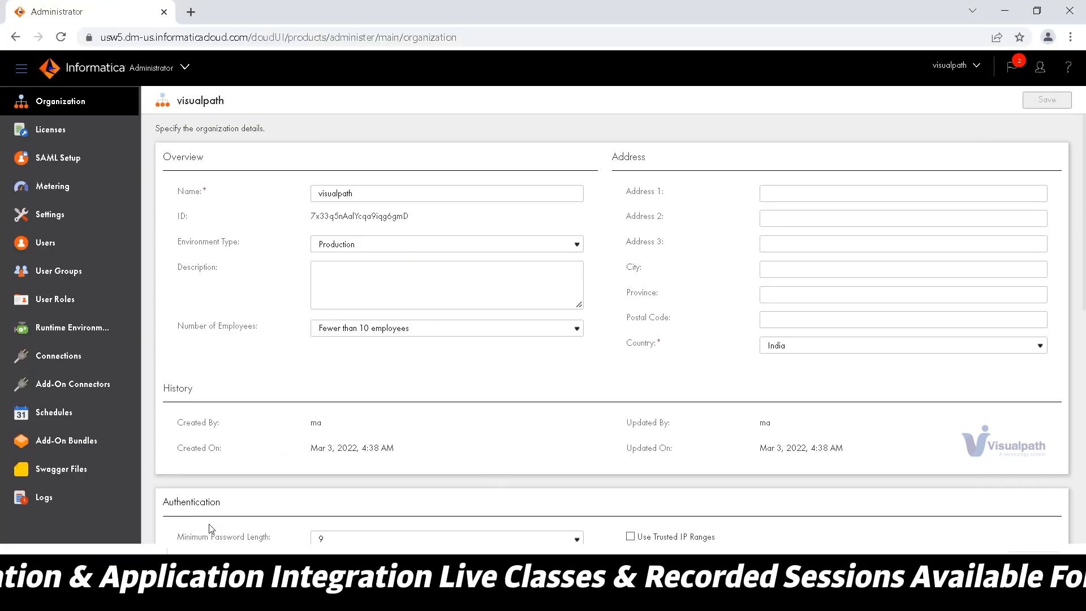
click(151, 562)
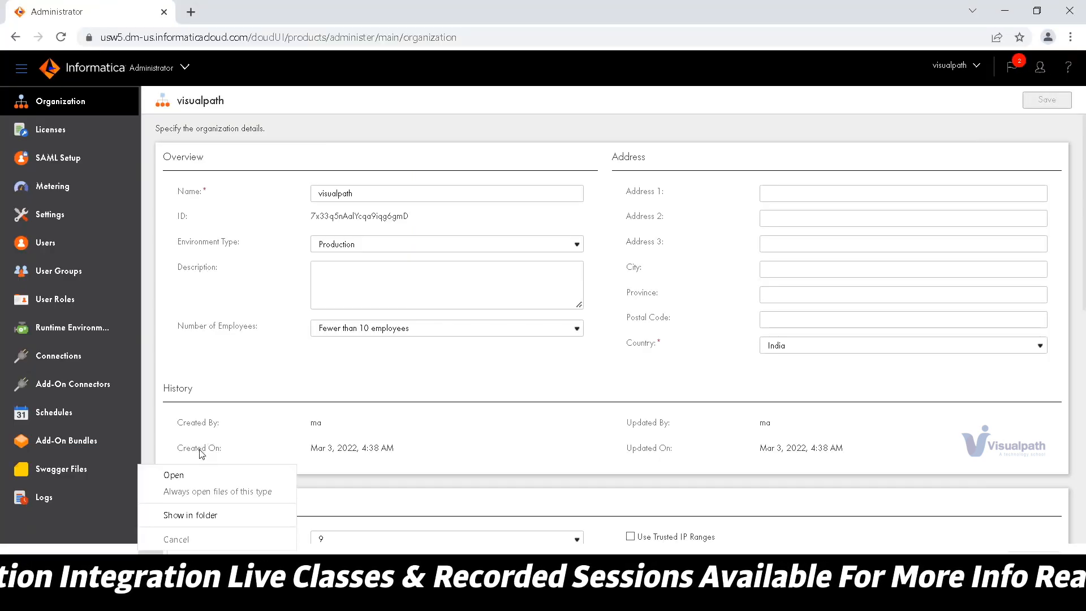
click(184, 476)
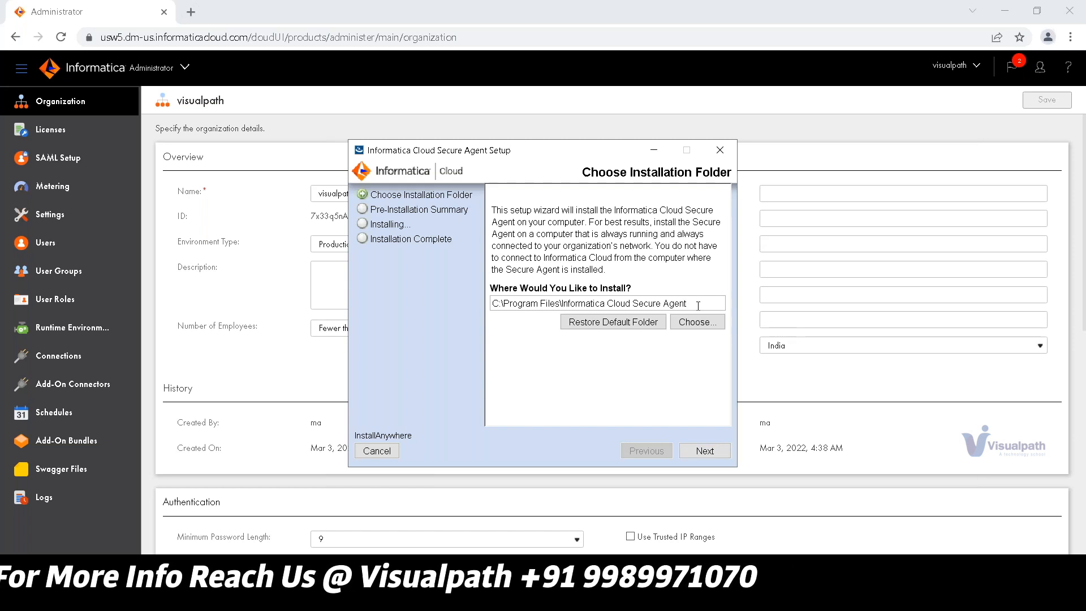
- Set the installation folder to C:\IICS_SecureAgent_March and install the Secure Agent
drag(698, 305, 481, 303)
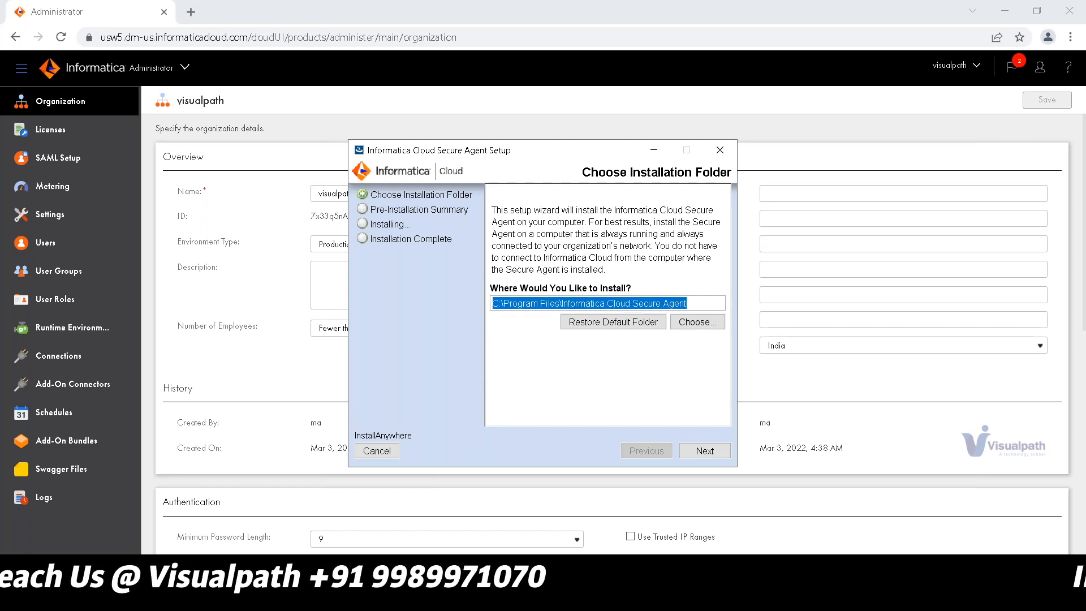
key(ctrl+v)
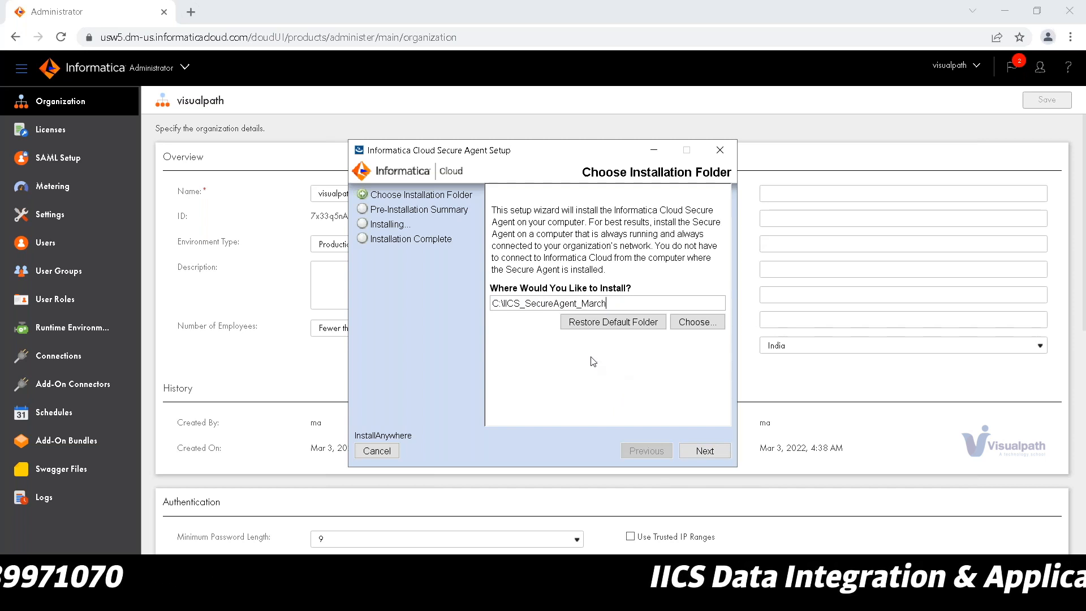
click(715, 453)
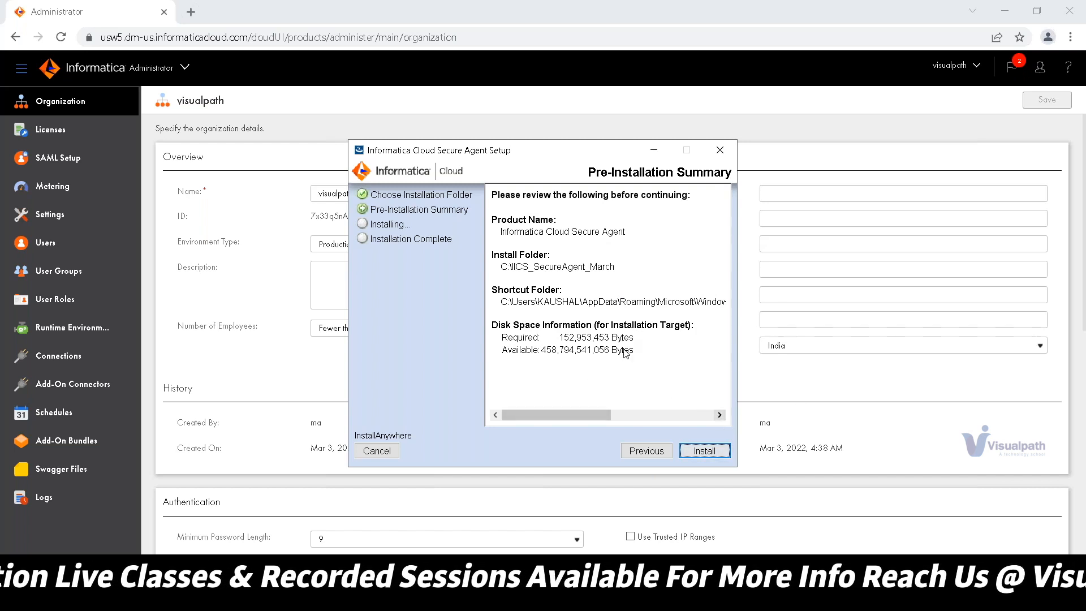
click(711, 452)
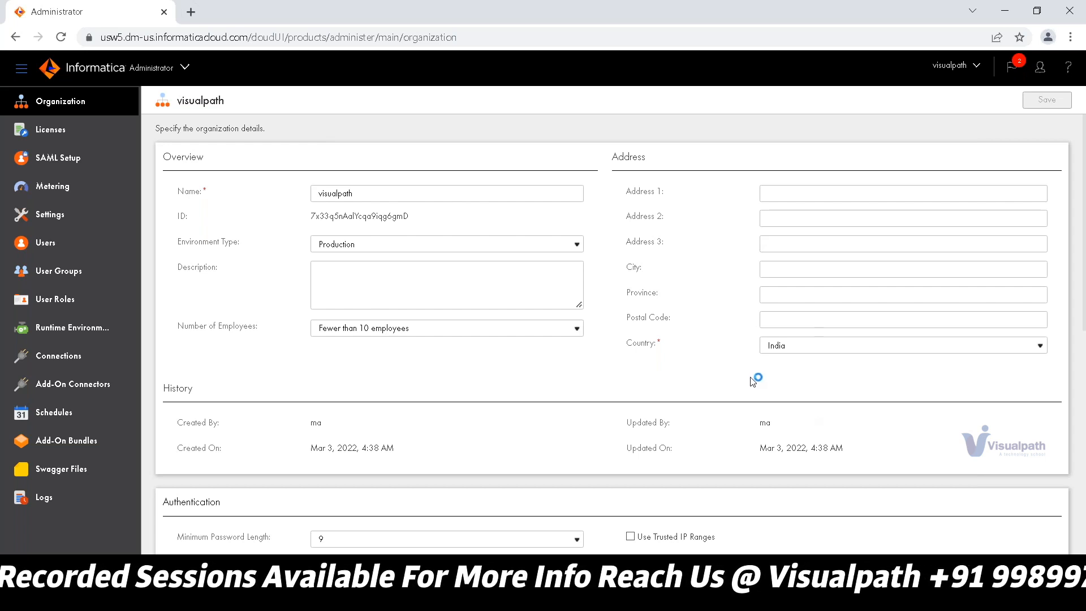
- Switch to File Explorer to examine the contents of IICS_SecureAgent_March, and check the agent's status in the Informatica Cloud Secure Agent window
mouse_move(141, 597)
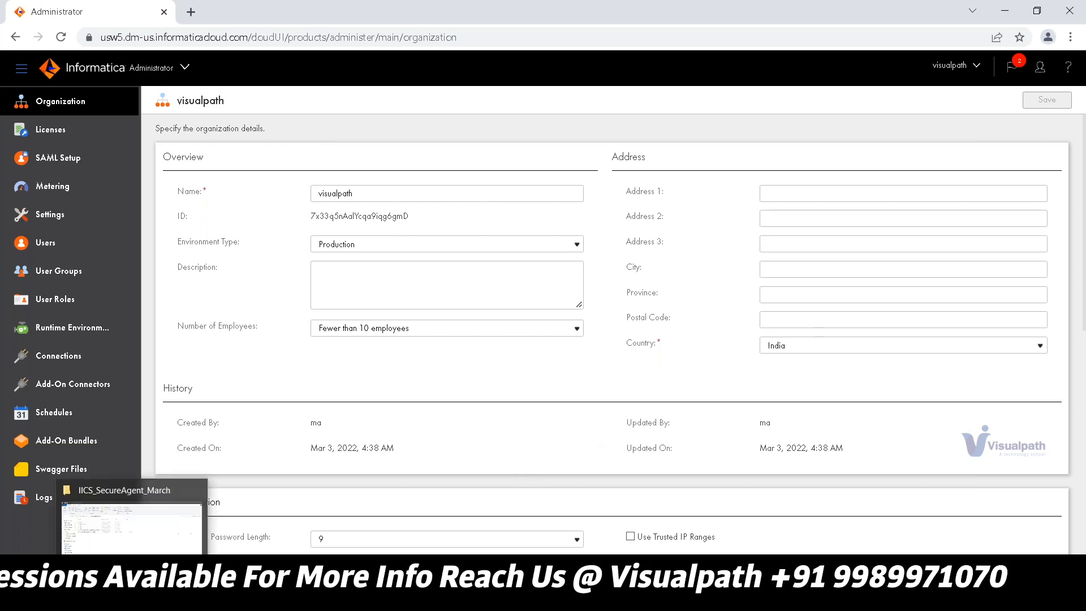
click(151, 546)
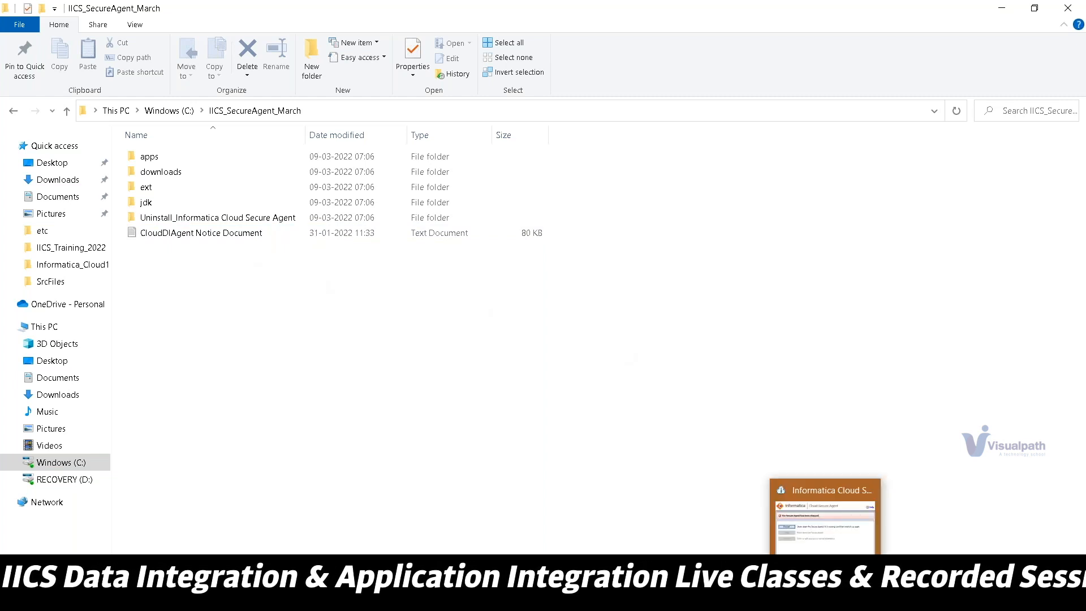
click(827, 599)
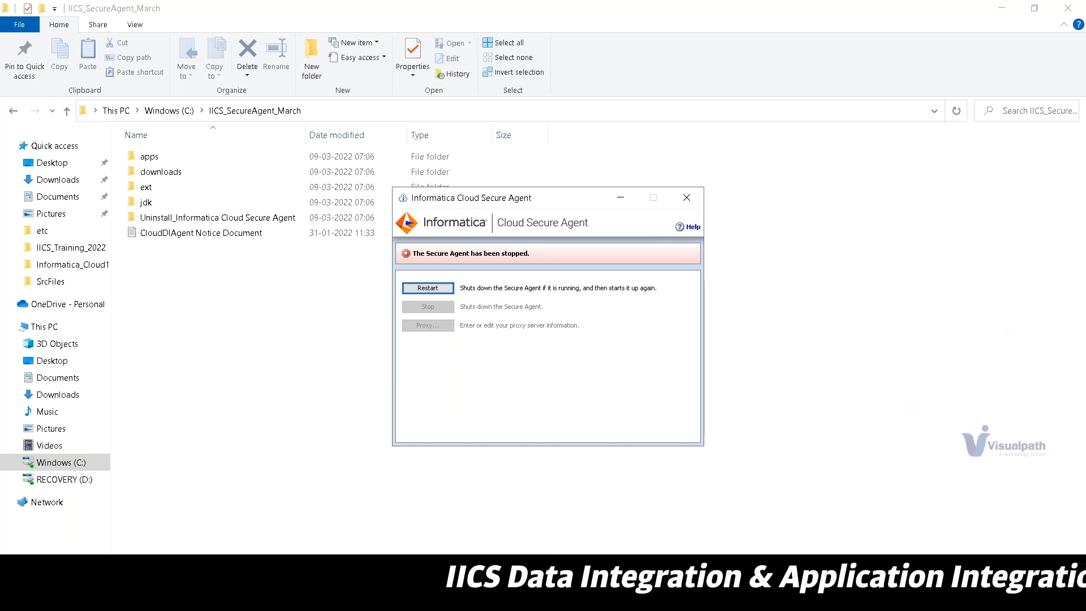
- Switch back to Chrome, view the Runtime Environments page, and compare the agent status there with the Secure Agent window
mouse_move(160, 596)
click(161, 529)
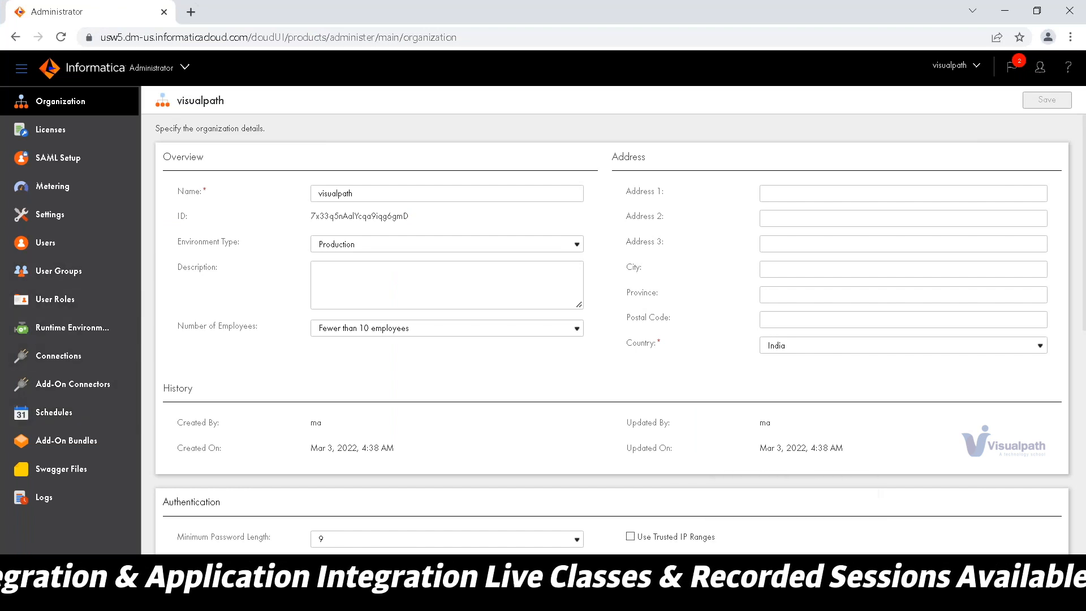
mouse_move(826, 597)
click(826, 530)
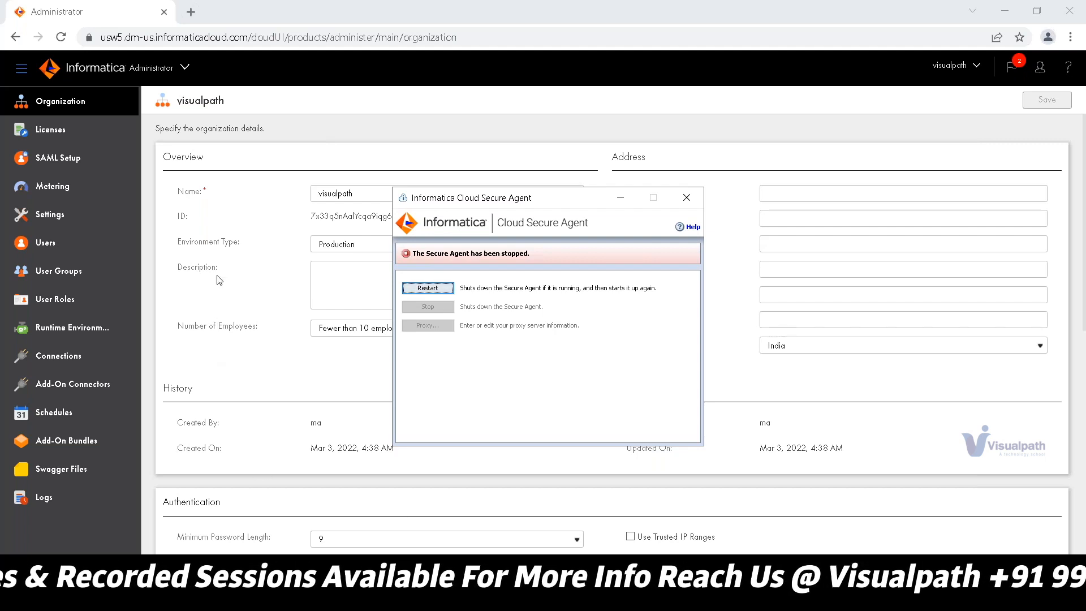
click(97, 336)
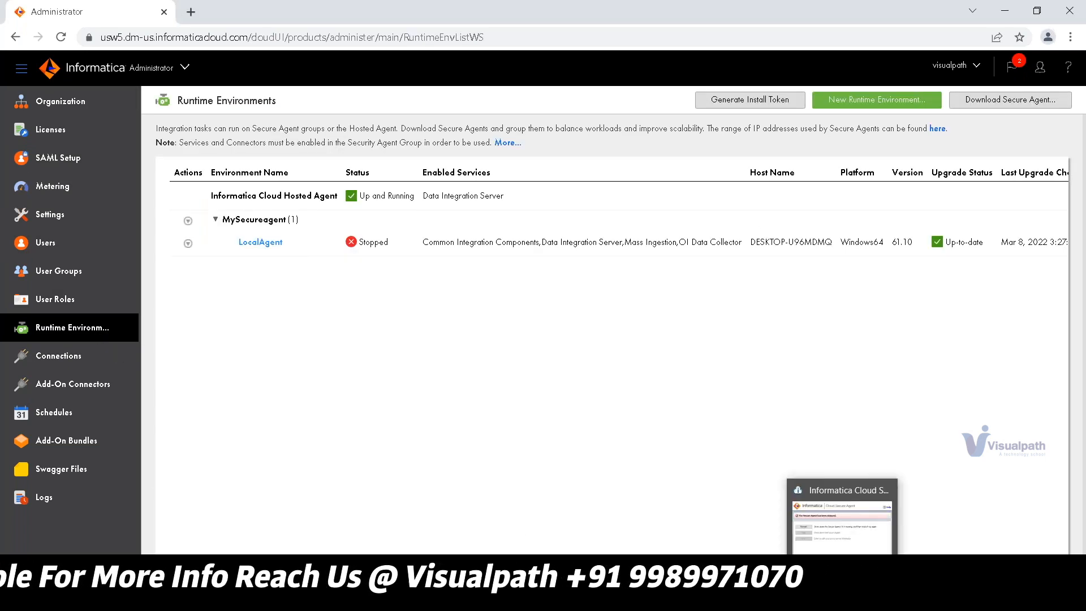
mouse_move(843, 599)
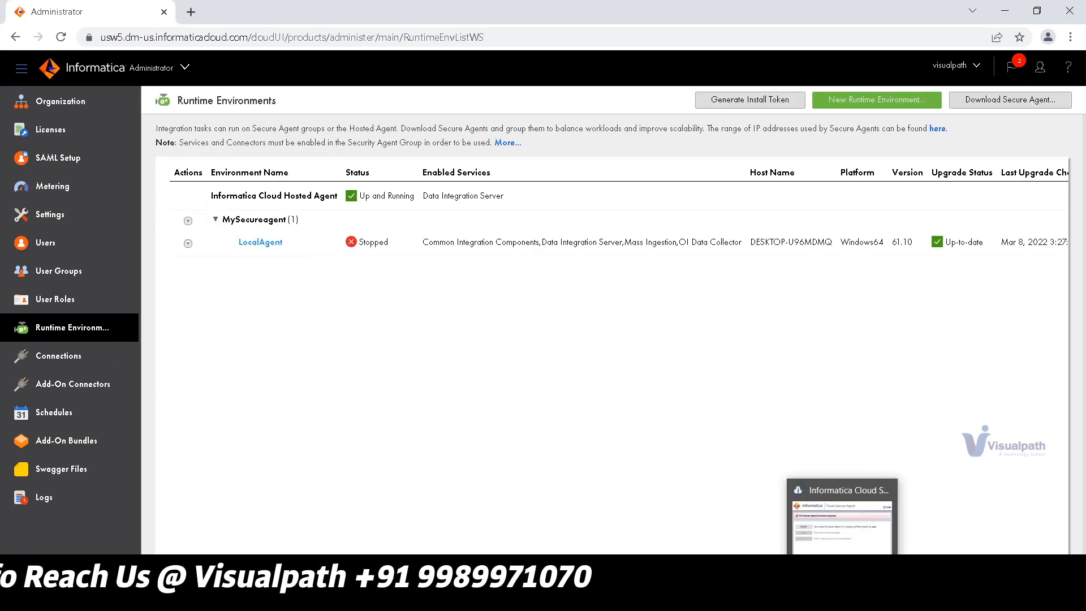
click(849, 542)
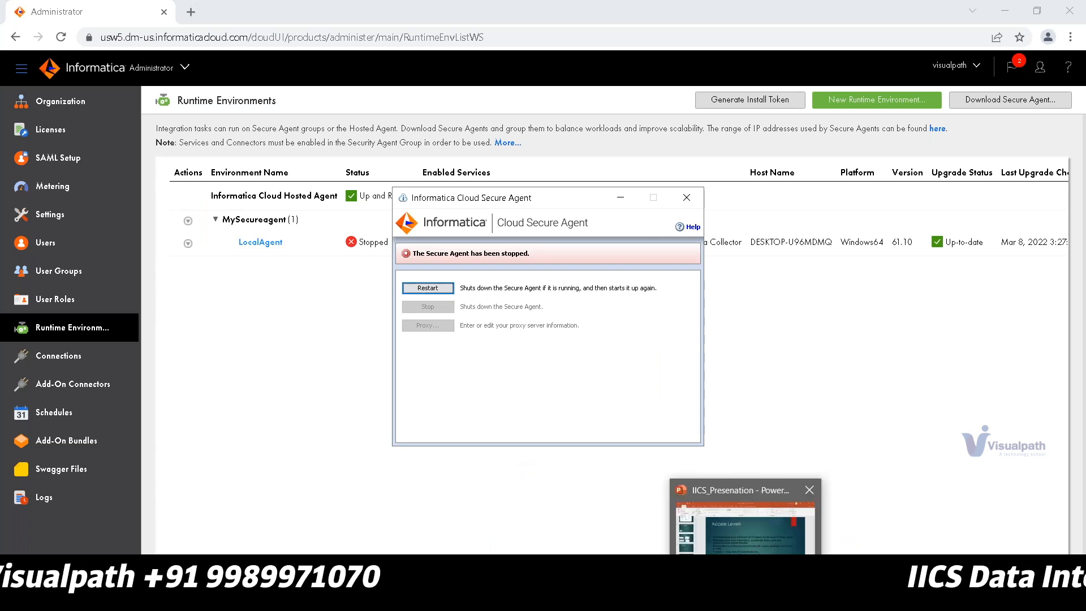
- Switch to File Explorer and copy the full path of the IICS_SecureAgent_March folder
mouse_move(713, 599)
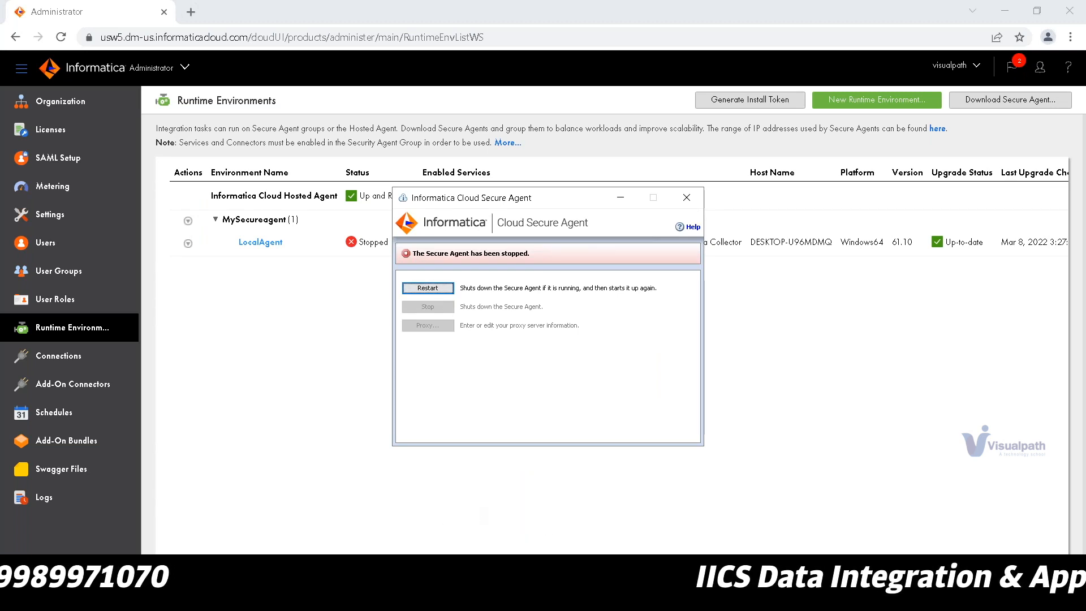
mouse_move(423, 599)
mouse_move(130, 599)
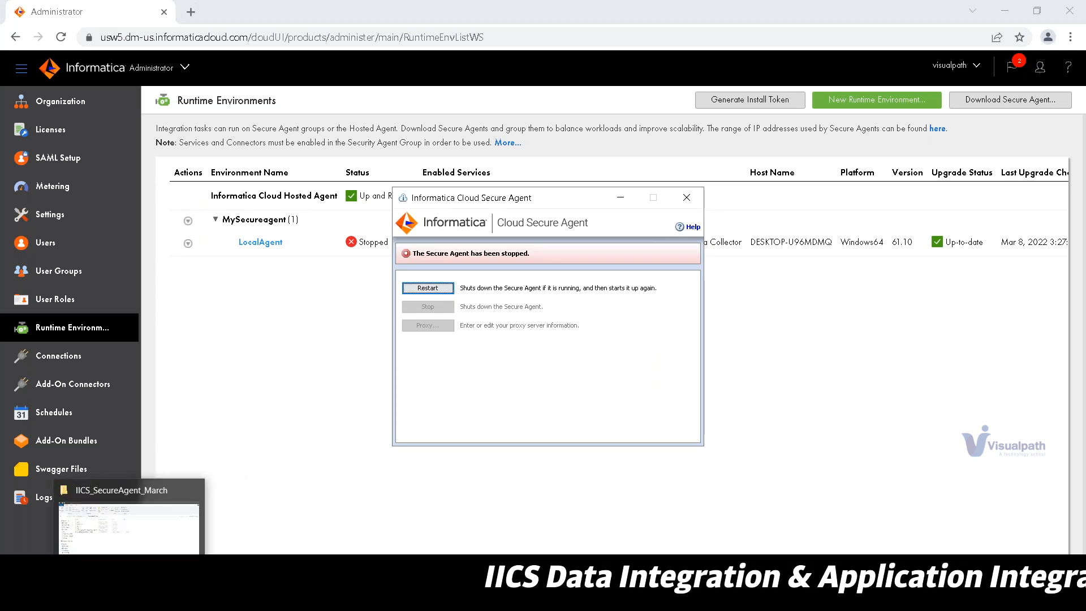
click(130, 509)
click(323, 115)
key(ctrl+c)
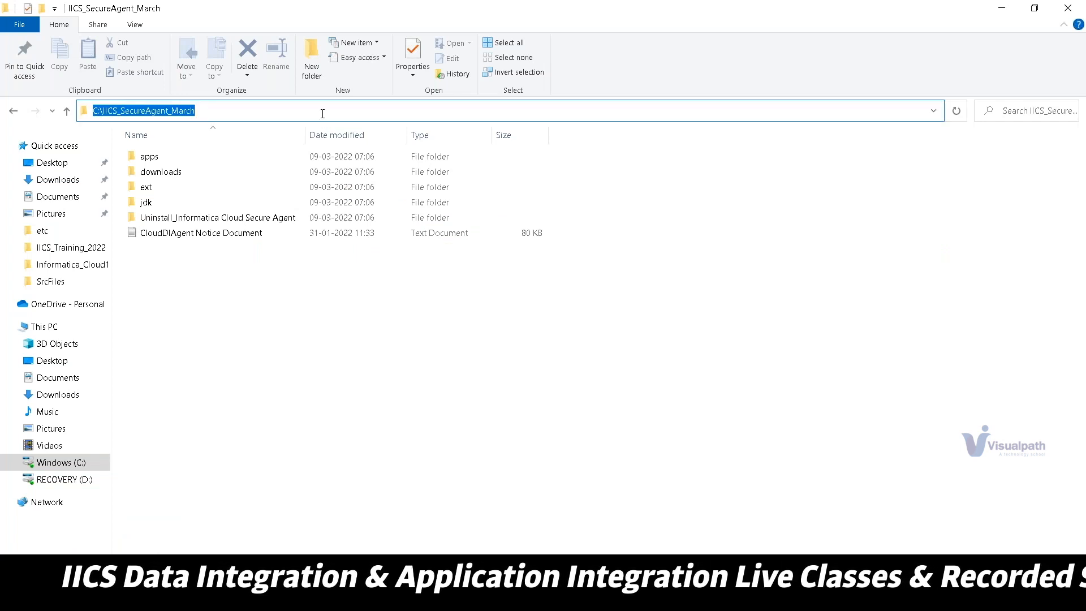
- Open a Command Prompt, change the directory to C:\IICS_SecureAgent_March and list its contents with dir
key(super+r)
text(cmd)
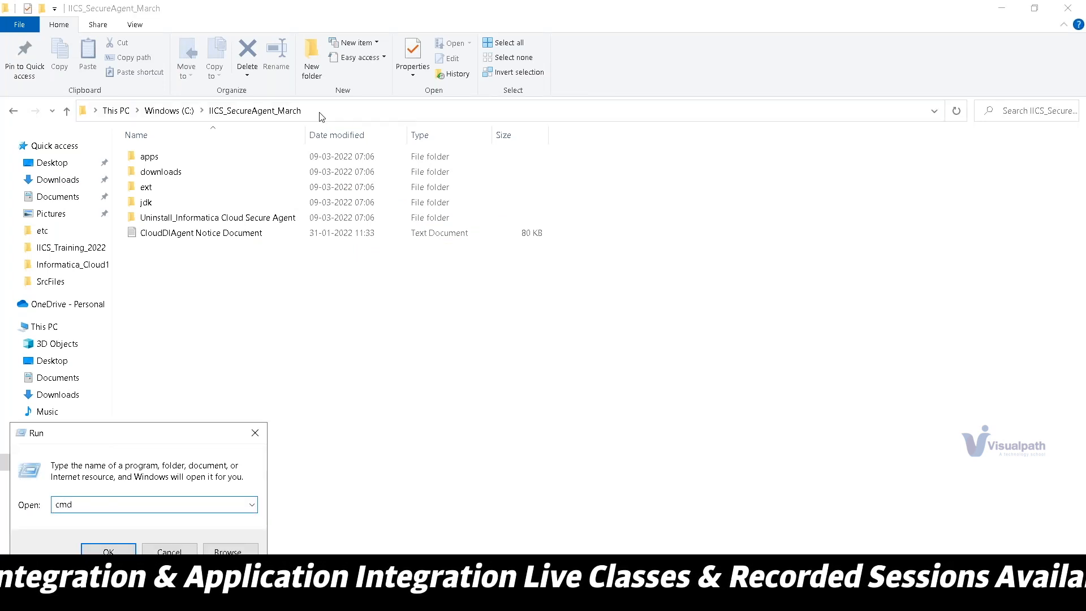
key(Return)
text(cd)
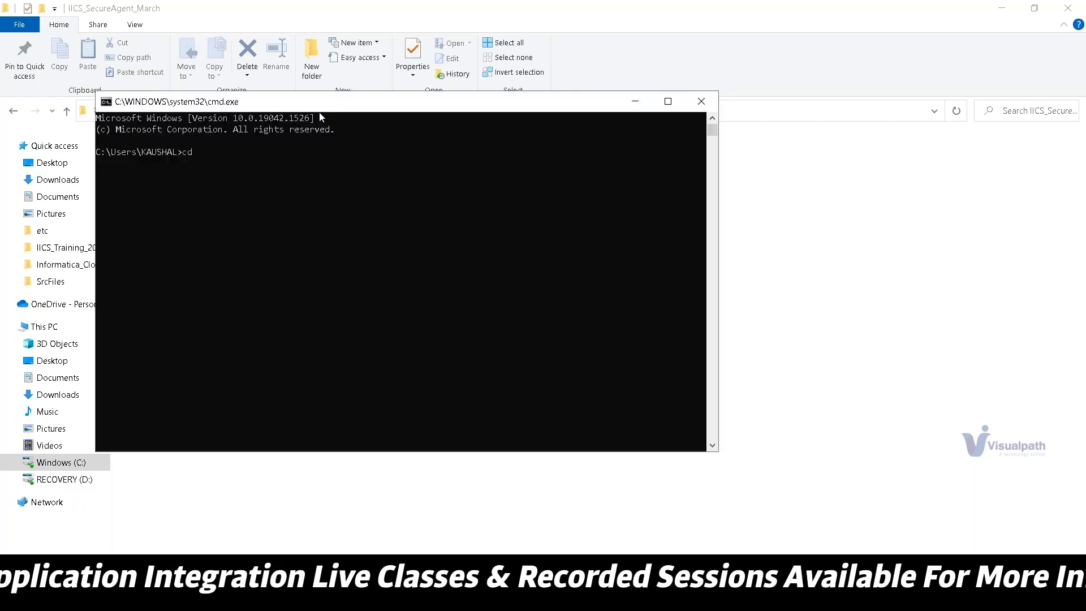
key(ctrl+v)
key(Return)
text(dir)
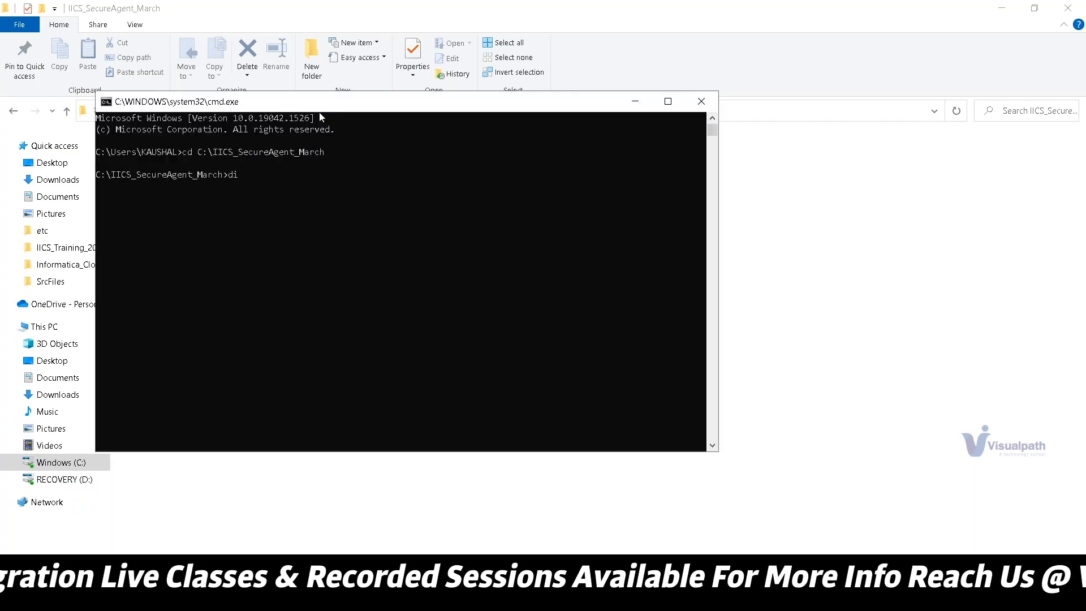
key(Return)
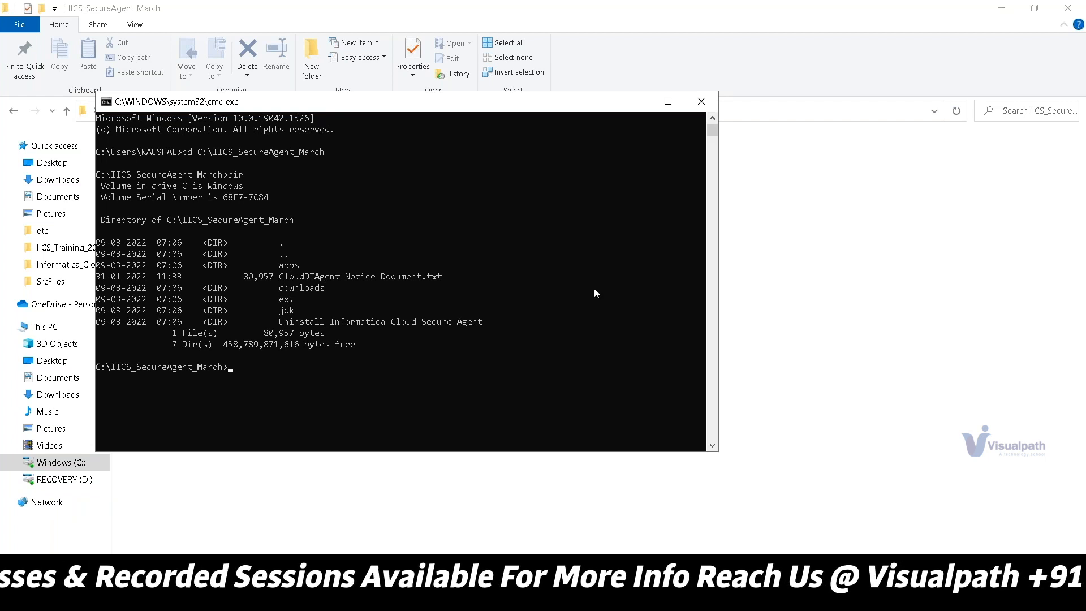
- Change to the apps\agentcore directory and list its contents with dir
text(cd apps)
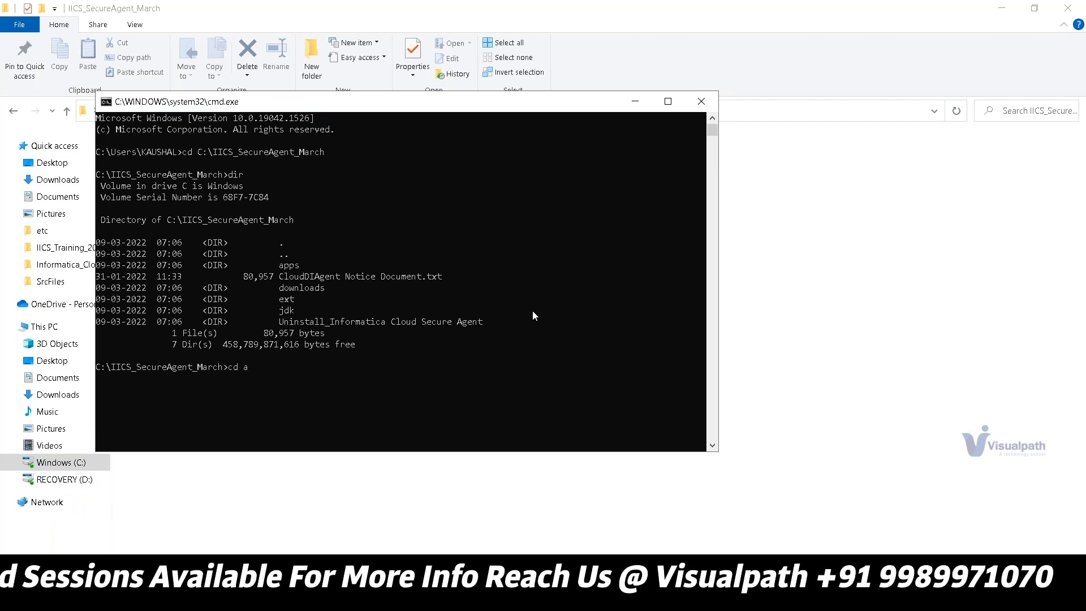
key(Return)
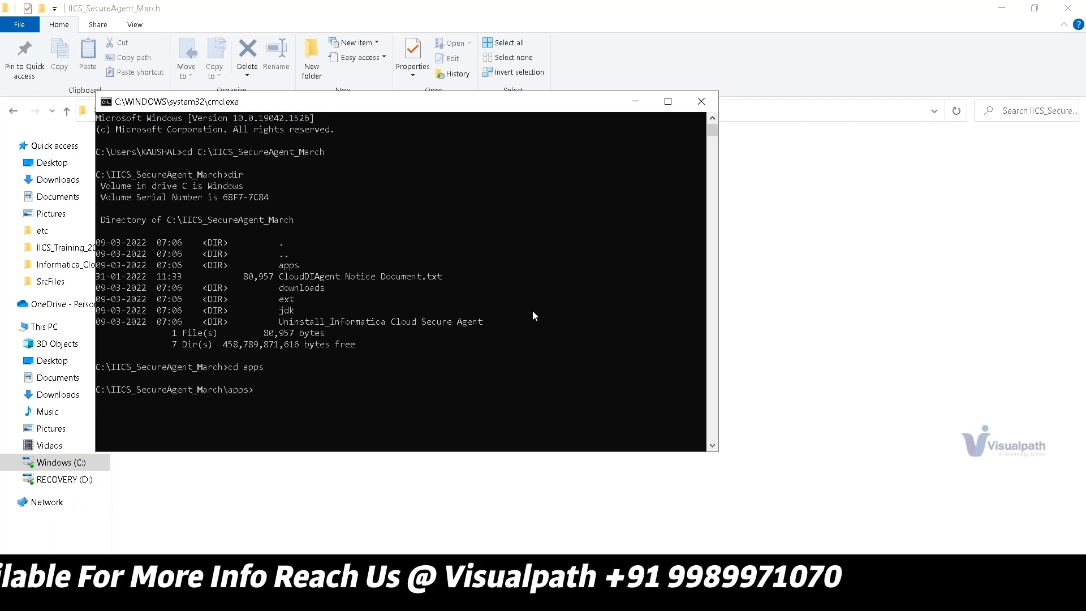
text(cd agen)
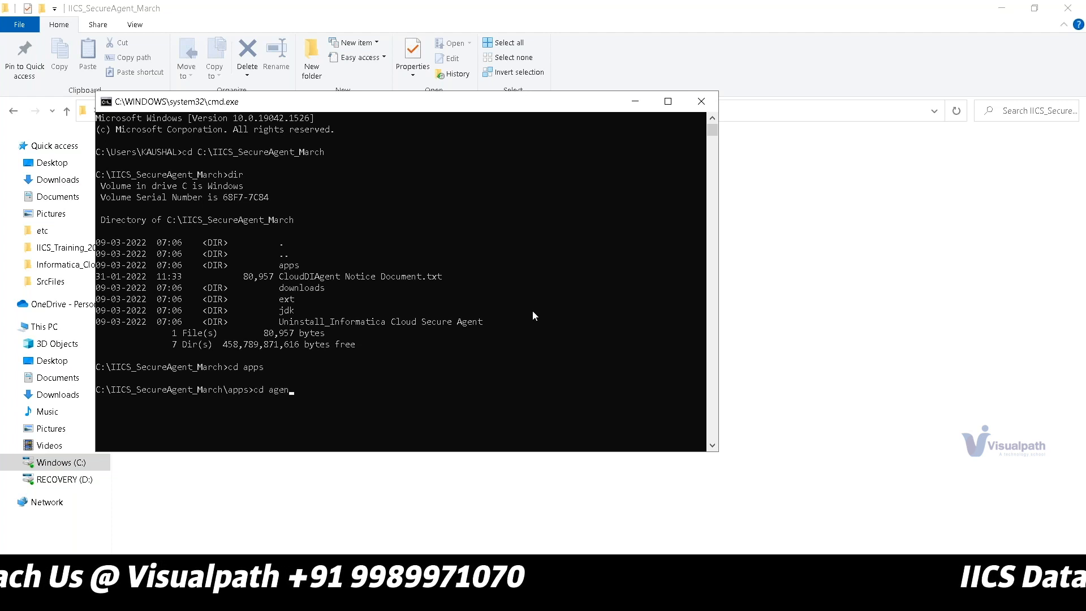
key(Tab)
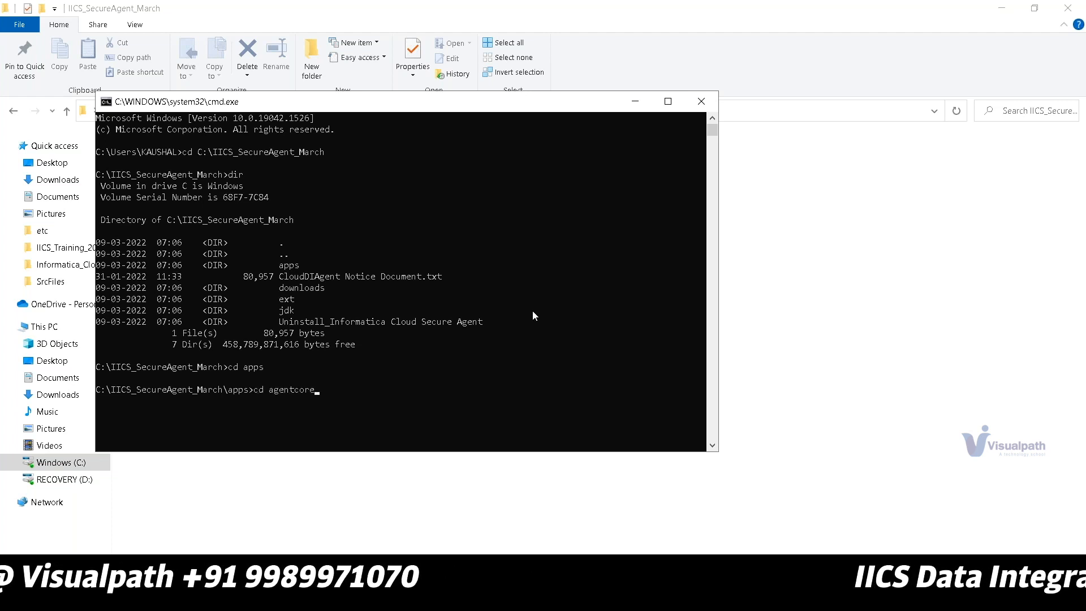
key(Return)
text(dir)
key(Return)
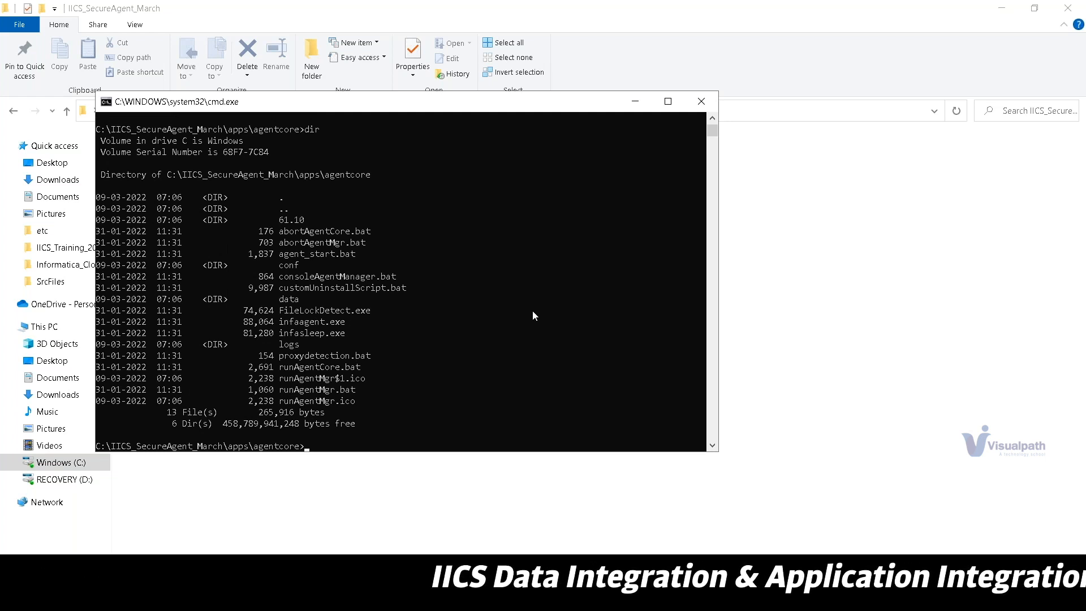
- Highlight agent_start.bat in the directory listing and briefly view the Secure Agent window
double_click(328, 256)
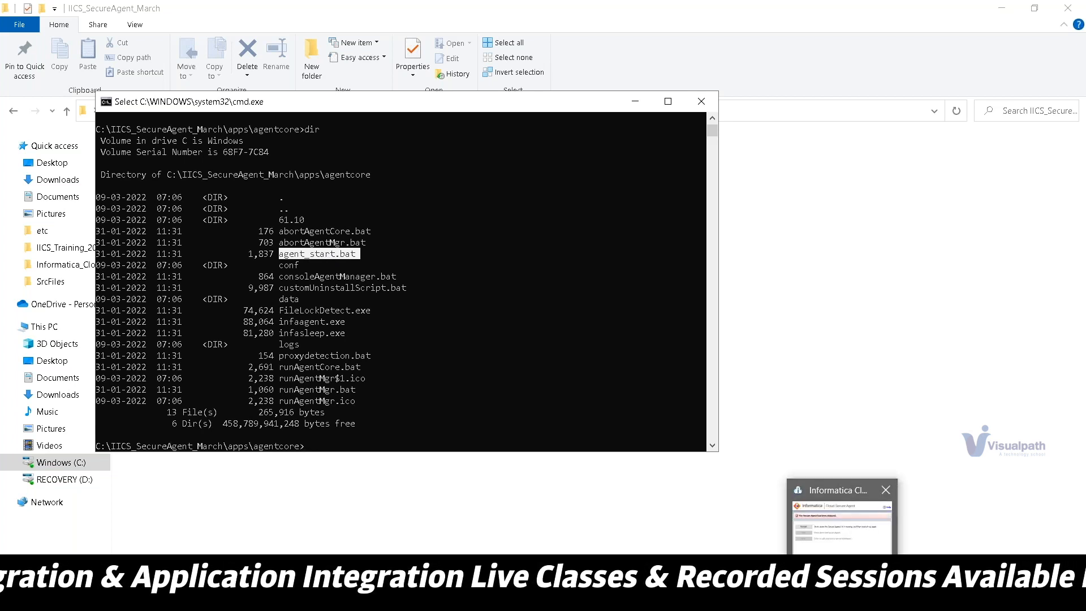
click(843, 598)
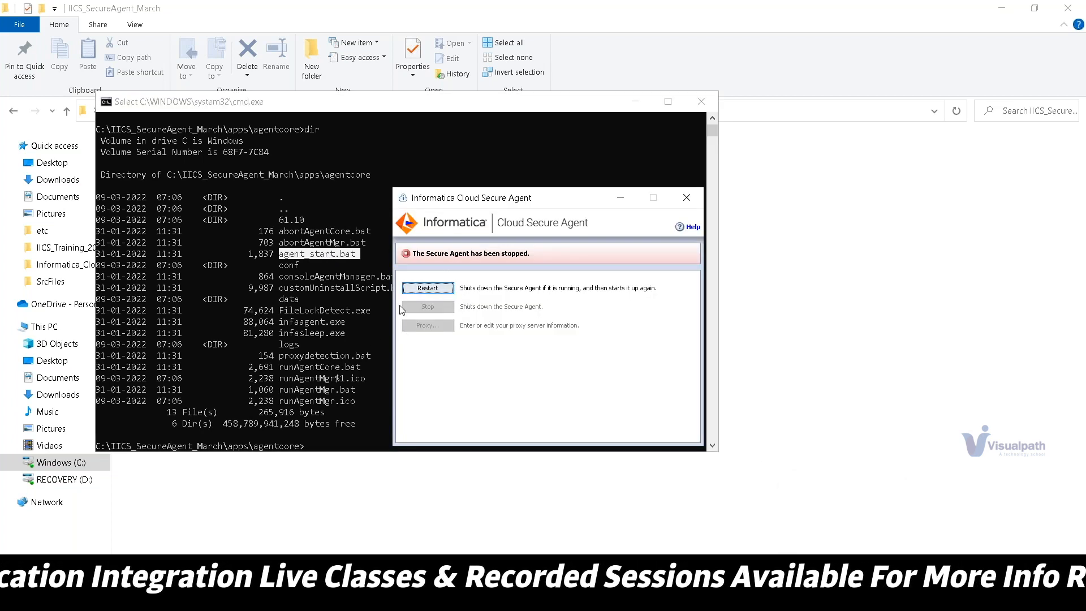
click(314, 318)
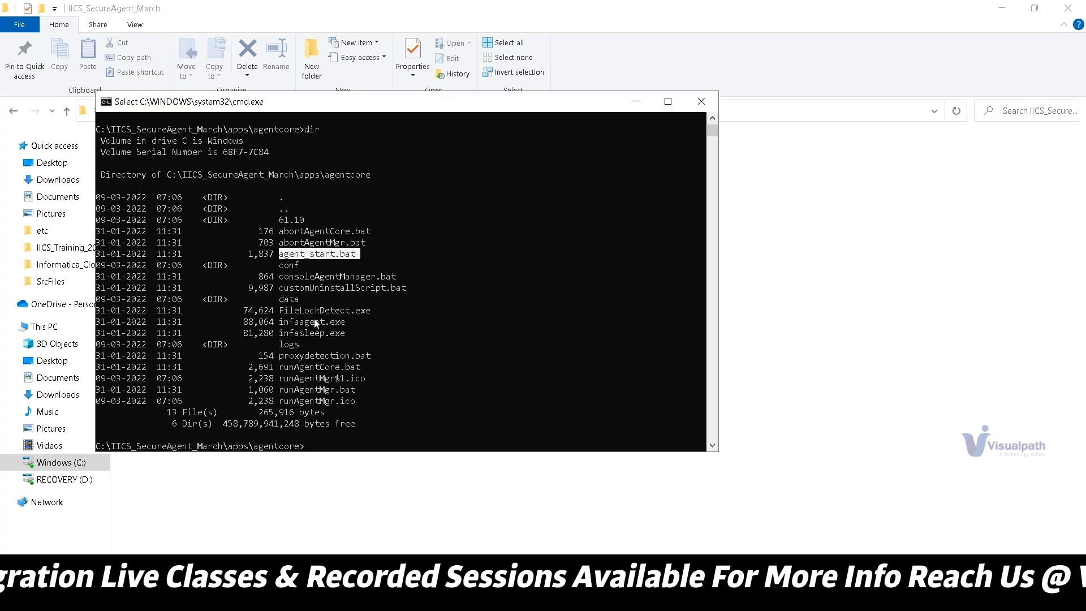
right_click(445, 349)
double_click(324, 255)
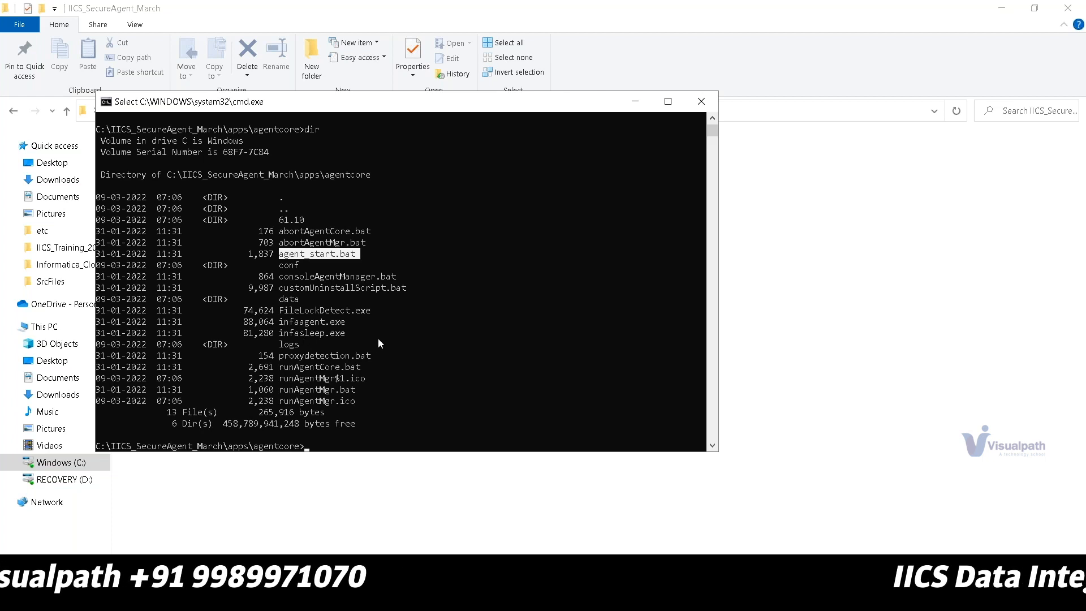
- Copy the name consoleAgentManager.bat from the directory listing and run it without arguments to display its available options
double_click(342, 279)
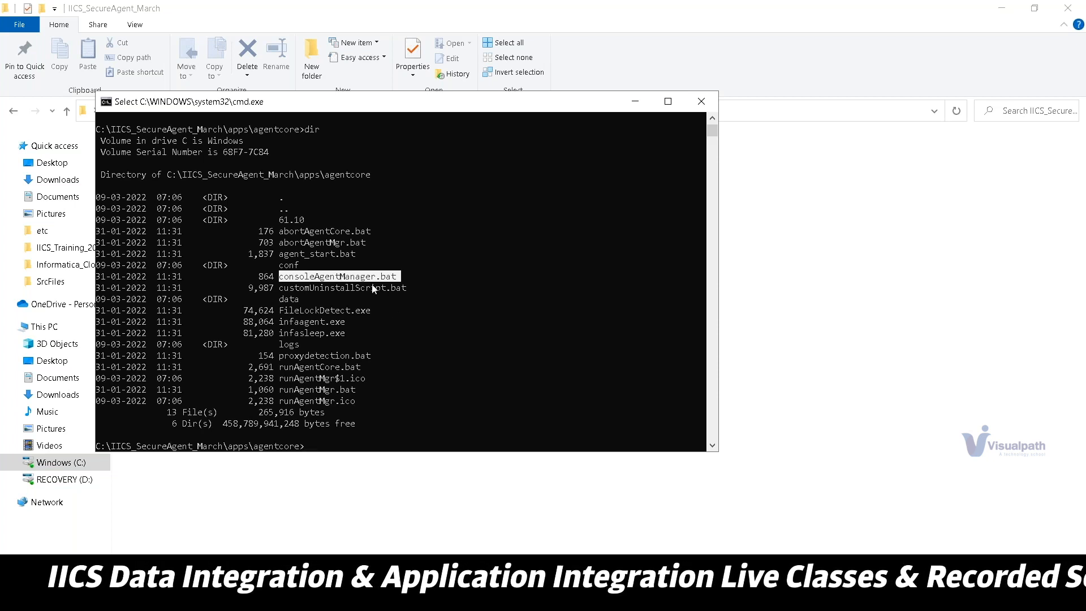
key(ctrl+c)
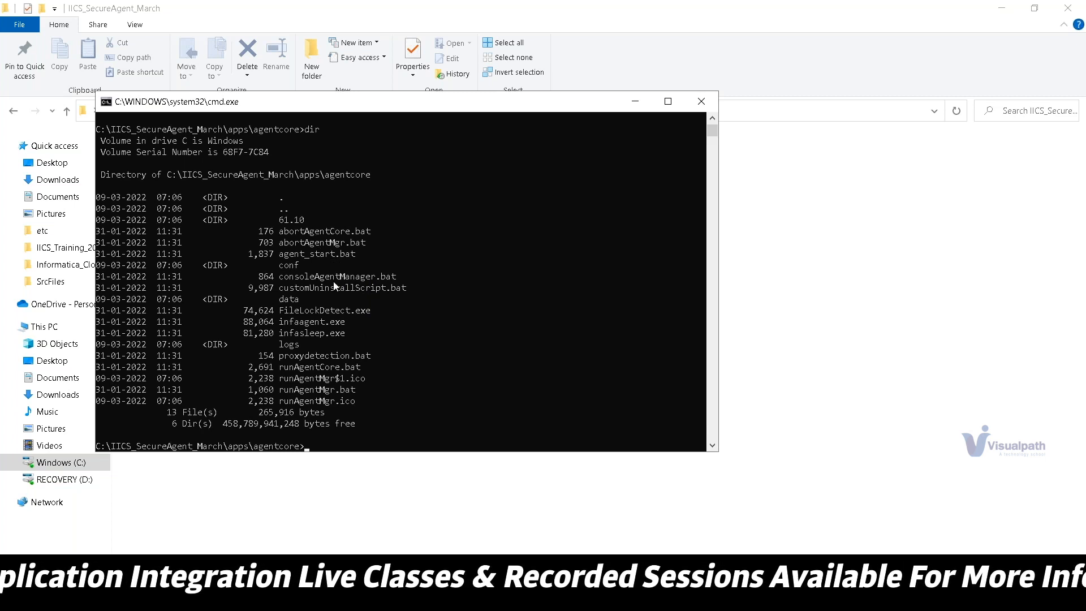
double_click(351, 279)
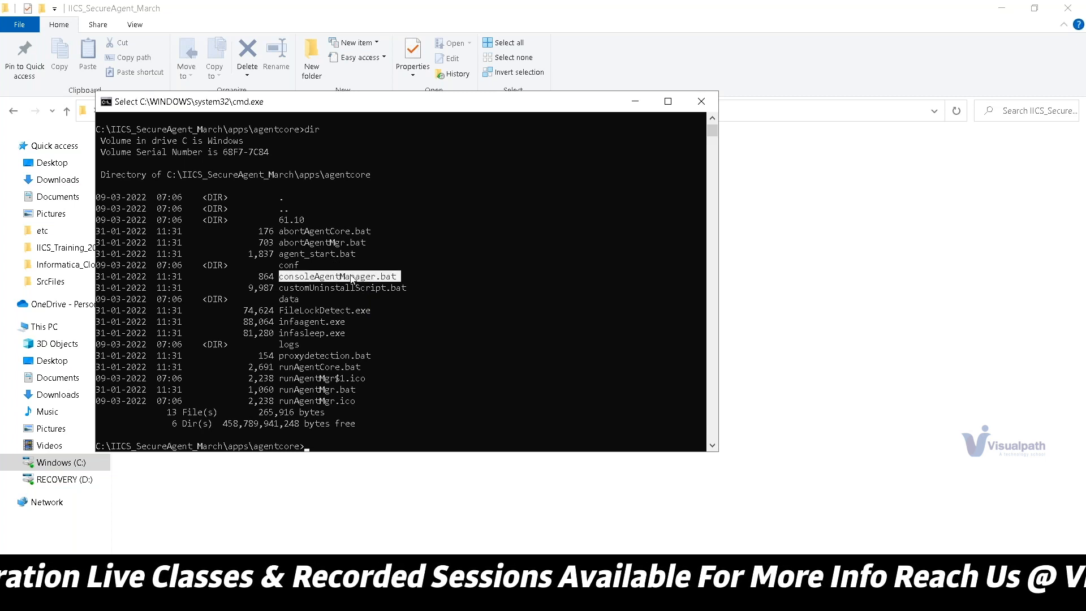
key(ctrl+c)
key(ctrl+v)
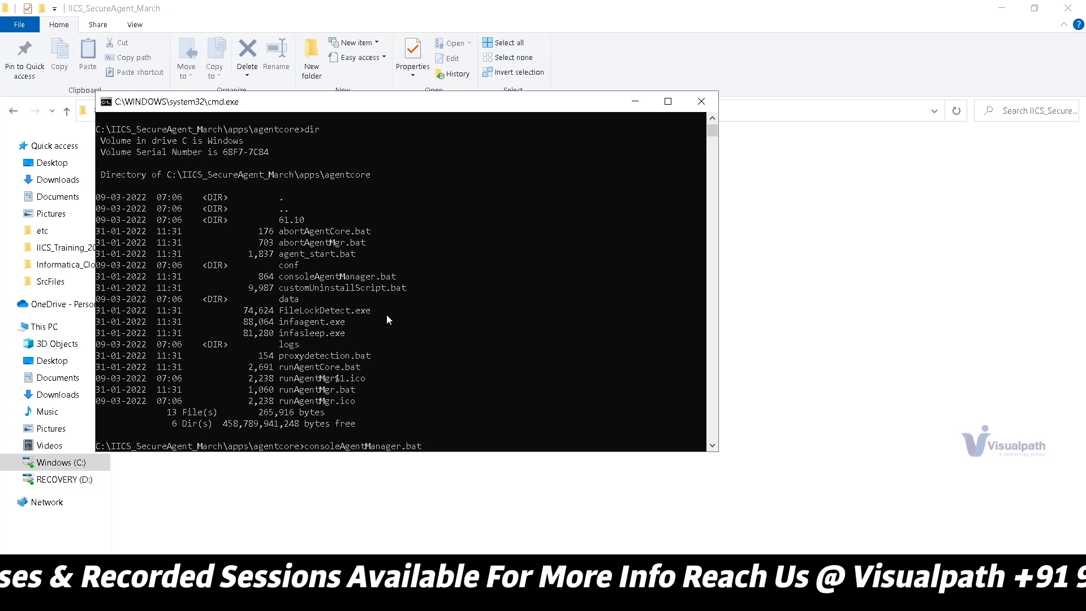
key(Return)
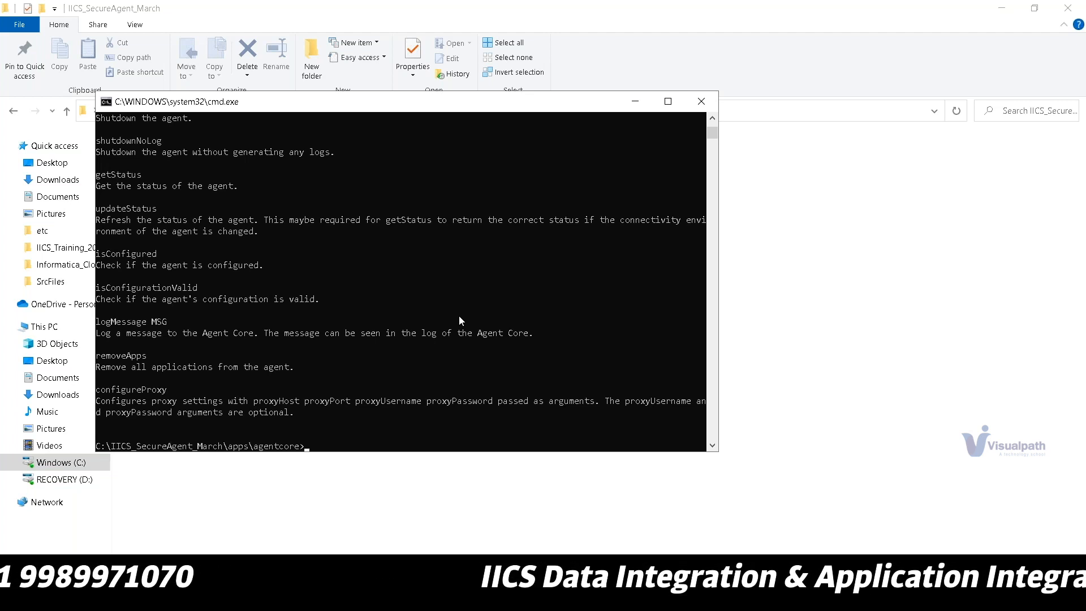
- Run consoleAgentManager.bat with the isConfigured operation and check the agent's state in the Secure Agent window
text(con)
key(Tab)
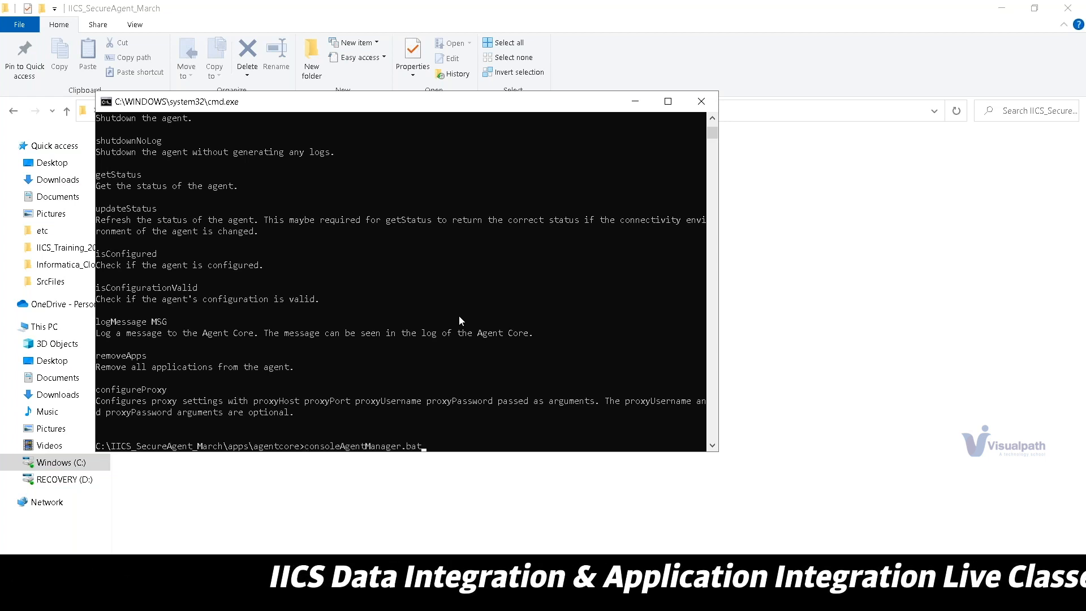
text(isConf)
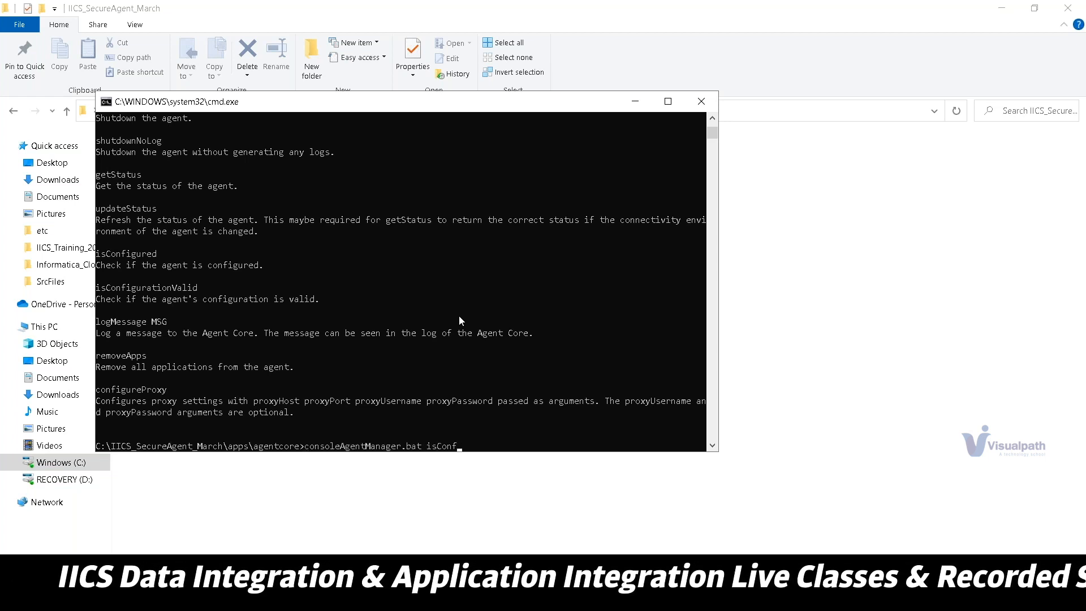
text(igured)
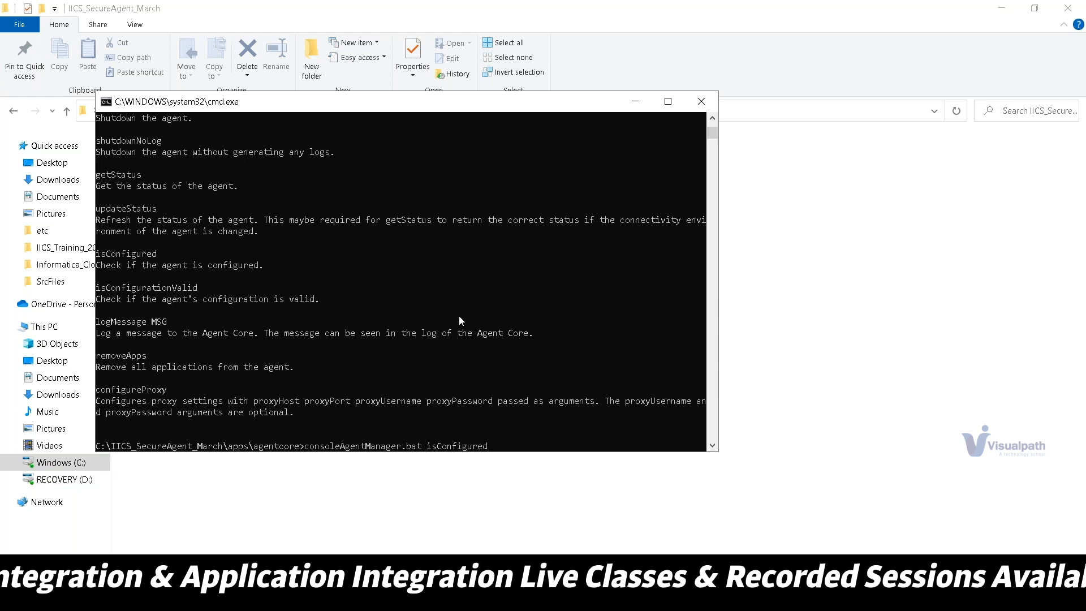
key(Return)
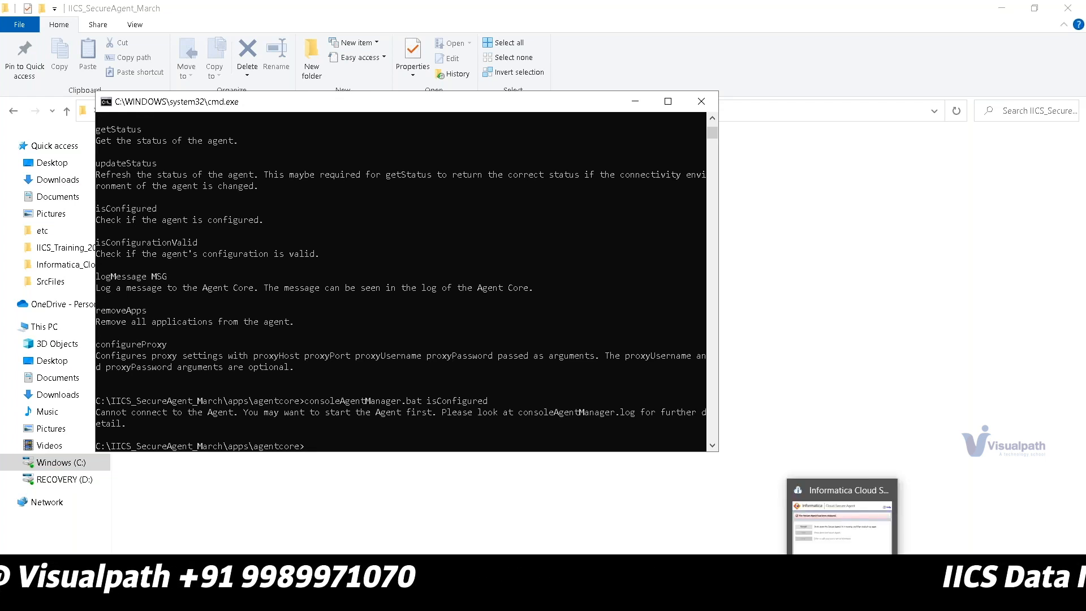
click(843, 532)
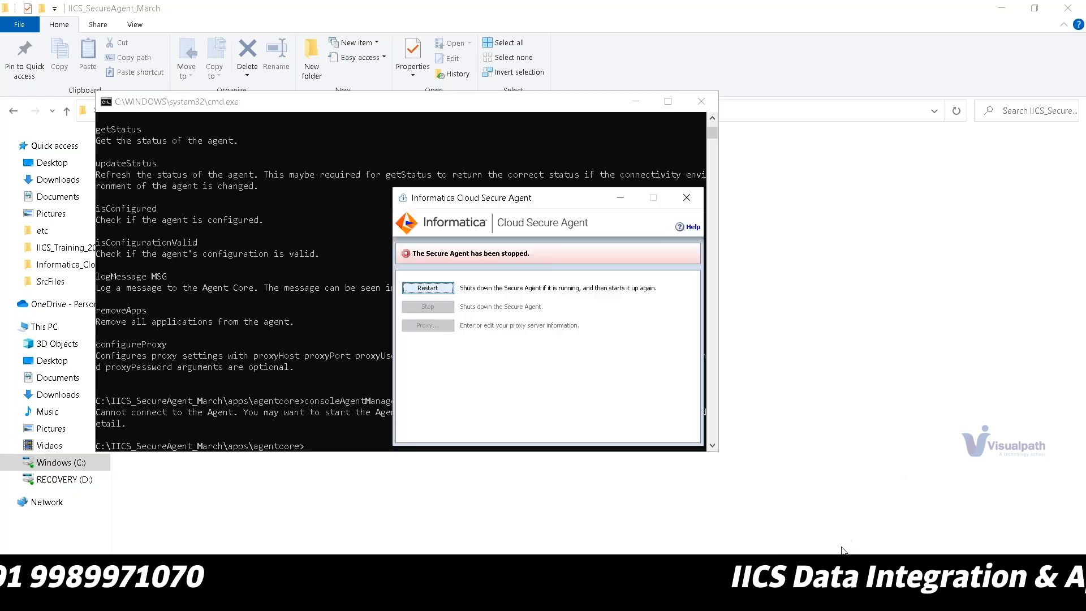
- Copy the name agent_start.bat from the earlier directory listing and run it at the Command Prompt
click(252, 315)
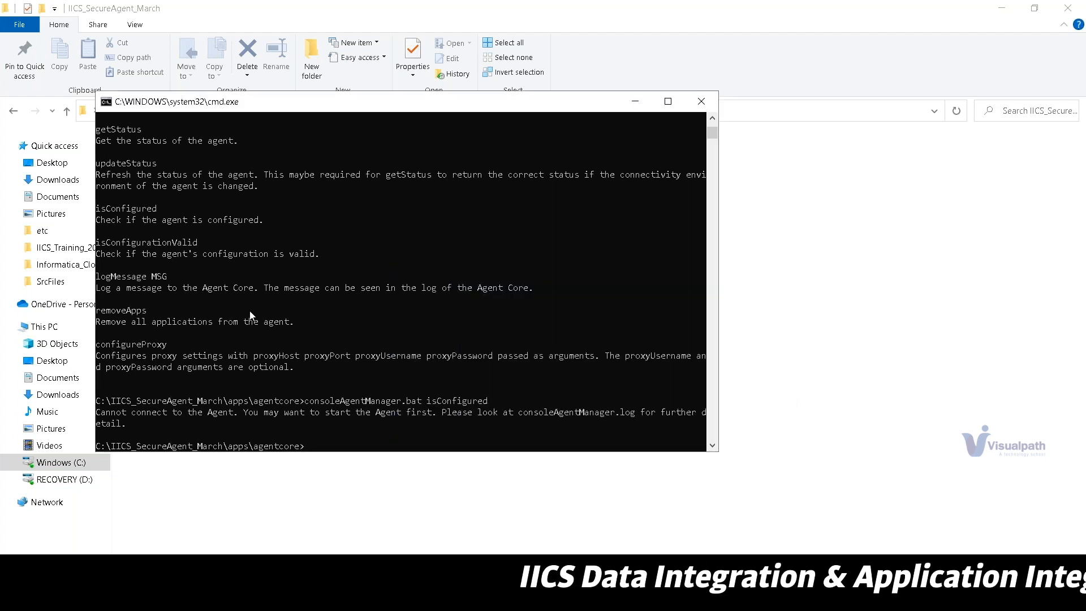
scroll(330, 321, up, 3)
scroll(329, 321, up, 9)
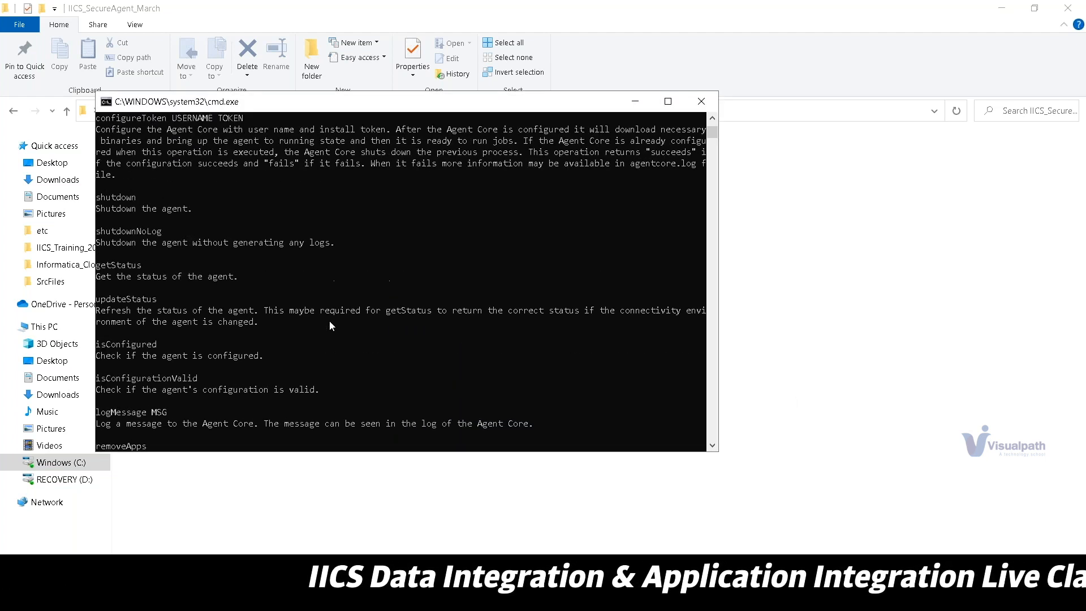
scroll(331, 326, up, 5)
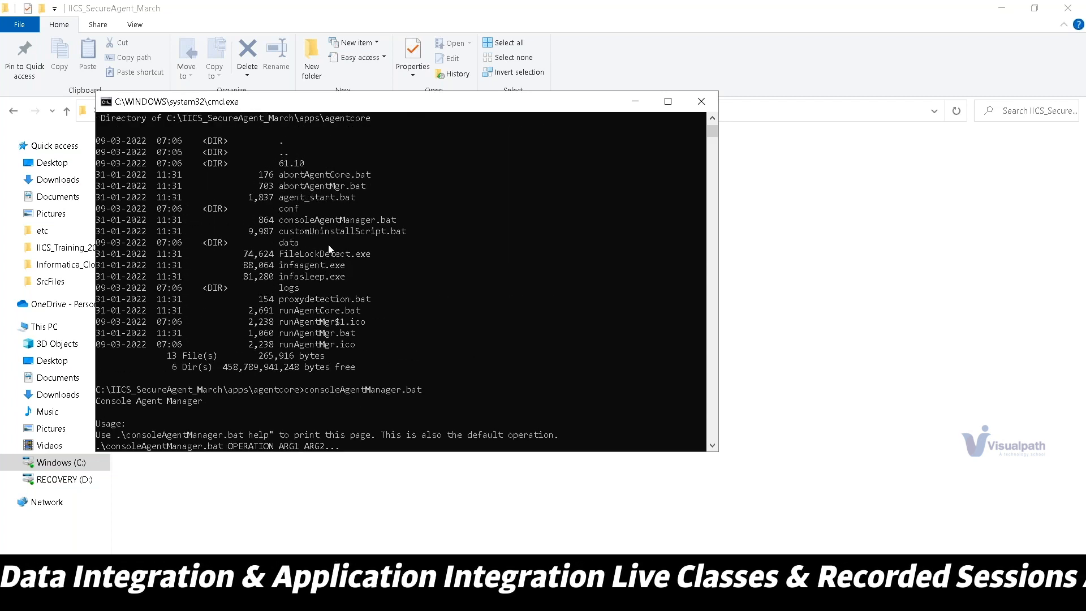
double_click(314, 198)
right_click(314, 199)
scroll(477, 303, down, 14)
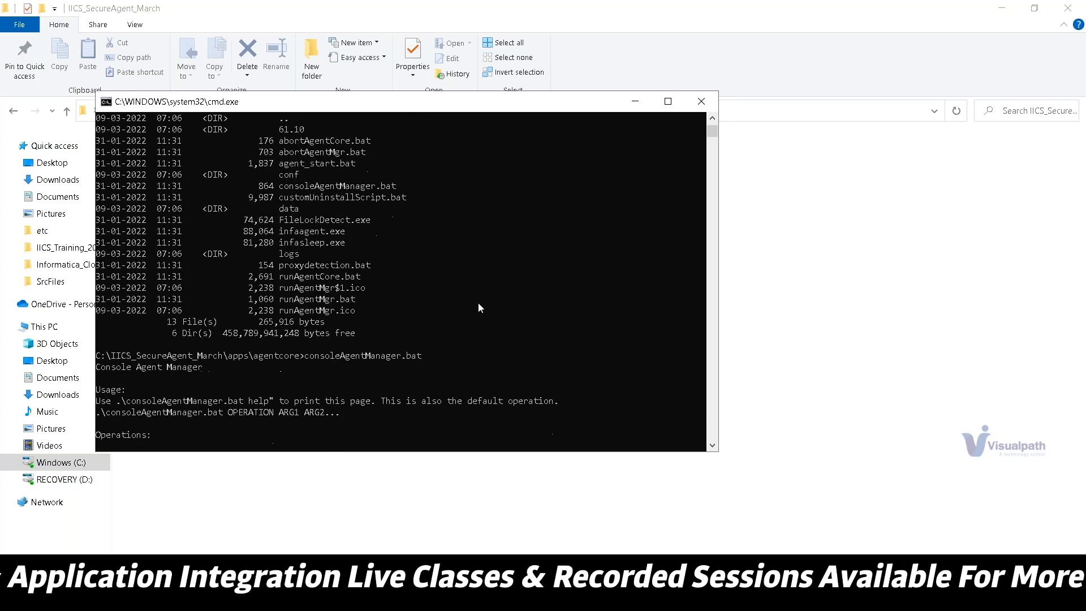
right_click(459, 303)
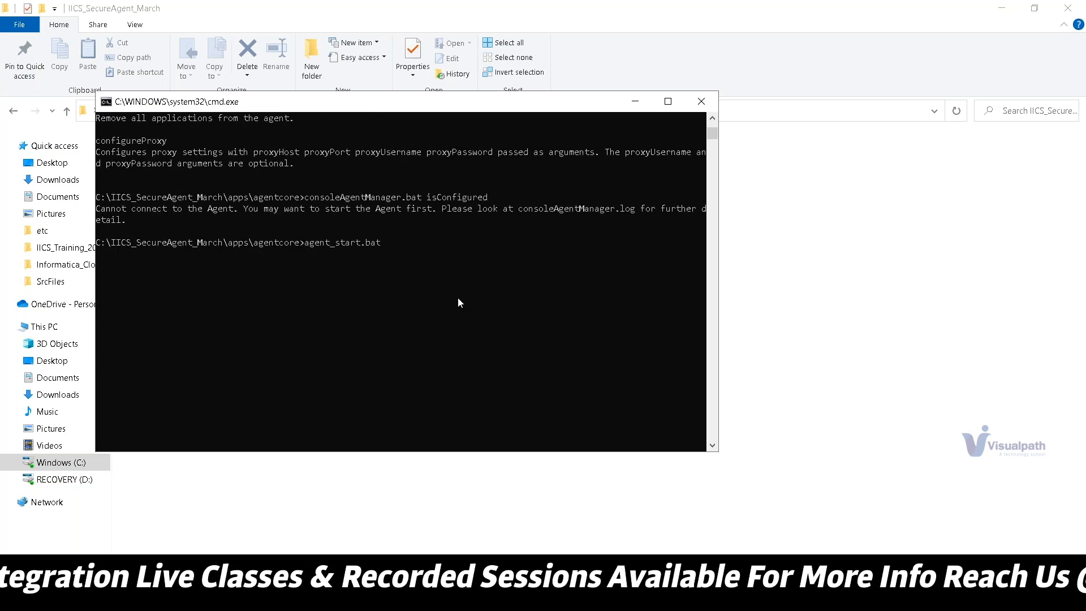
key(Return)
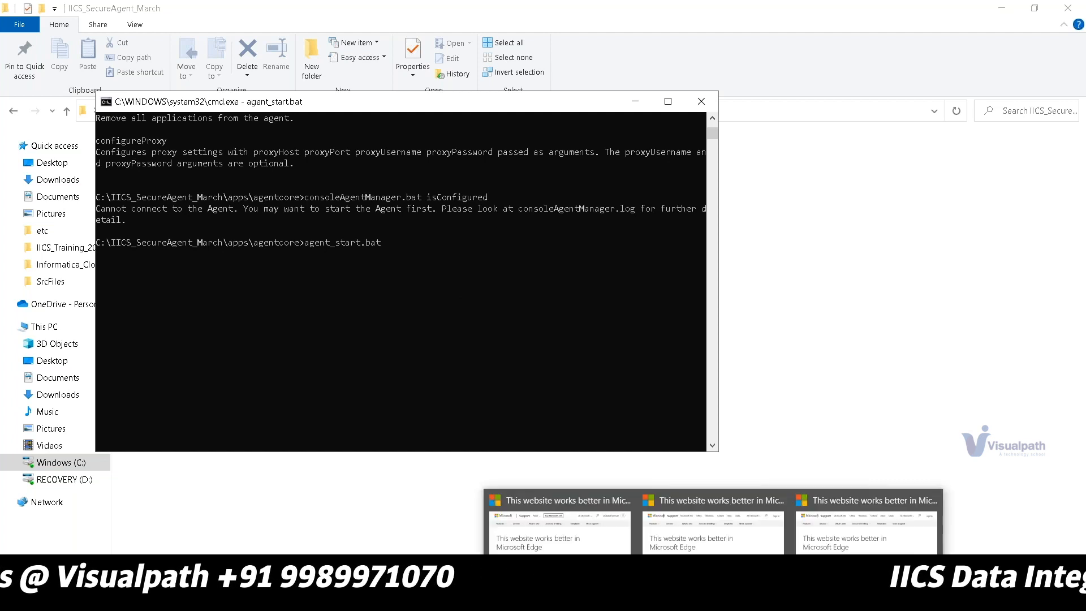
- Register the Secure Agent with the account user name and the install token copied from the Notepad note
mouse_move(842, 599)
click(821, 485)
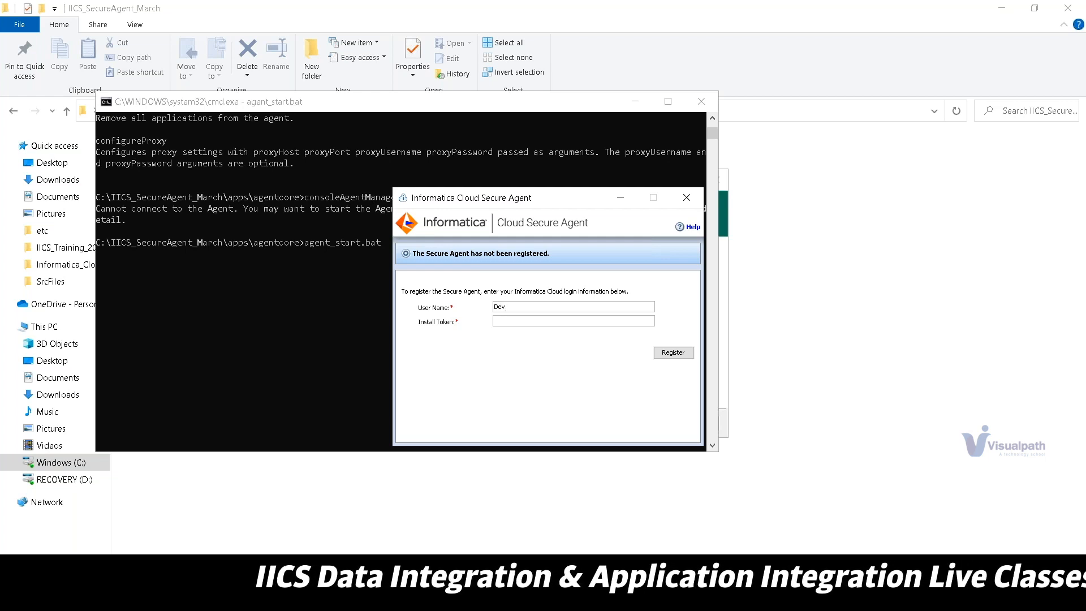
text(Dev-Shiva)
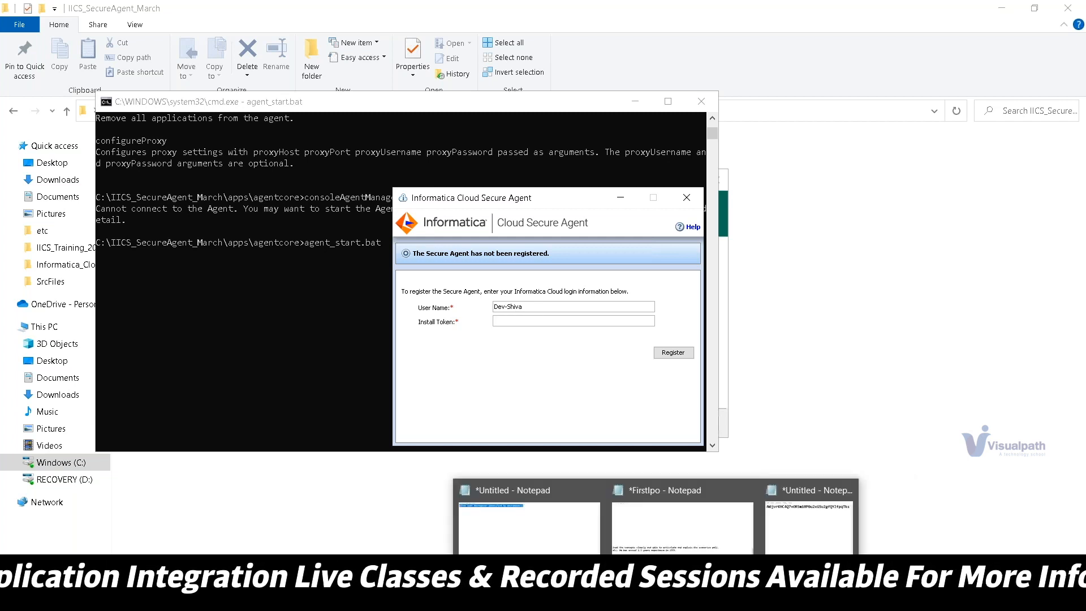
click(809, 497)
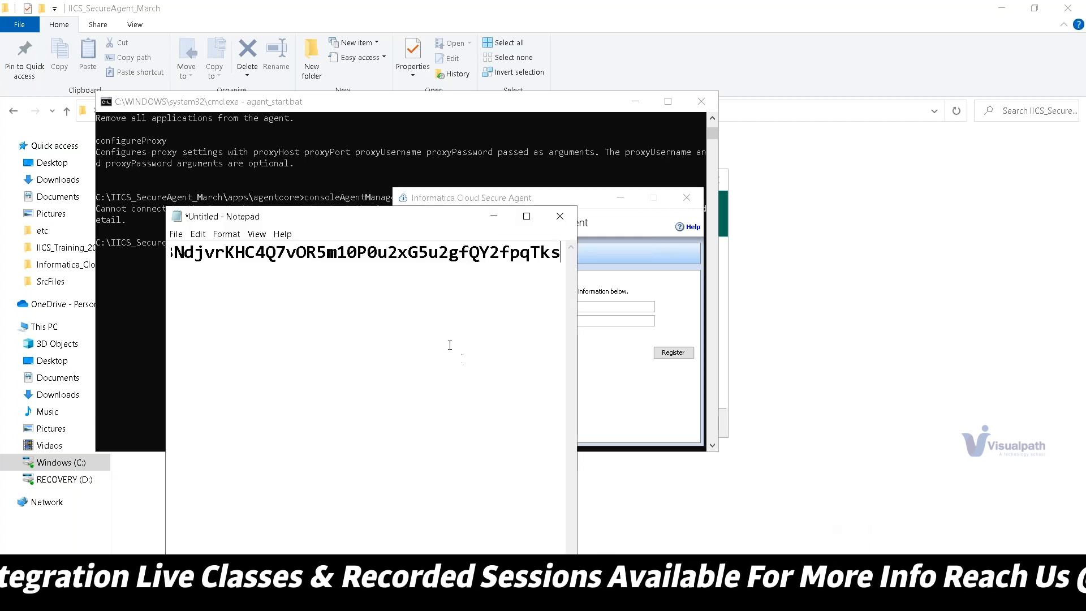
click(438, 261)
key(ctrl+a)
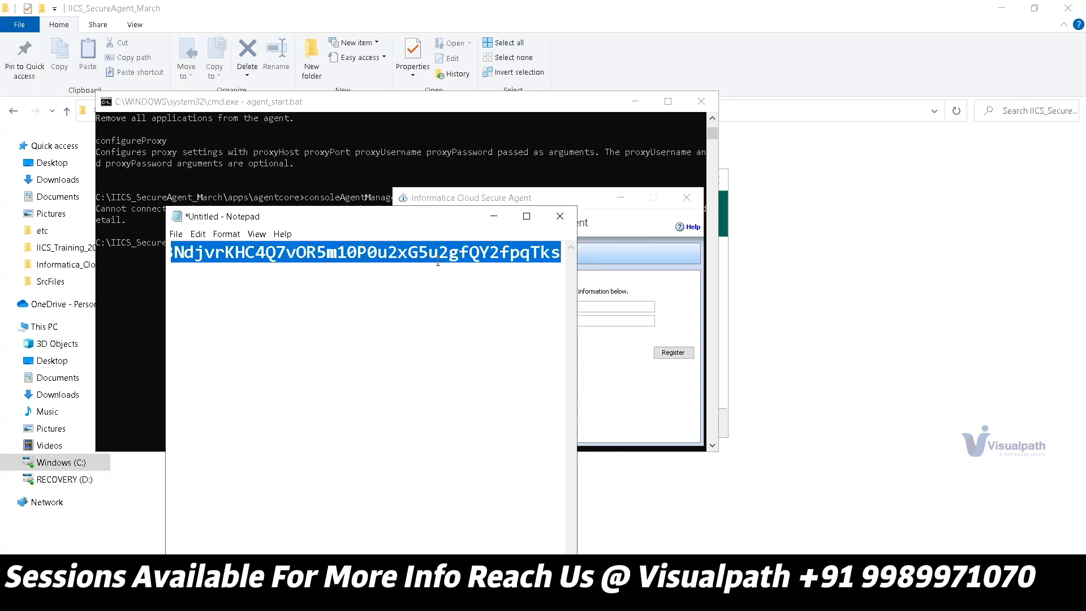
click(603, 319)
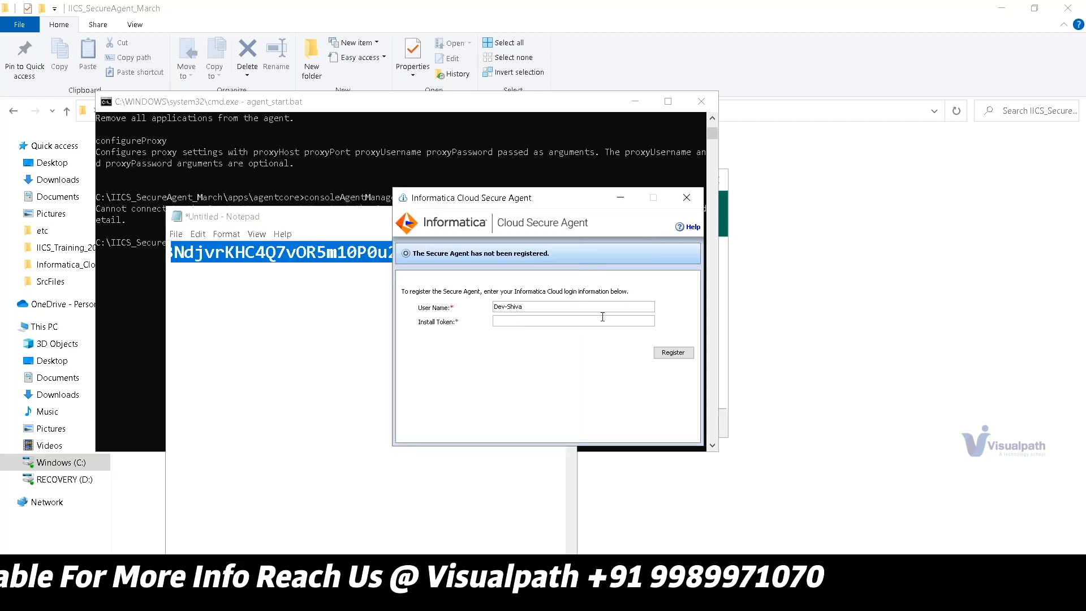
key(ctrl+v)
click(673, 353)
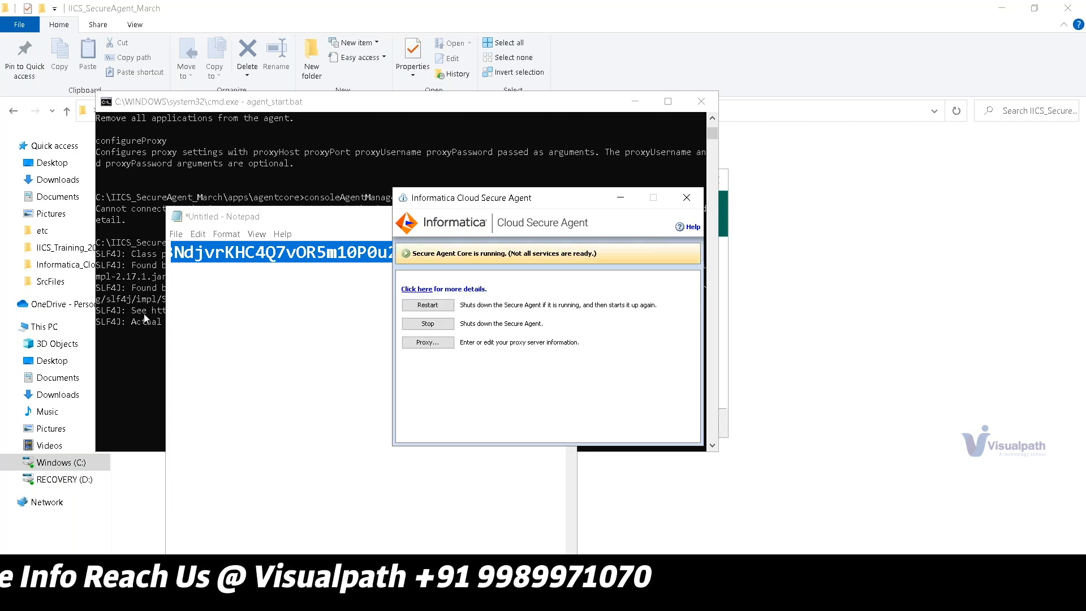
- Interrupt the running agent_start.bat in the Command Prompt, check the Secure Agent window, and confirm terminating the batch job with y
click(146, 319)
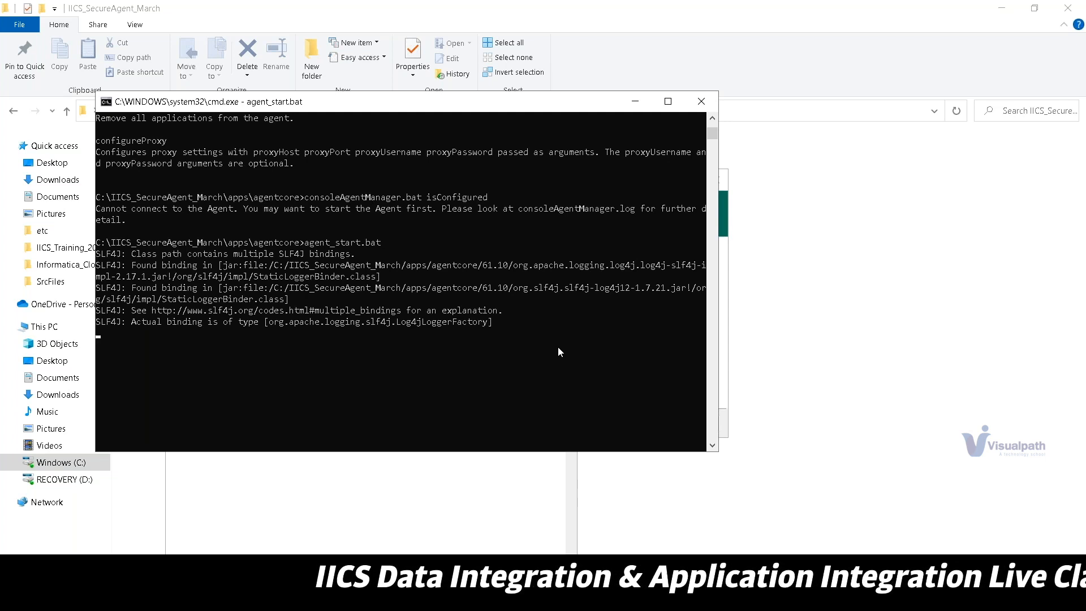
key(ctrl+c)
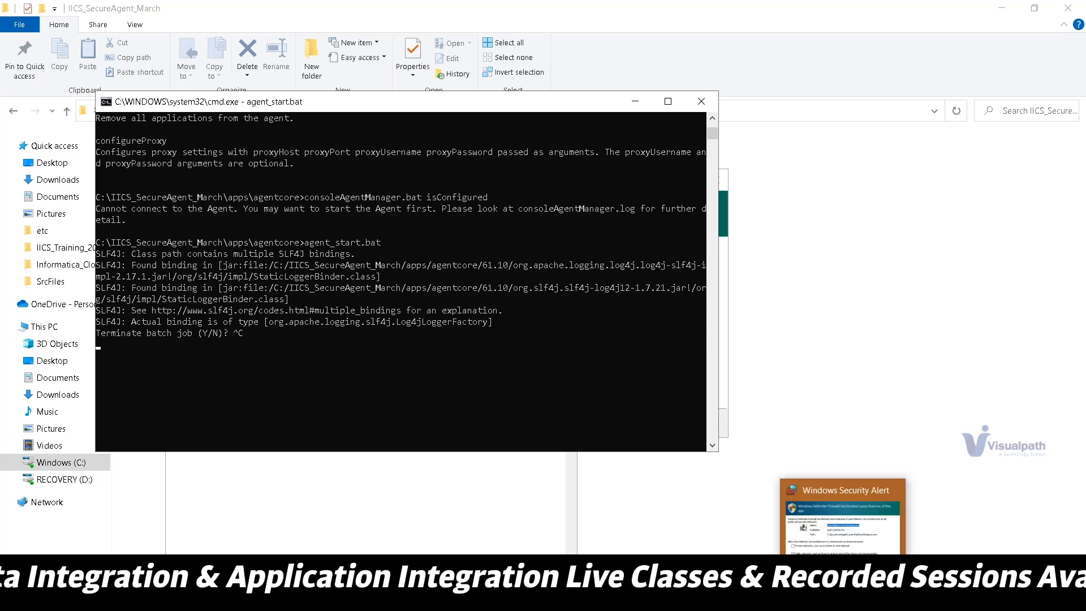
click(813, 599)
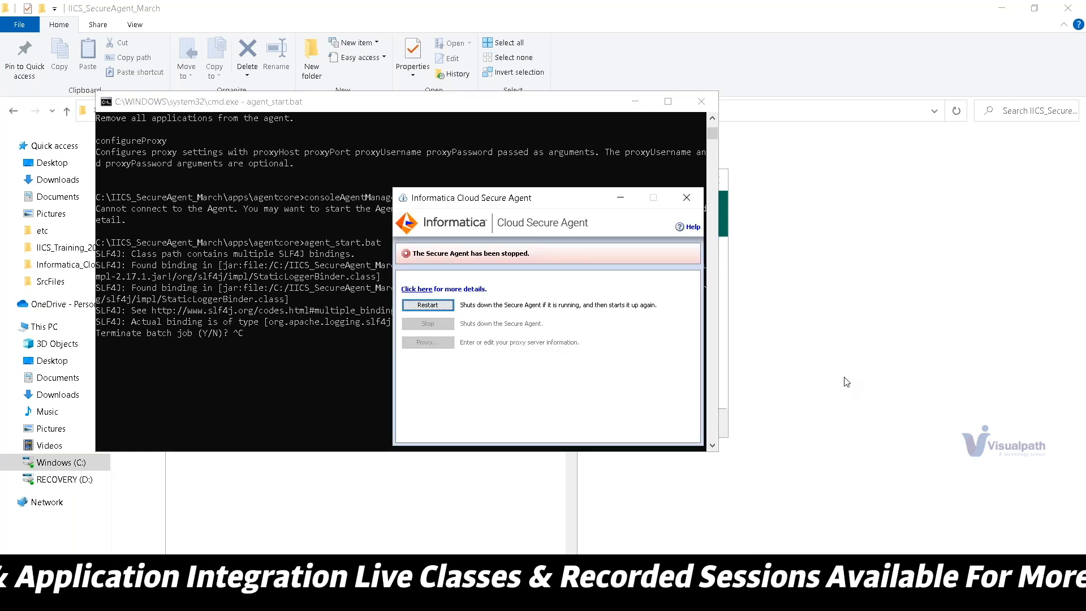
click(264, 357)
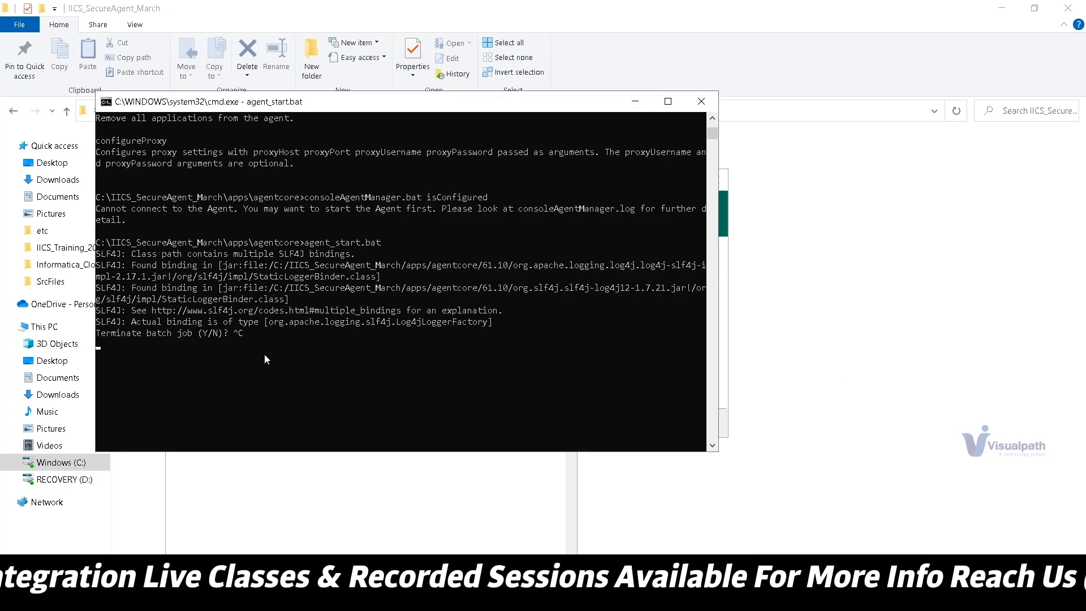
key(ctrl+c)
key(ctrl+c)
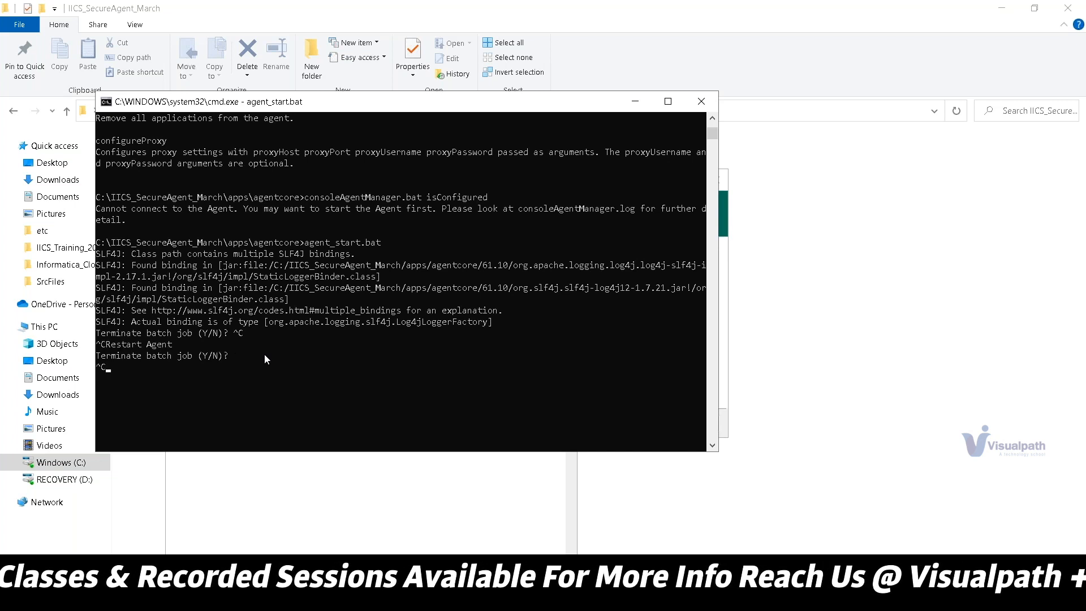
key(ctrl+c)
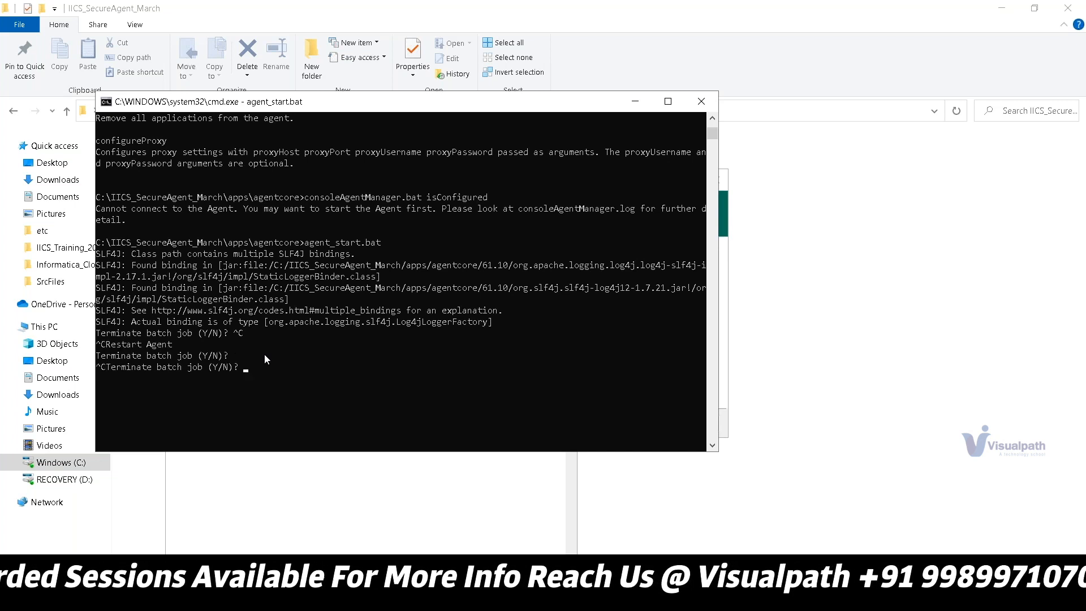
key(ctrl+c)
text(y)
key(Return)
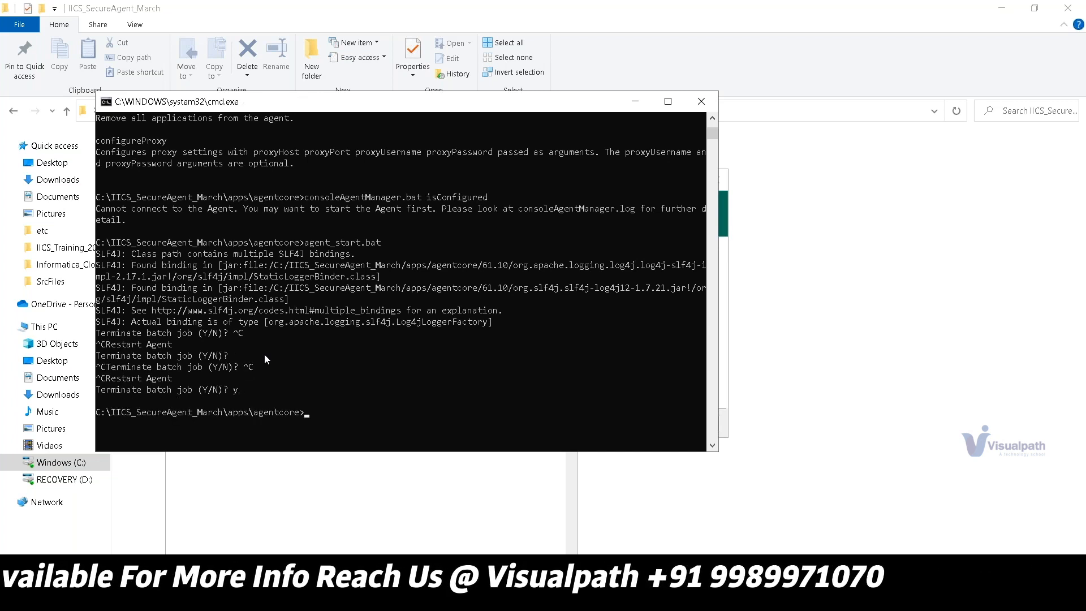
- Reuse the earlier consoleAgentManager.bat command, replacing isConfigured with getStatus, to query the agent's status
key(Up)
key(Up)
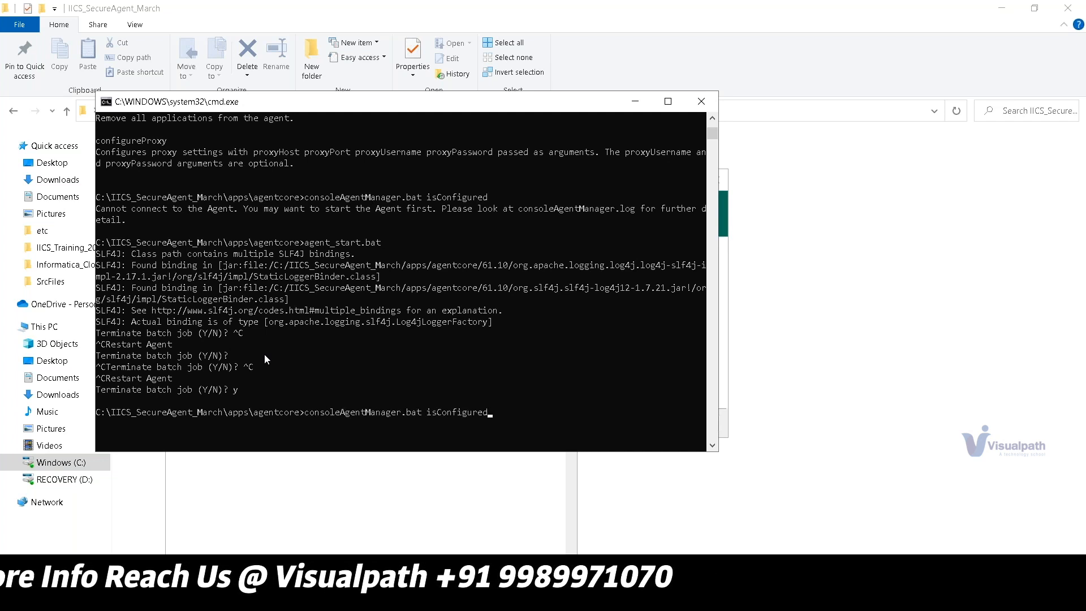
key(BackSpace)
key(BackSpace)
key(BackSpace)
key(BackSpace)
key(BackSpace)
key(BackSpace)
key(BackSpace)
key(BackSpace)
key(BackSpace)
key(BackSpace)
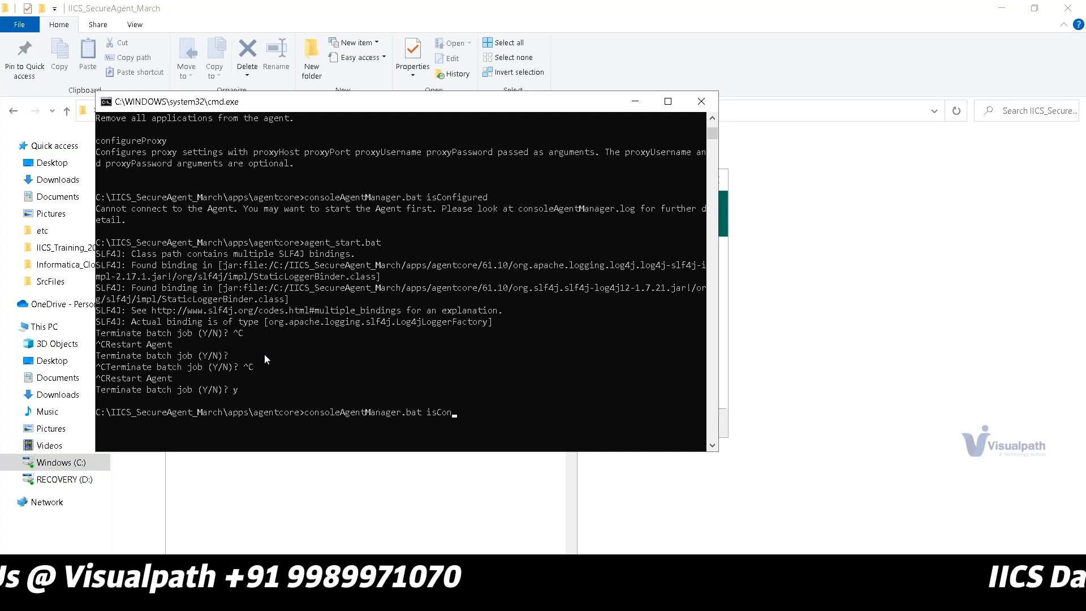
key(BackSpace)
key(BackSpace)
text(getSat)
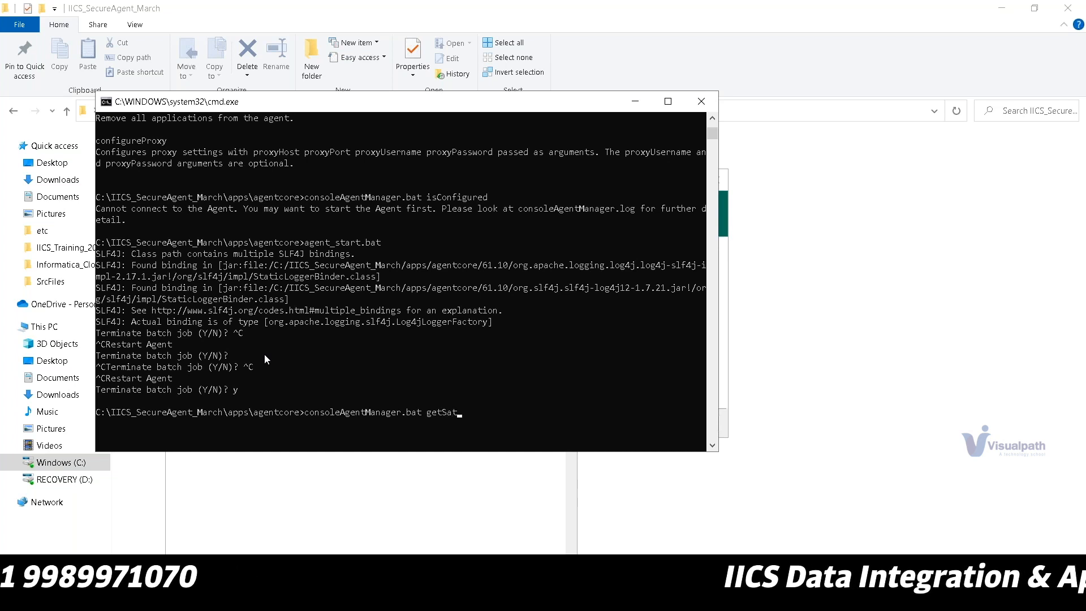
key(BackSpace)
text(atus)
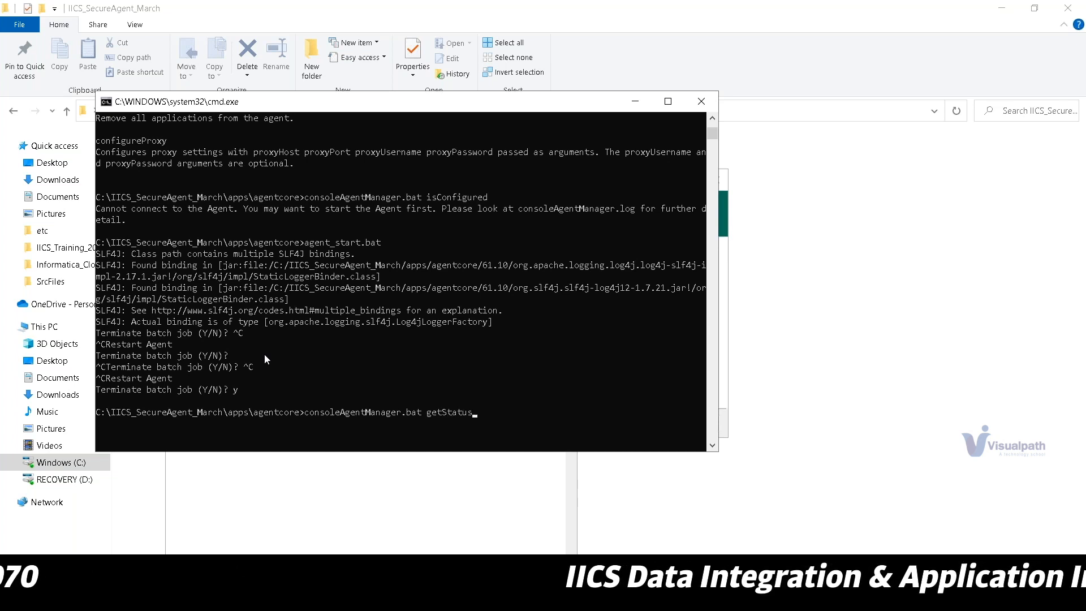
key(Return)
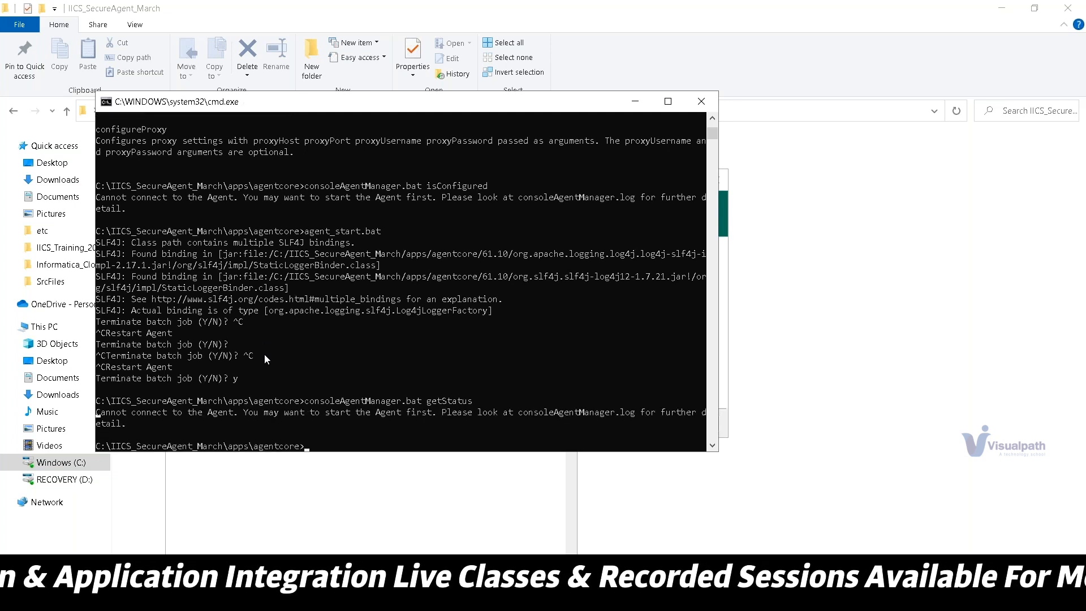
- Run agent_start.bat again from the agentcore directory and bring up the Secure Agent window to check its startup
key(Up)
key(Up)
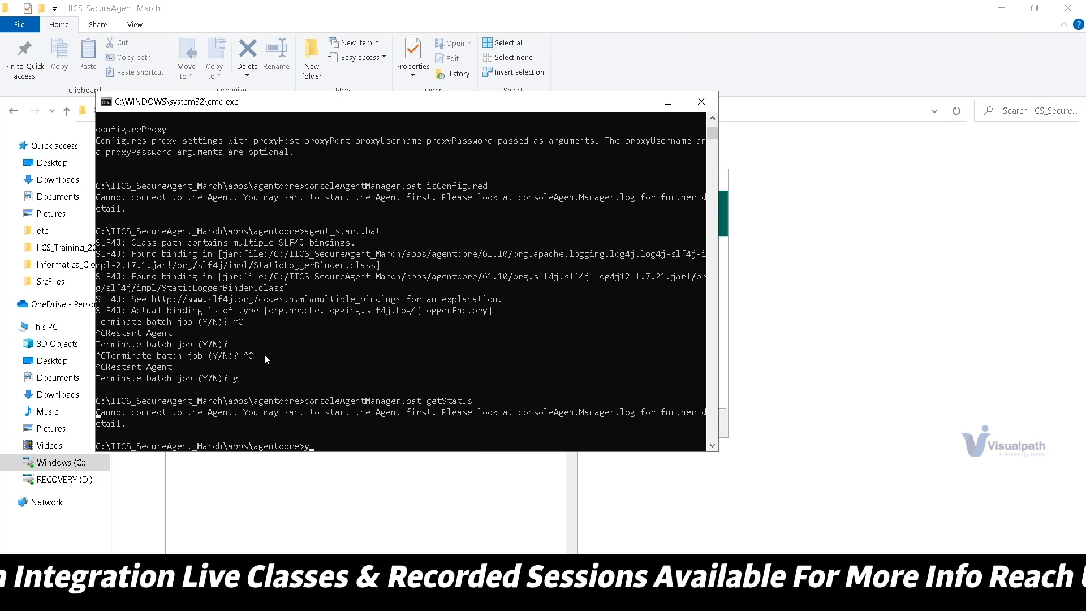
key(Return)
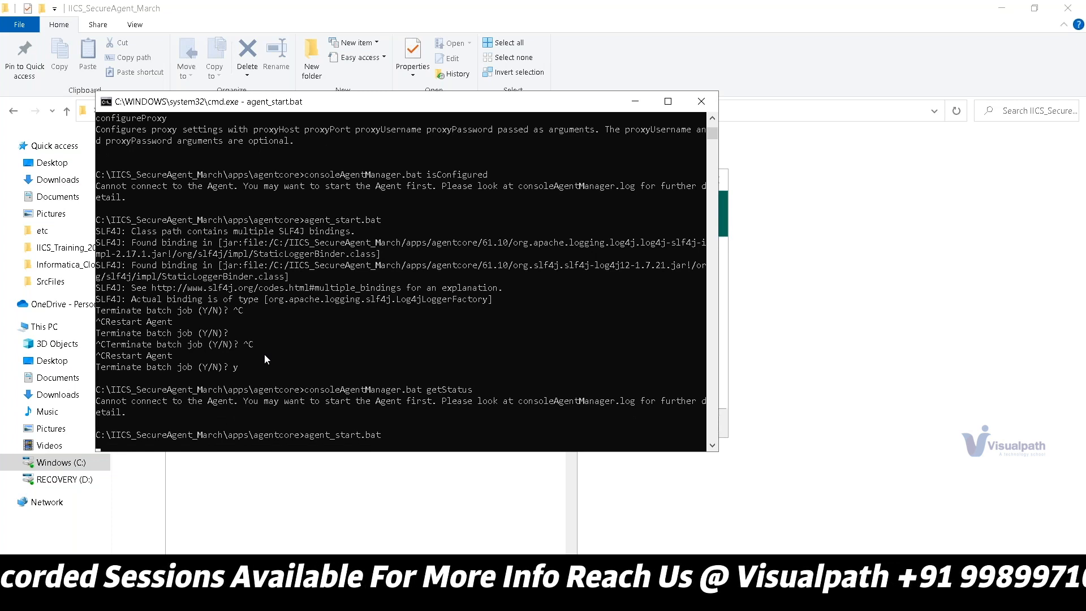
mouse_move(812, 600)
click(812, 524)
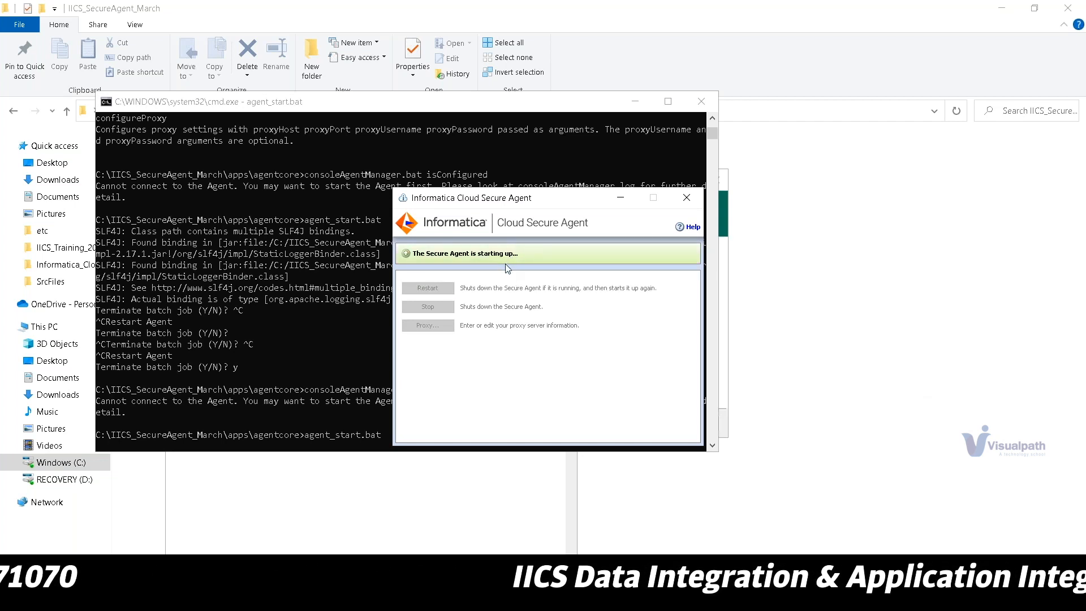
- Switch to Informatica Administrator in Google Chrome and reload the Runtime Environments page to check the agent's status
mouse_move(158, 599)
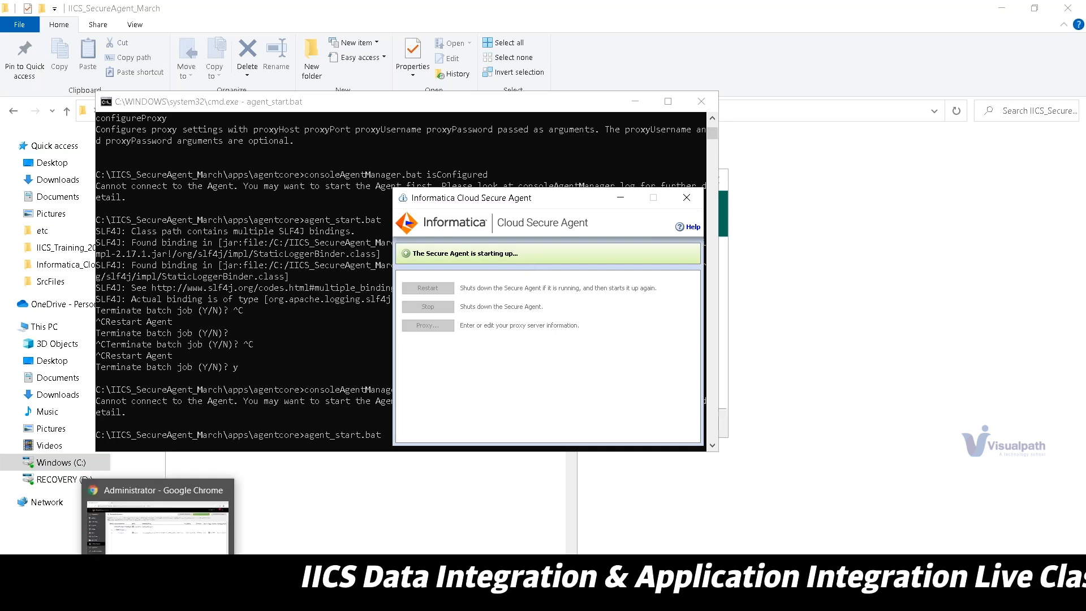
click(170, 534)
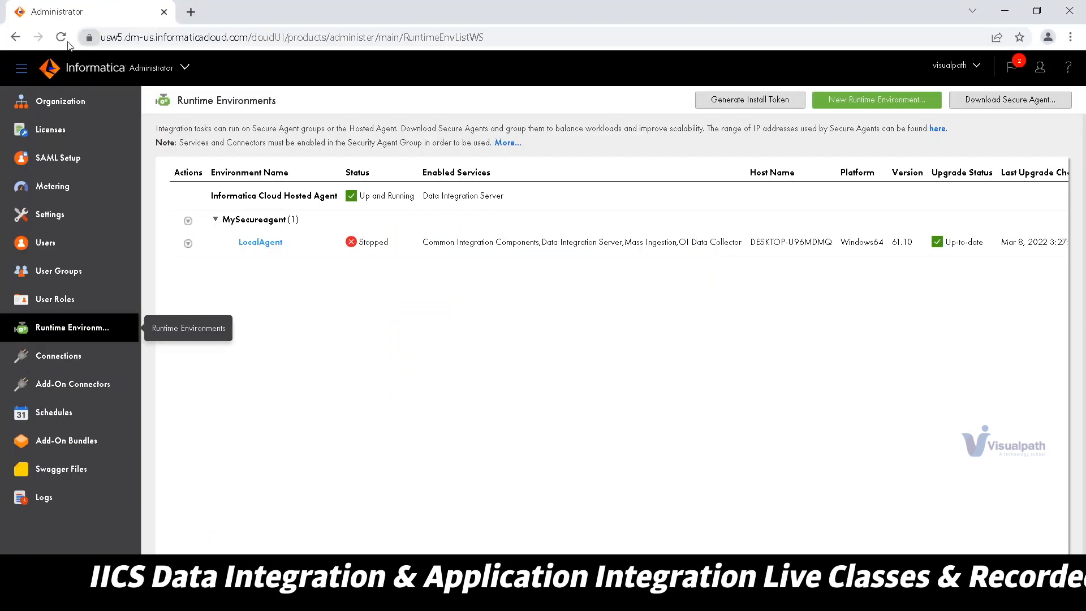
click(61, 37)
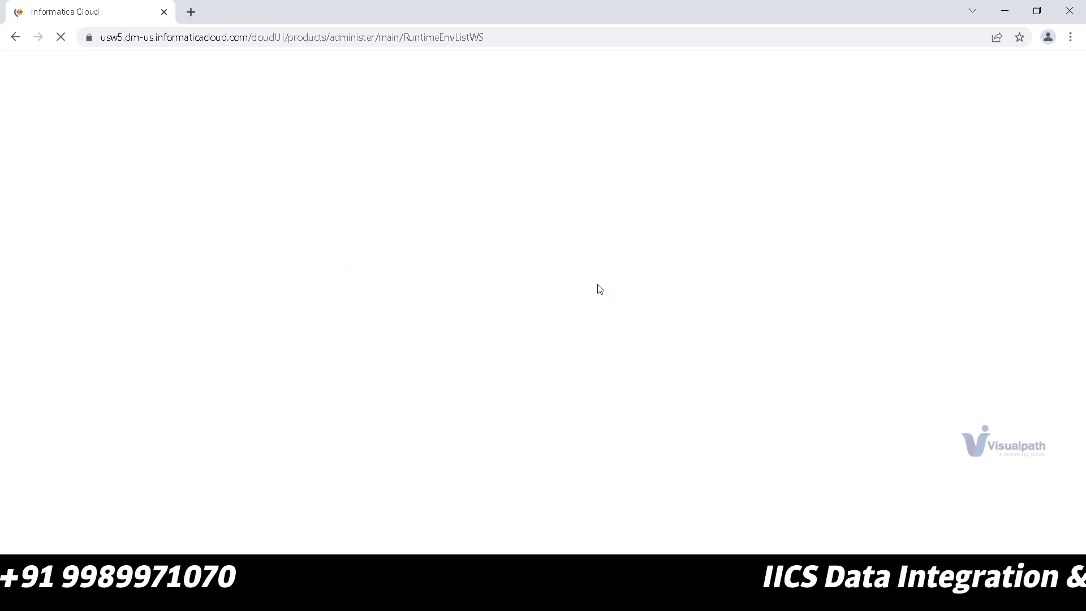
- Rename the newly registered Secure Agent as LocalAgent1 and save its configuration
click(591, 187)
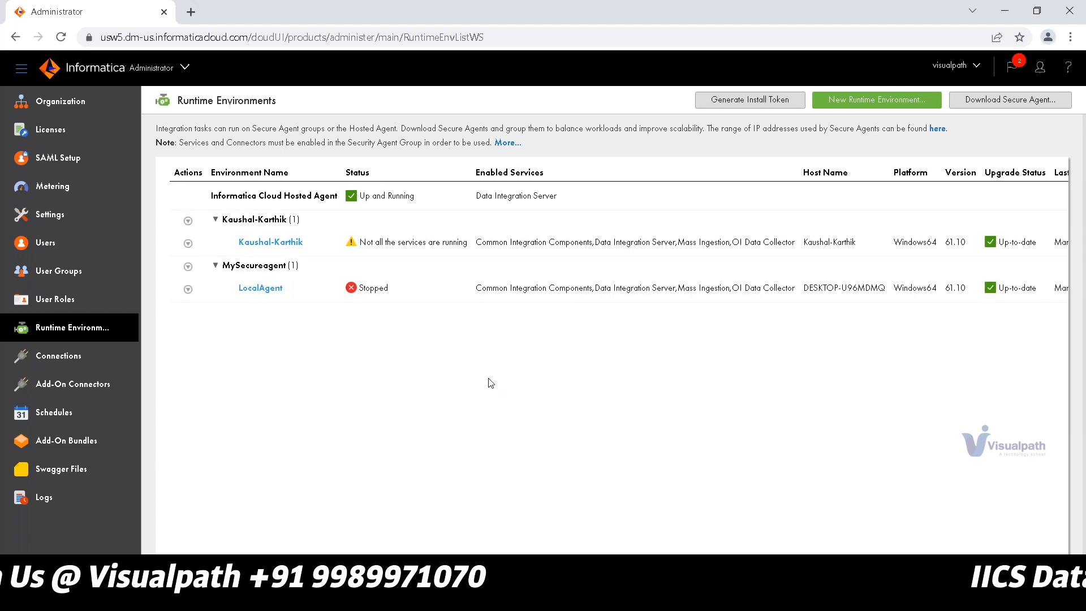
click(188, 243)
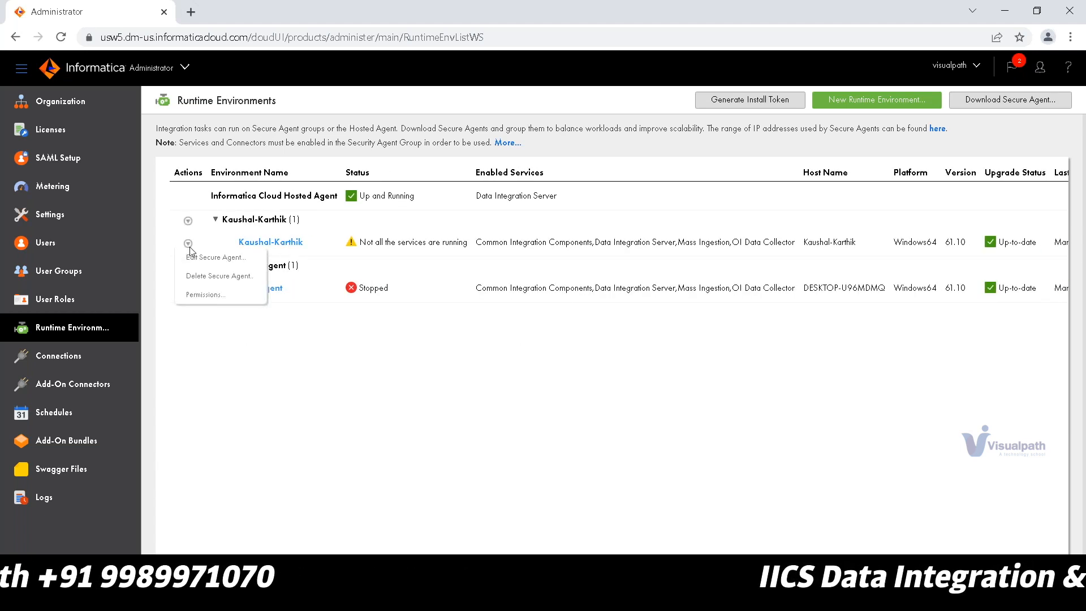
click(219, 260)
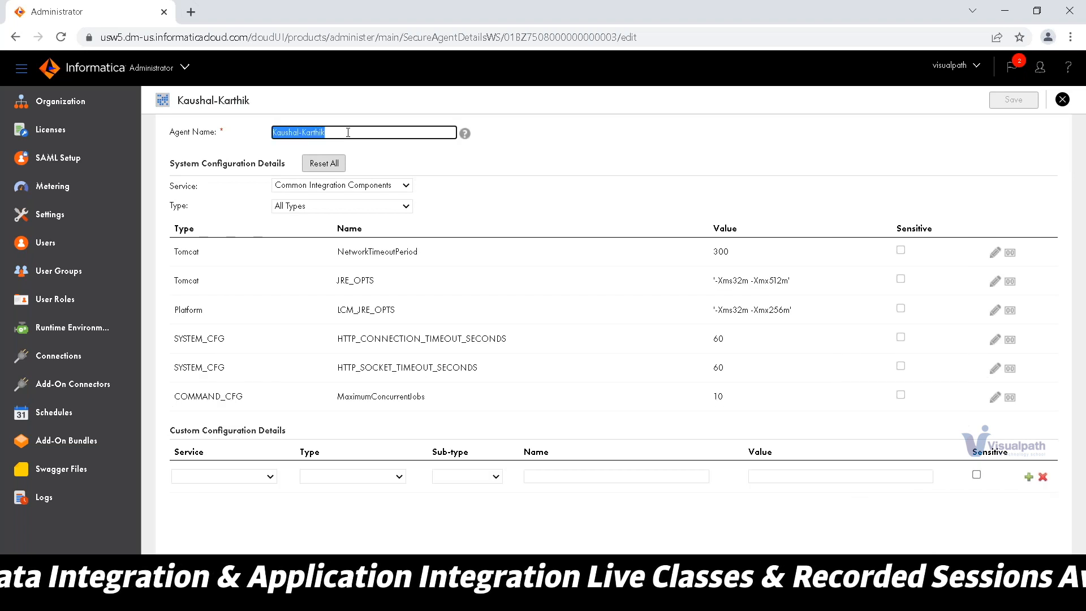
text(Loc)
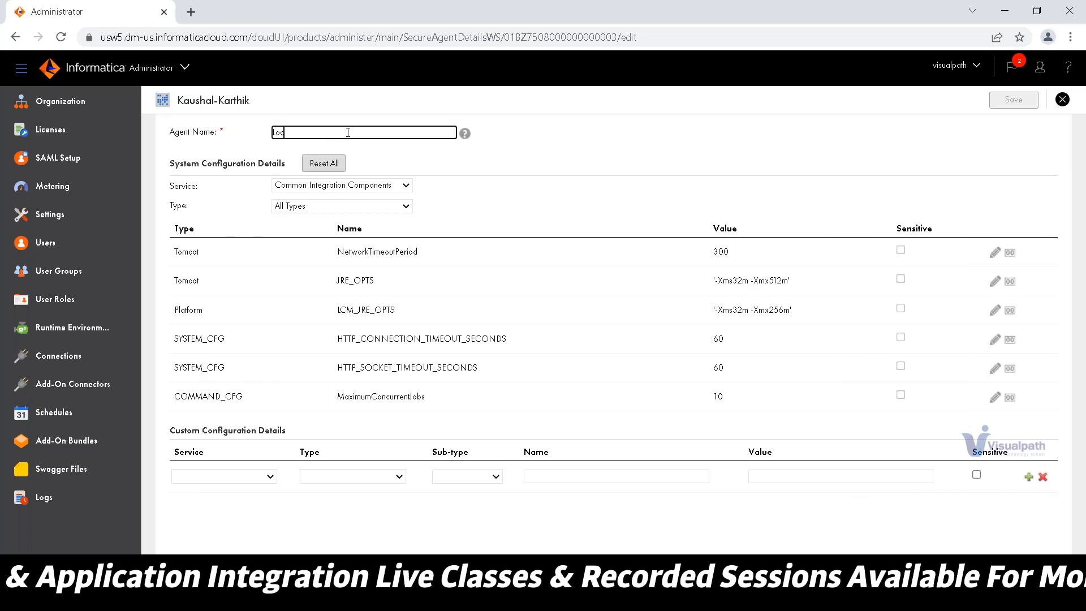
text(alAgent)
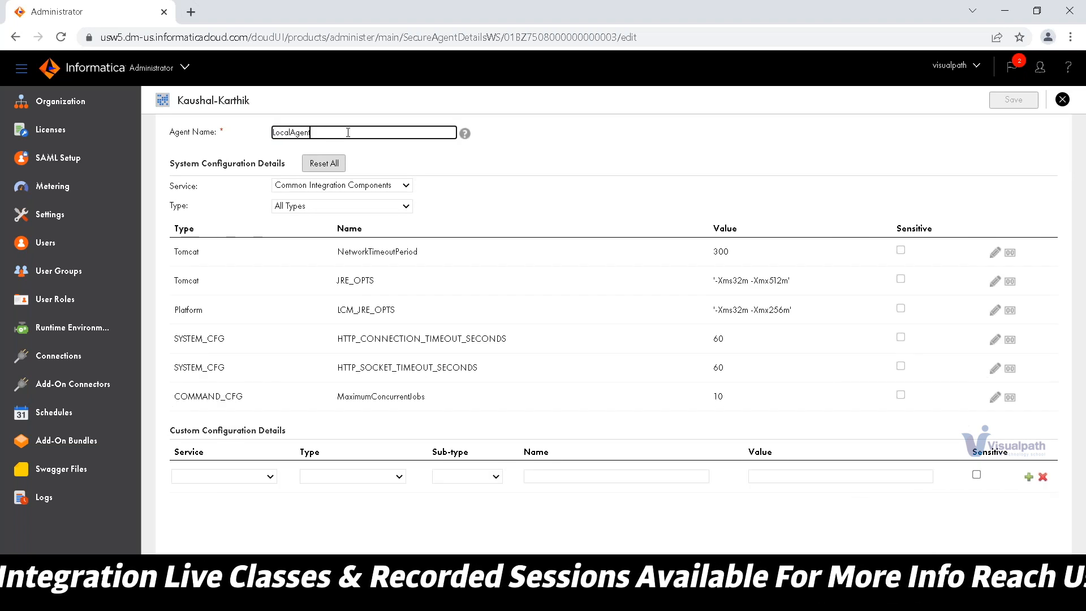
text(1)
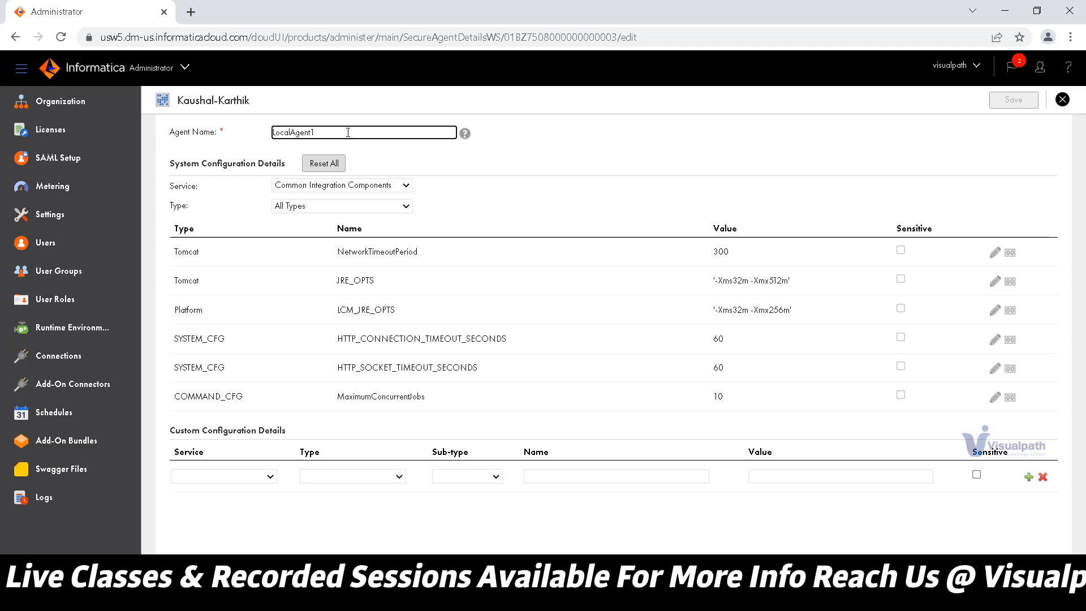
click(730, 159)
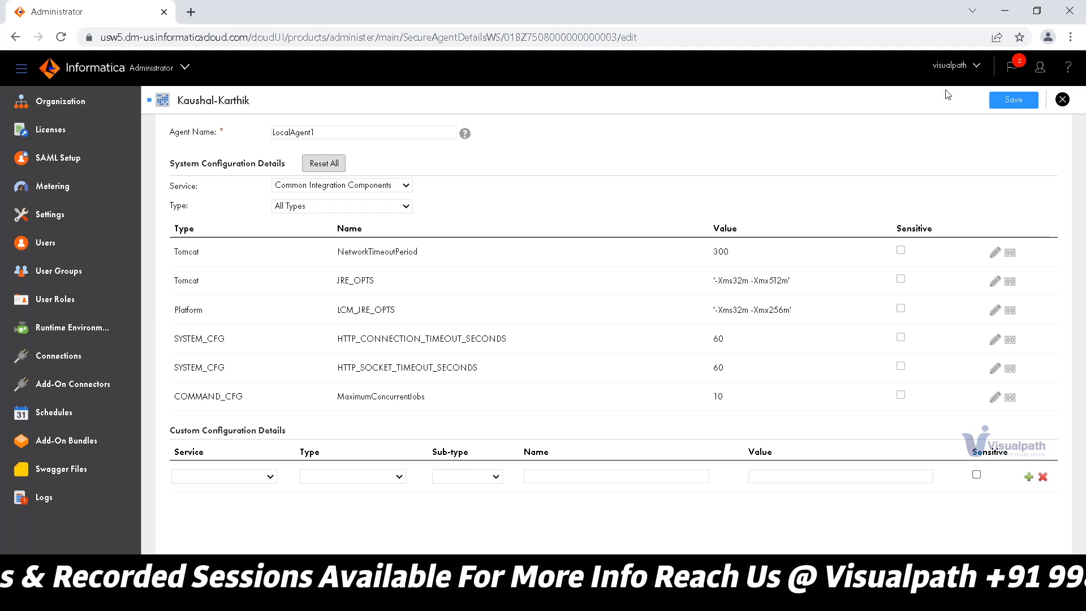
click(1005, 102)
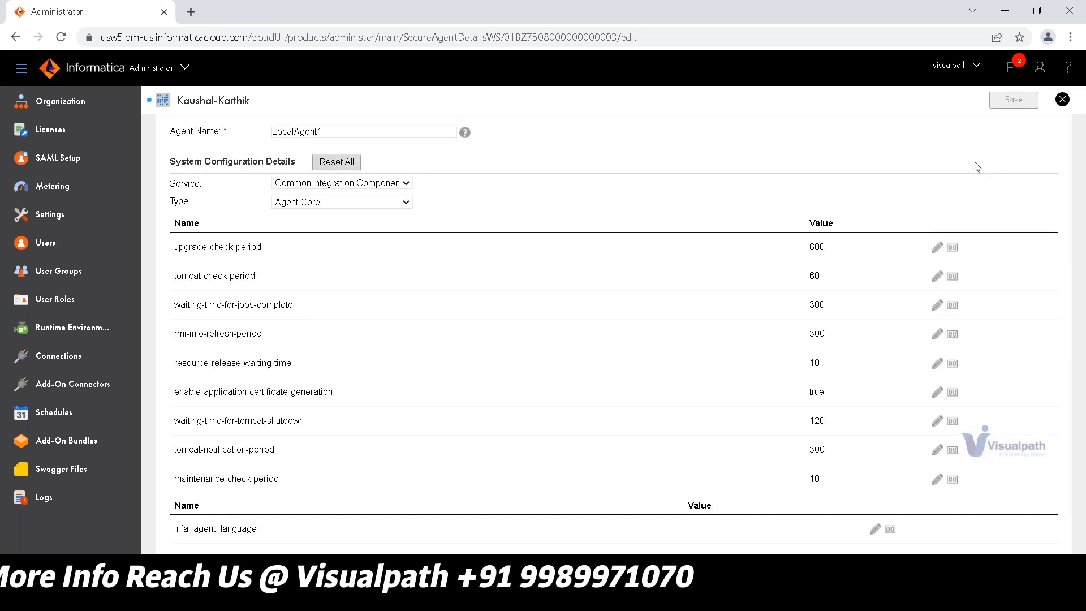
- Return to Runtime Environments and rename the Secure Agent group containing LocalAgent1 as LocalAgent1
click(85, 330)
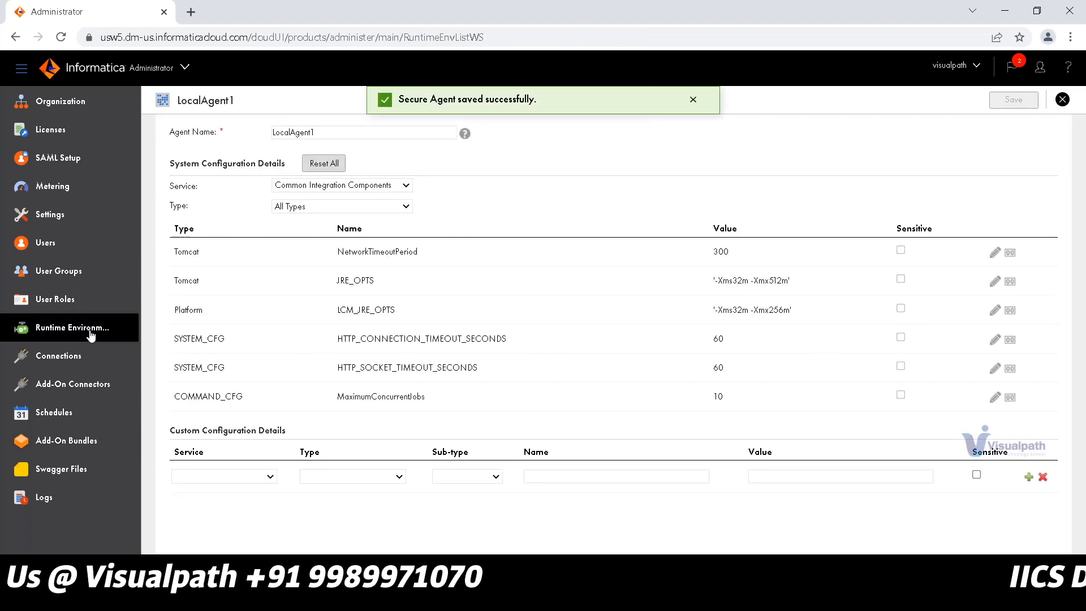
click(188, 222)
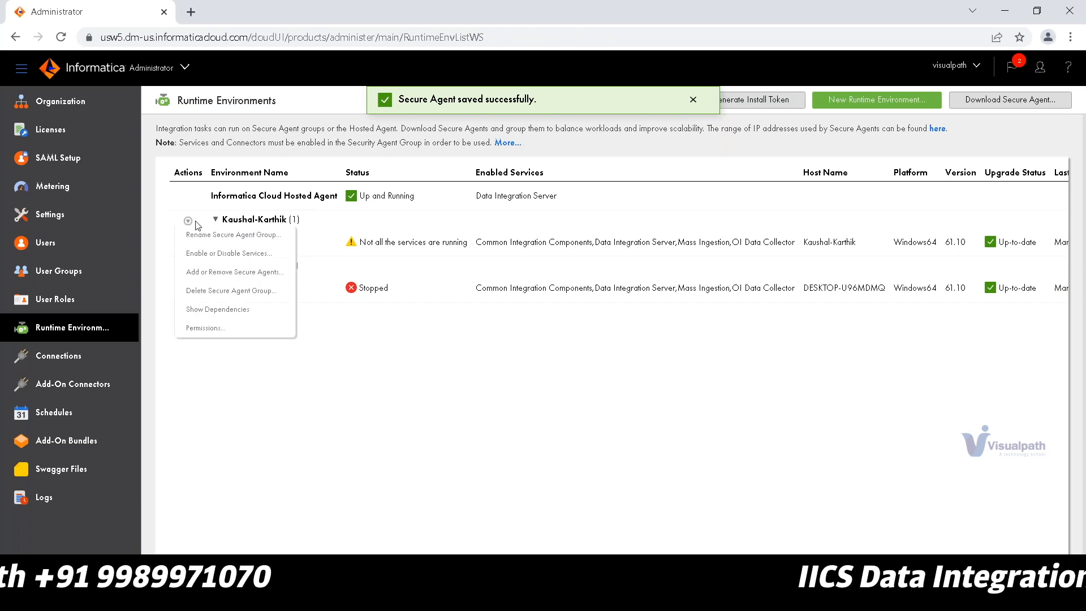
click(222, 234)
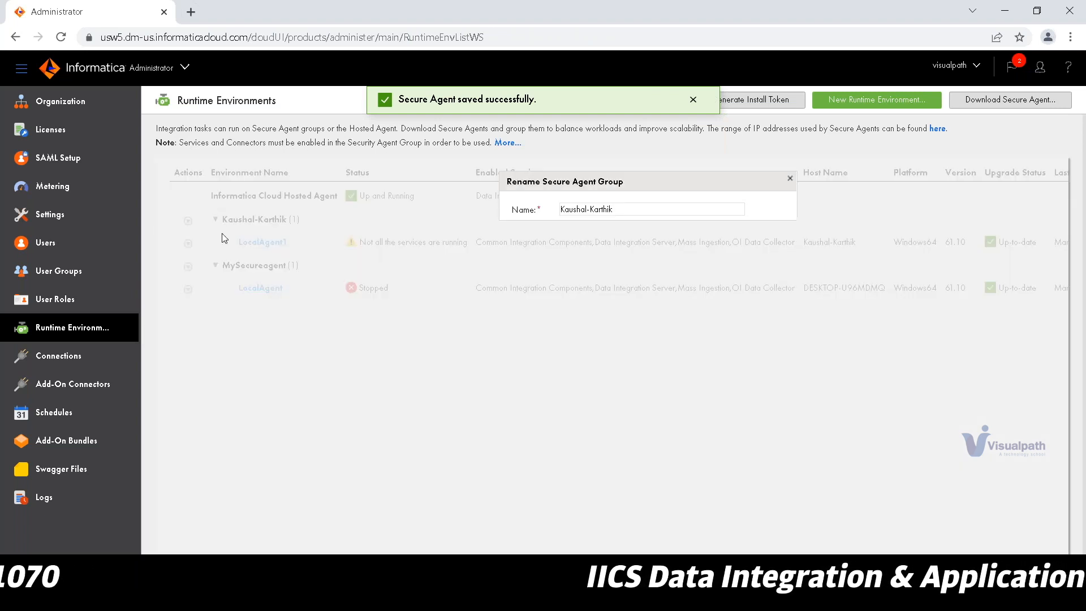
key(ctrl+a)
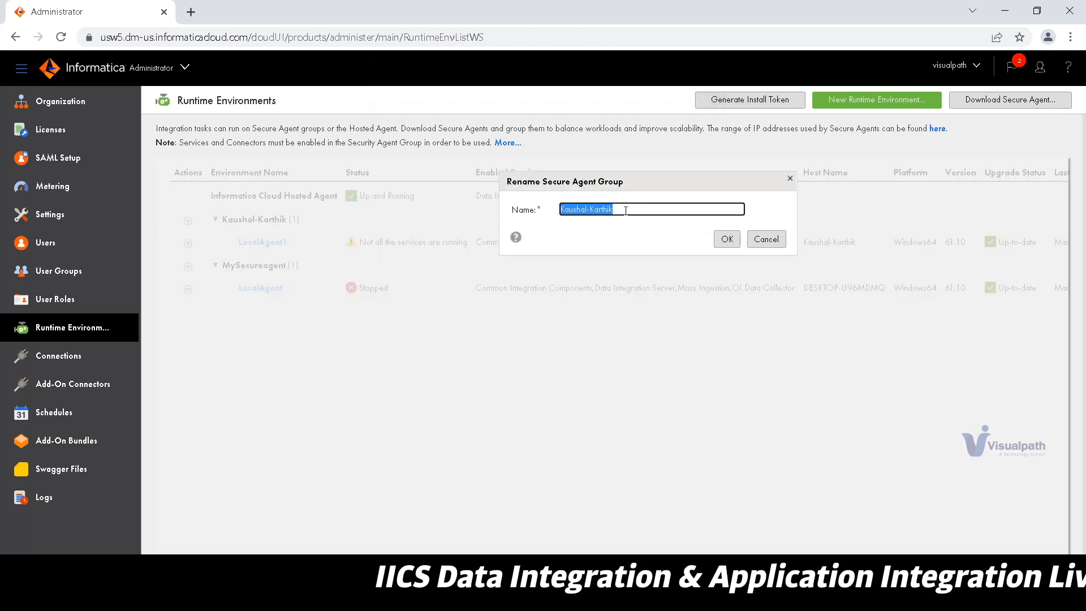
text(LocalAgen)
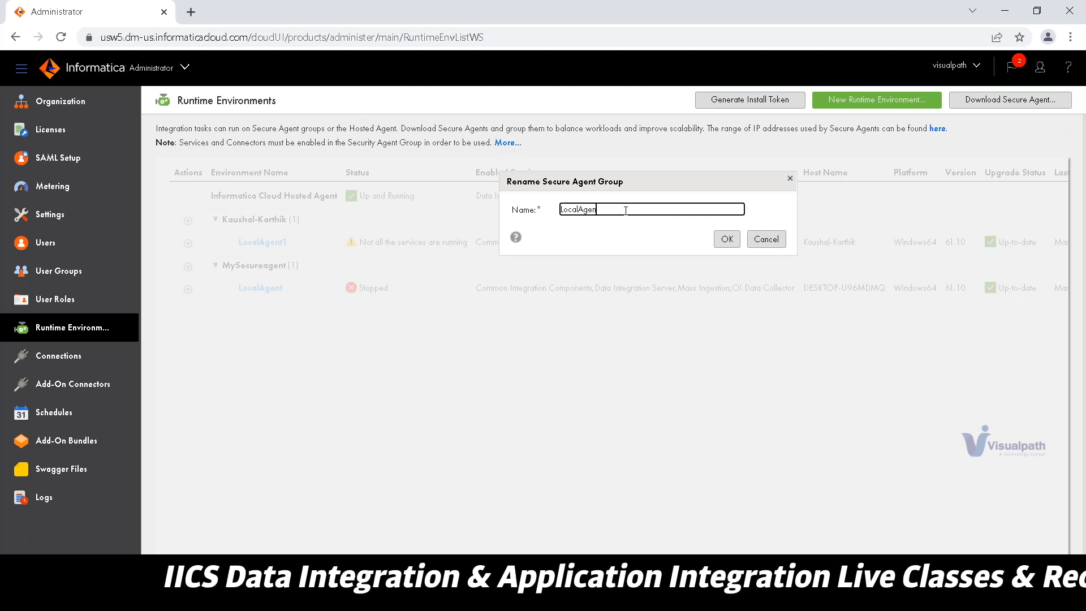
text(t1)
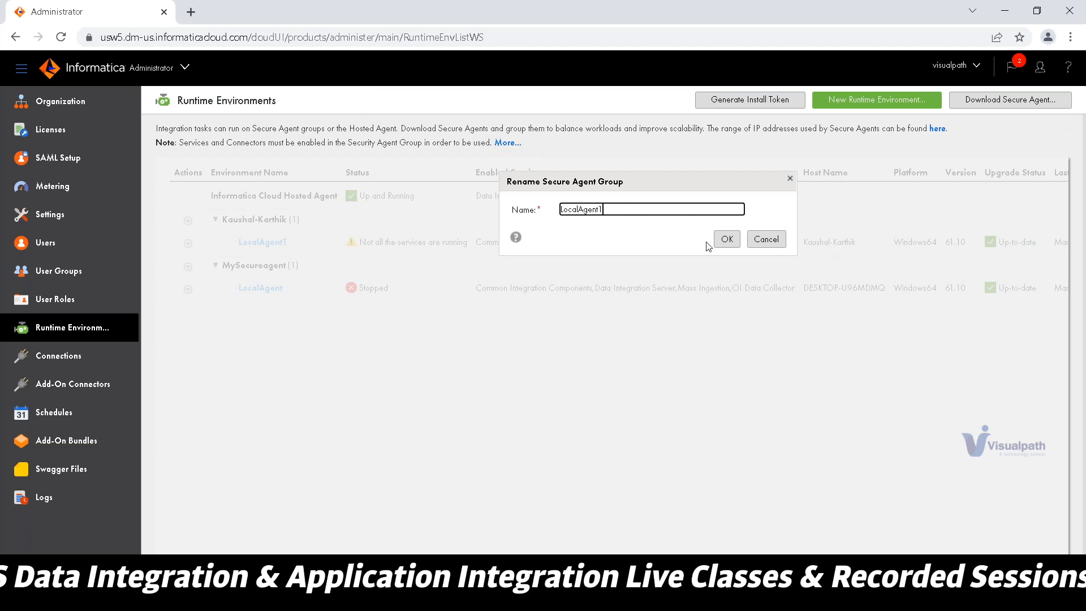
click(726, 240)
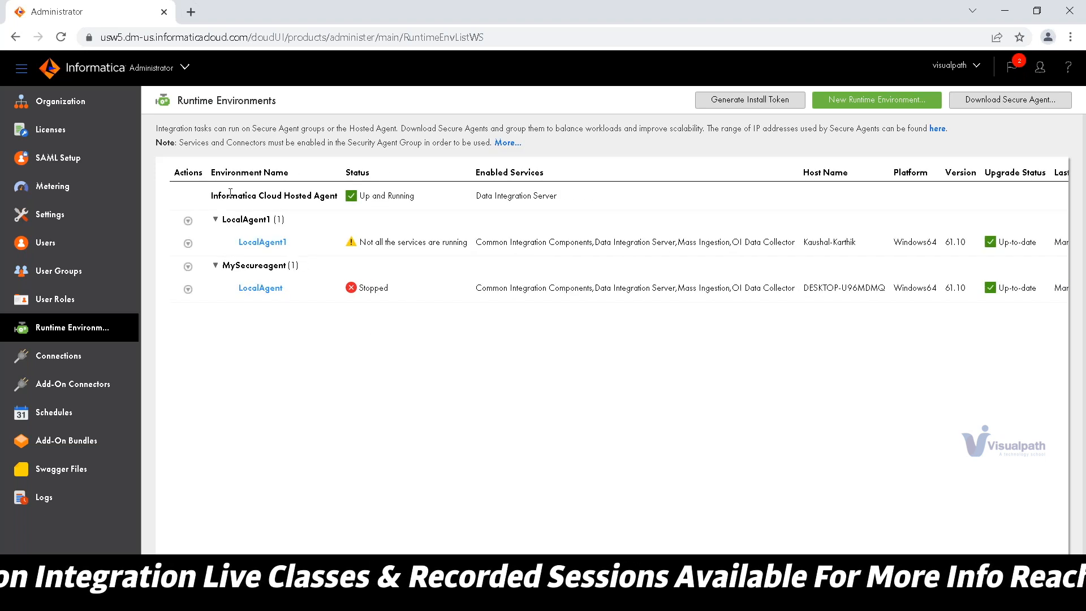
- Open the LocalAgent1 agent's details and examine the status of its services under Agent Service Details
click(267, 243)
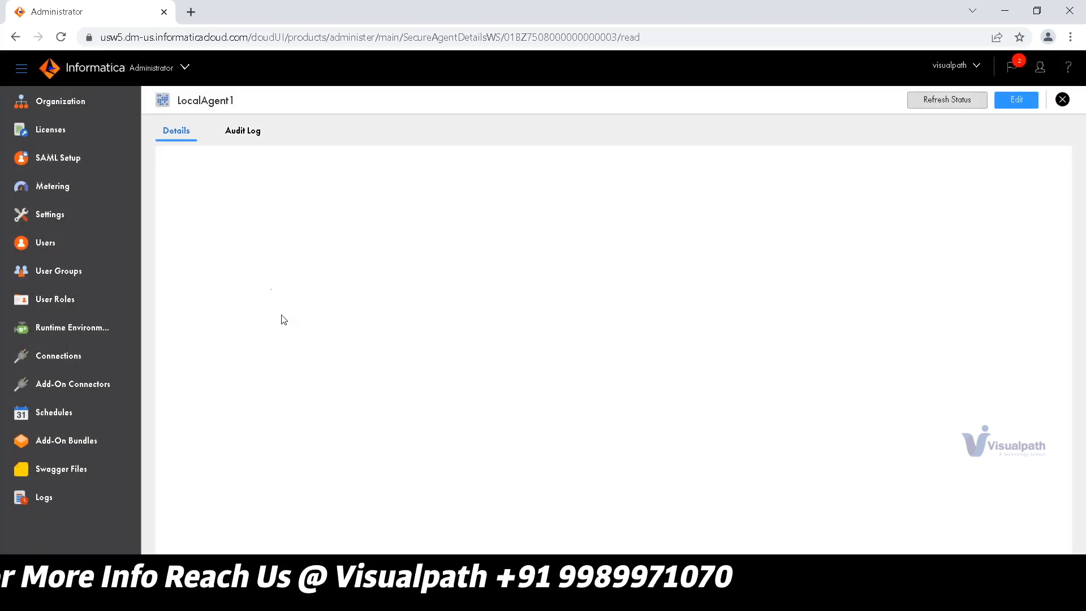
scroll(476, 464, down, 3)
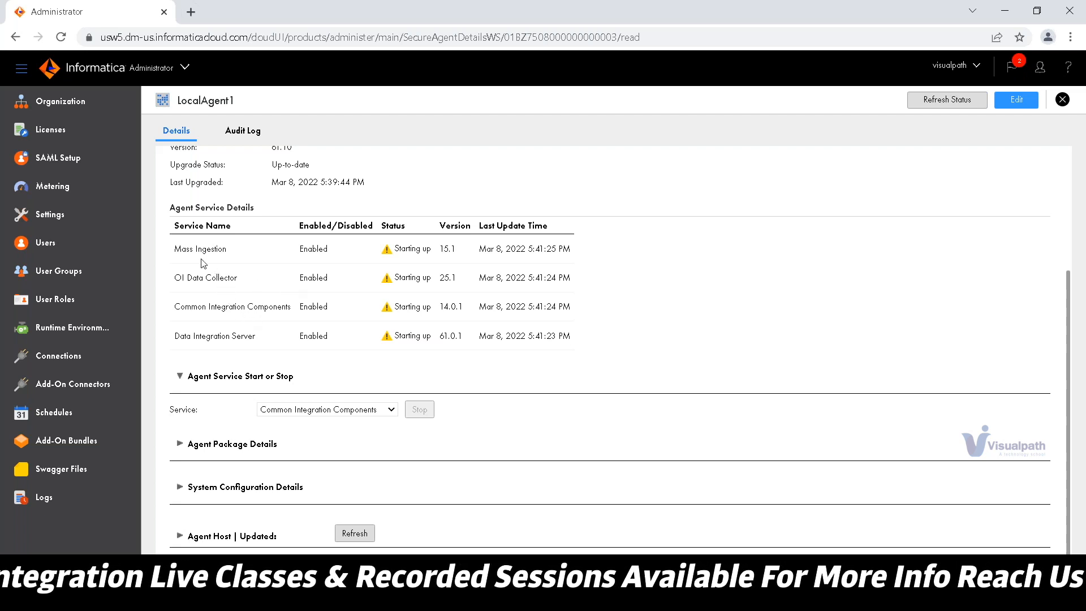
click(169, 70)
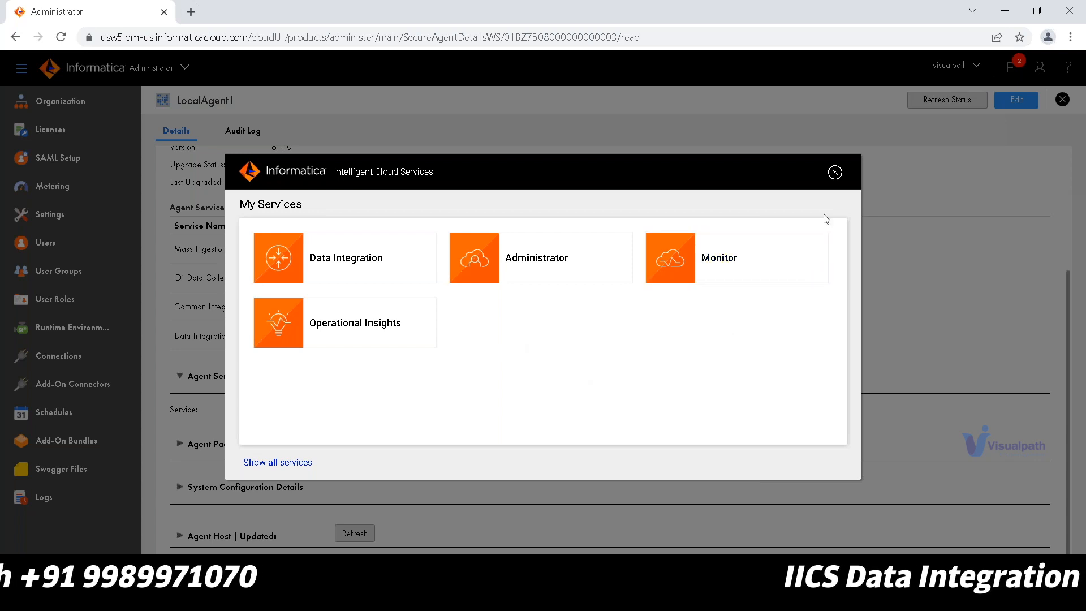
click(835, 172)
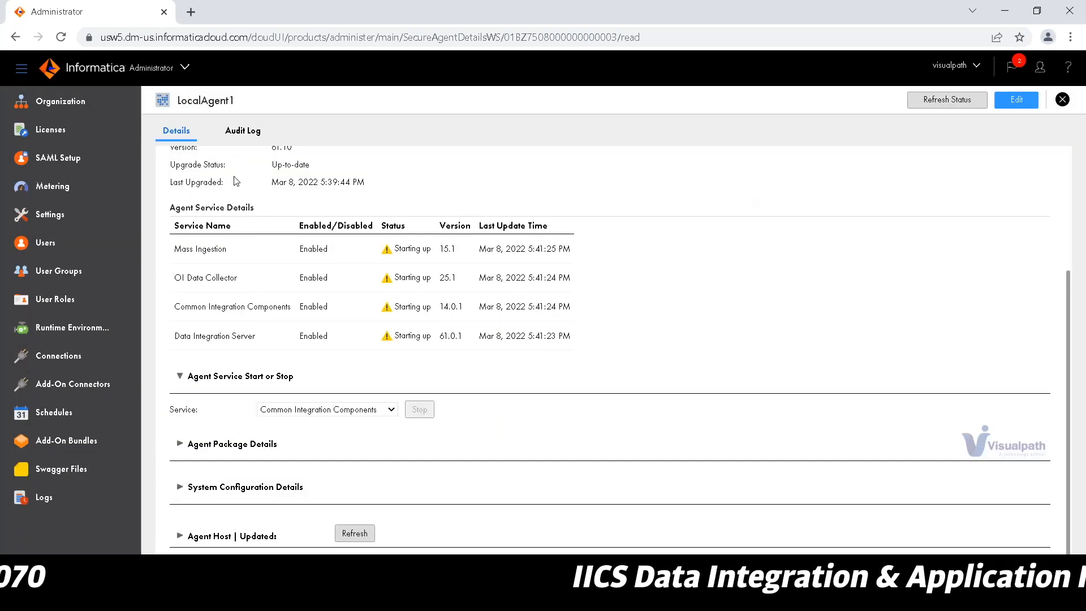
- Review LocalAgent1's audit log, check its details again, and return to Runtime Environments
click(255, 133)
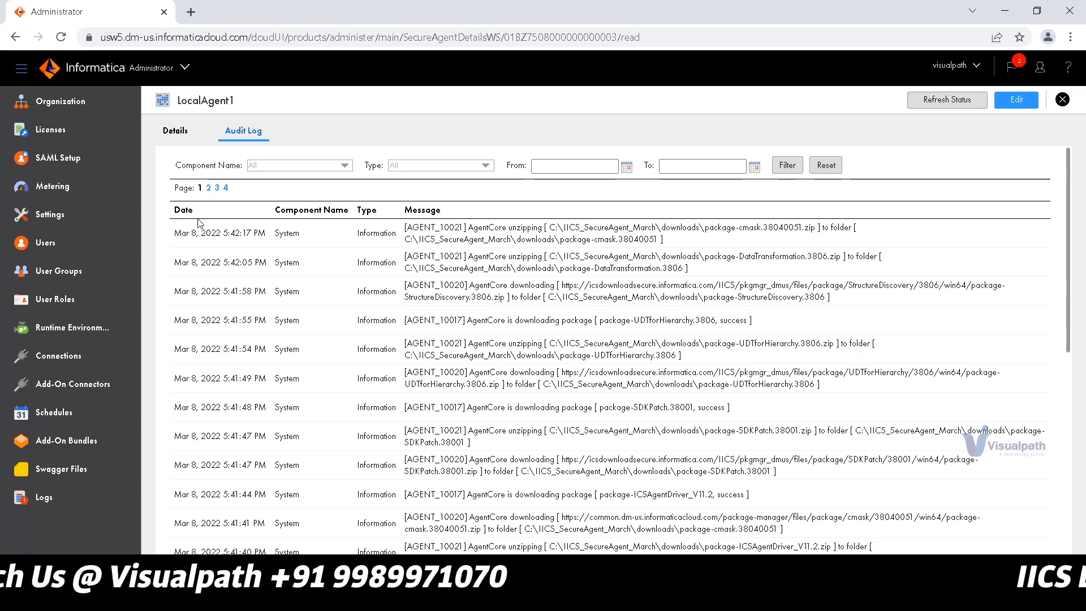
click(173, 145)
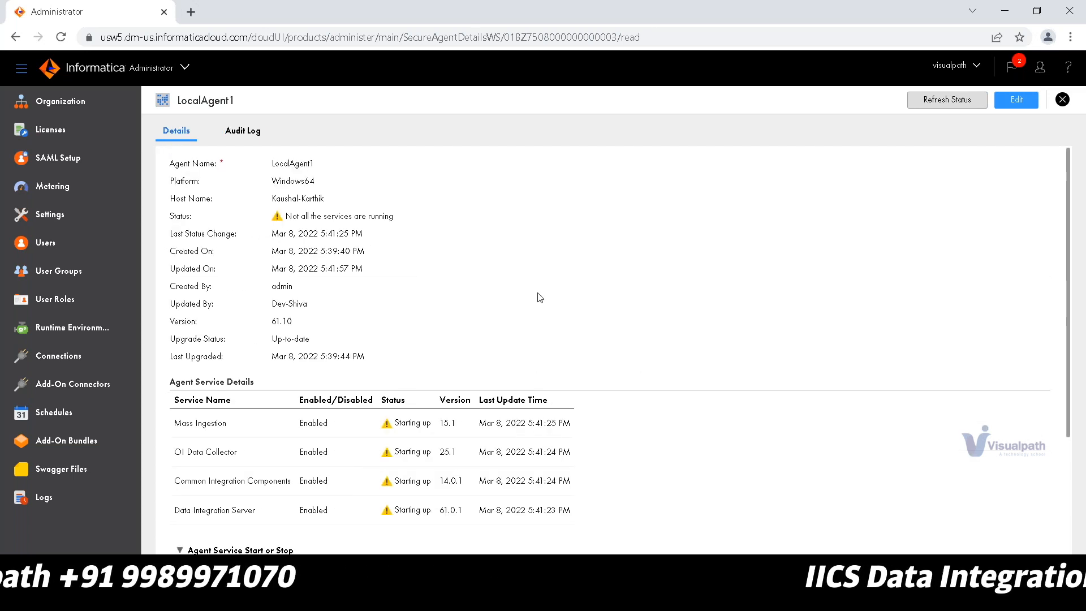
click(85, 330)
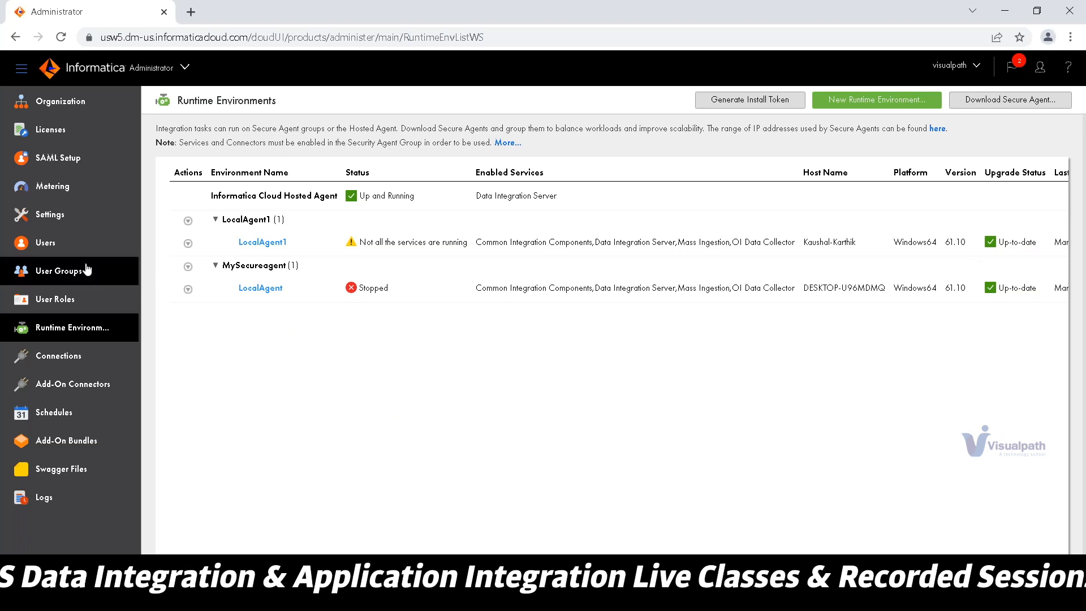
- Reopen the LocalAgent1 agent to recheck its service statuses and go back to the Runtime Environments list
click(265, 242)
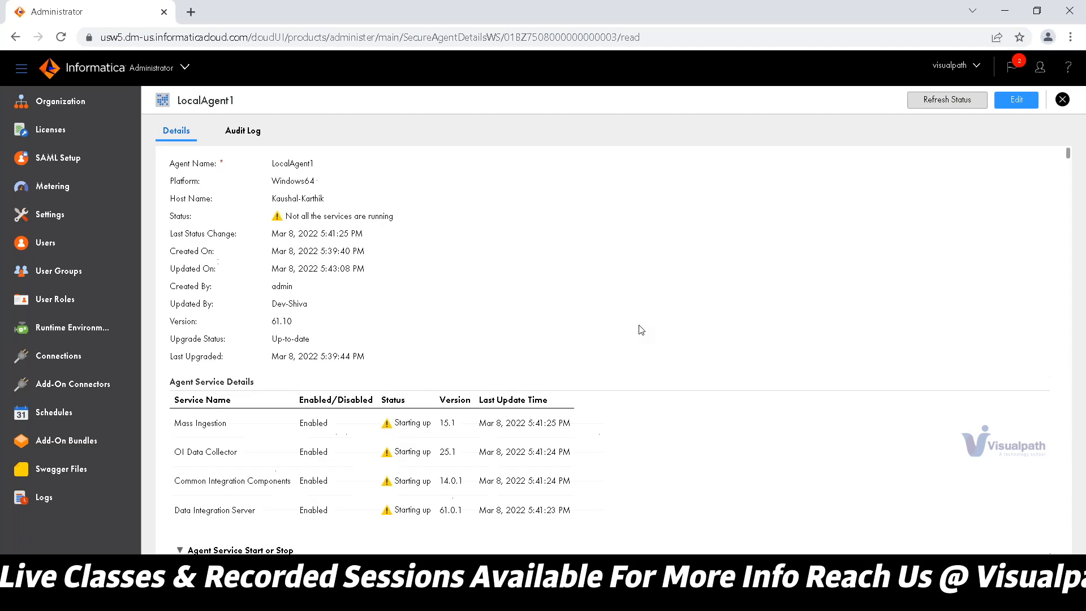
scroll(641, 330, down, 3)
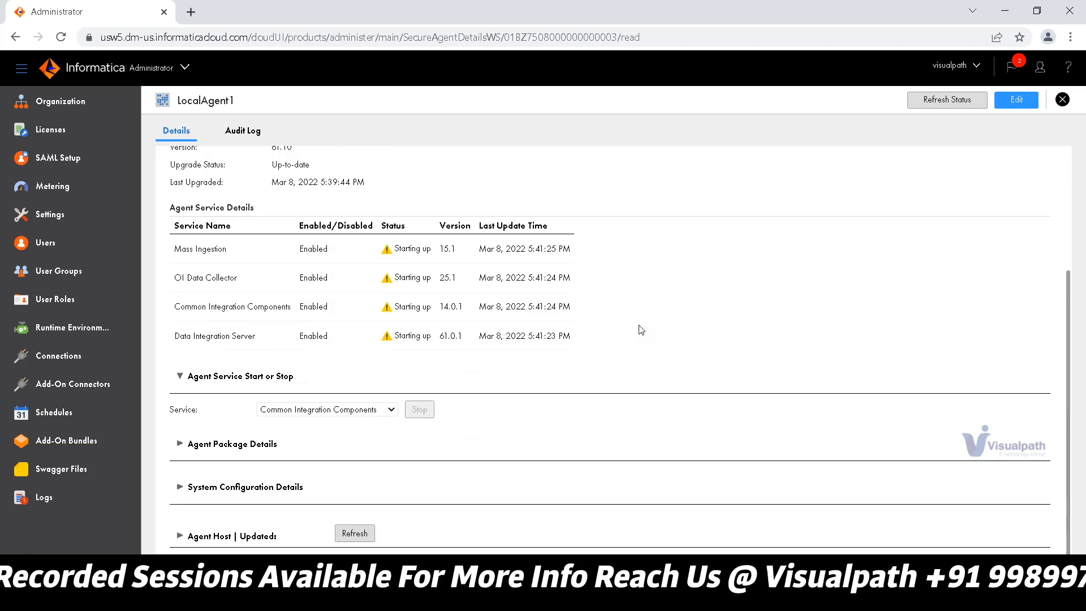
scroll(641, 330, up, 3)
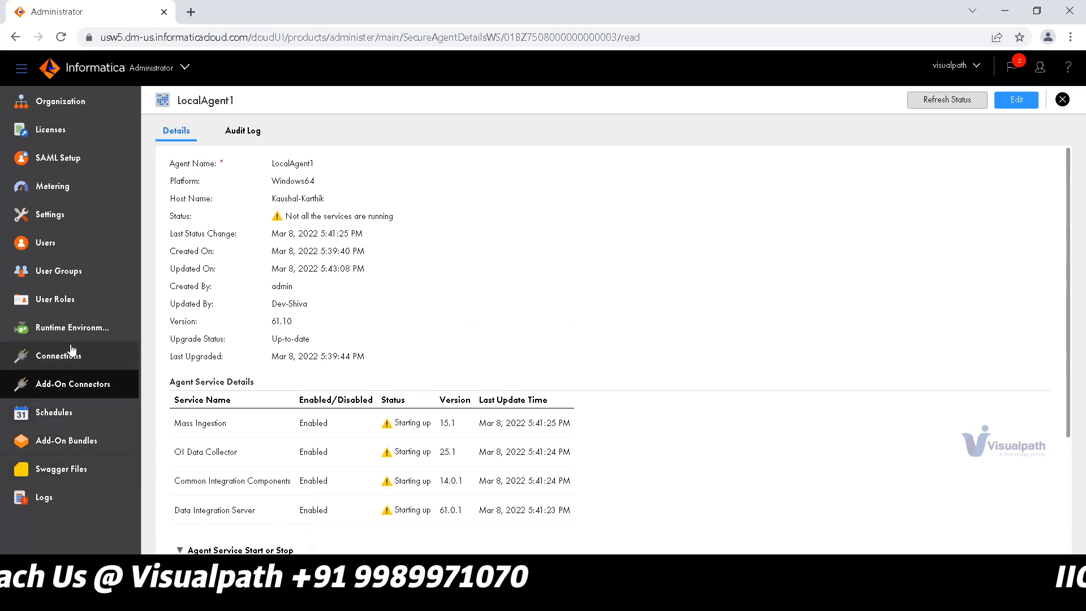
click(81, 327)
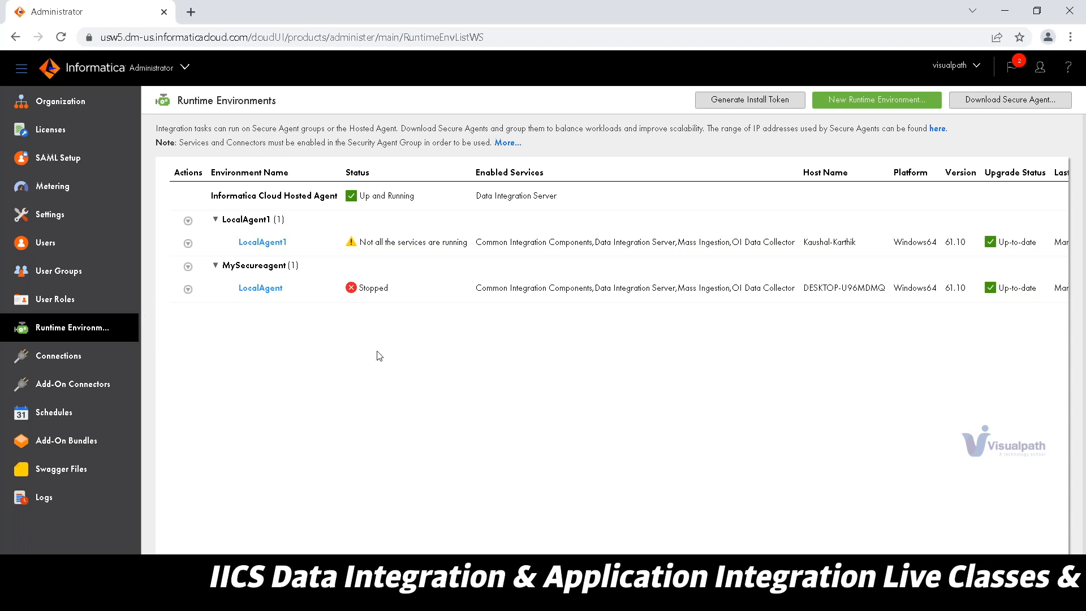
- Look over the Informatica services available under My Services and close the list without switching service
click(174, 69)
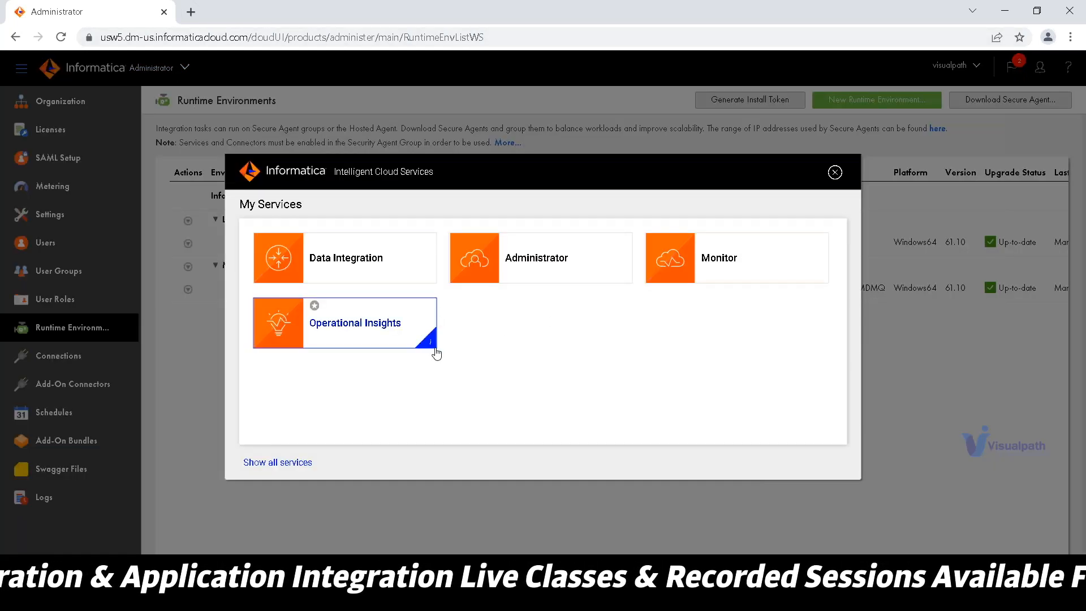
mouse_move(436, 352)
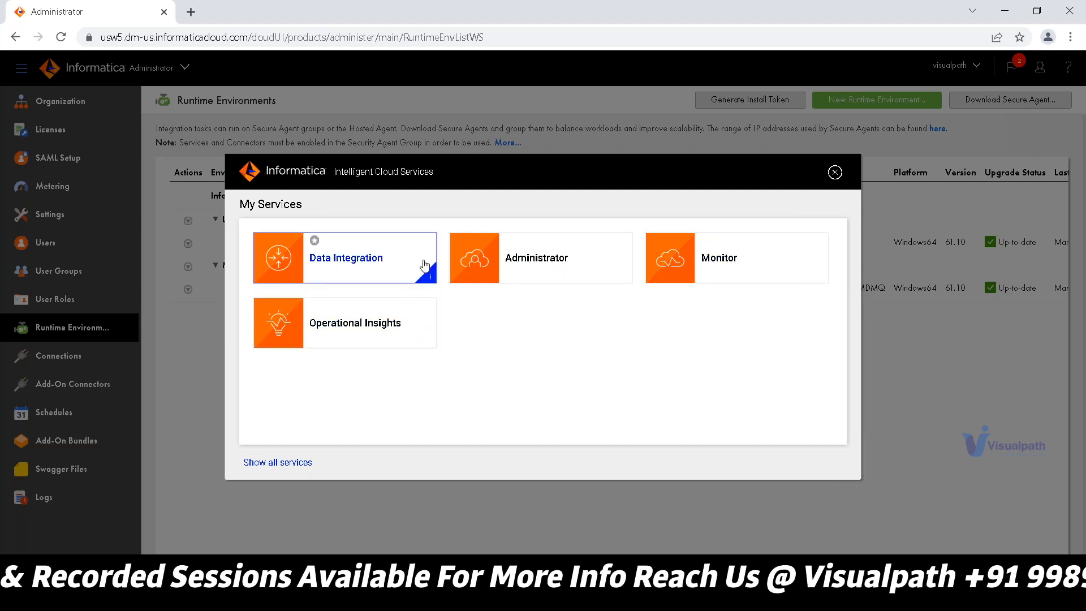
right_click(572, 268)
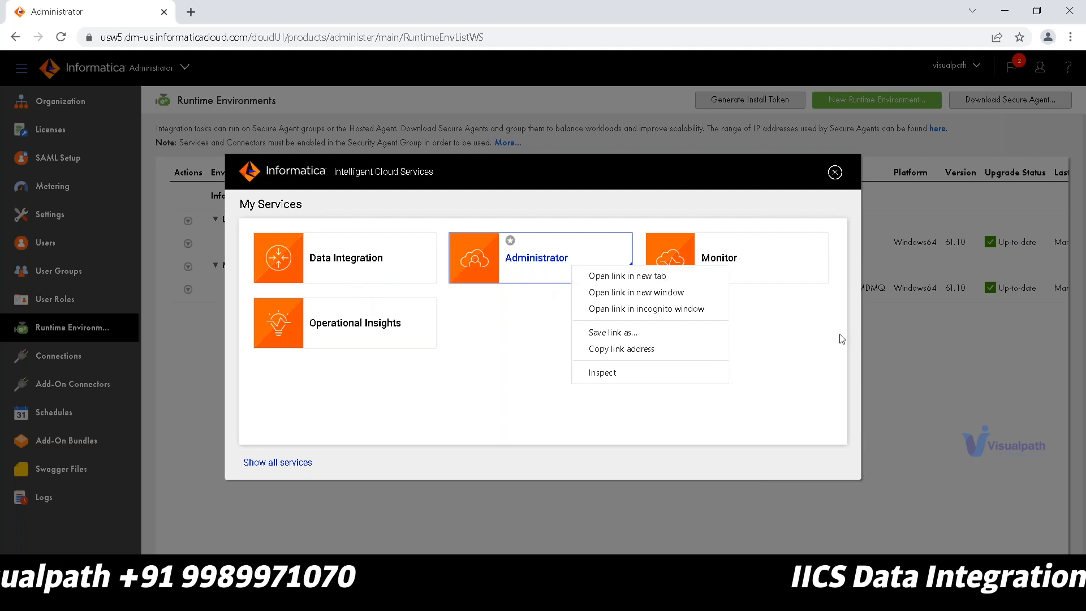
click(425, 403)
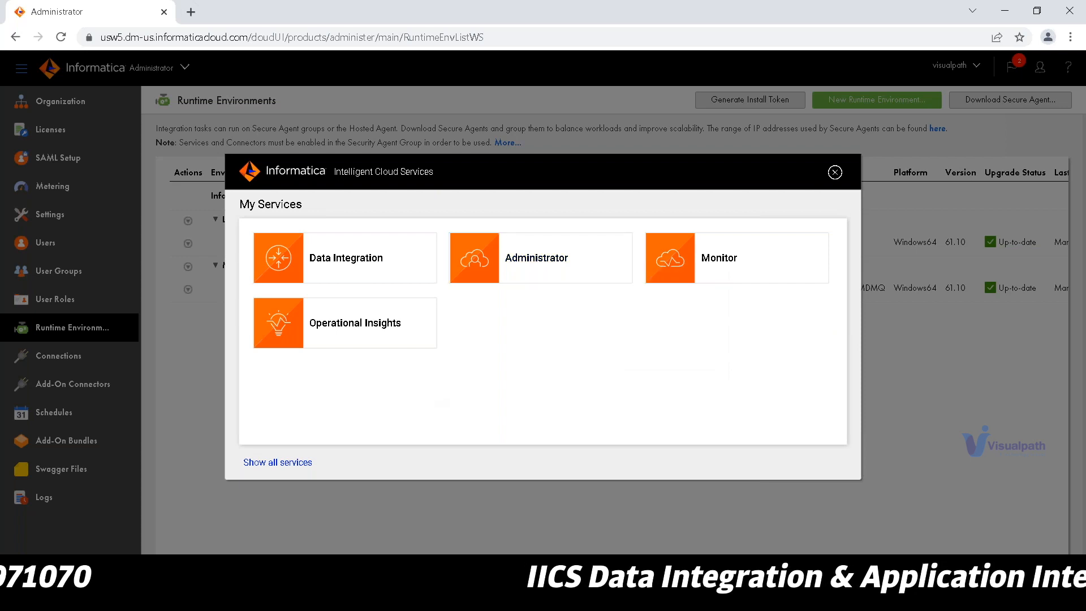
click(835, 172)
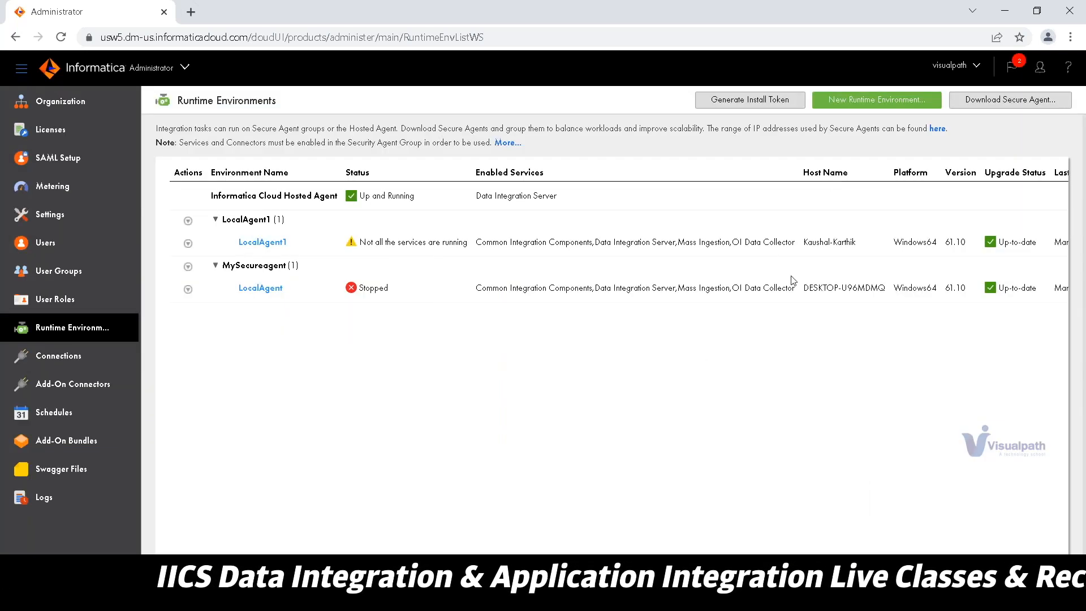
- View the platform choices and install token for downloading the Secure Agent, and cancel the download
click(1033, 104)
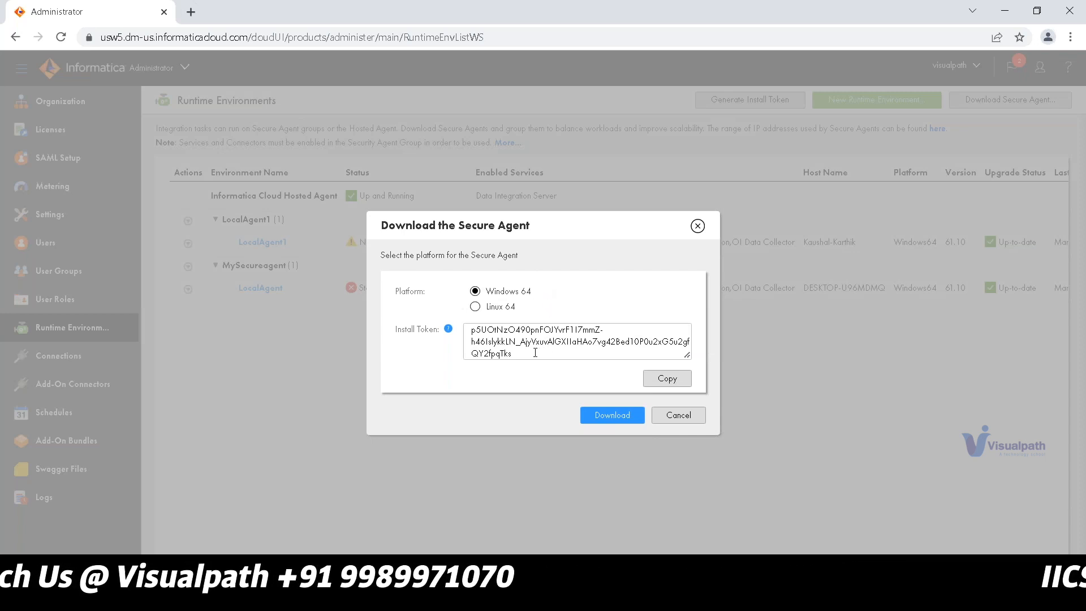
click(678, 415)
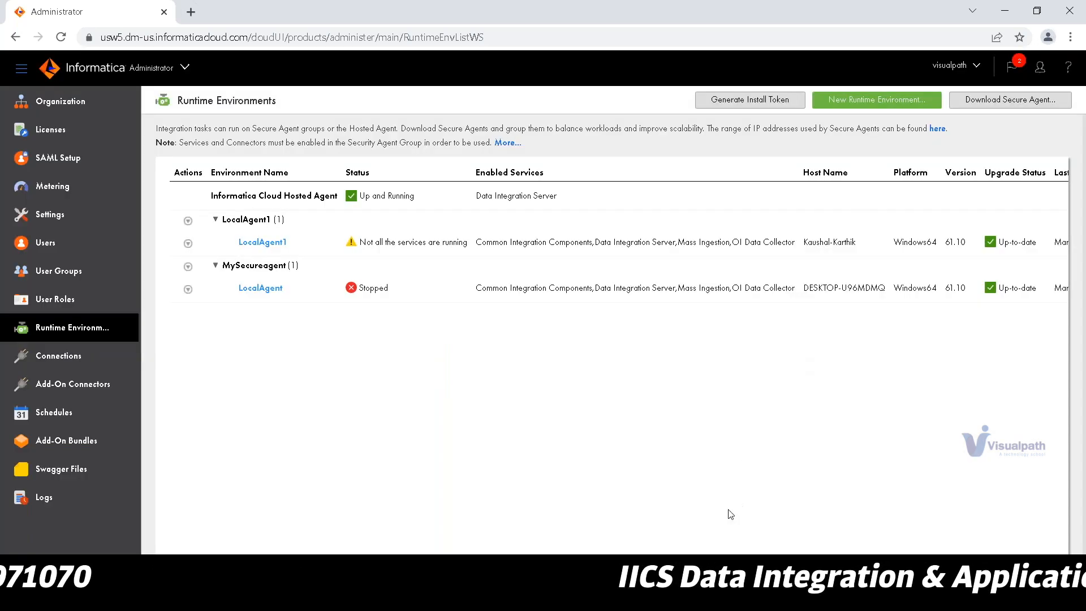
- Look over the IICS_SecureAgent_March folder and the Downloads folder in File Explorer, and return to the Runtime Environments list in Chrome
mouse_move(158, 597)
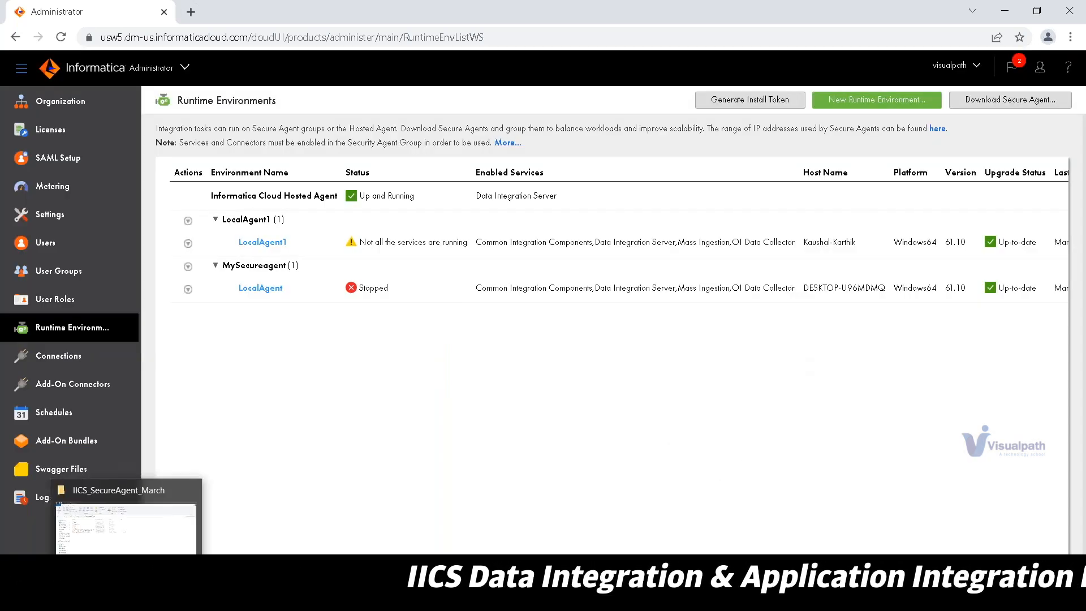
click(126, 529)
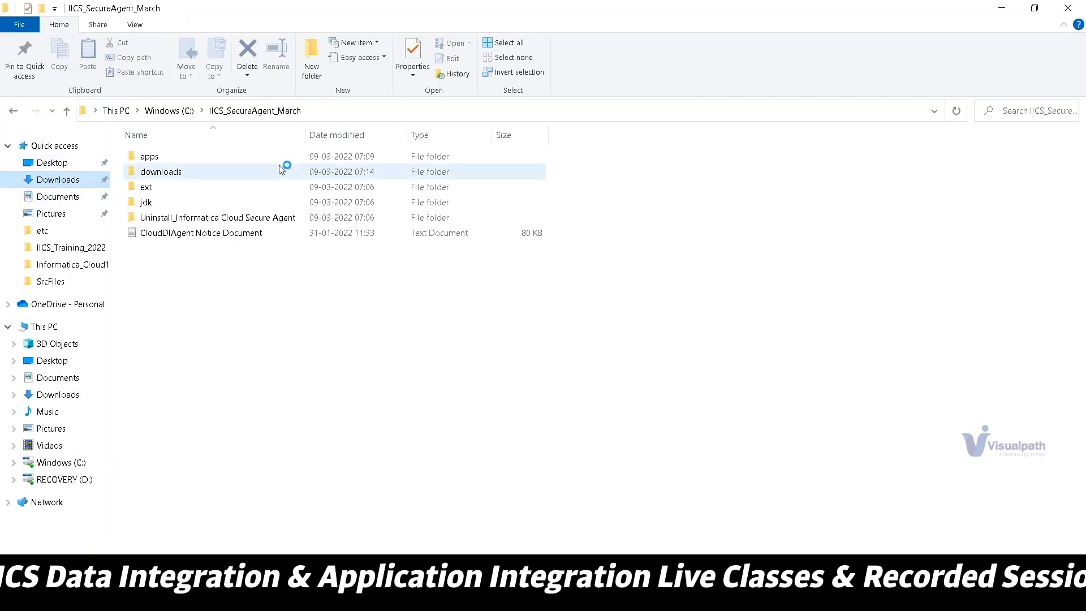
mouse_move(281, 170)
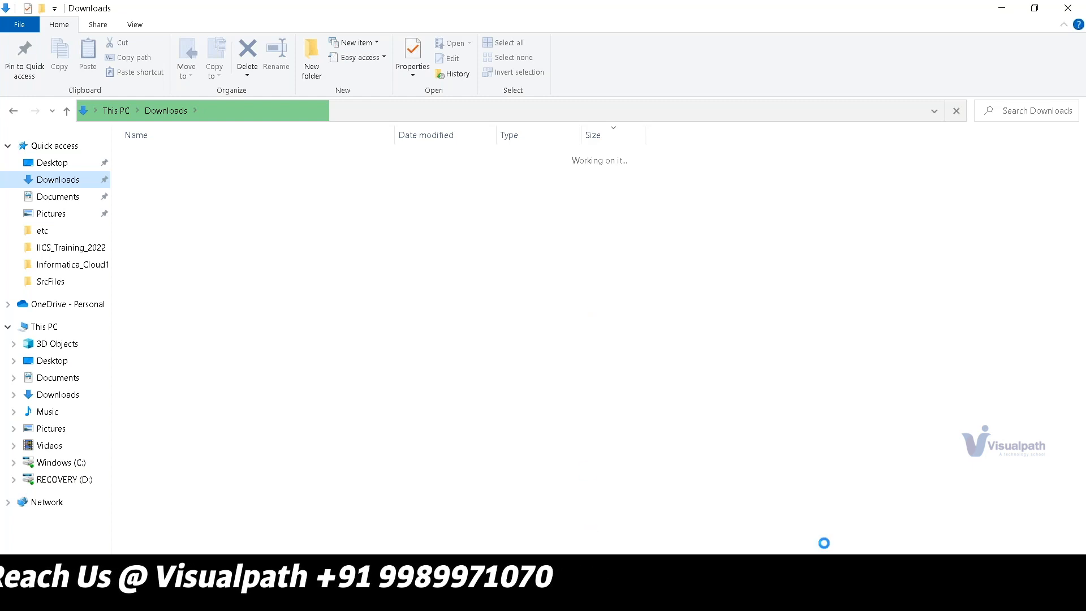
mouse_move(159, 598)
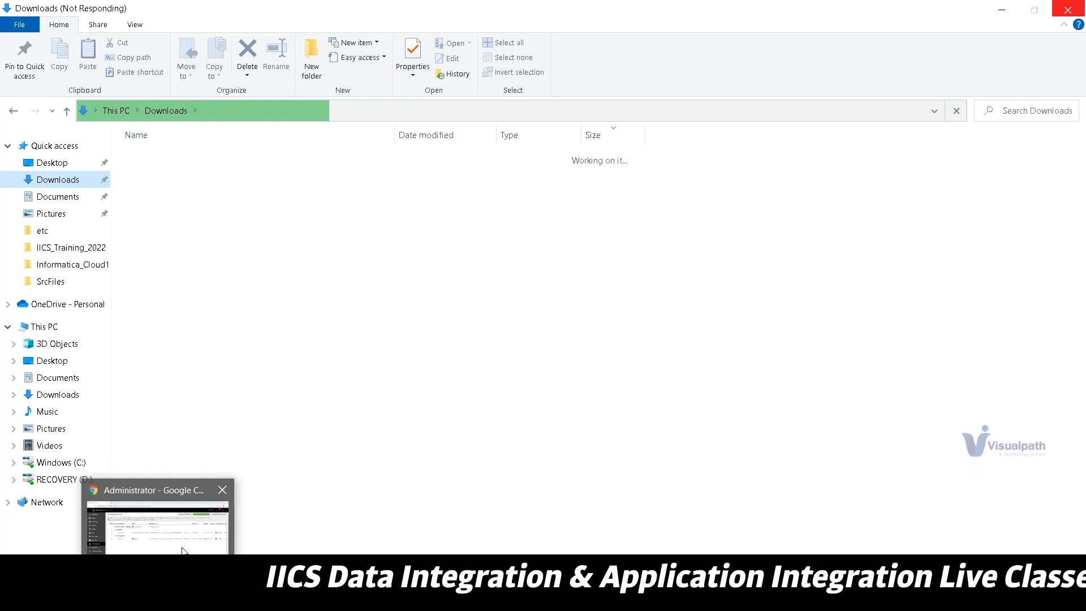
click(183, 550)
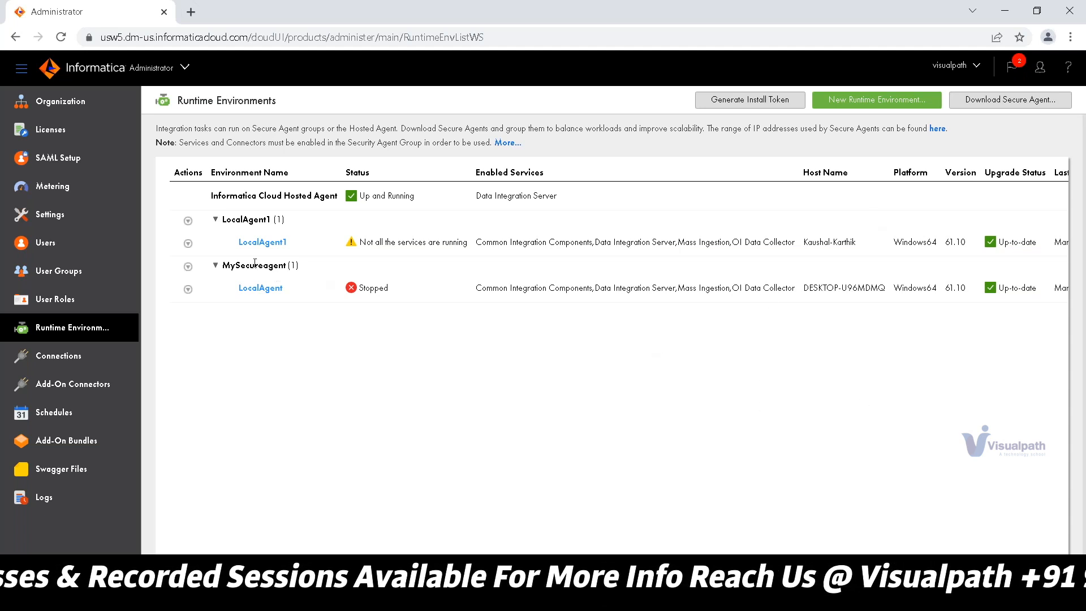
- Open the LocalAgent1 agent, refresh its status, and view its service details
click(258, 243)
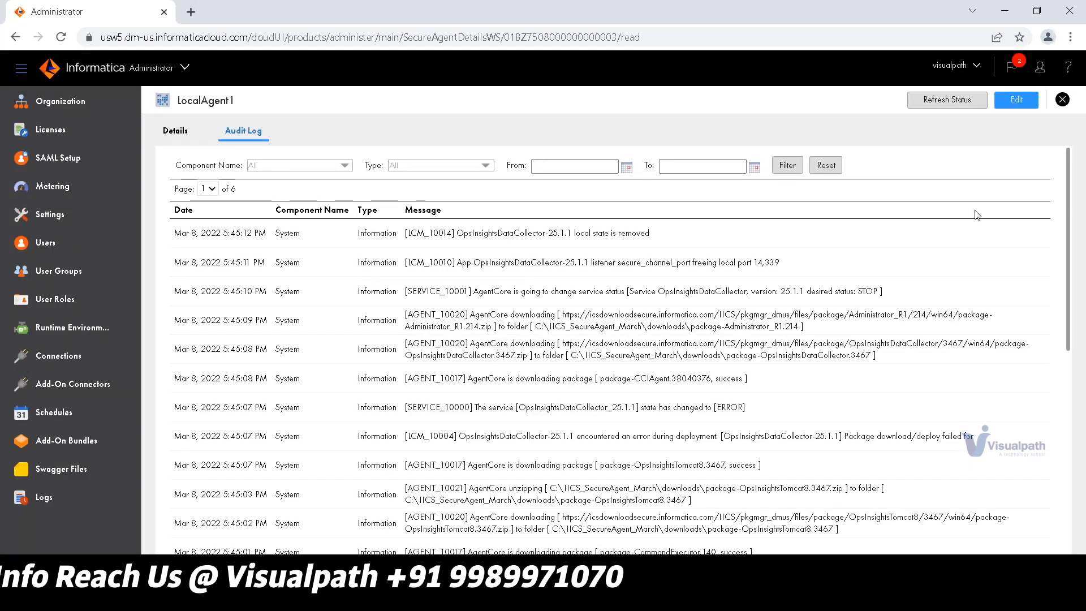
click(948, 100)
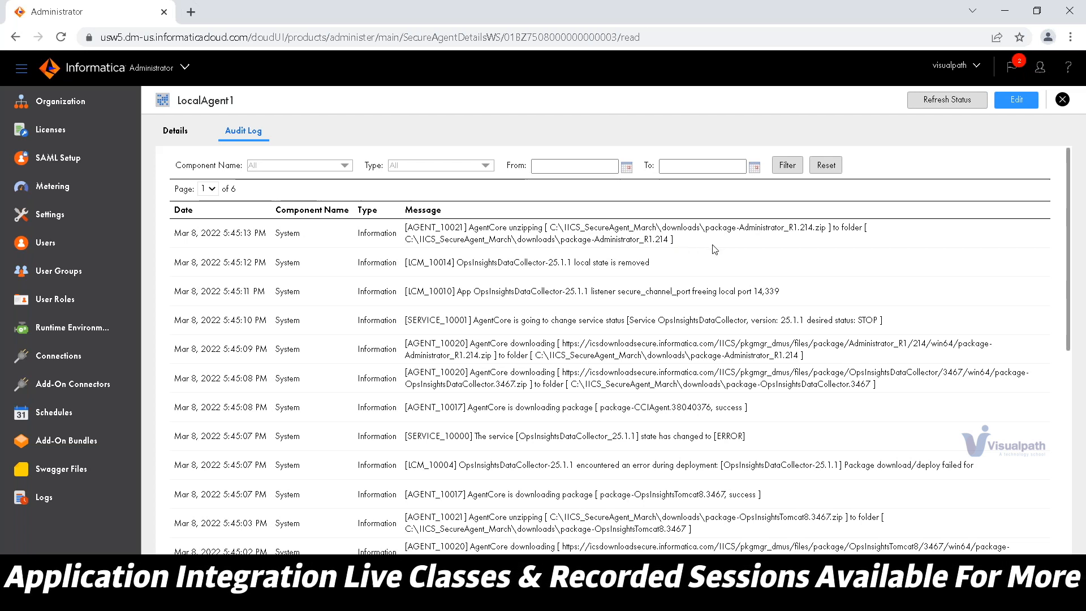
click(180, 142)
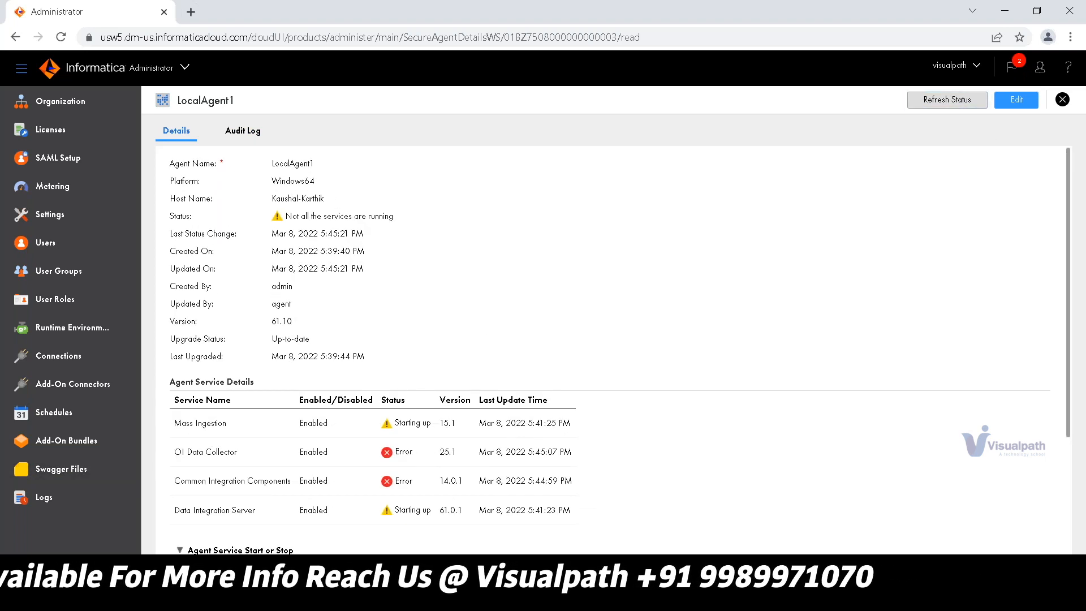
scroll(444, 479, down, 1)
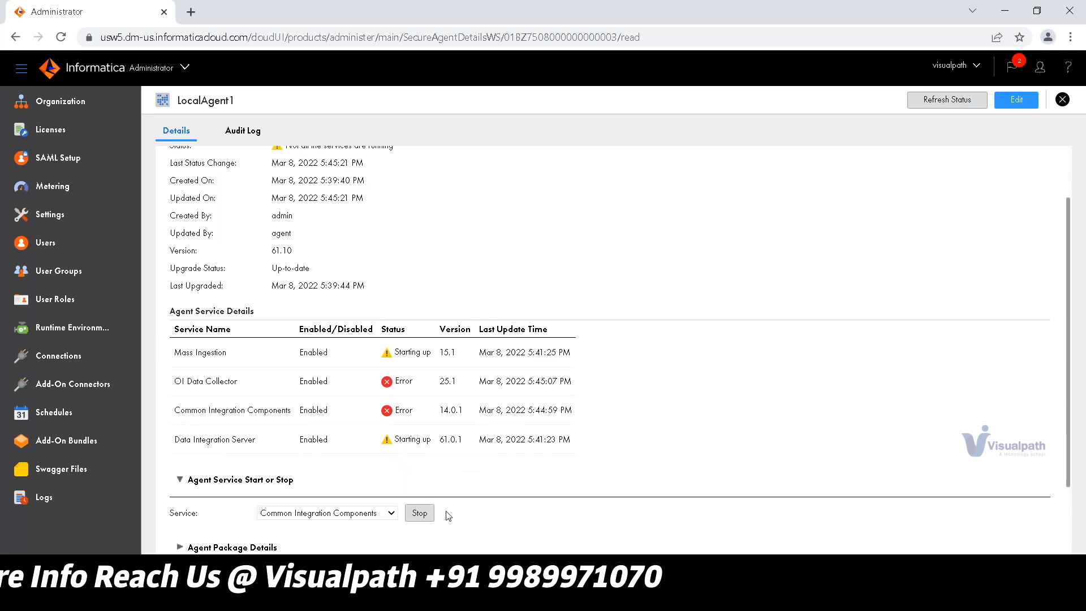
- Inspect the selectable services and the Common Integration Components entry, and check LocalAgent1's audit log
click(355, 516)
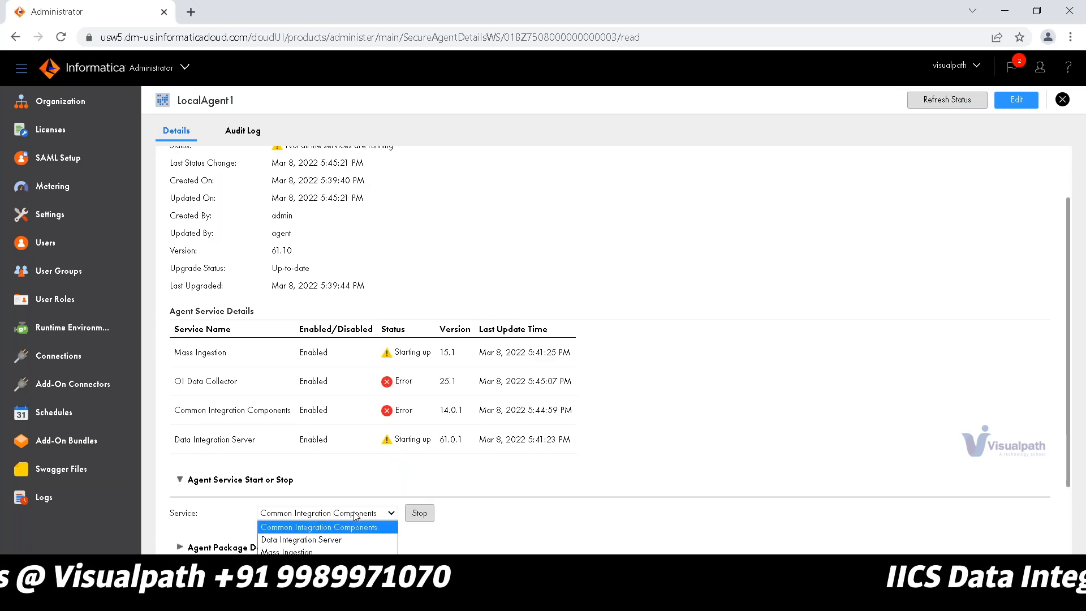
click(356, 516)
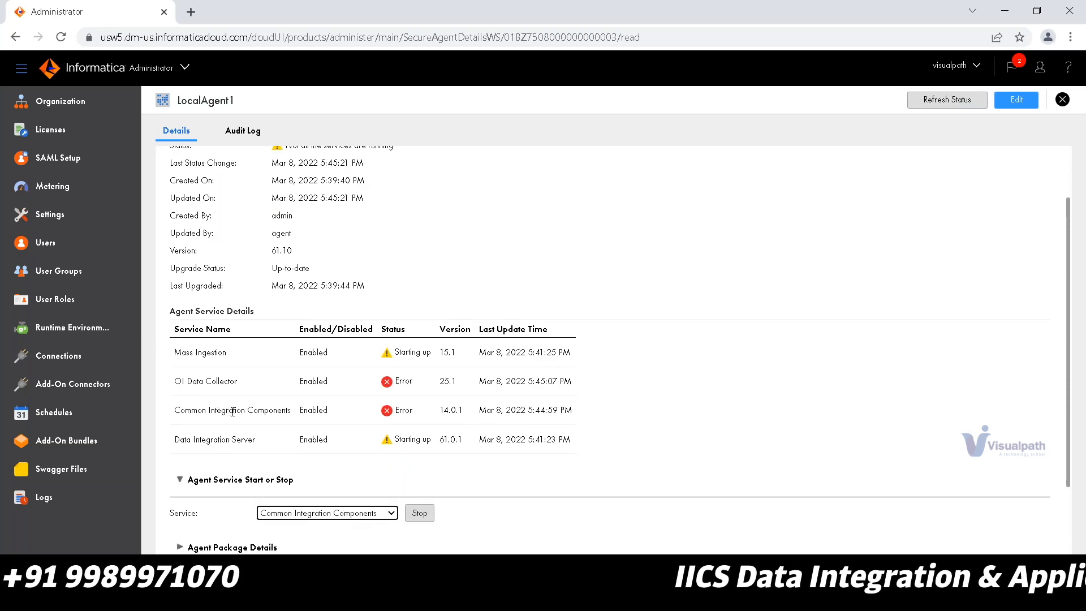
drag(232, 412, 447, 412)
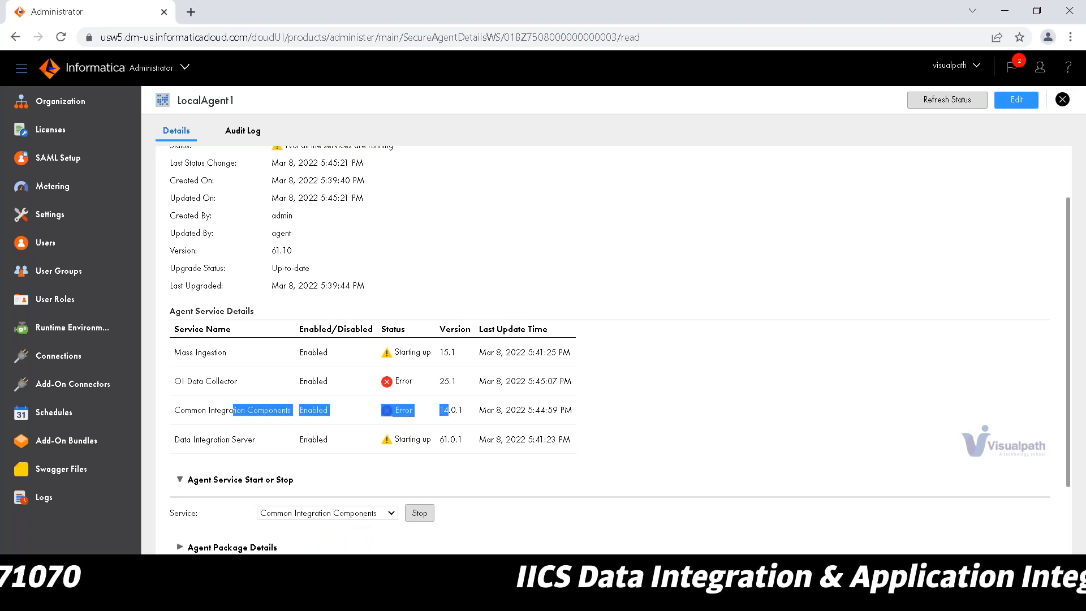
click(428, 421)
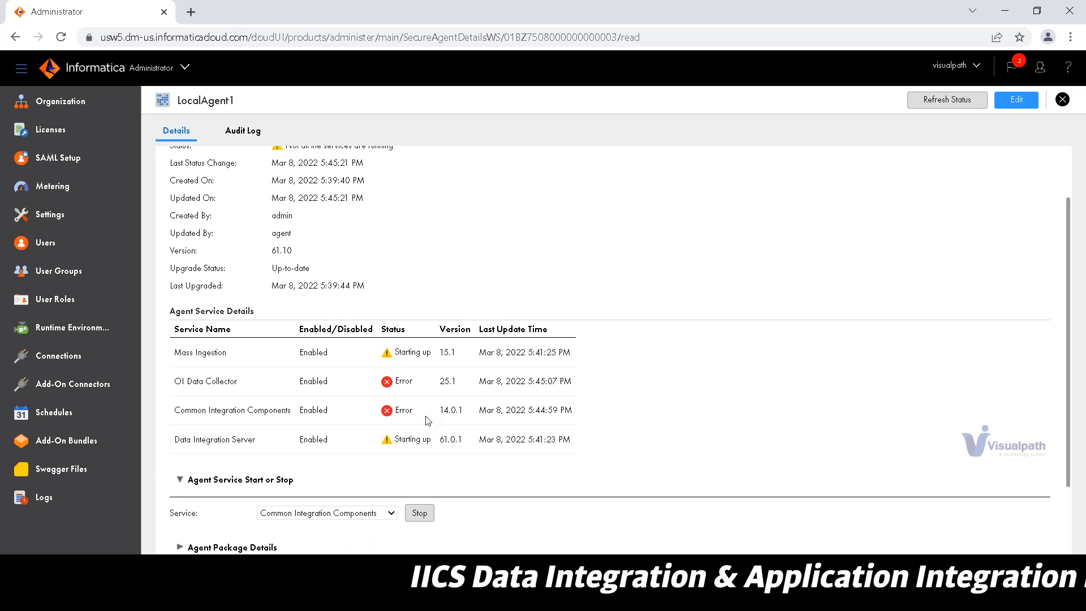
click(258, 132)
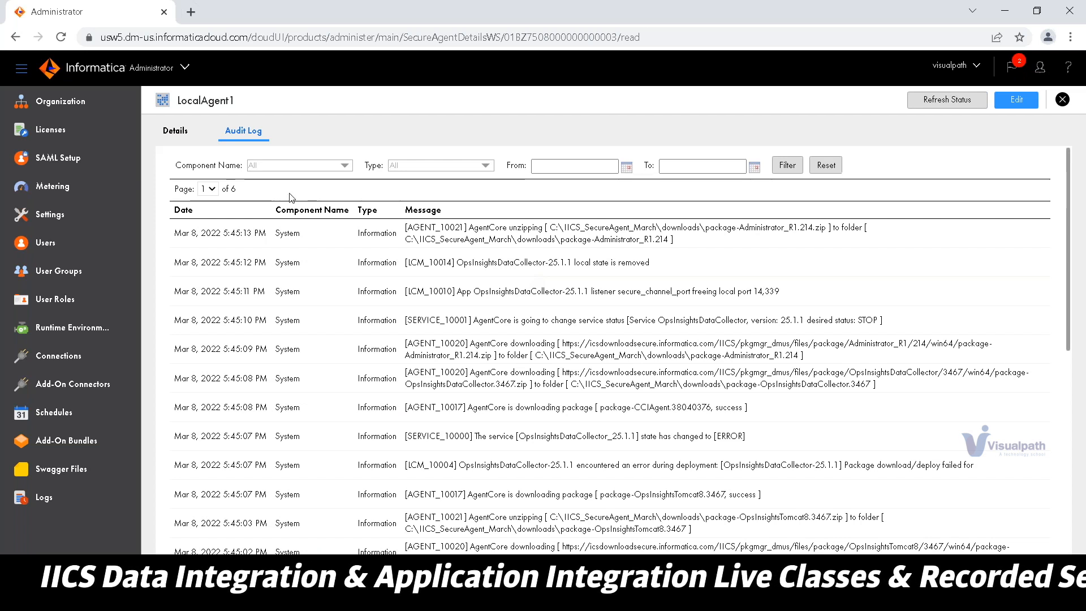
- Stop all versions of the Common Integration Components service from LocalAgent1's details
click(175, 132)
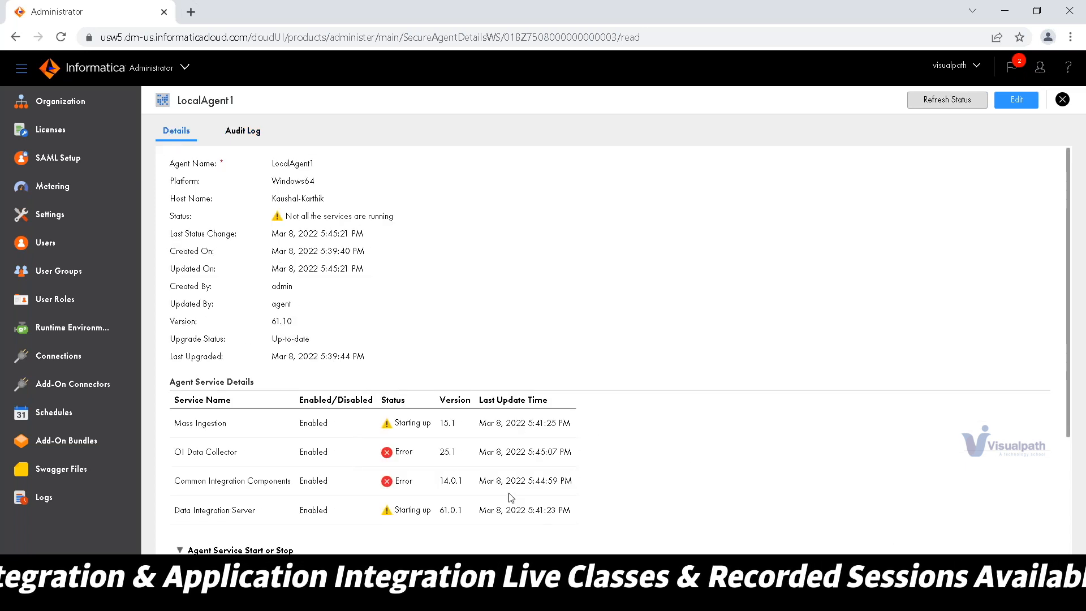
scroll(338, 485, down, 1)
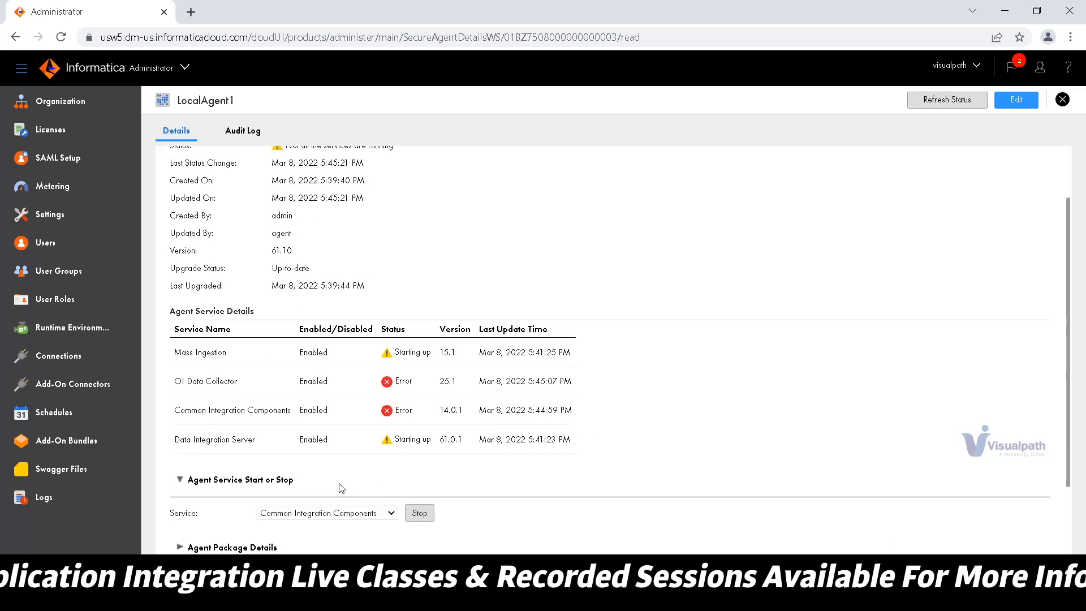
click(332, 516)
click(330, 527)
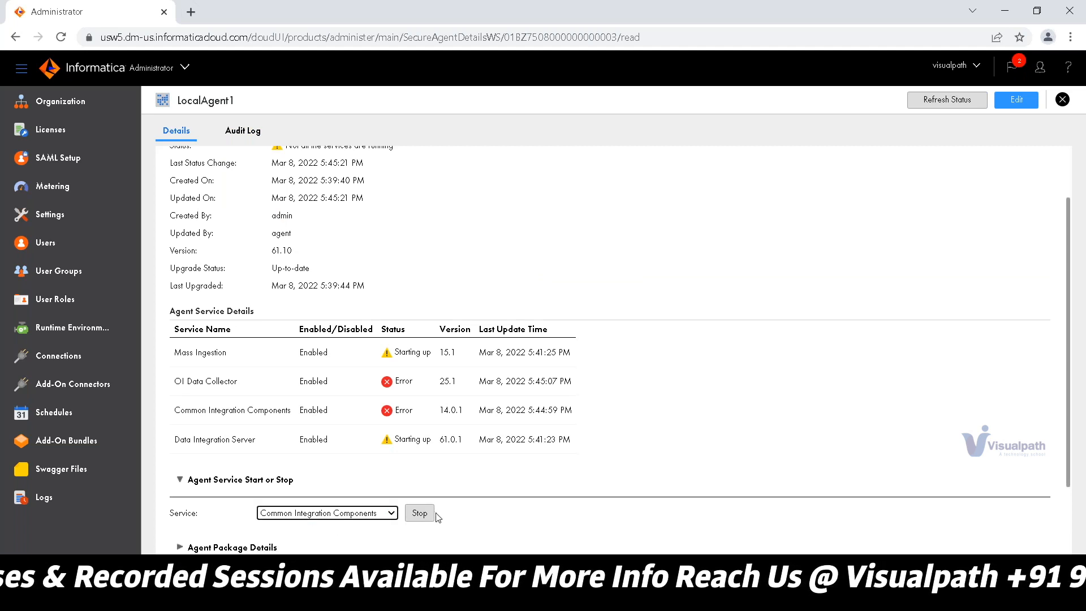
click(422, 516)
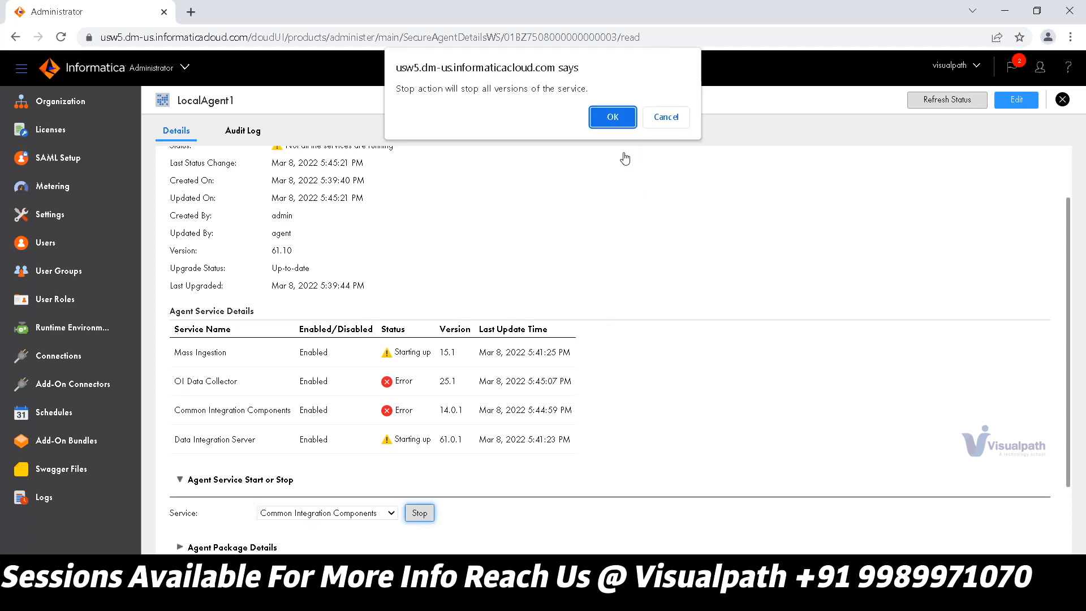
click(614, 117)
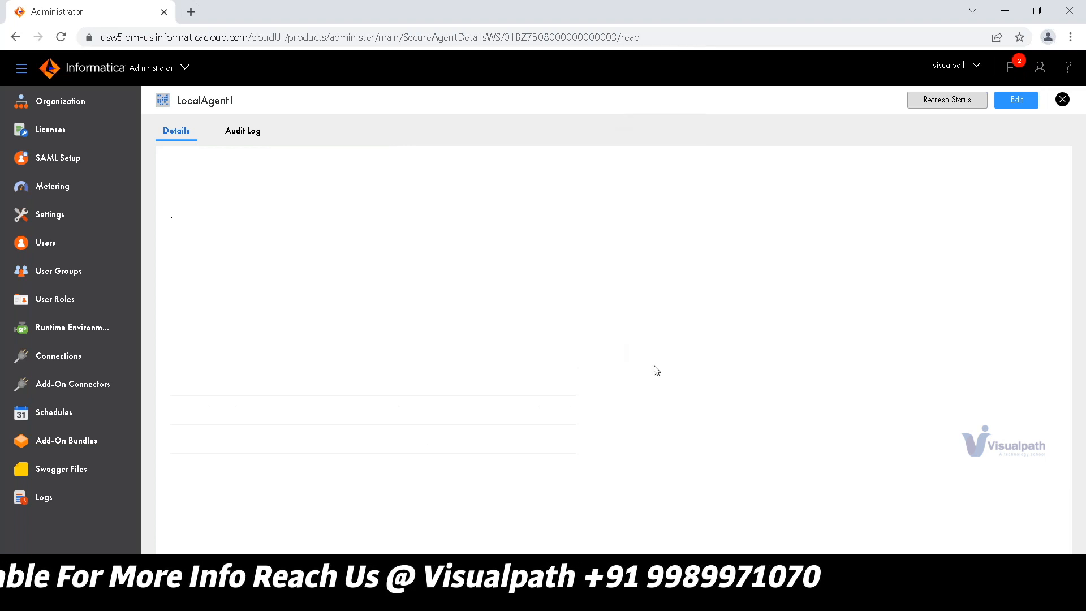
- Start the latest version of the Common Integration Components service on LocalAgent1
scroll(656, 370, down, 1)
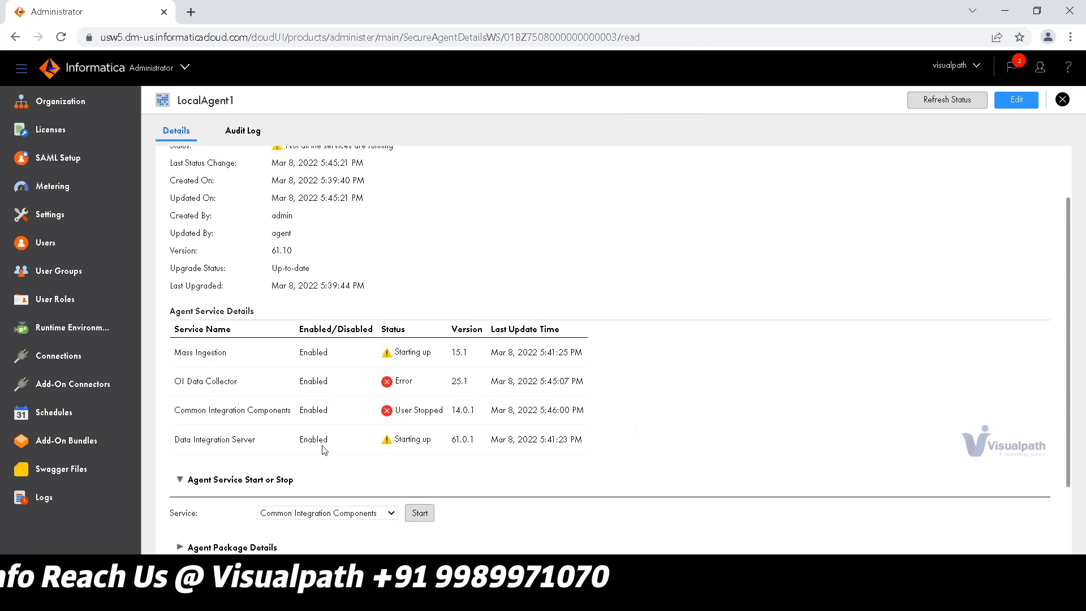
click(419, 513)
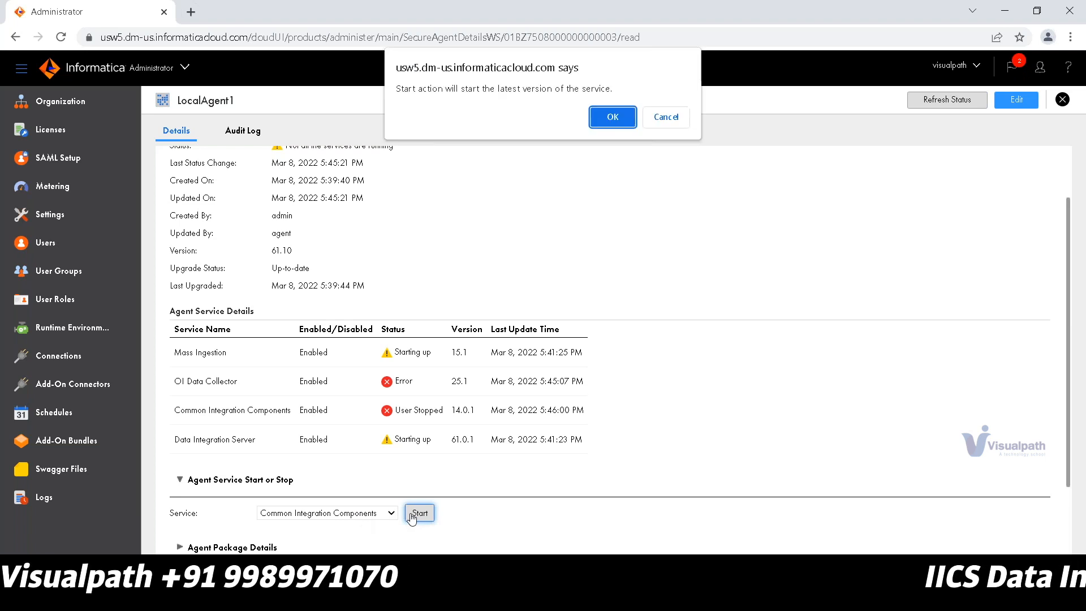
click(615, 123)
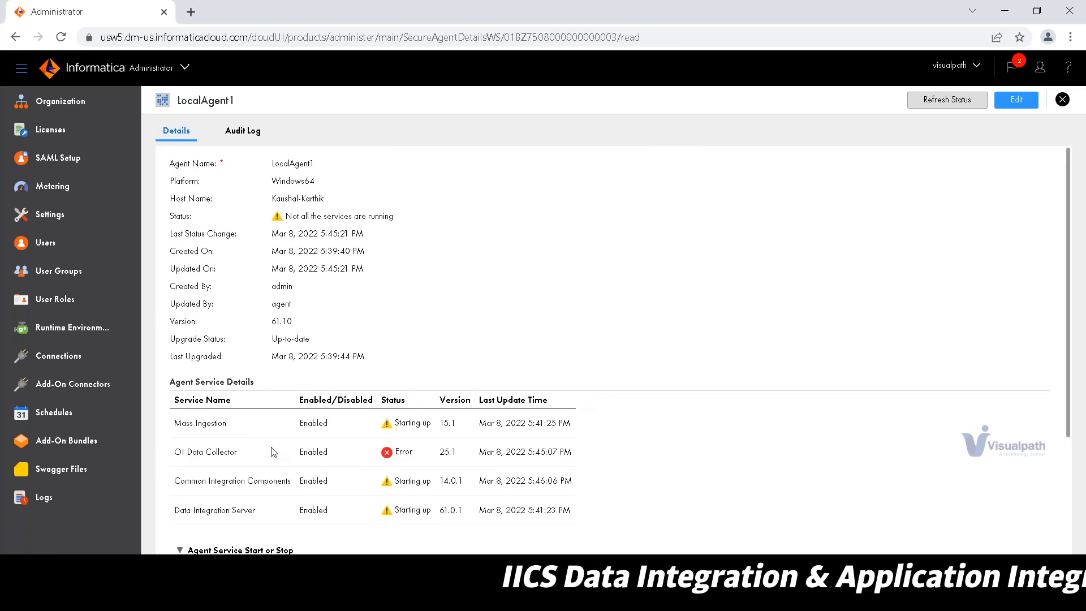
- Stop all versions of the OI Data Collector service on LocalAgent1
scroll(292, 459, down, 1)
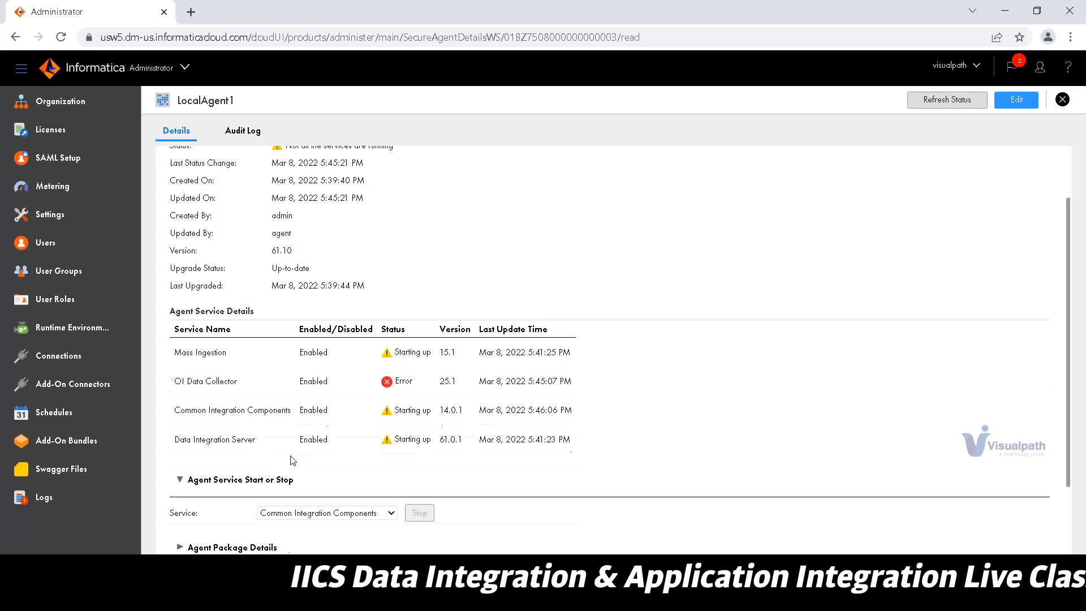
scroll(292, 459, down, 2)
click(354, 410)
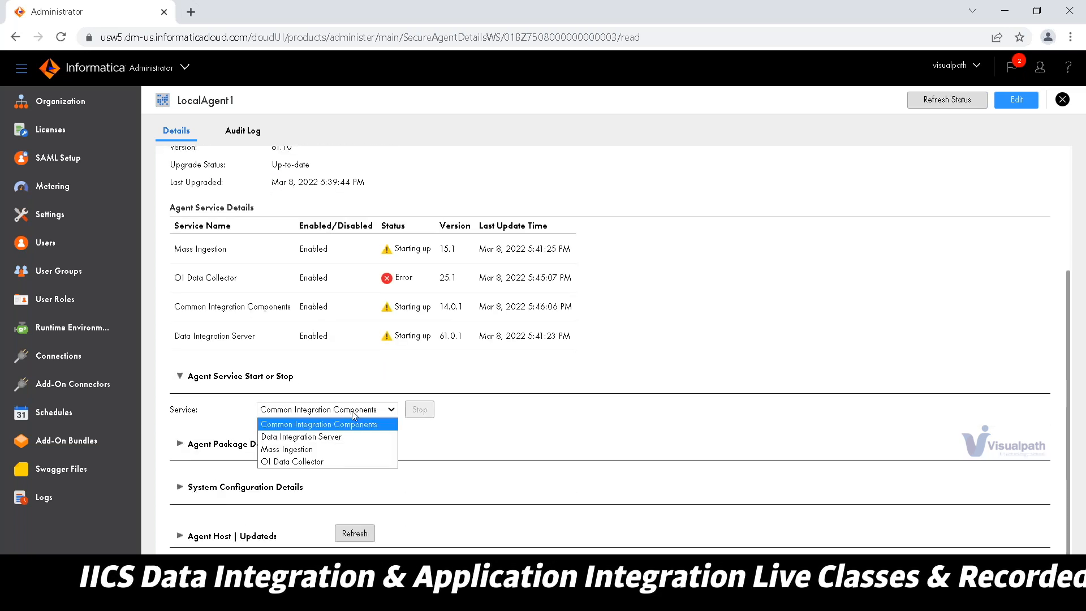
click(330, 459)
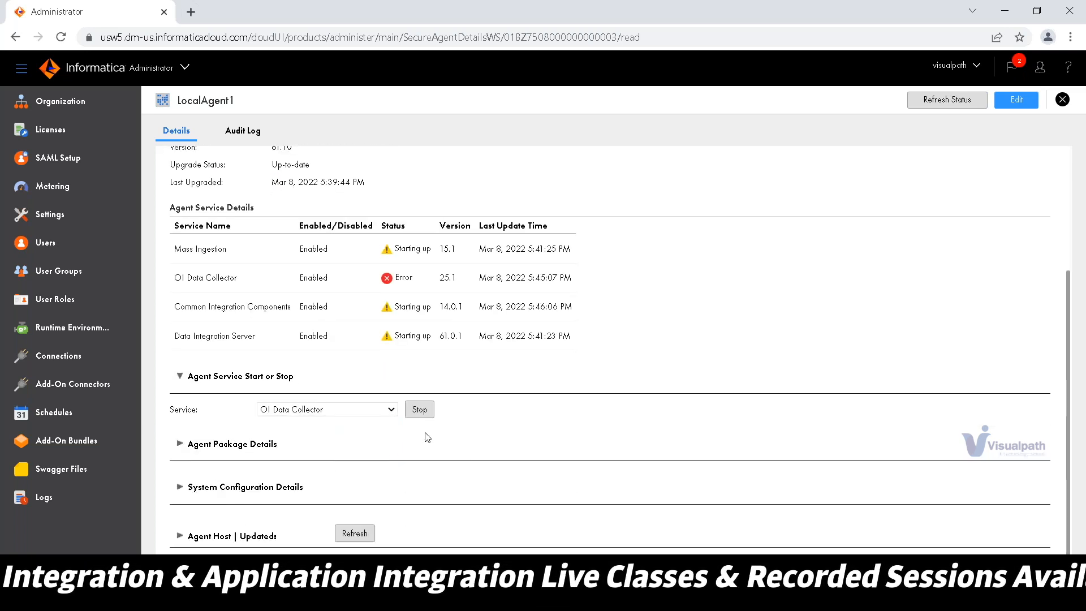
click(420, 410)
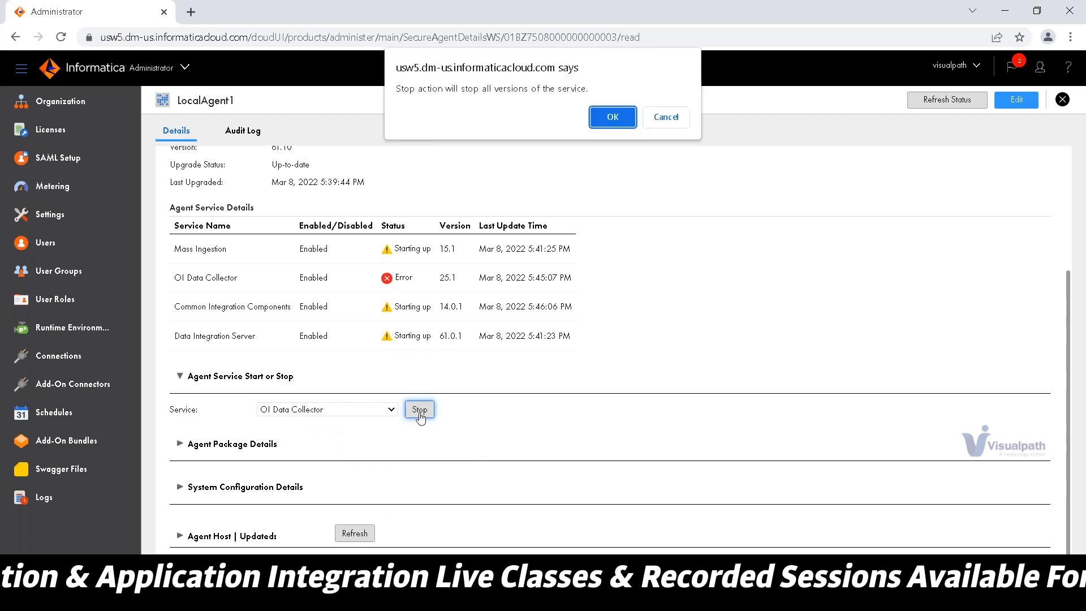
click(625, 120)
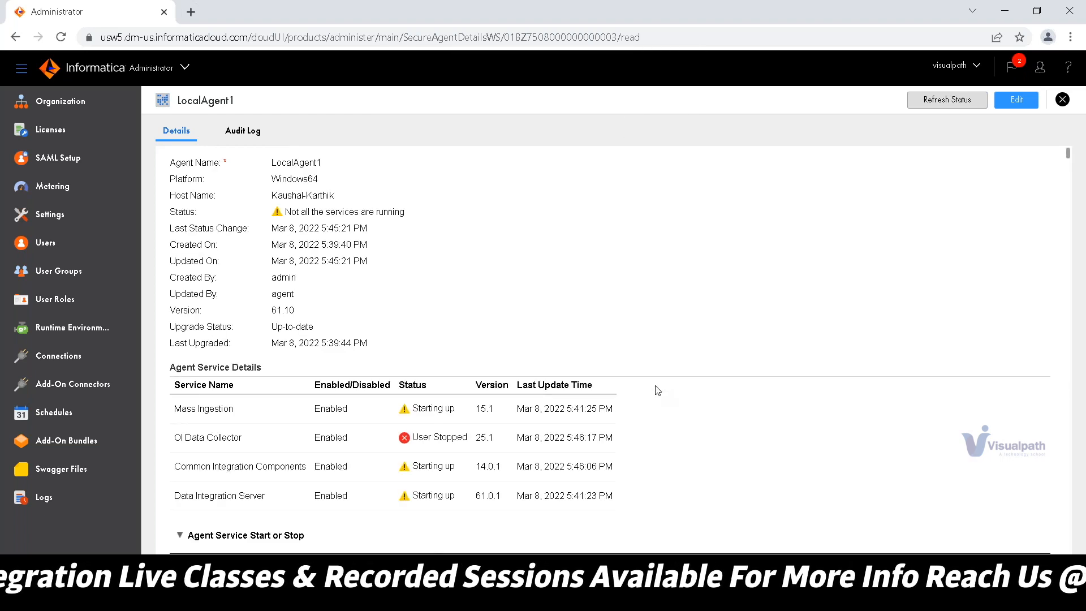
- Start the OI Data Collector service on LocalAgent1 again
scroll(656, 391, down, 2)
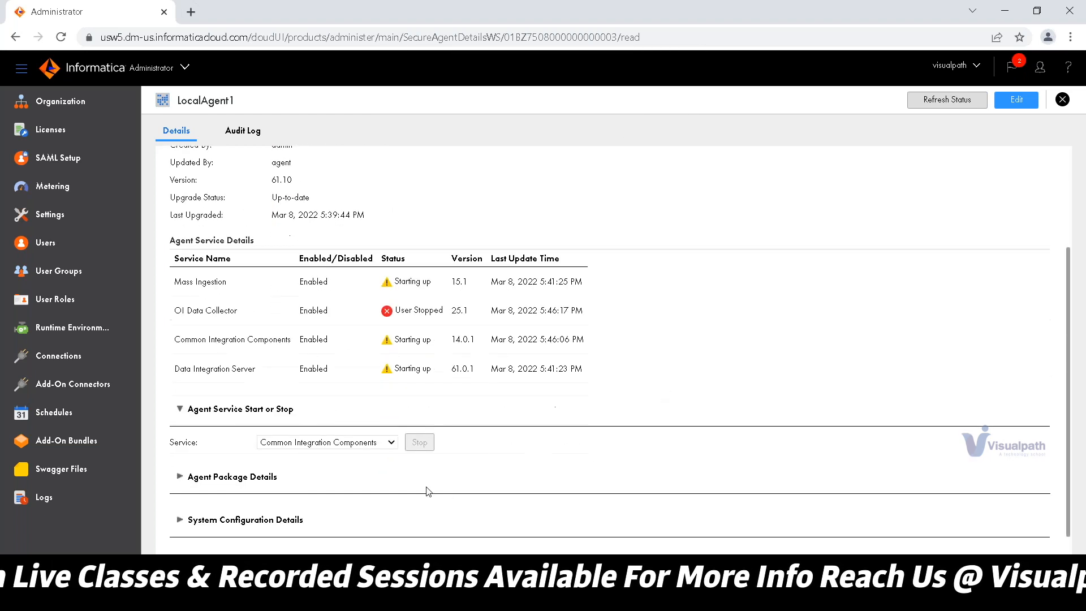
click(360, 446)
click(334, 495)
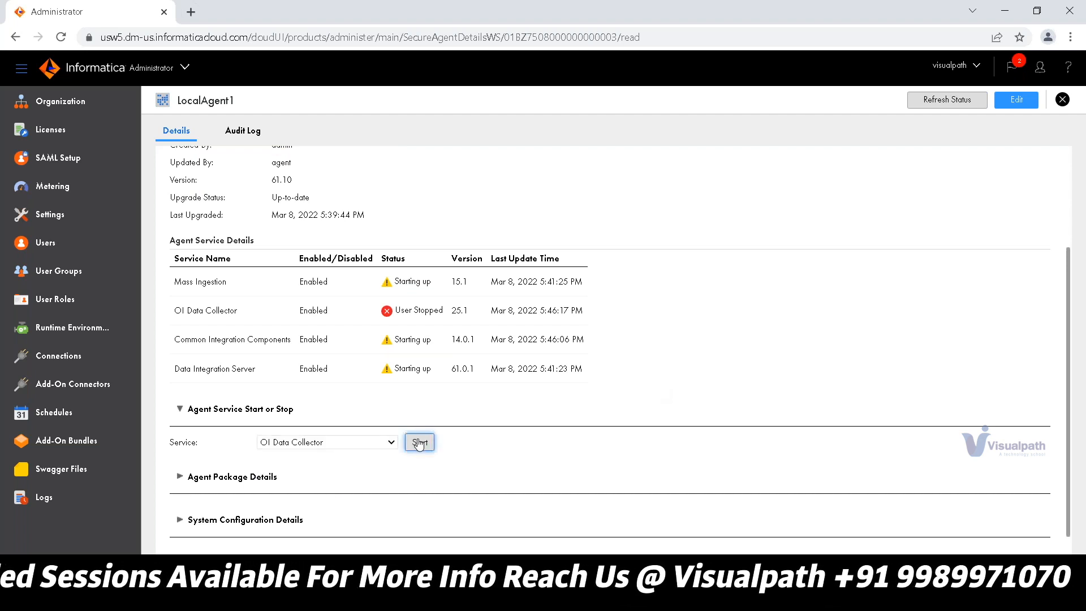
click(420, 443)
click(617, 118)
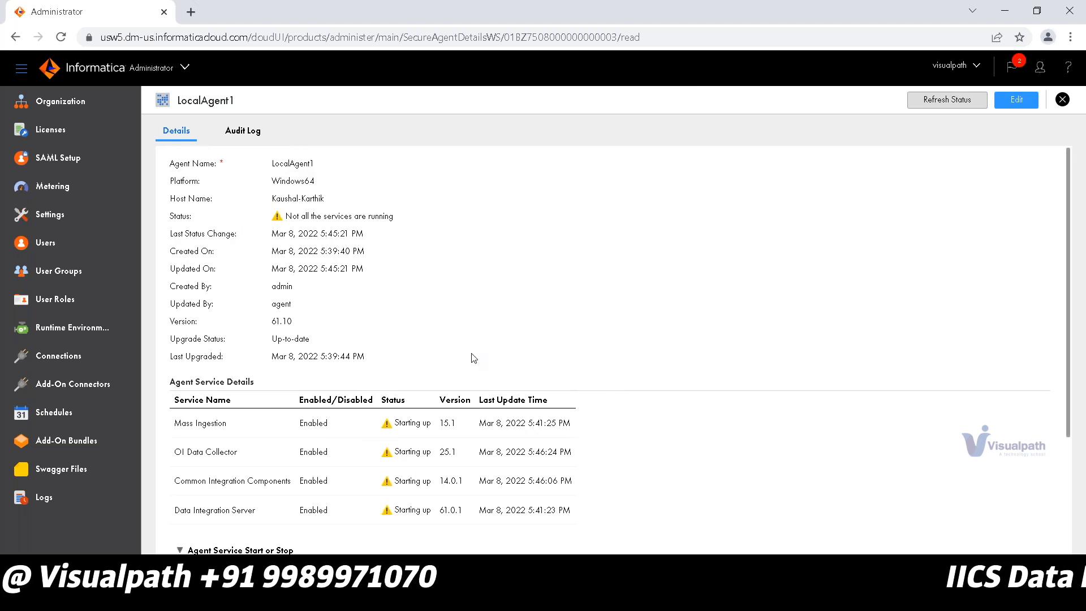
- Review LocalAgent1's audit log and check the agent_start.bat output in the Command Prompt window
click(243, 131)
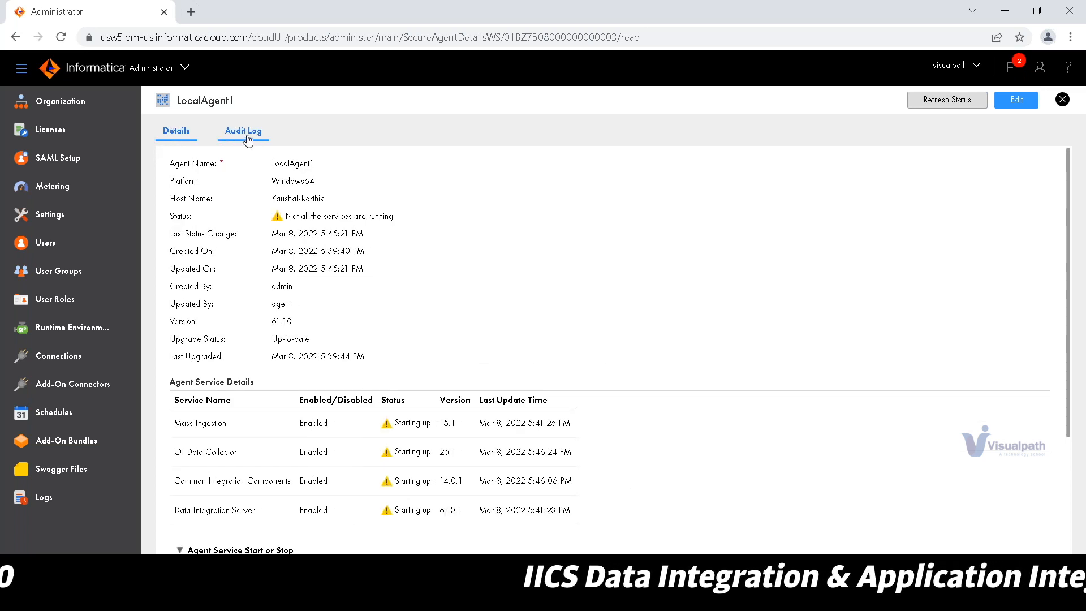
click(247, 134)
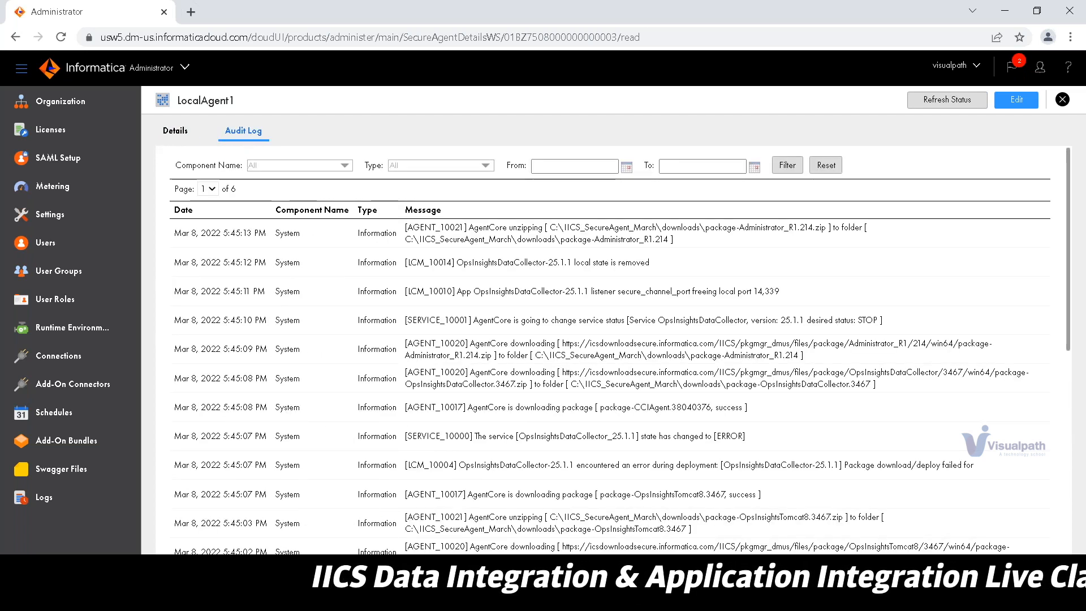
mouse_move(562, 600)
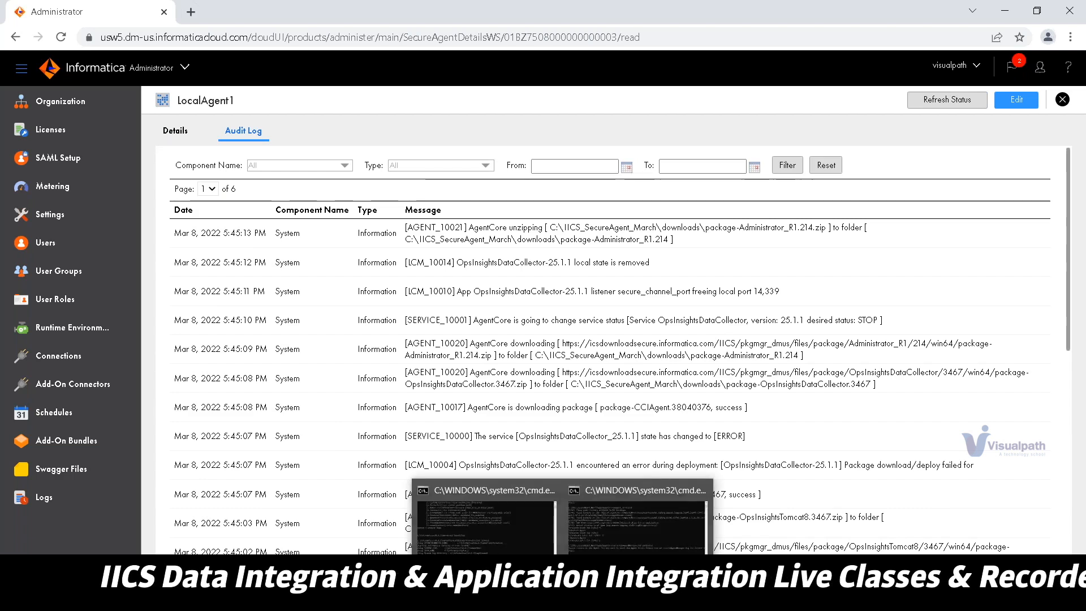
click(667, 535)
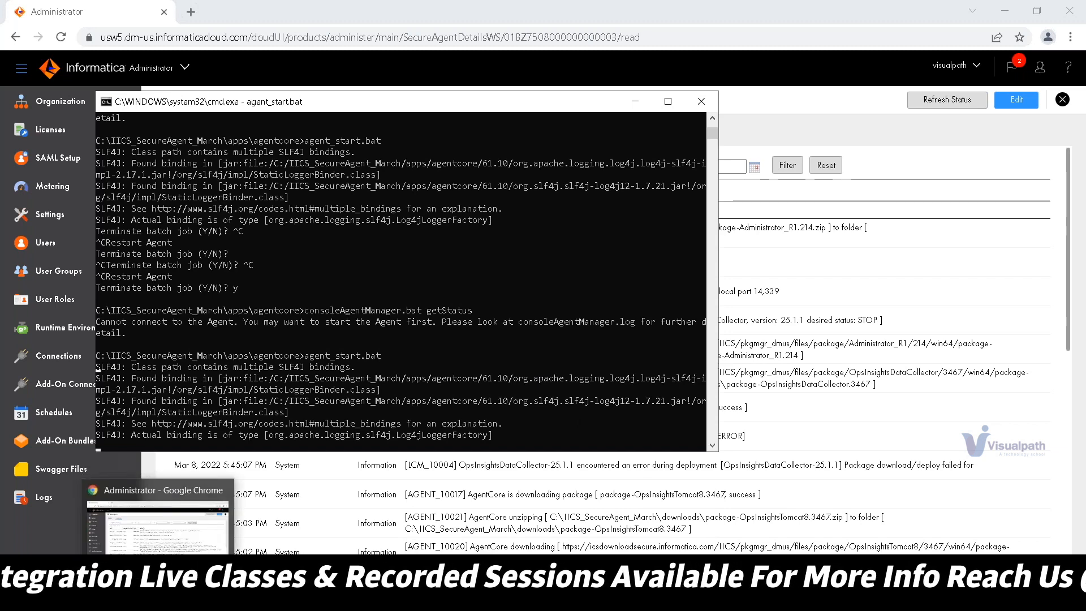
- Switch to File Explorer and open the folder C:\IICS_SecureAgent_March\apps\agentcore
mouse_move(127, 600)
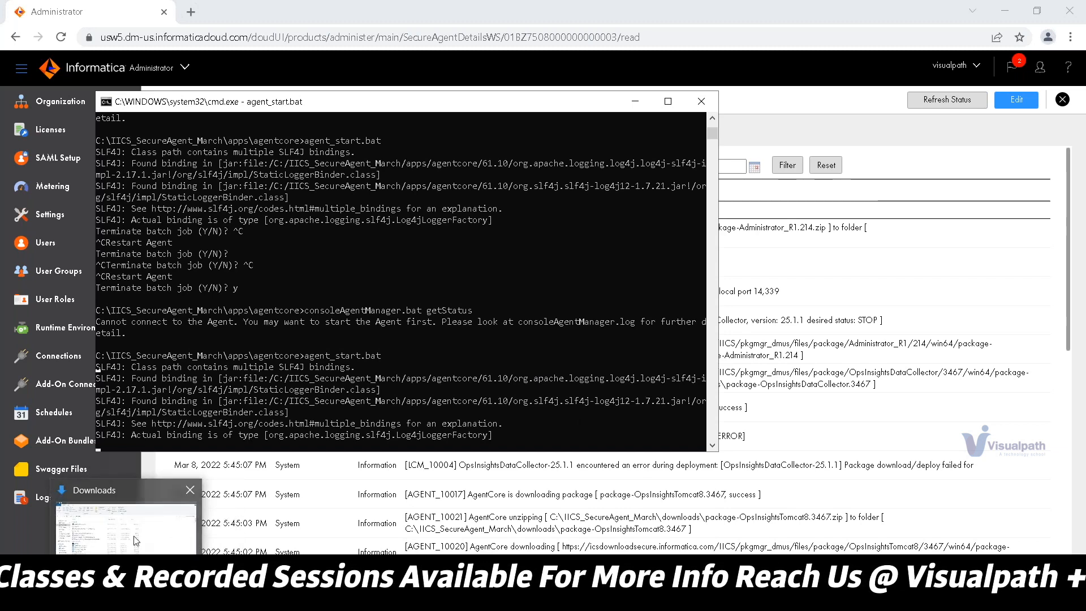
click(192, 524)
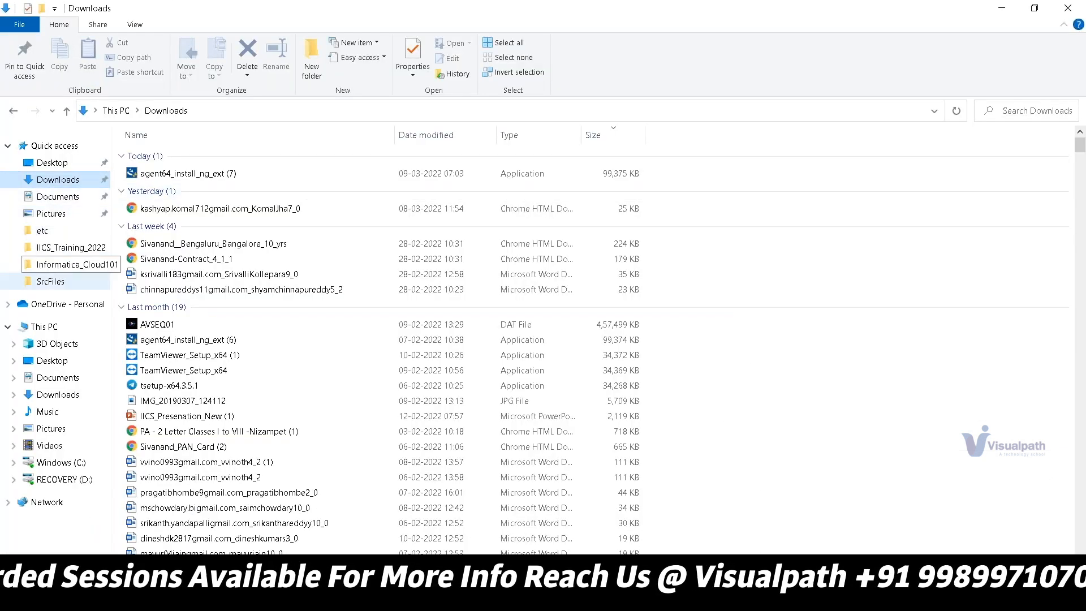
click(62, 464)
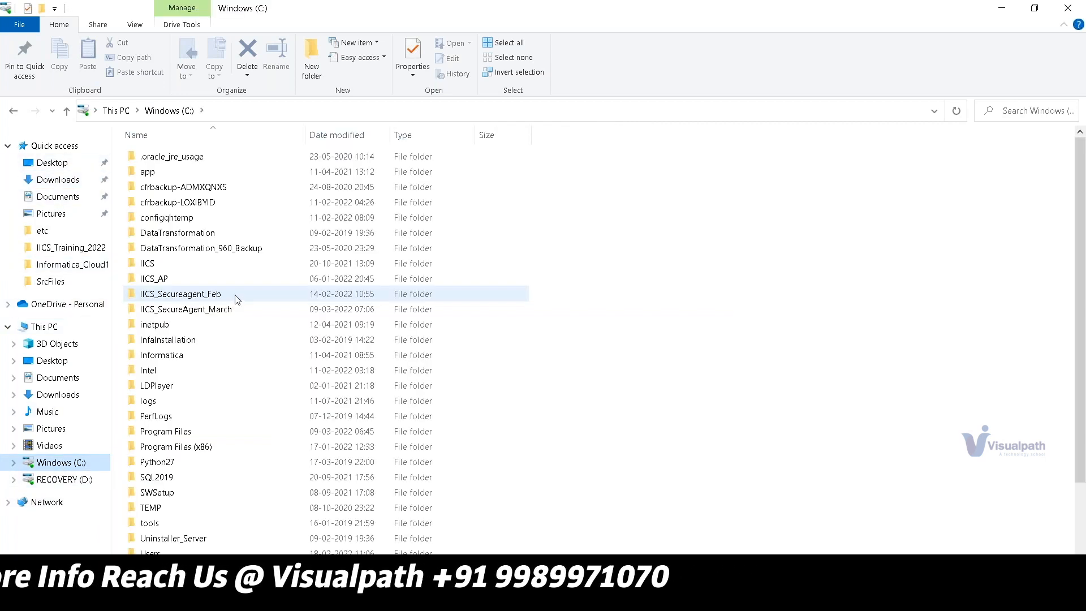
scroll(236, 300, down, 1)
double_click(187, 268)
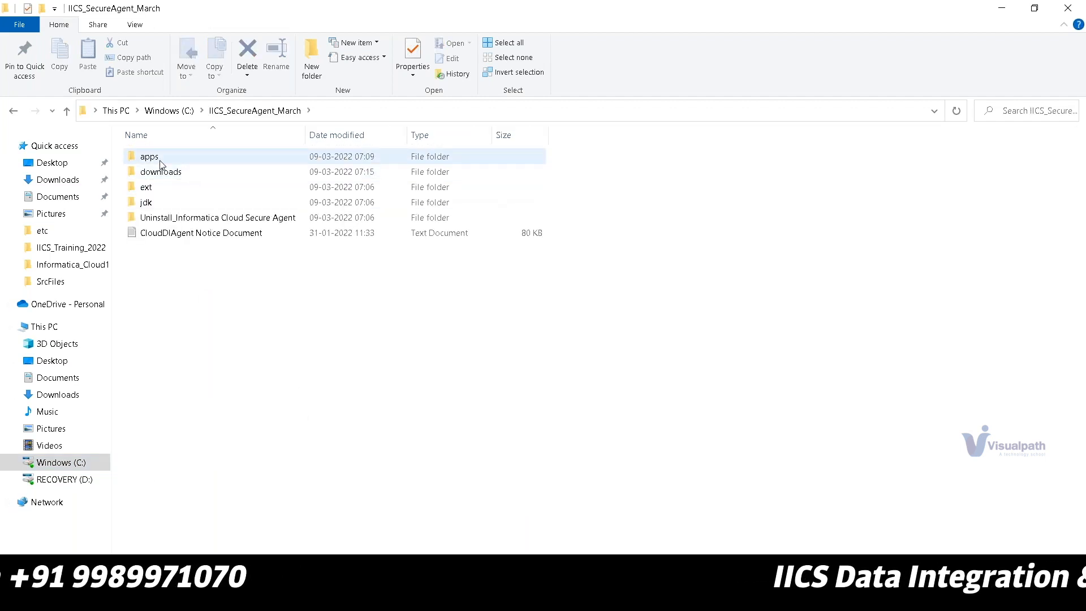
double_click(161, 162)
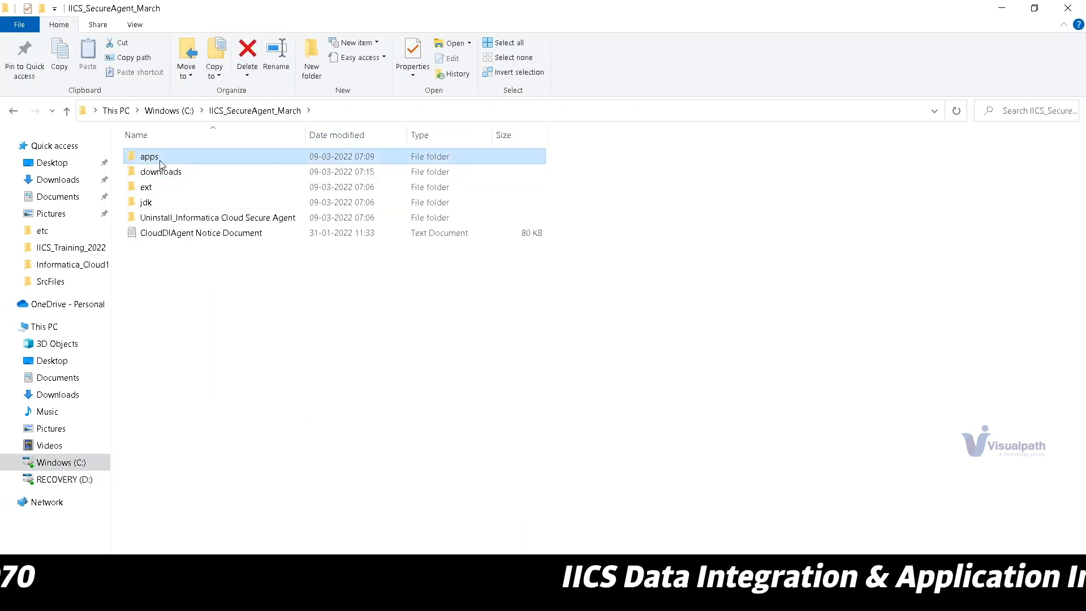
double_click(162, 173)
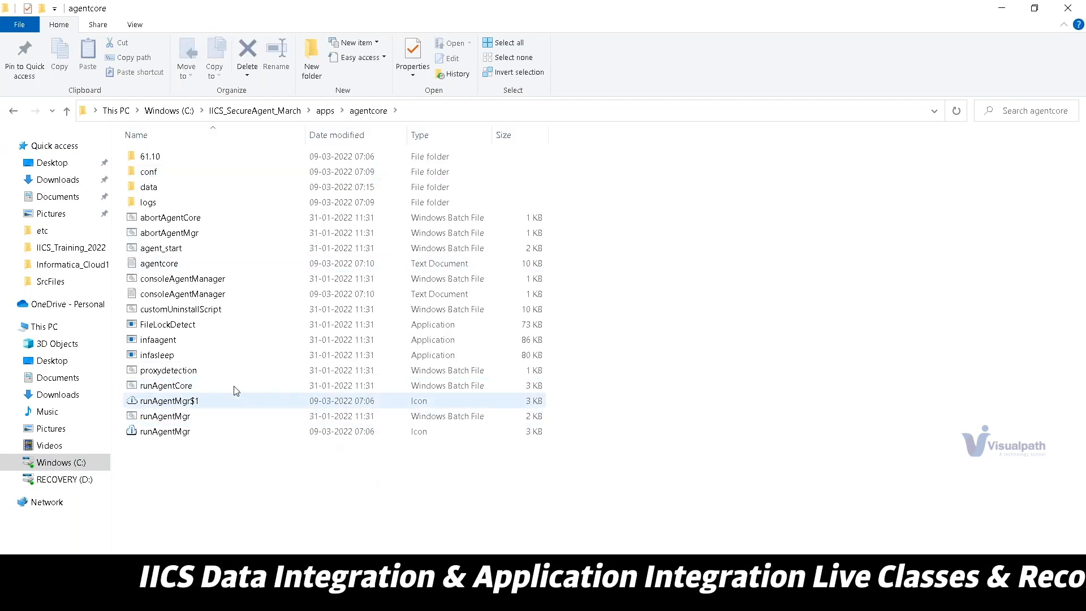
- Open the agentcore log file in Notepad++ and reload the externally modified files, including node.log and catalina.out
click(169, 268)
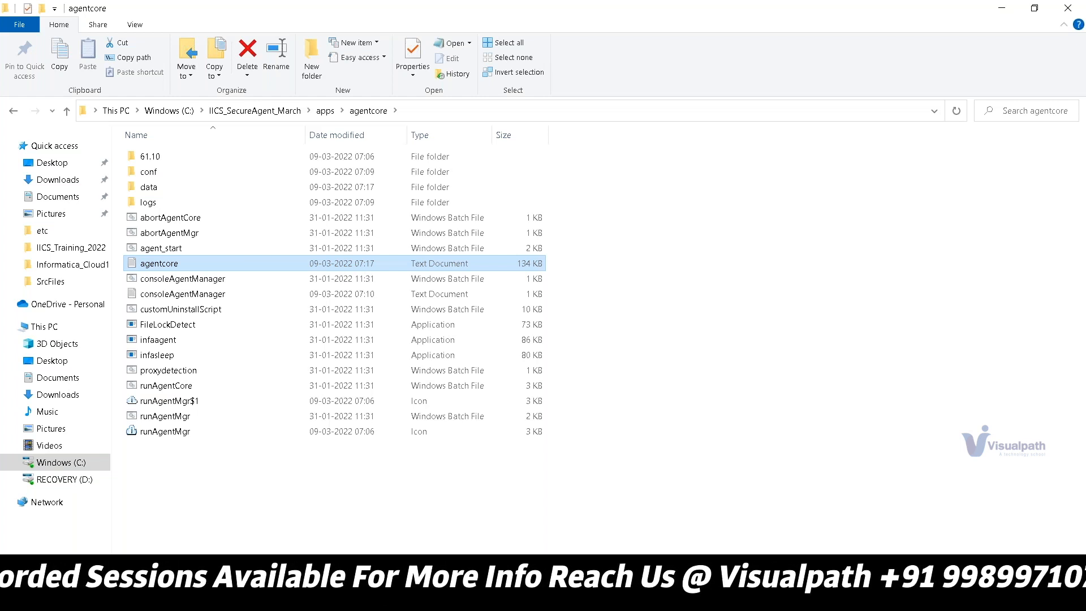
right_click(168, 264)
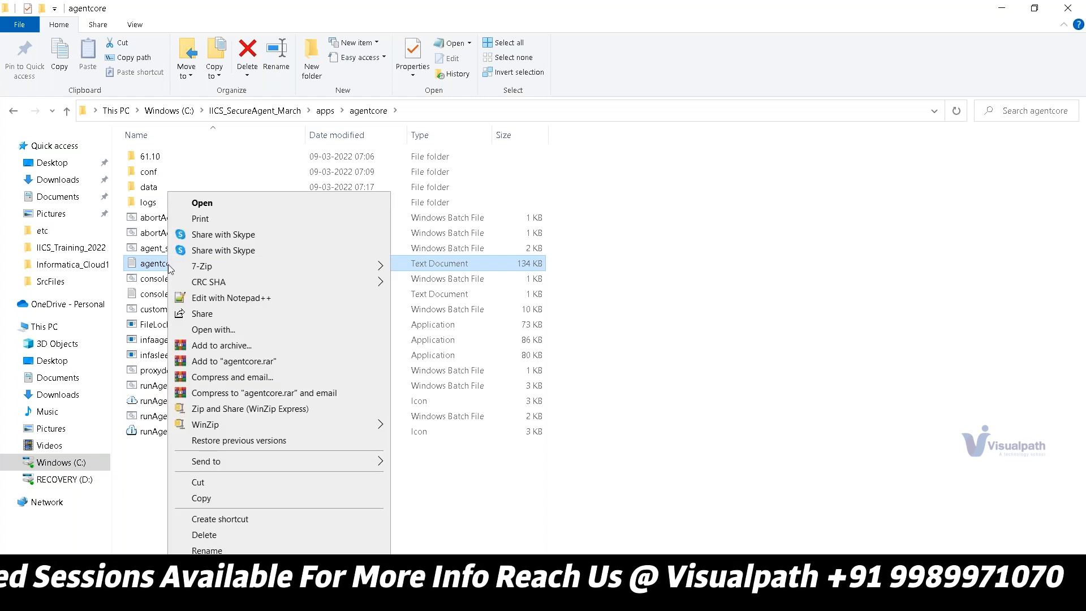
click(253, 305)
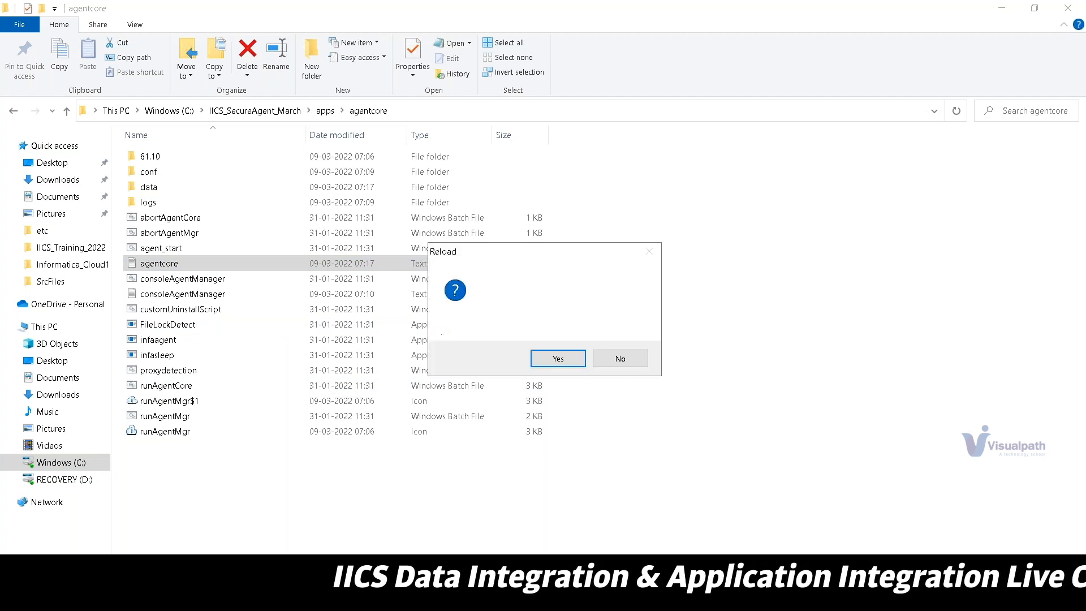
click(559, 358)
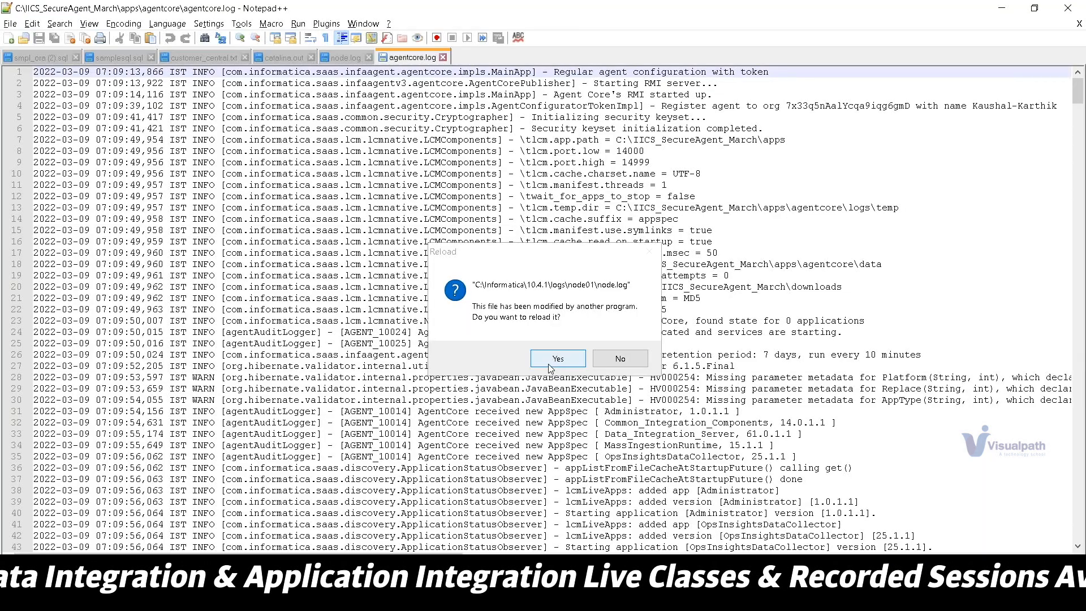
click(550, 364)
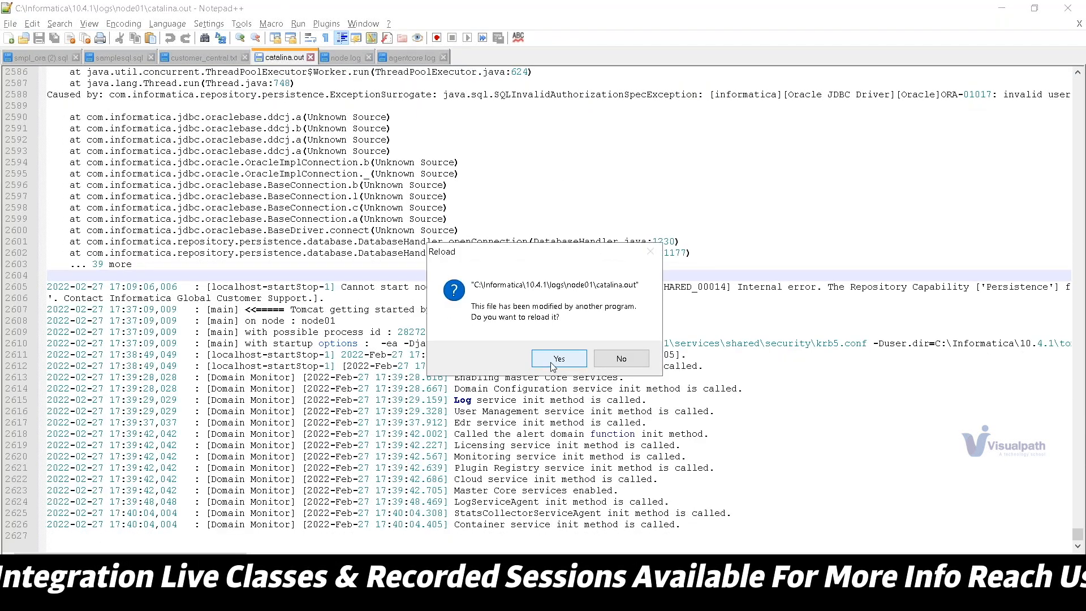
click(552, 359)
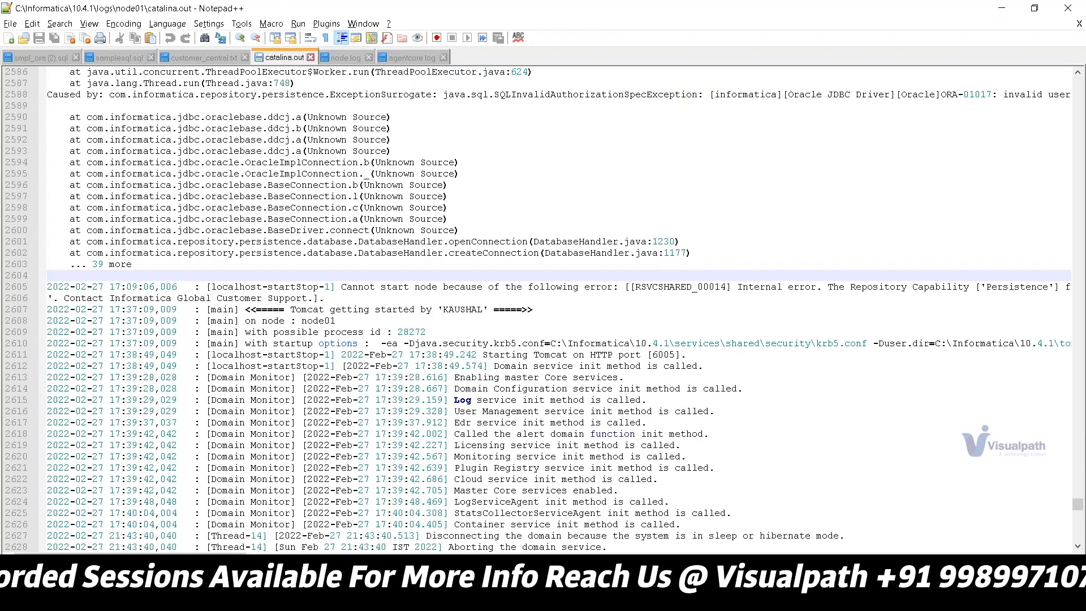
- Read through catalina.out to its last entries, checking the domain service start and shutdown messages
scroll(541, 292, down, 2)
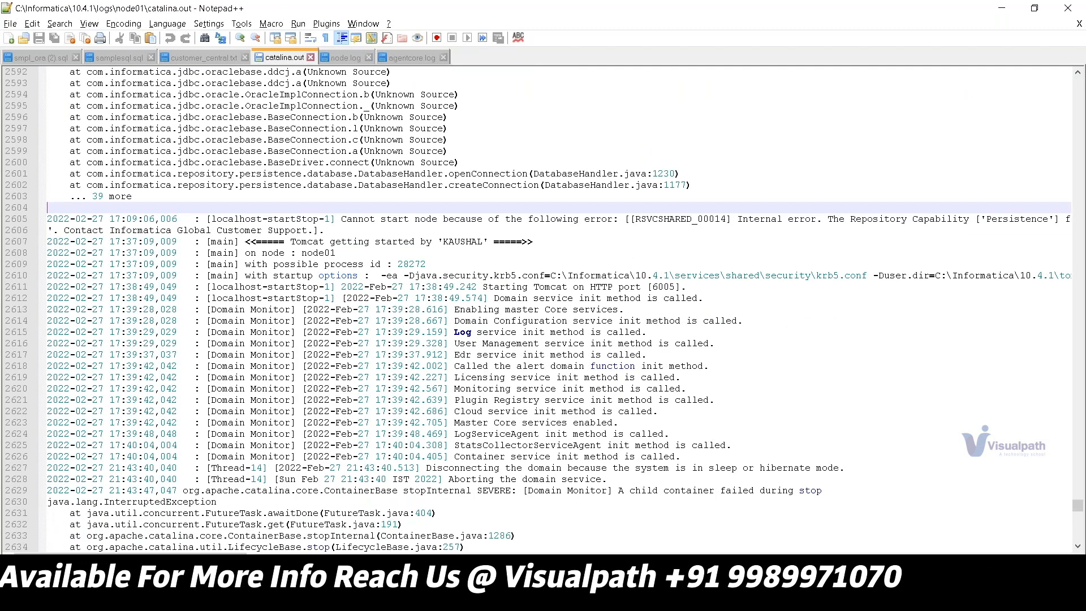
scroll(542, 292, down, 12)
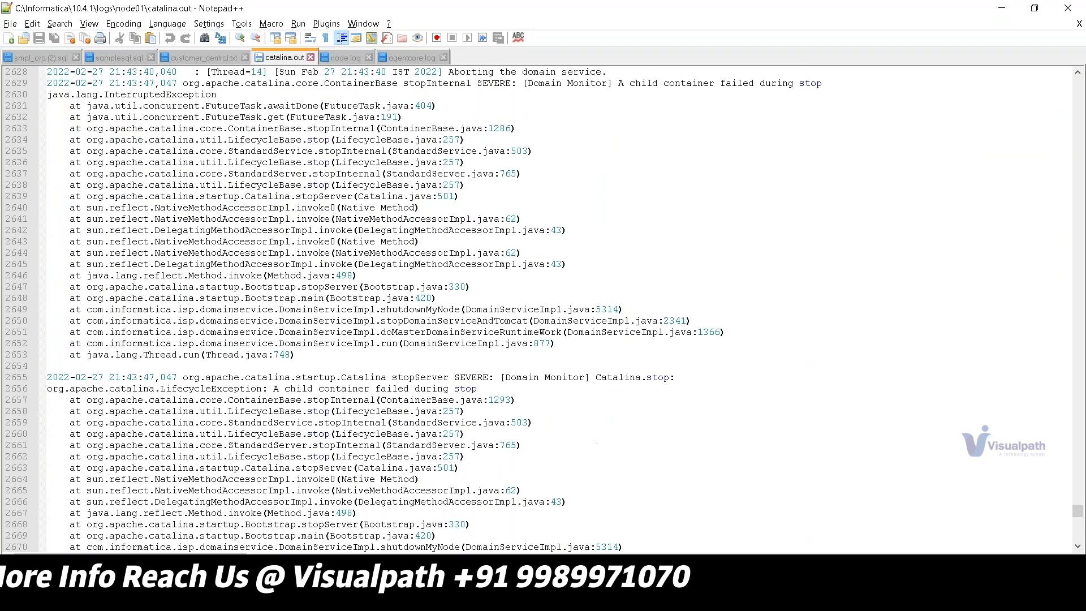
scroll(542, 292, down, 8)
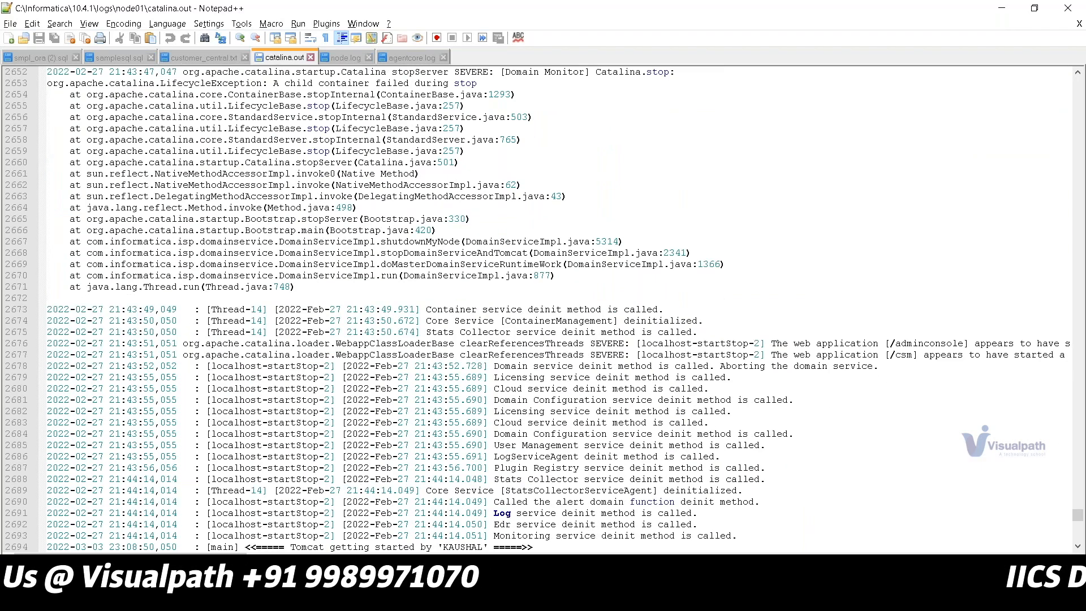
scroll(542, 292, down, 14)
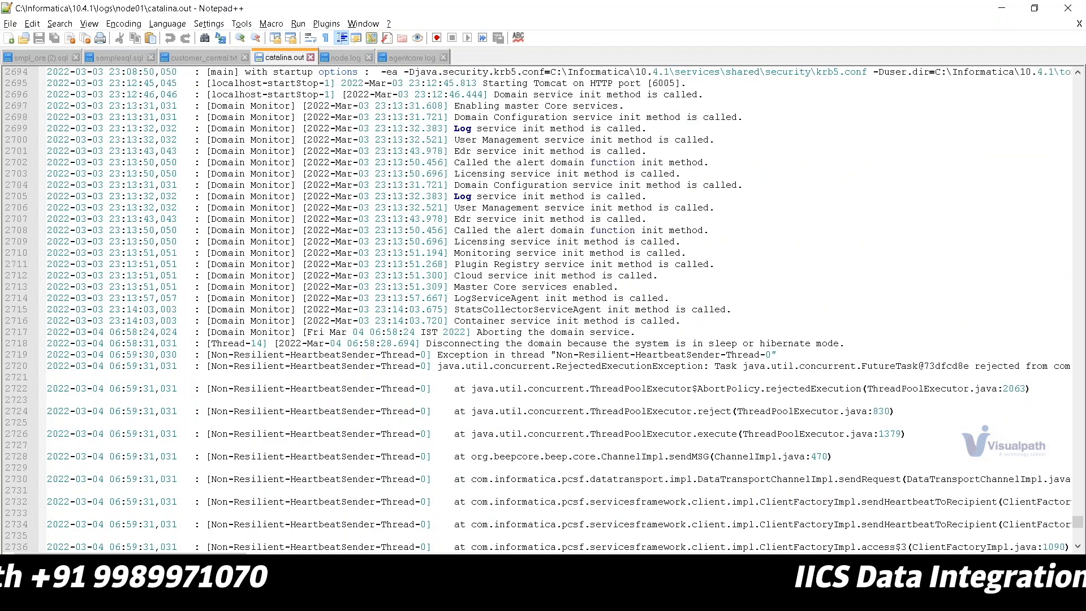
scroll(541, 292, down, 16)
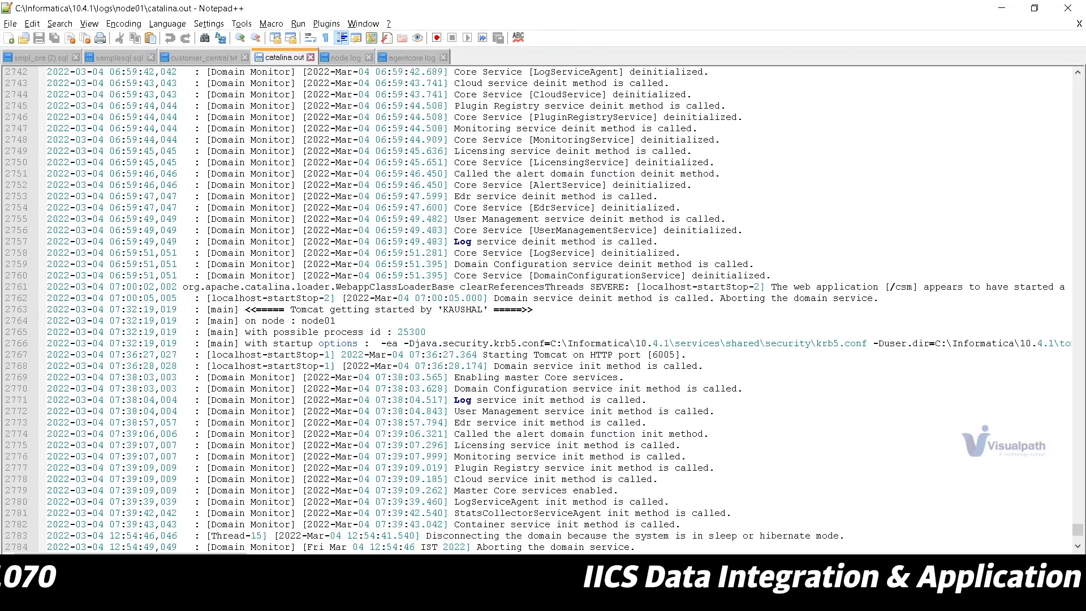
scroll(541, 292, down, 9)
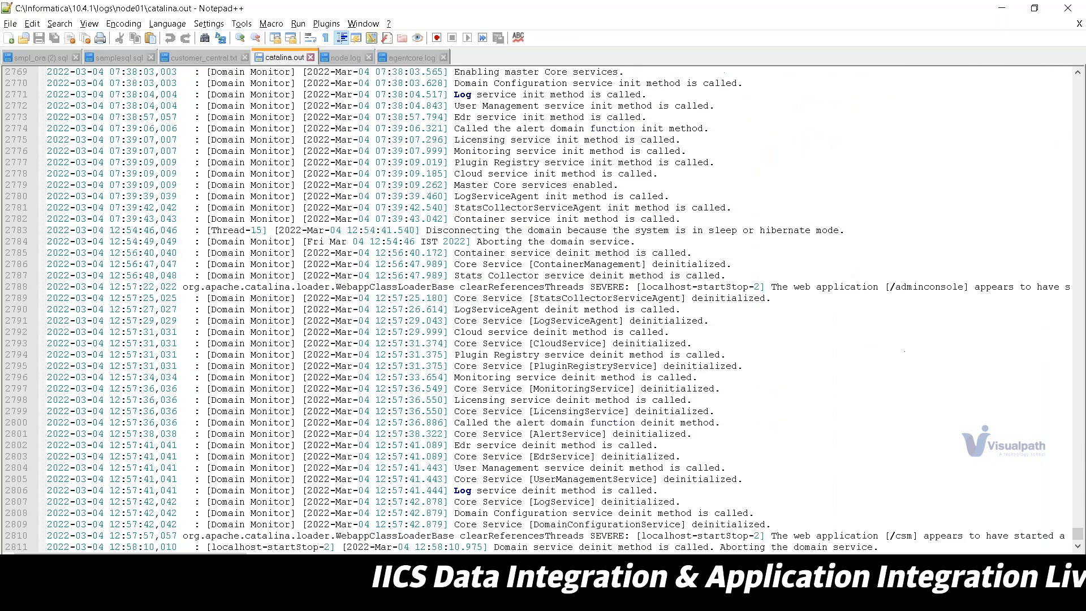
scroll(542, 292, down, 1)
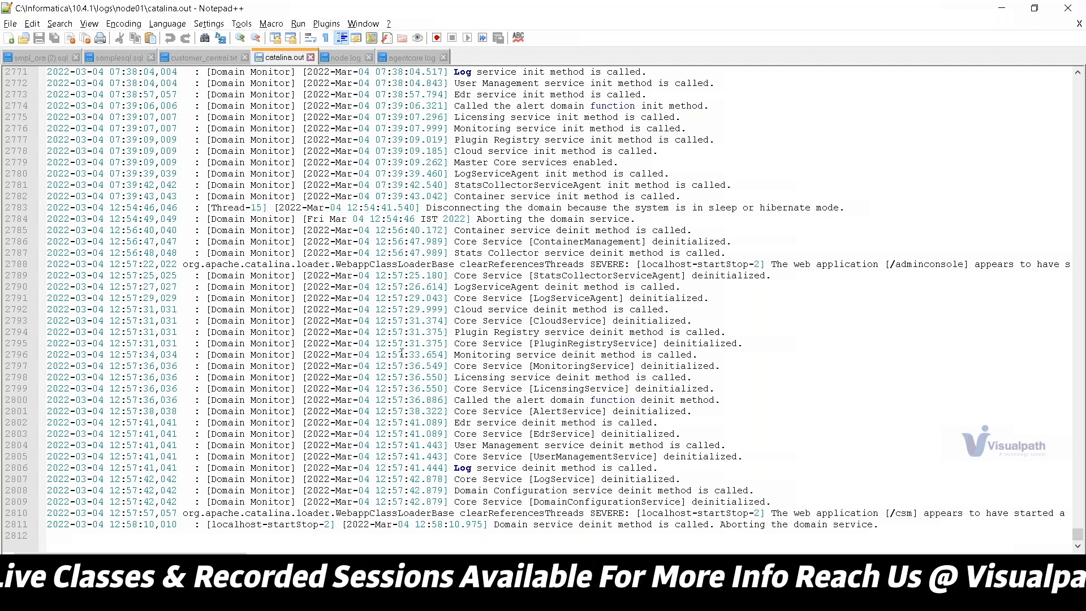
- Examine agentcore.log through to its latest entries for service deployment errors and their causes
click(416, 58)
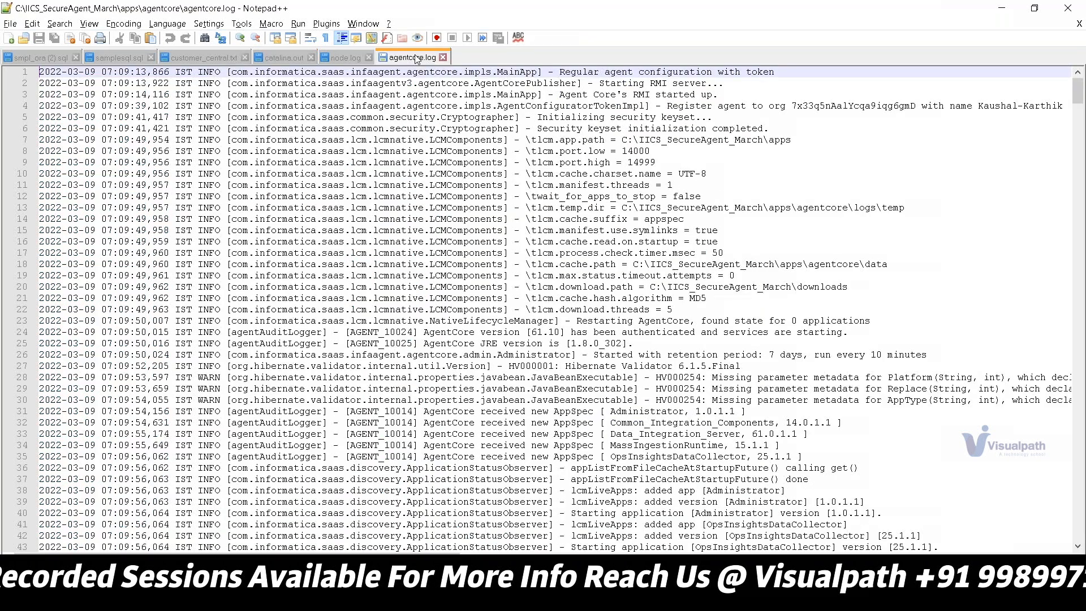
drag(1081, 96, 1040, 358)
scroll(1040, 378, down, 14)
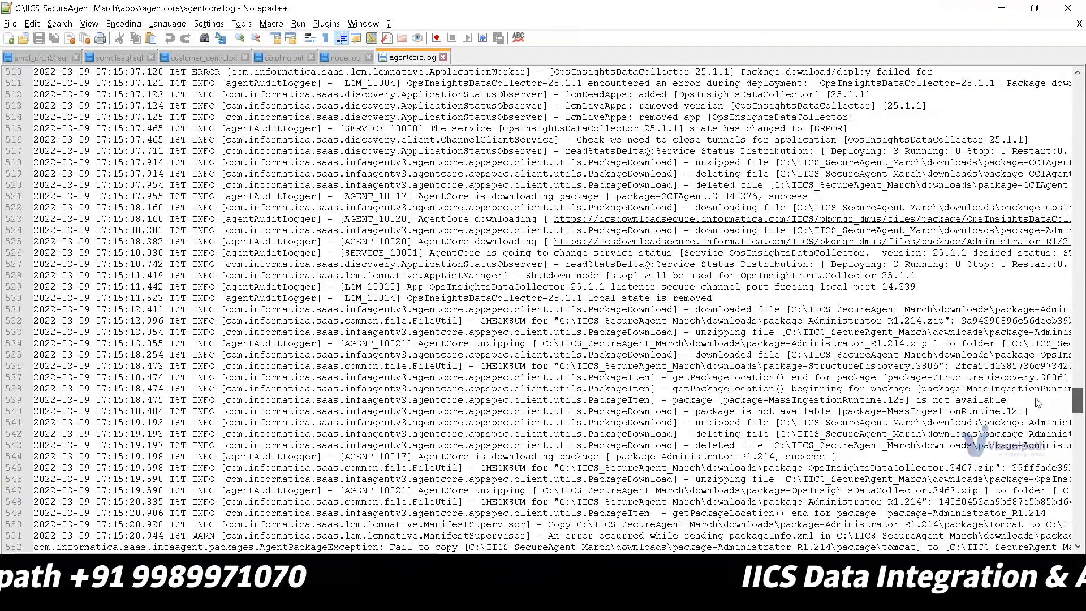
scroll(1035, 430, down, 20)
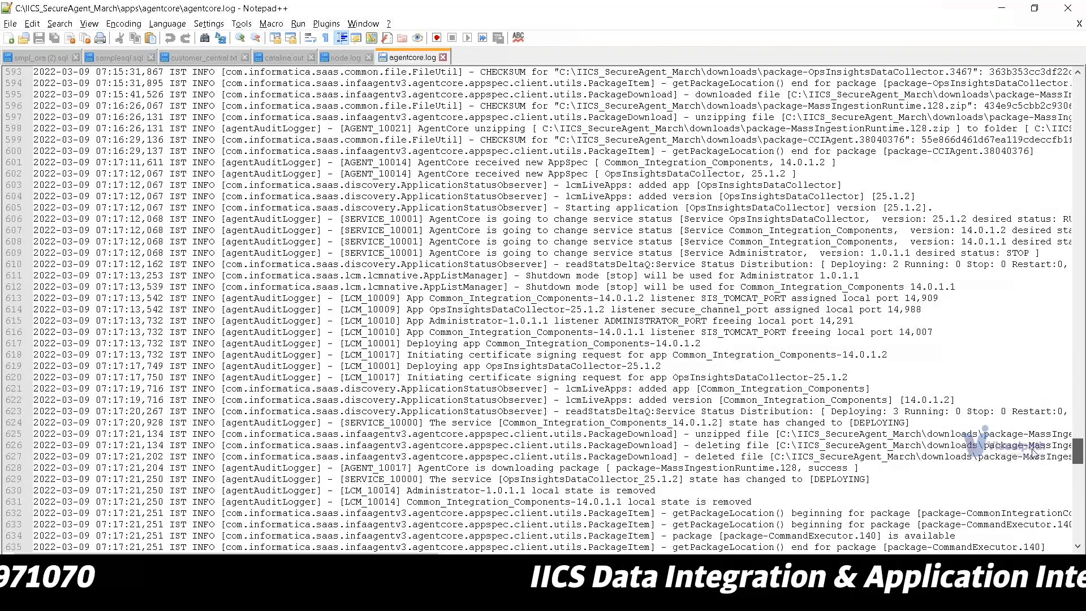
scroll(1034, 453, down, 17)
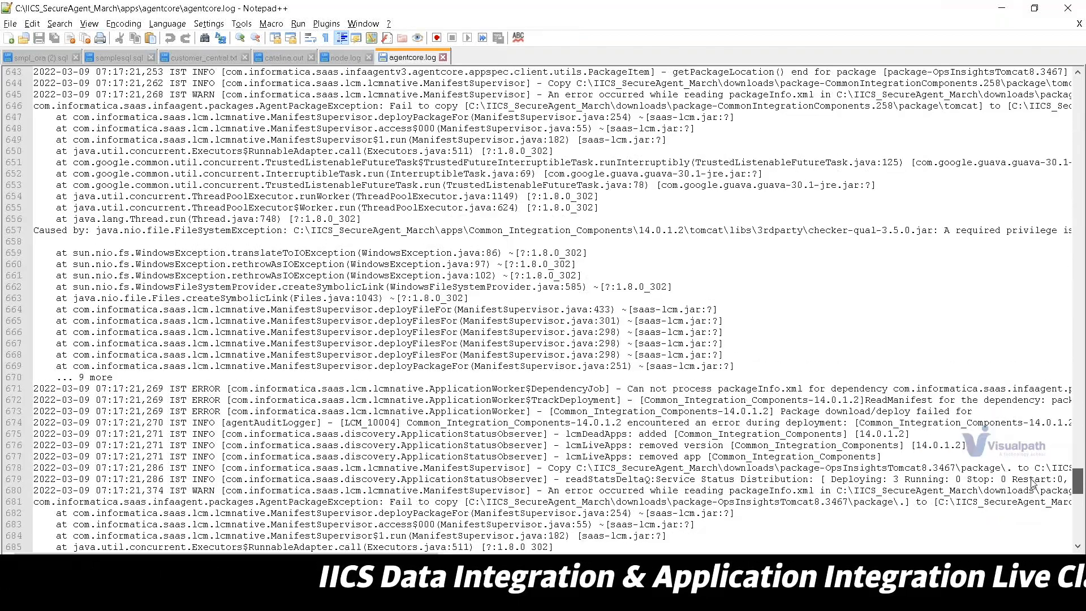
scroll(1033, 492, down, 14)
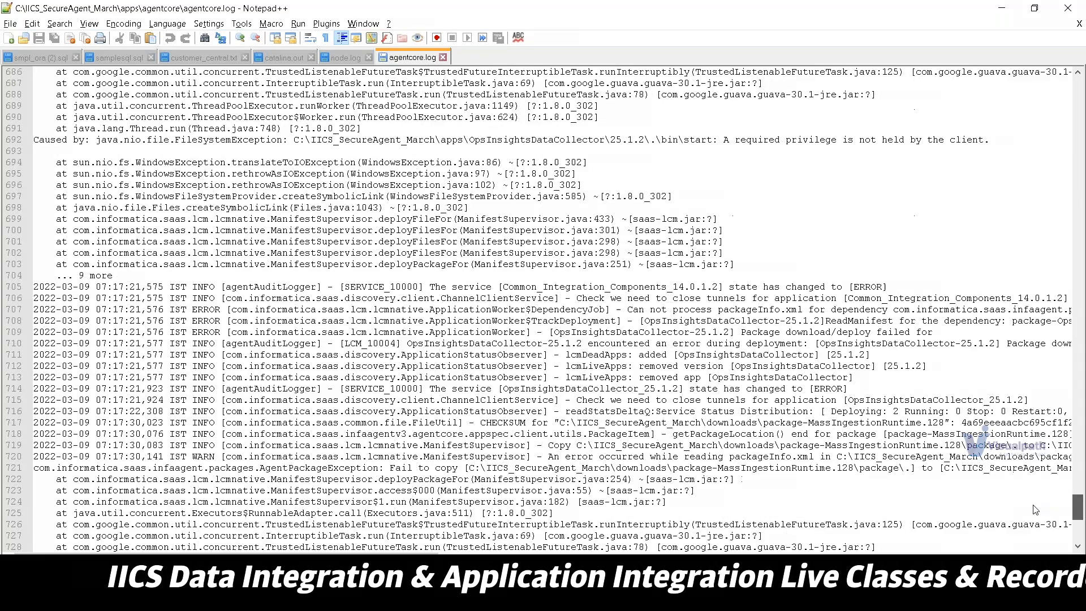
scroll(1036, 510, down, 11)
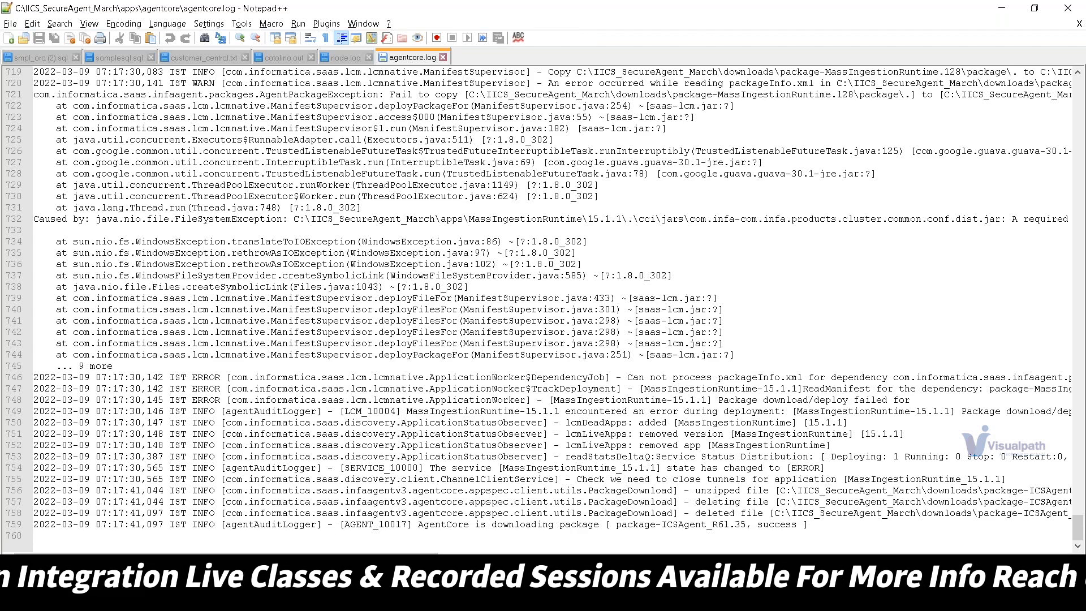
- In a new Chrome tab, search for "informatica cloud free trial for data integration" and open Informatica's Free 30-Day Trial: Cloud Data Integration page
mouse_move(158, 599)
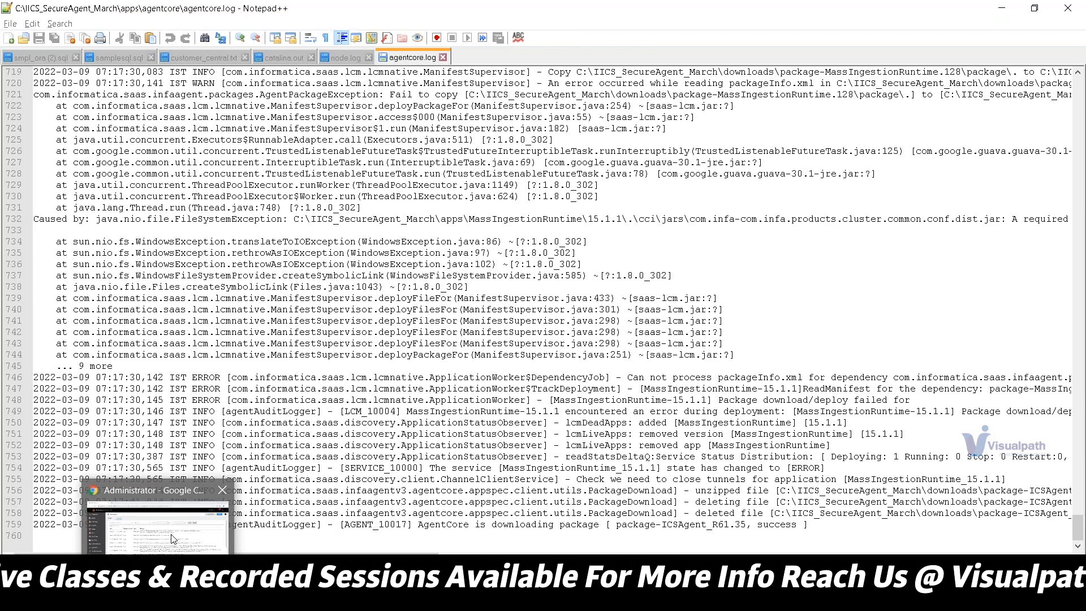
click(173, 538)
click(191, 16)
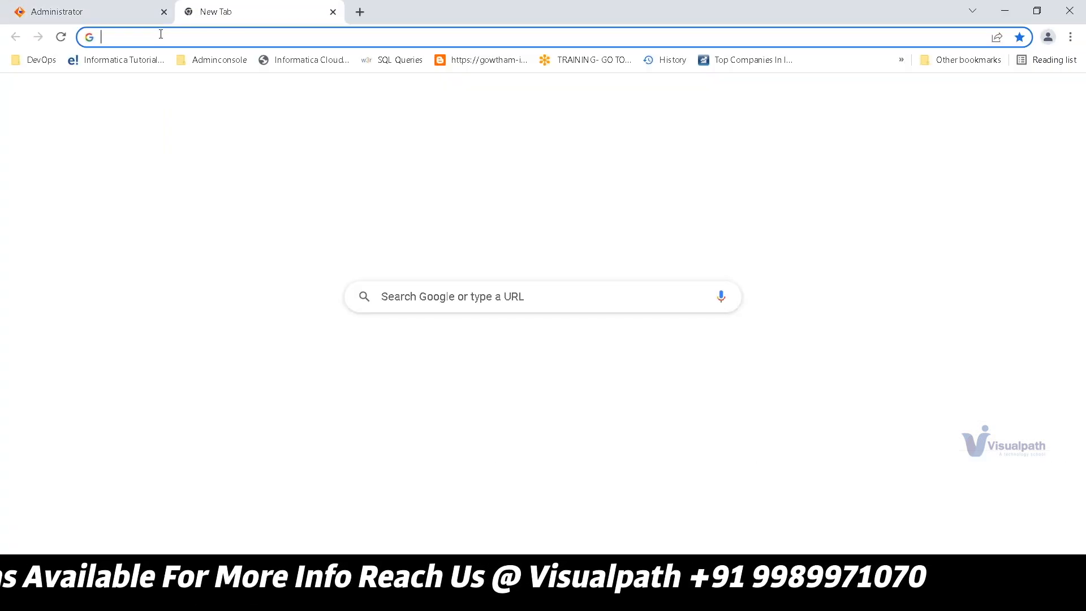
text(ionform)
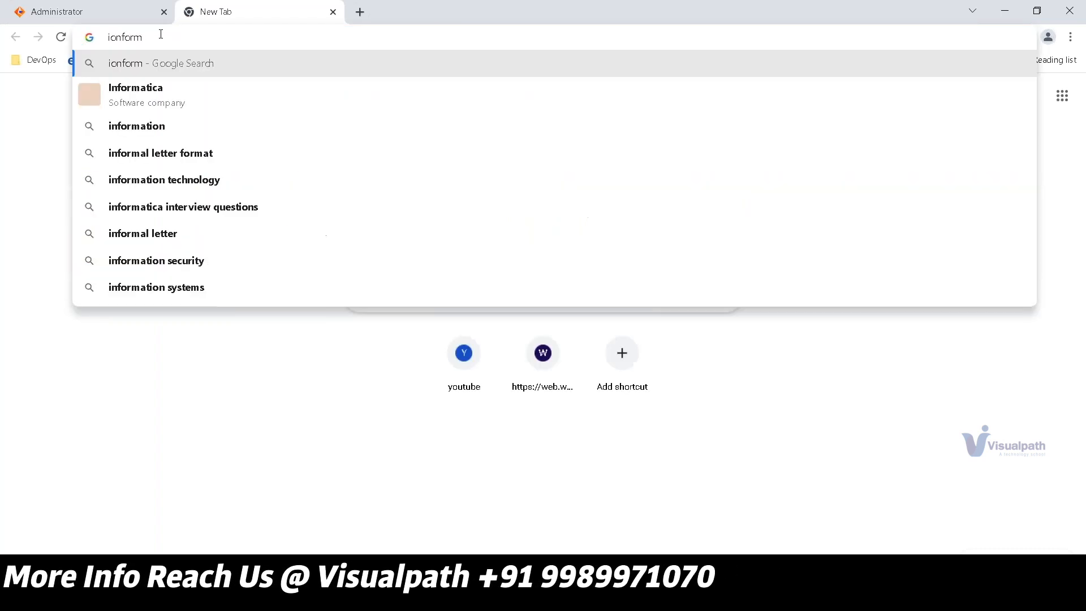
key(BackSpace)
key(BackSpace)
key(BackSpace)
key(BackSpace)
key(BackSpace)
key(BackSpace)
text(nformati)
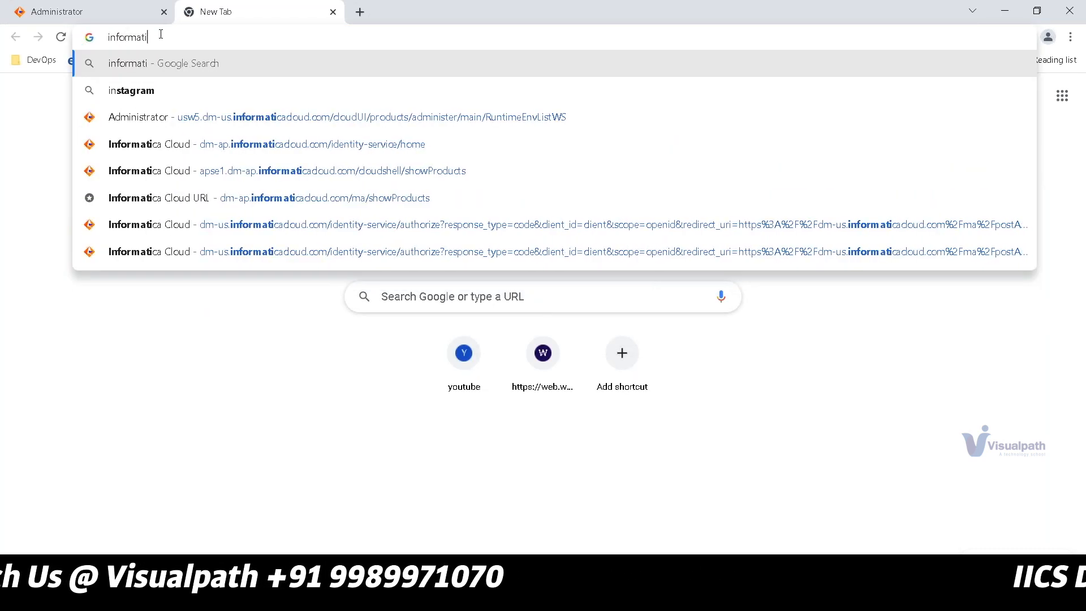
text(ca cloud free trai)
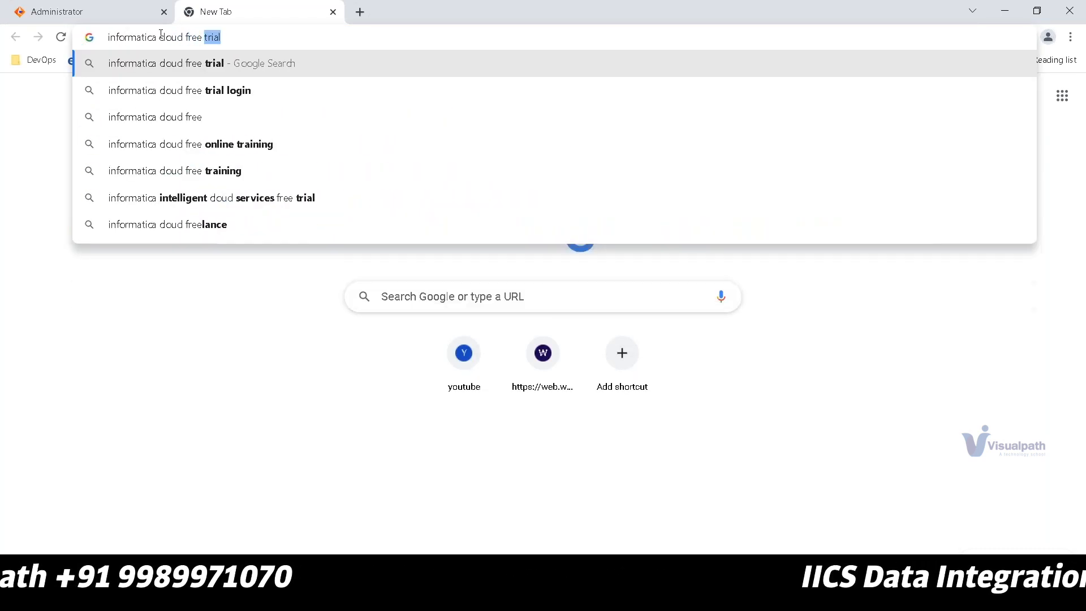
text(l f)
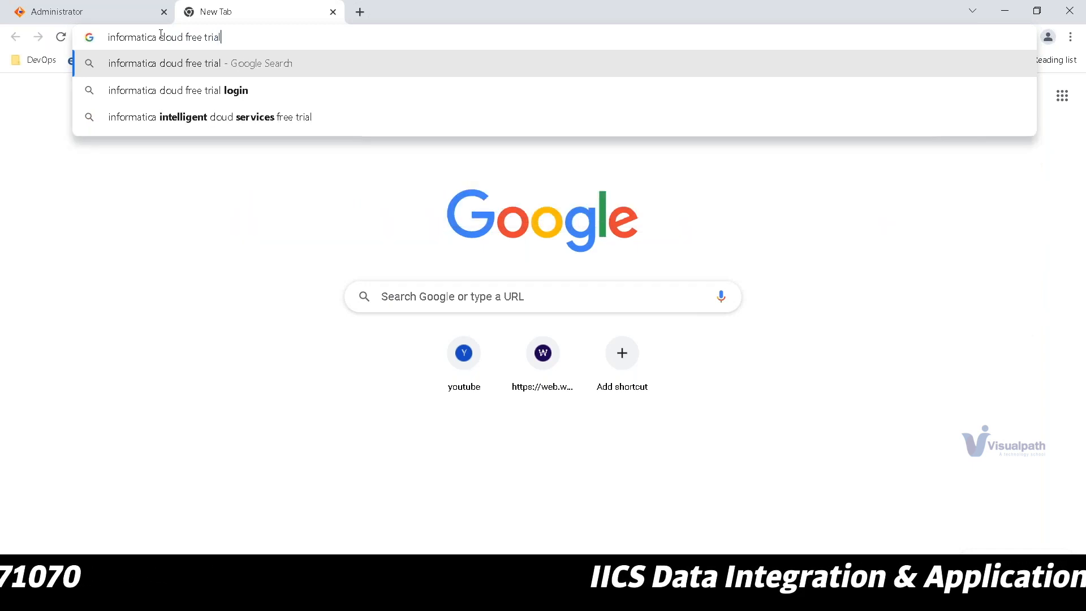
text(or data )
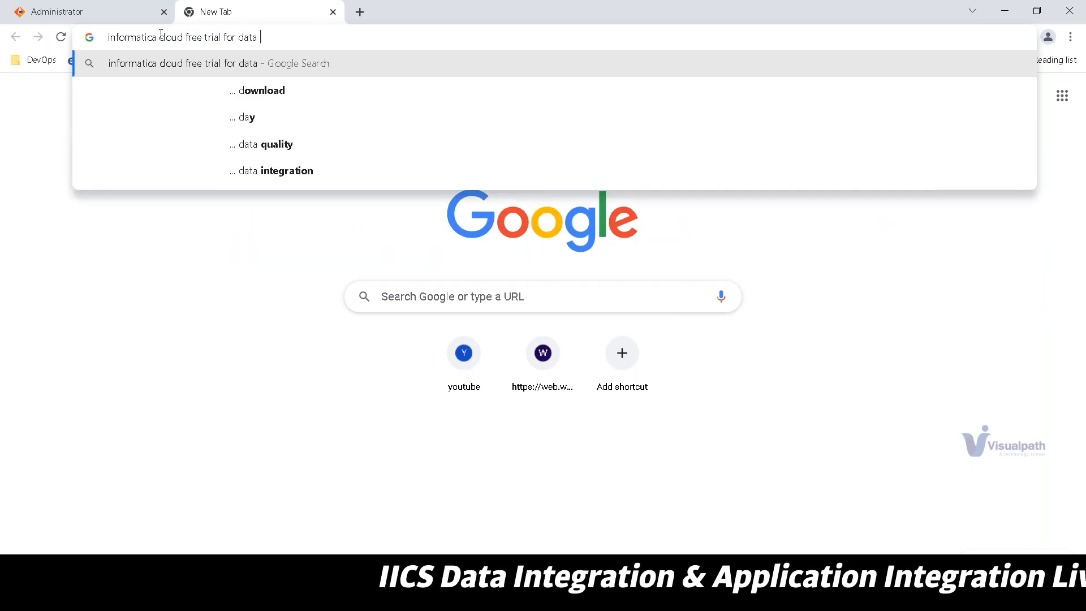
text(integration)
key(Return)
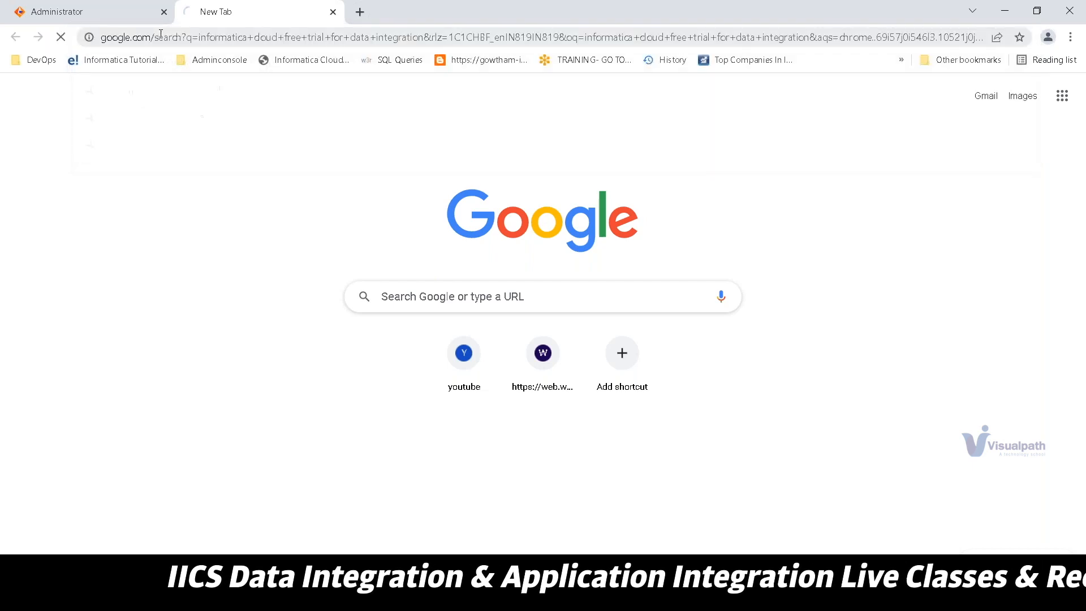
scroll(537, 318, down, 4)
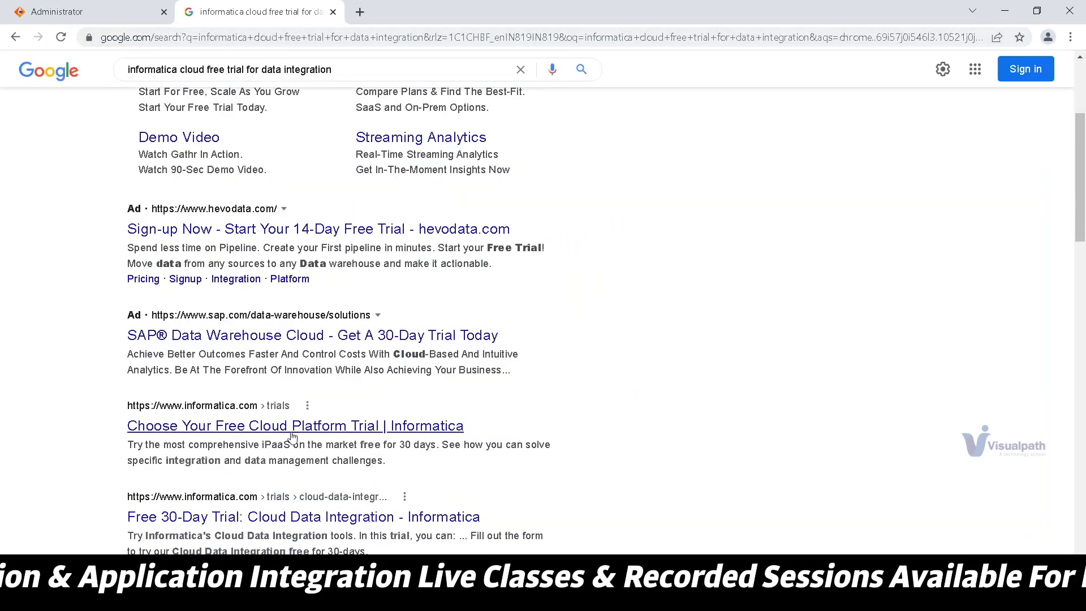
click(290, 520)
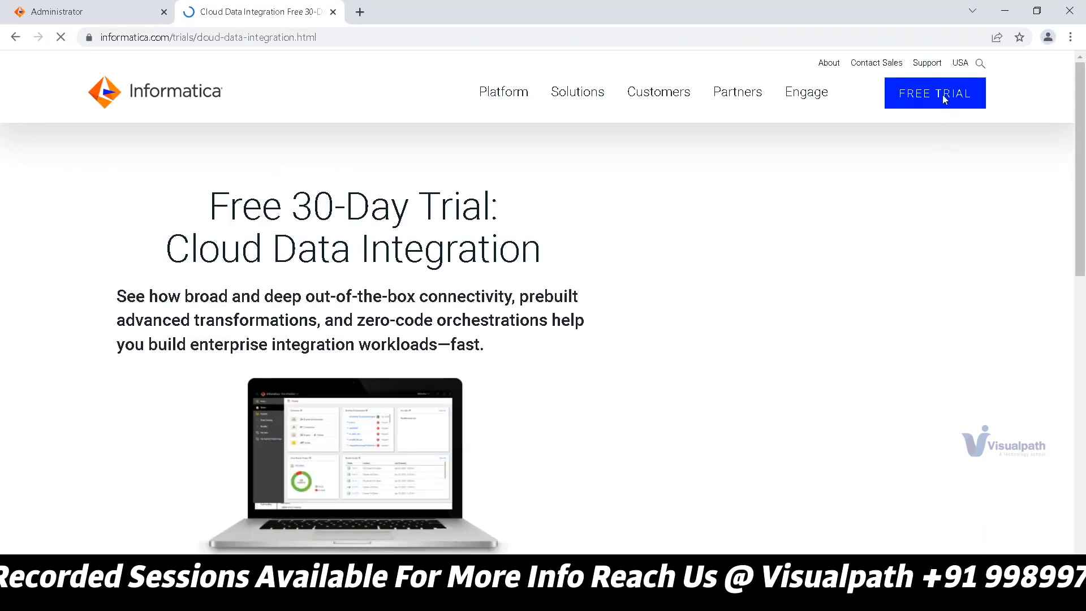
- Look through the Cloud Data Integration trial page and its sign-up form, including the user role options and data center location
scroll(847, 349, down, 6)
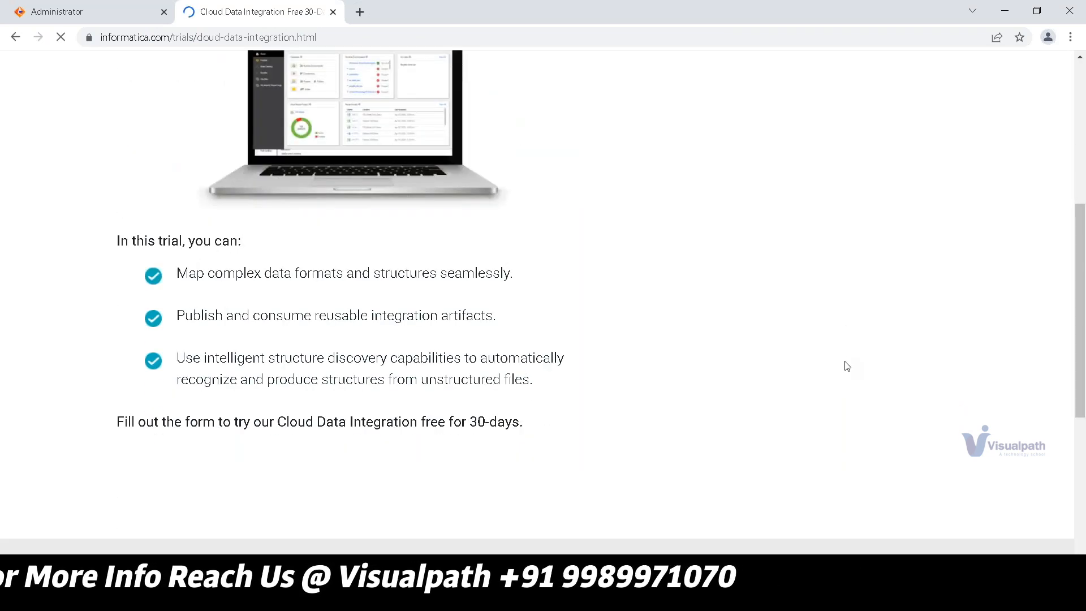
scroll(847, 366, up, 6)
scroll(745, 194, down, 1)
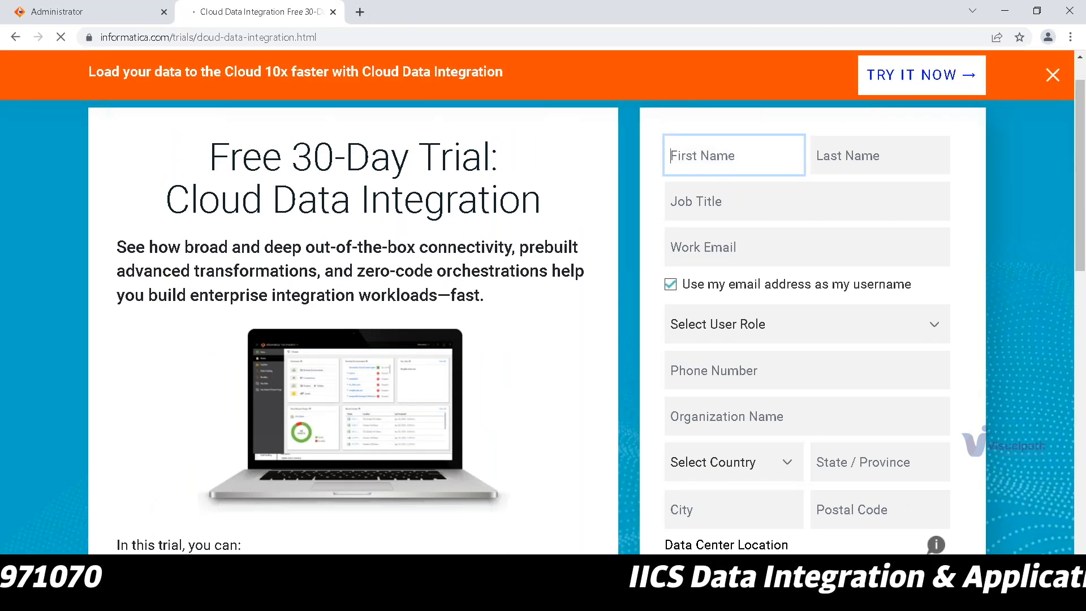
click(765, 333)
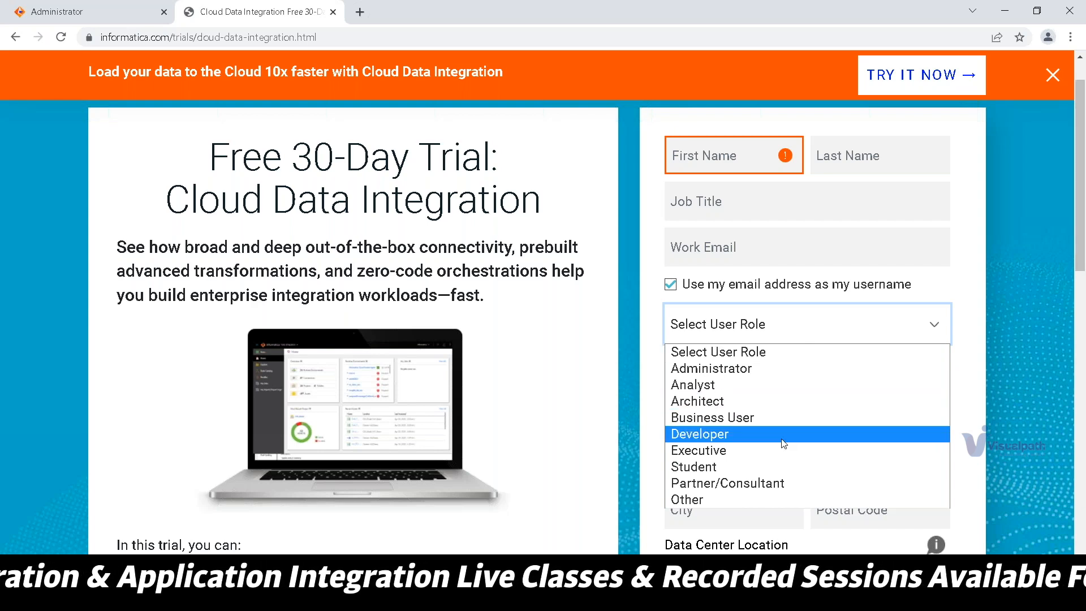
click(1041, 356)
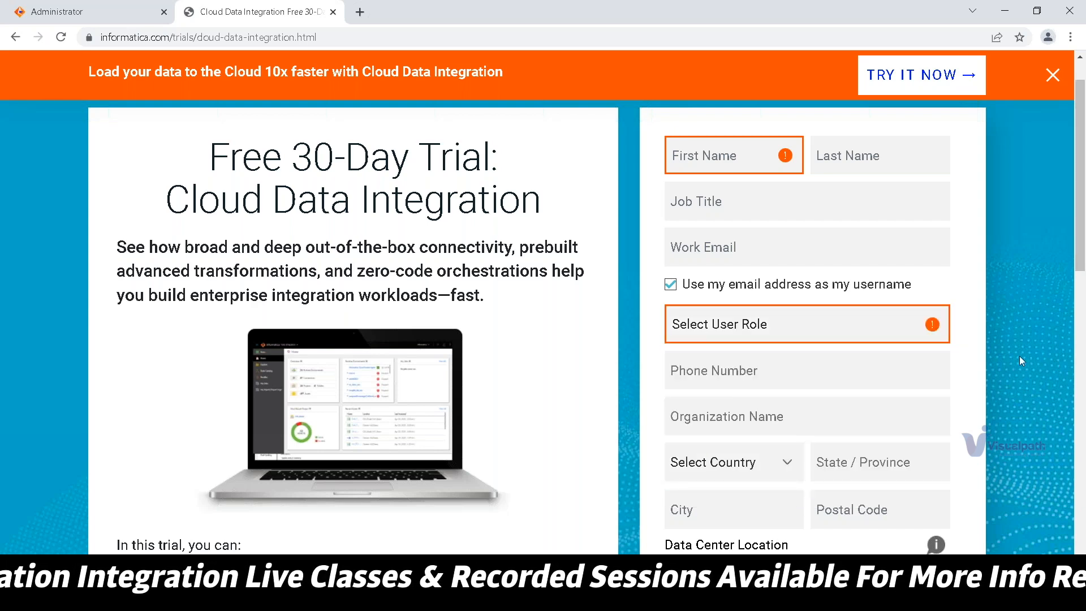
scroll(1020, 356, down, 5)
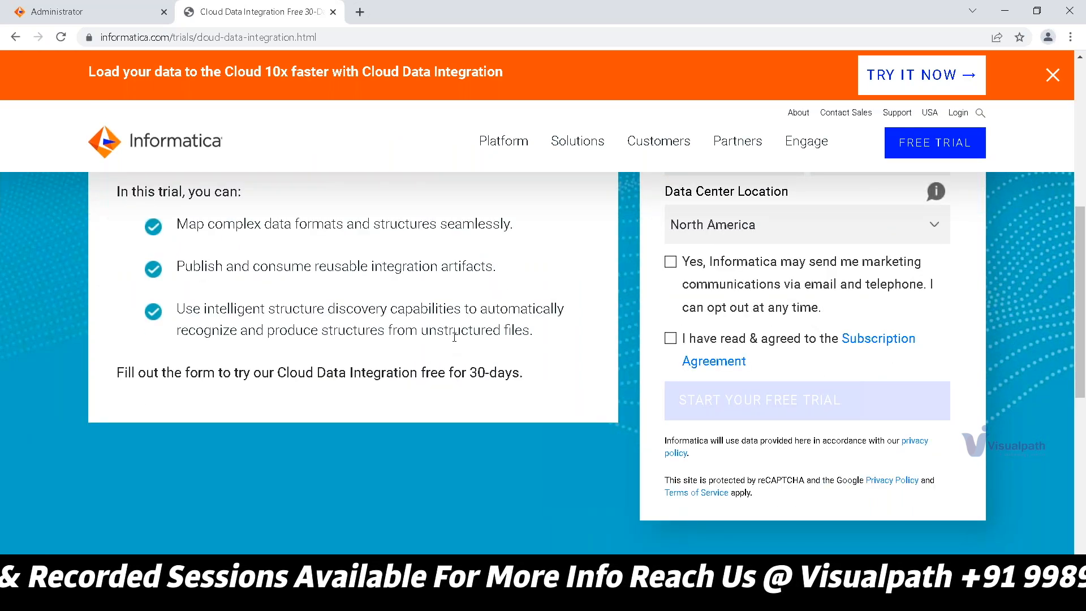
scroll(873, 328, up, 2)
scroll(859, 321, up, 5)
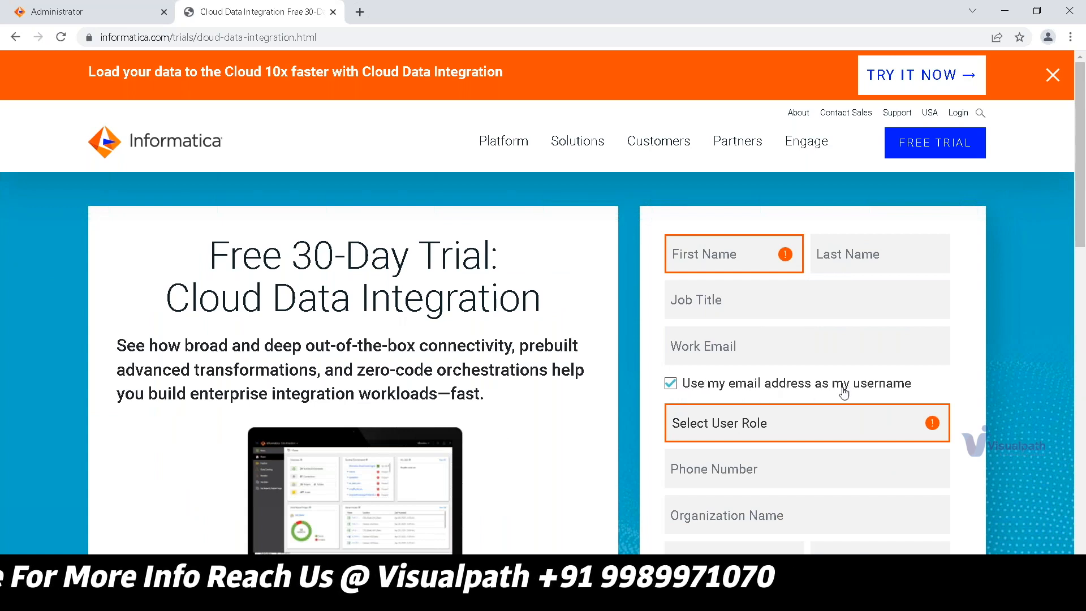
- Turn off using the email address as the username to view the separate Username field, and turn the option back on
click(688, 395)
click(672, 391)
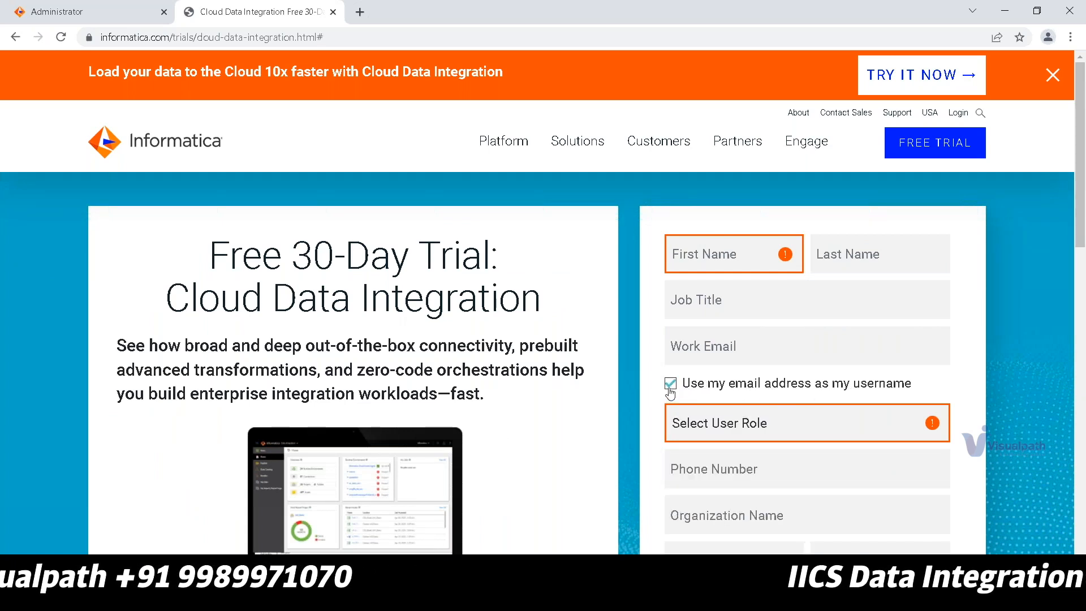
click(673, 391)
click(702, 347)
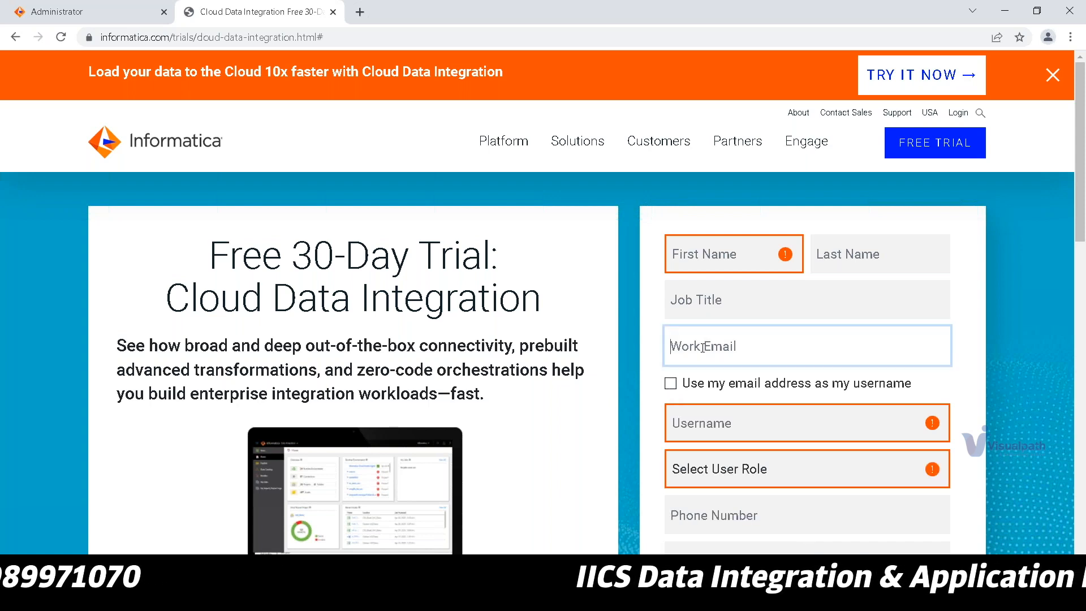
click(674, 387)
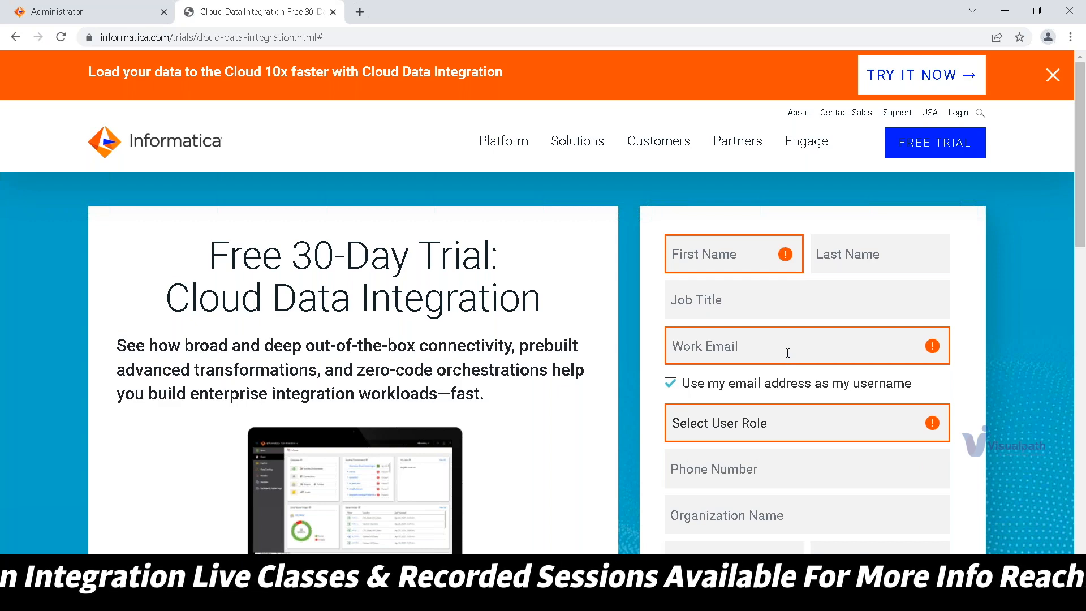
- Review the rest of the trial form, from the contact and address fields to the subscription agreement and trial start option
scroll(787, 352, down, 2)
scroll(784, 348, up, 2)
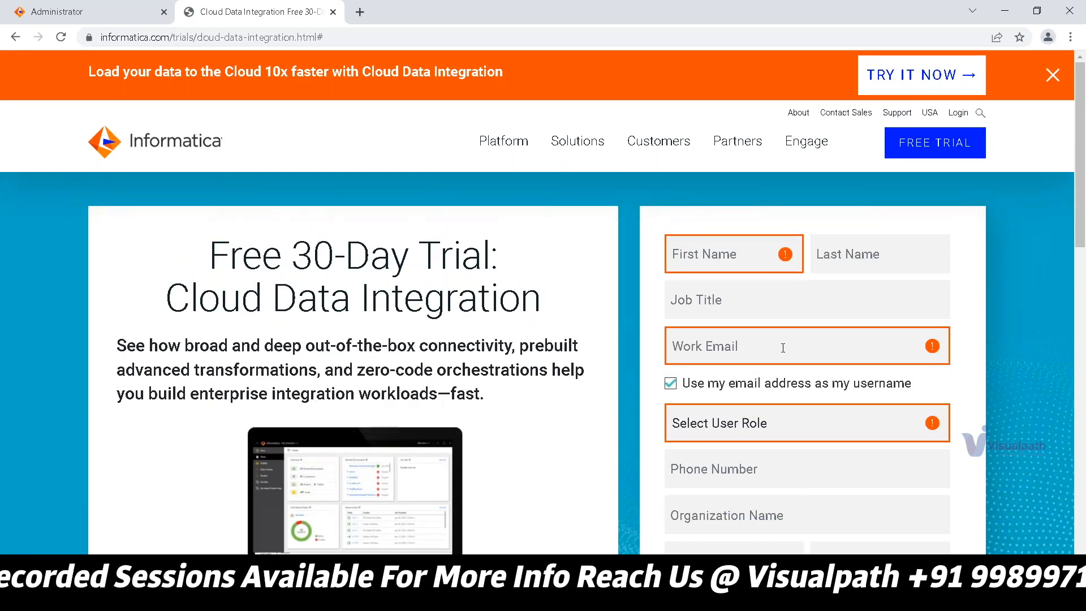
scroll(783, 348, down, 5)
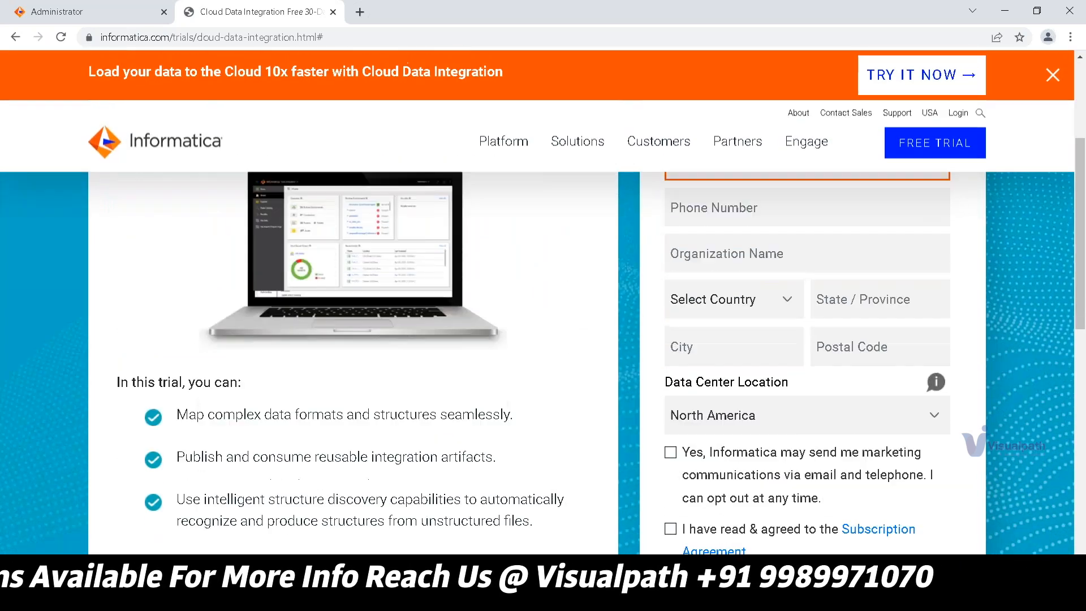
scroll(537, 340, down, 5)
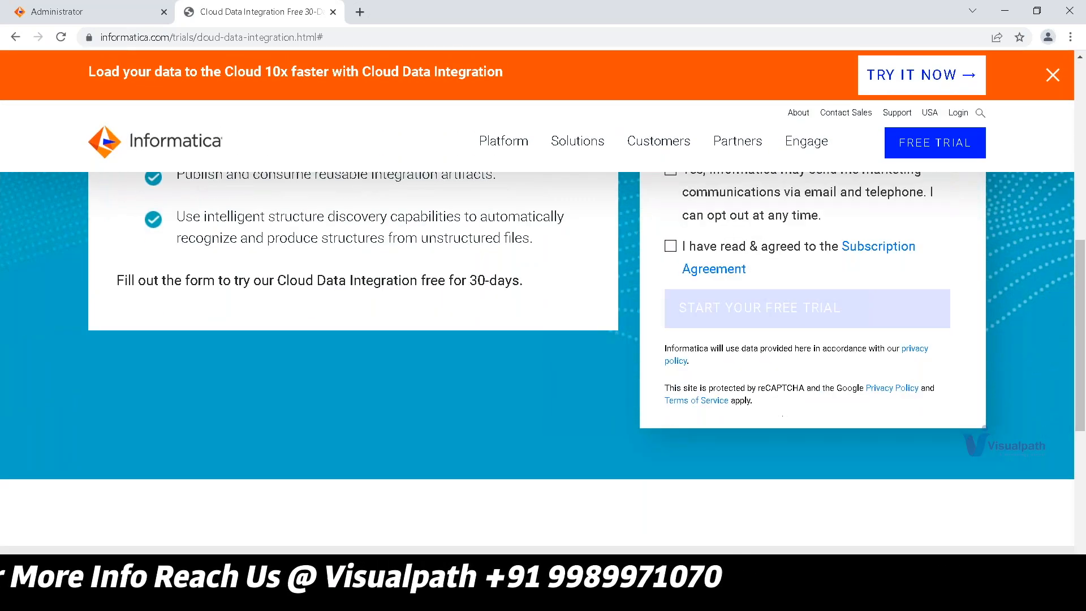
- Return to the Administrator page of Informatica Cloud, view the services offered under My Services and close the overview
click(106, 14)
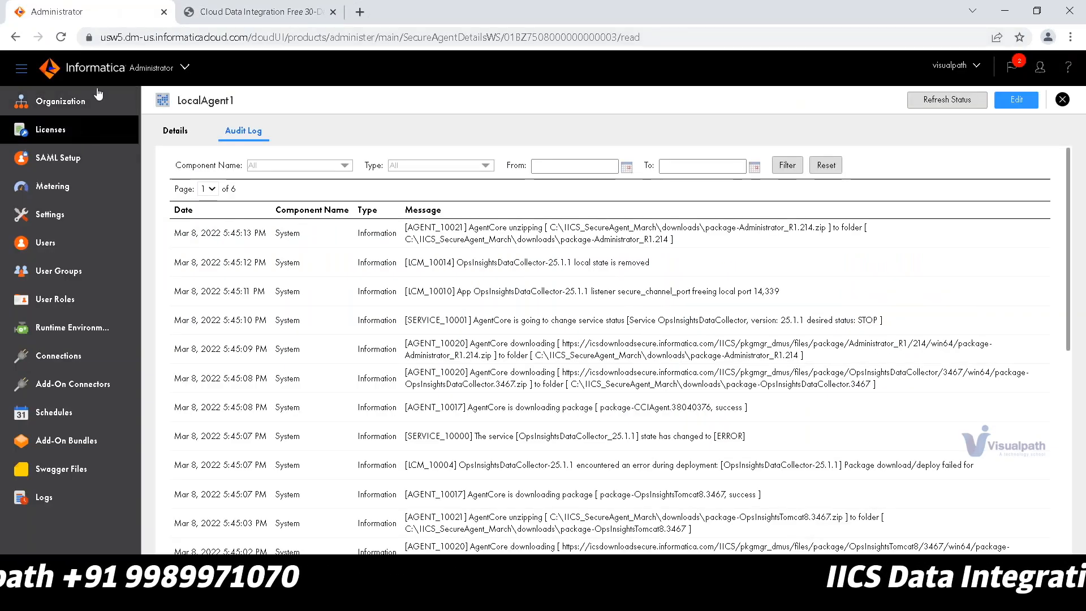
click(144, 67)
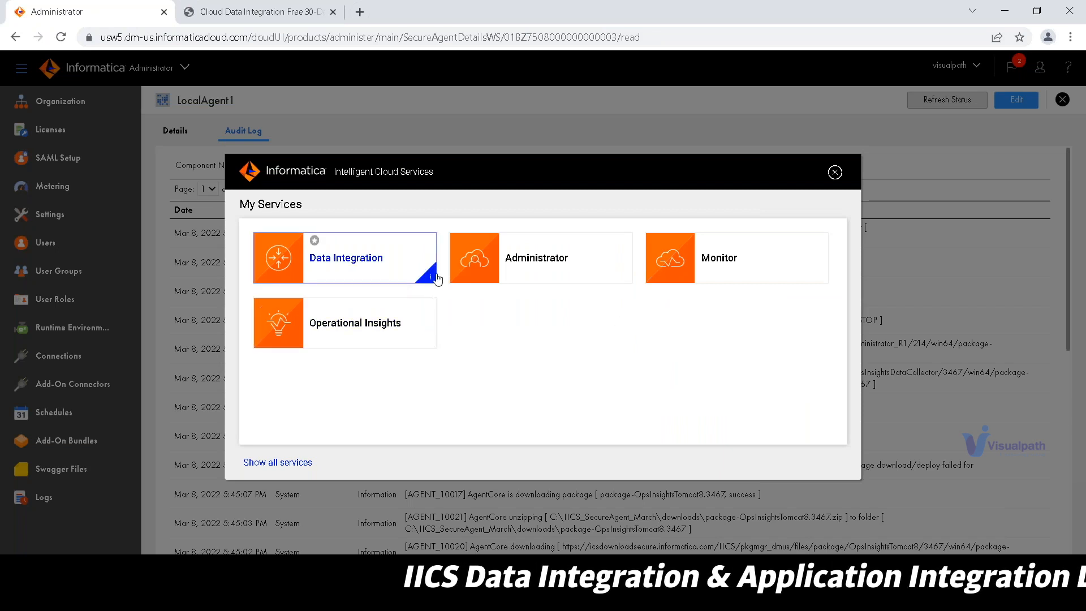
click(834, 173)
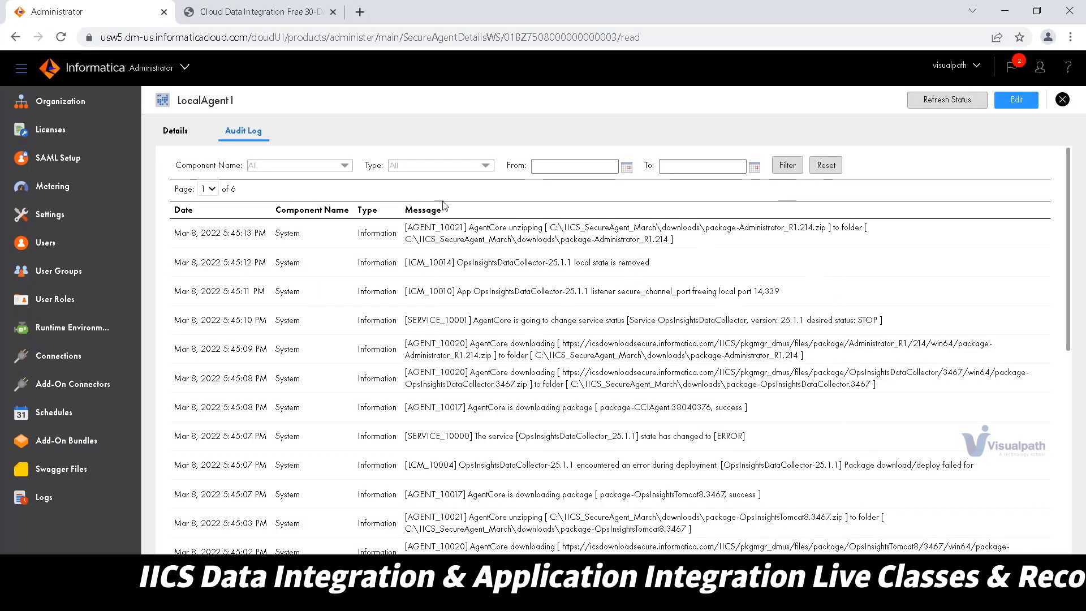
- Refresh the status of LocalAgent1 to check the latest audit log entries
click(944, 99)
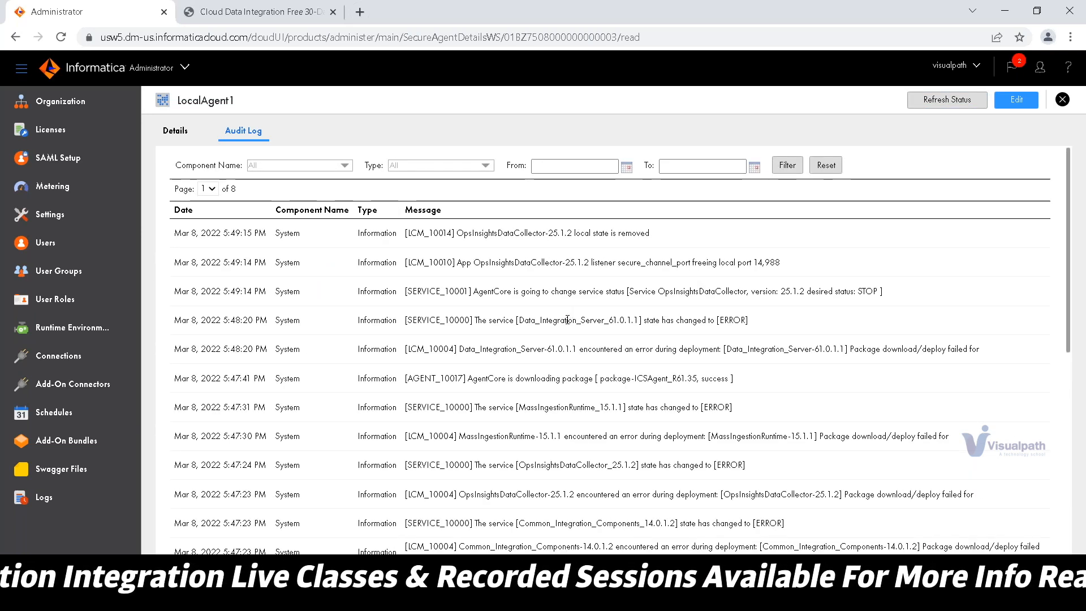
click(942, 100)
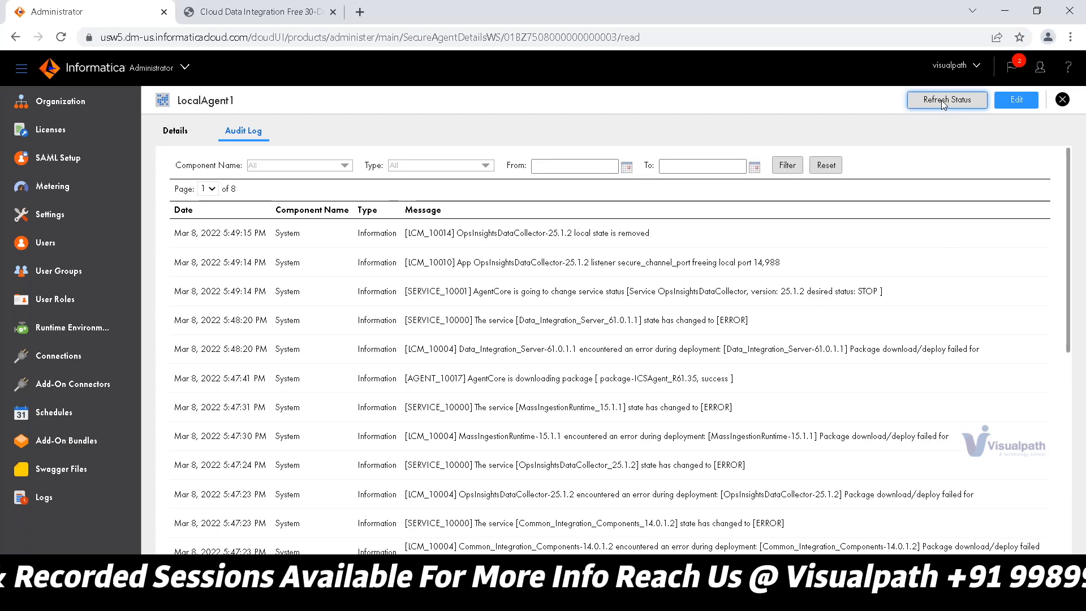
click(942, 101)
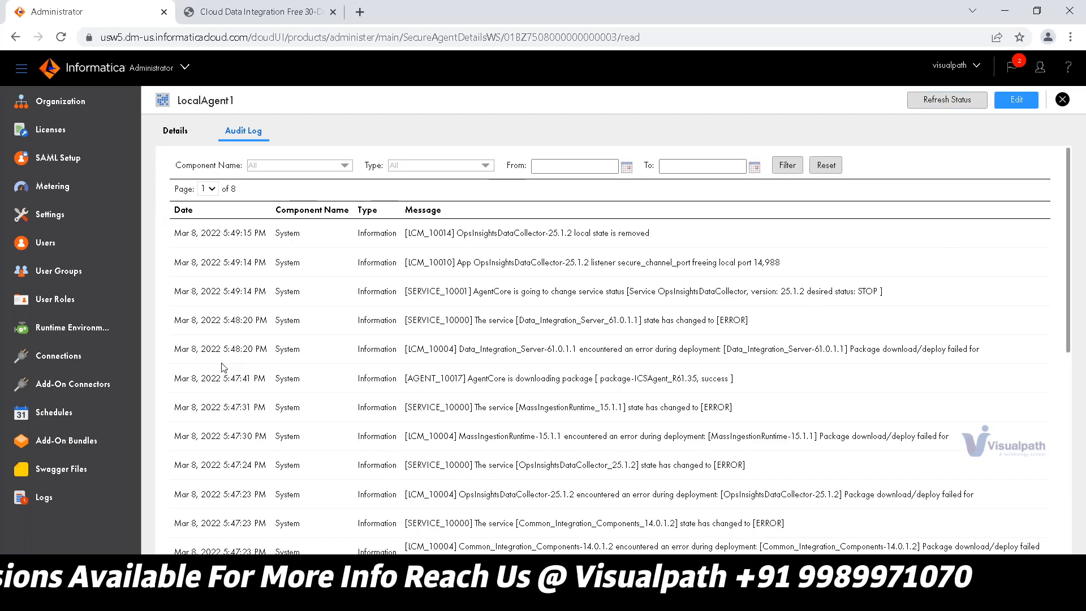
- Open LocalAgent1's details from Runtime Environments and review the status of its agent services
click(104, 328)
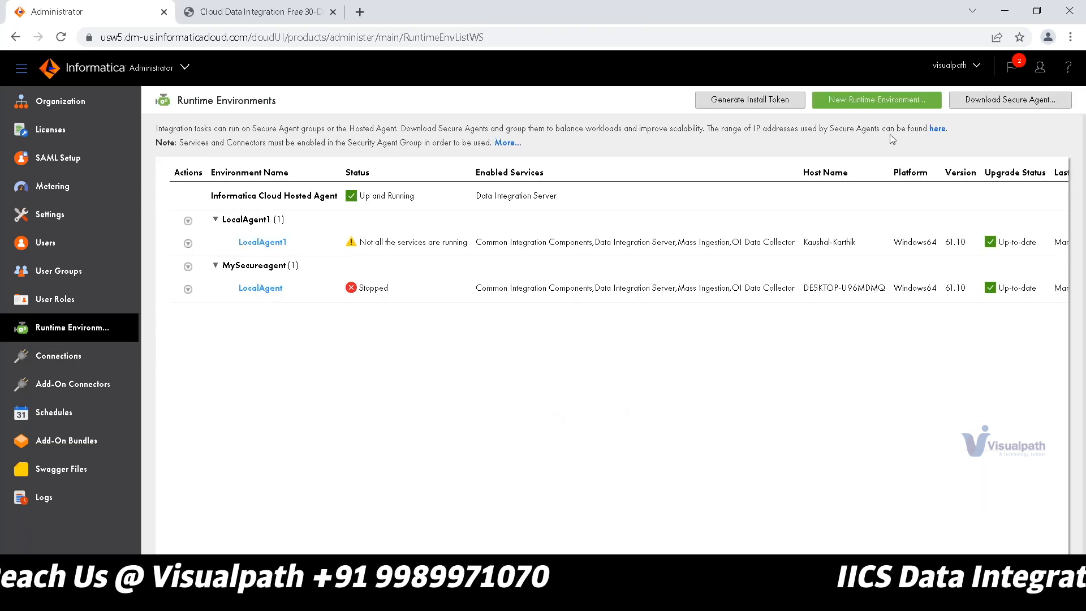
click(263, 243)
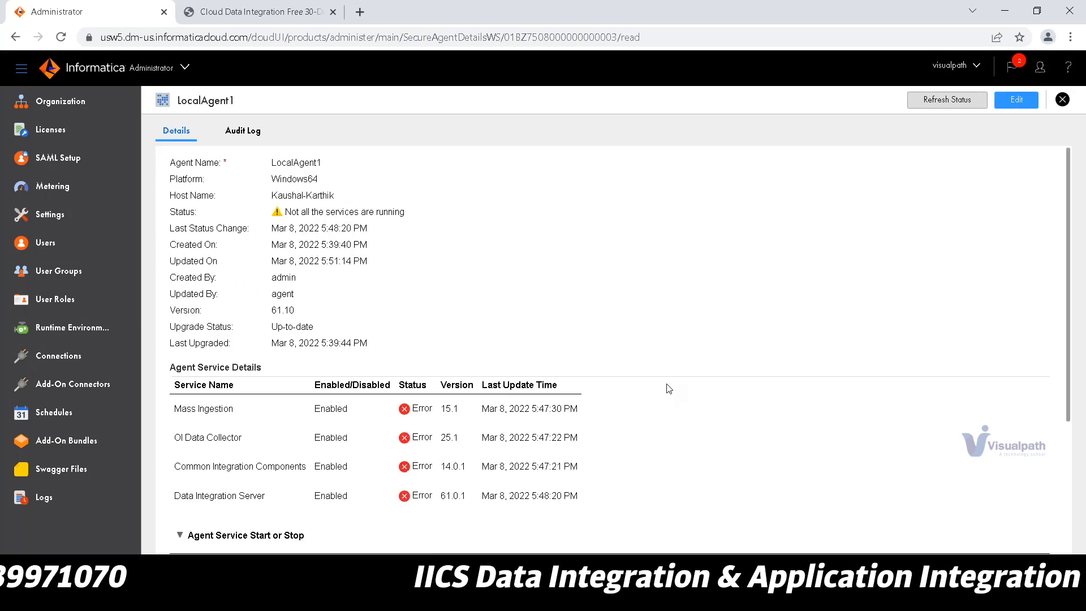
scroll(669, 388, down, 1)
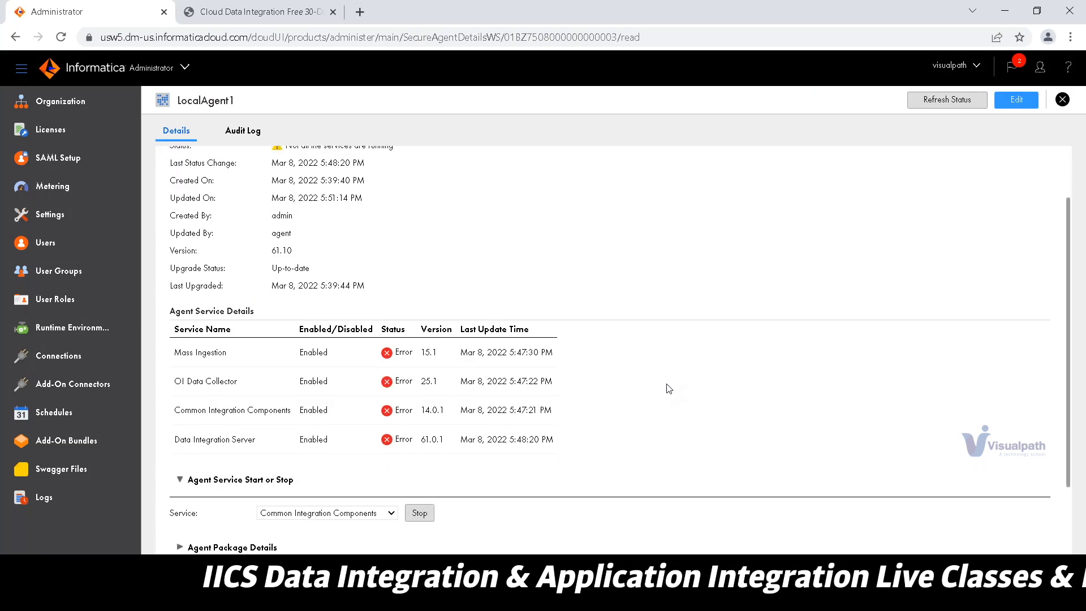
scroll(669, 388, down, 1)
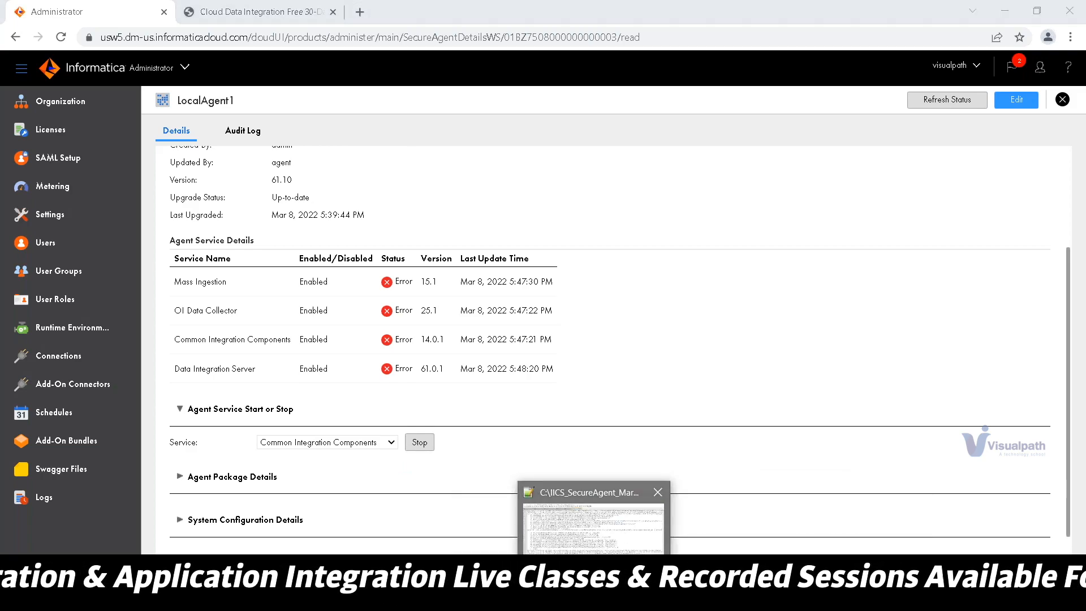
- Switch to agentcore.log in Notepad++ and examine its most recent entries, including the long error lines
click(592, 495)
click(578, 358)
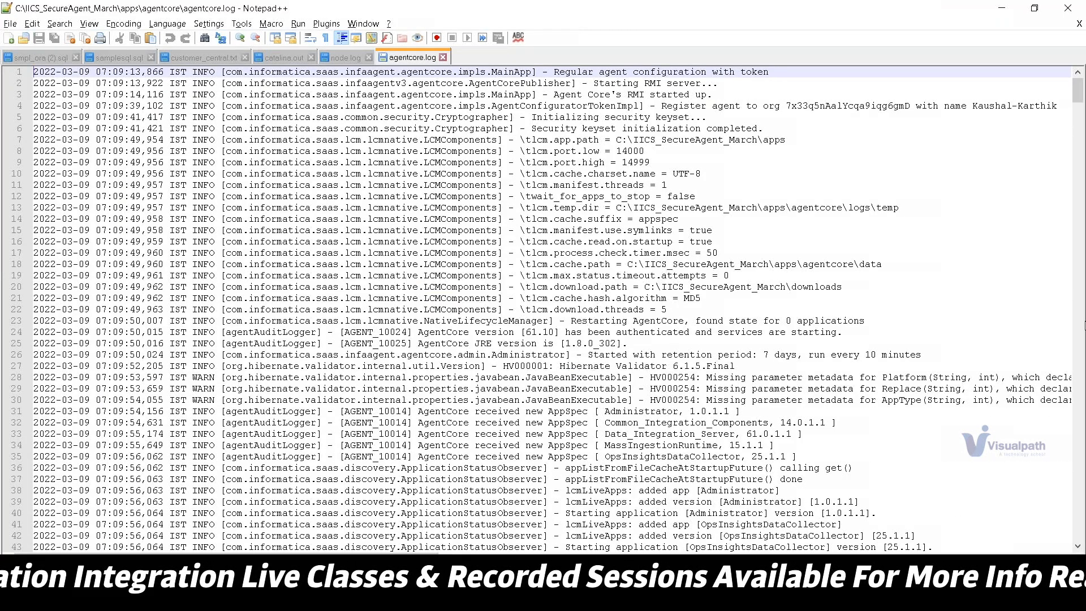
drag(1079, 91, 1078, 546)
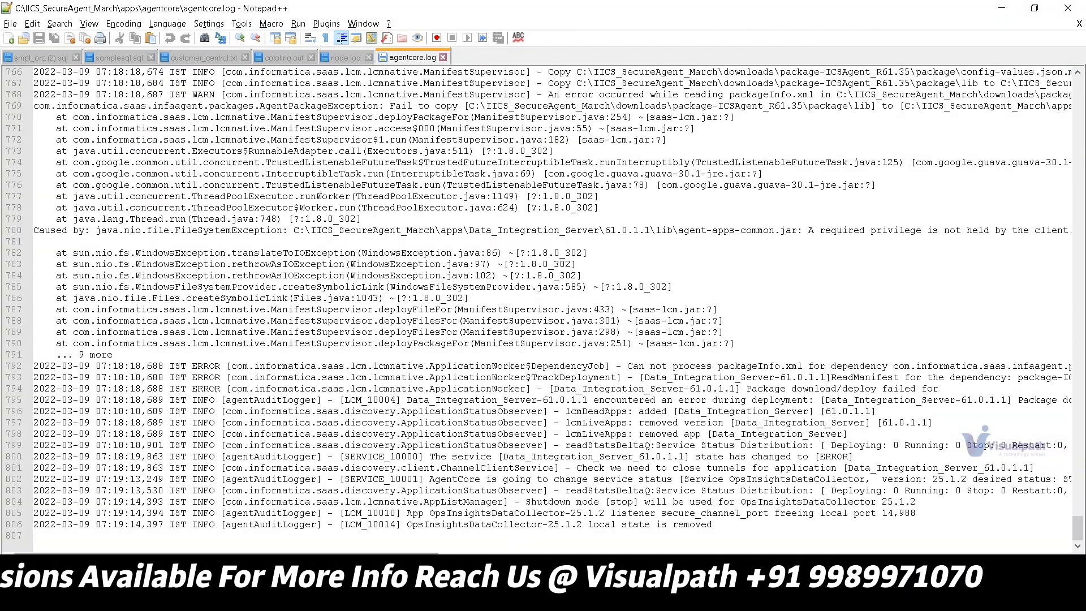
drag(226, 559, 273, 558)
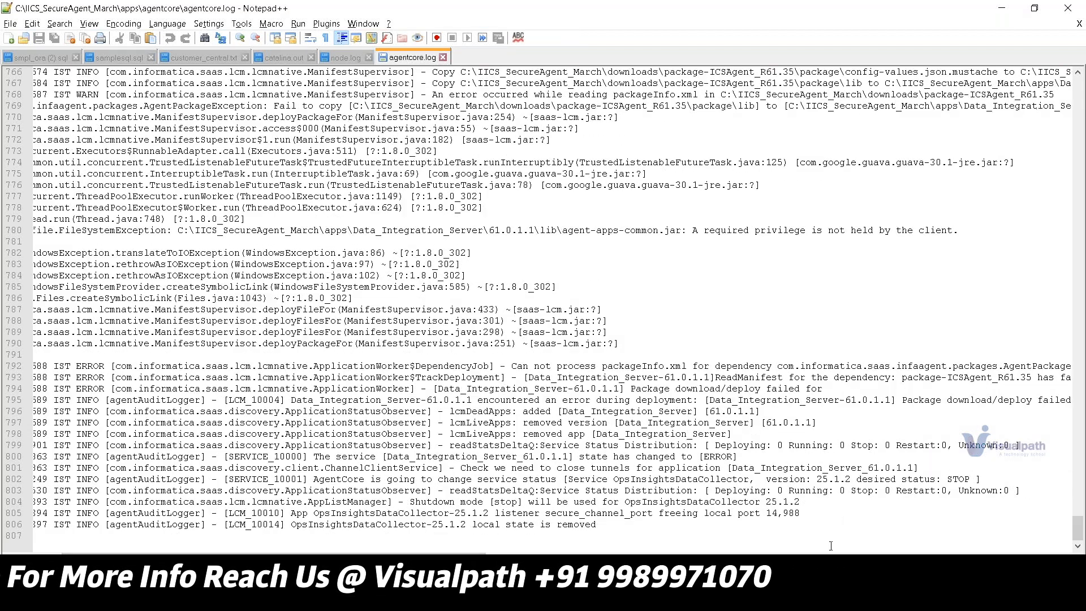
- Switch to the Command Prompt running agent_start.bat and terminate the batch job, answering y
mouse_move(812, 600)
click(812, 526)
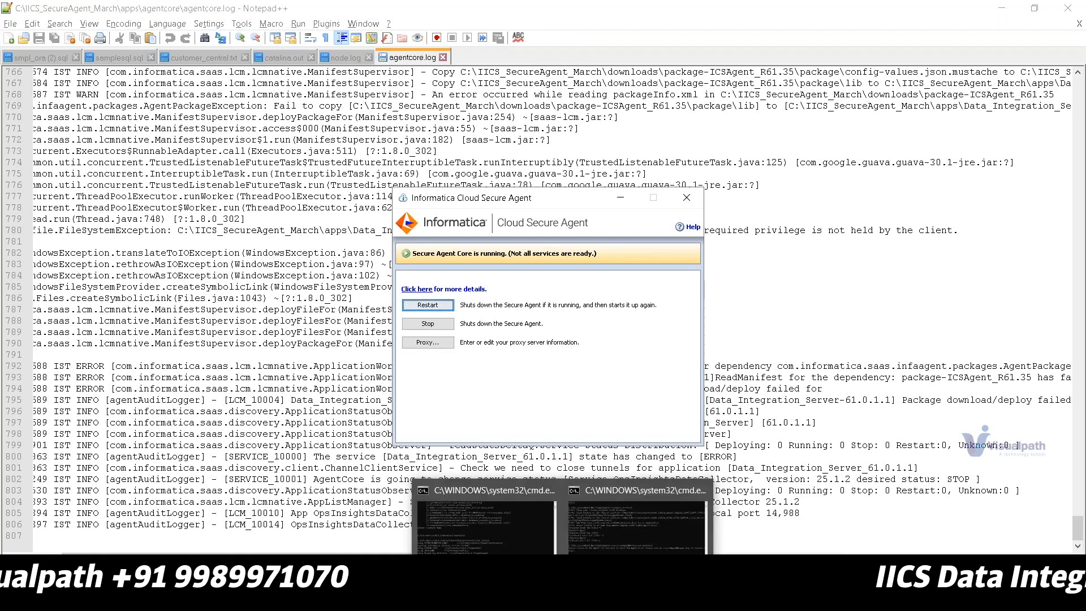
click(612, 540)
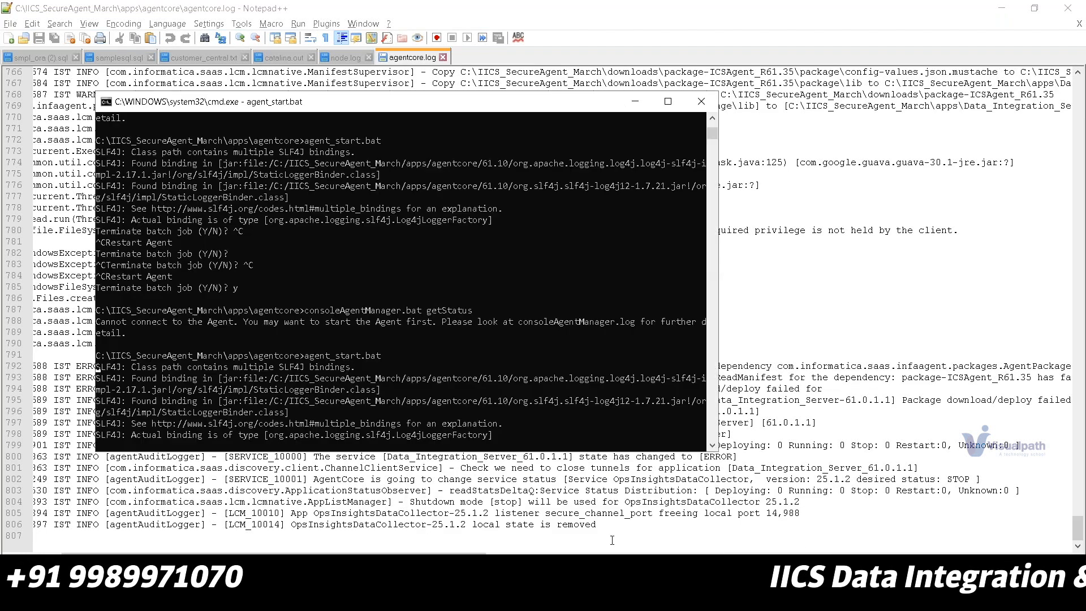
click(541, 392)
key(ctrl+c)
key(ctrl+c)
key(ctrl+c)
key(ctrl+c)
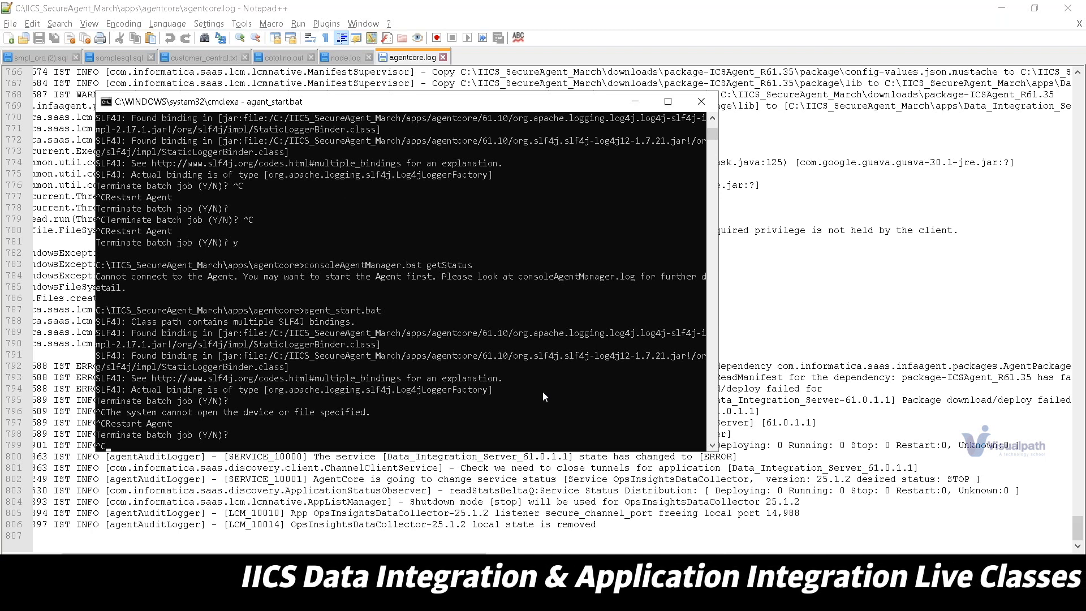
key(ctrl+c)
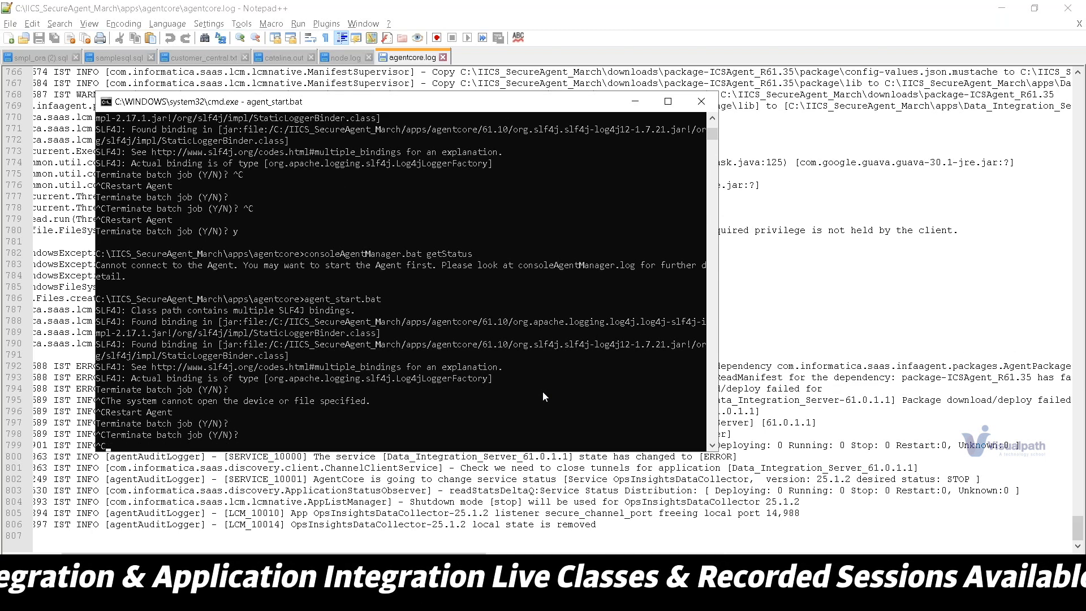
key(ctrl+c)
text(y)
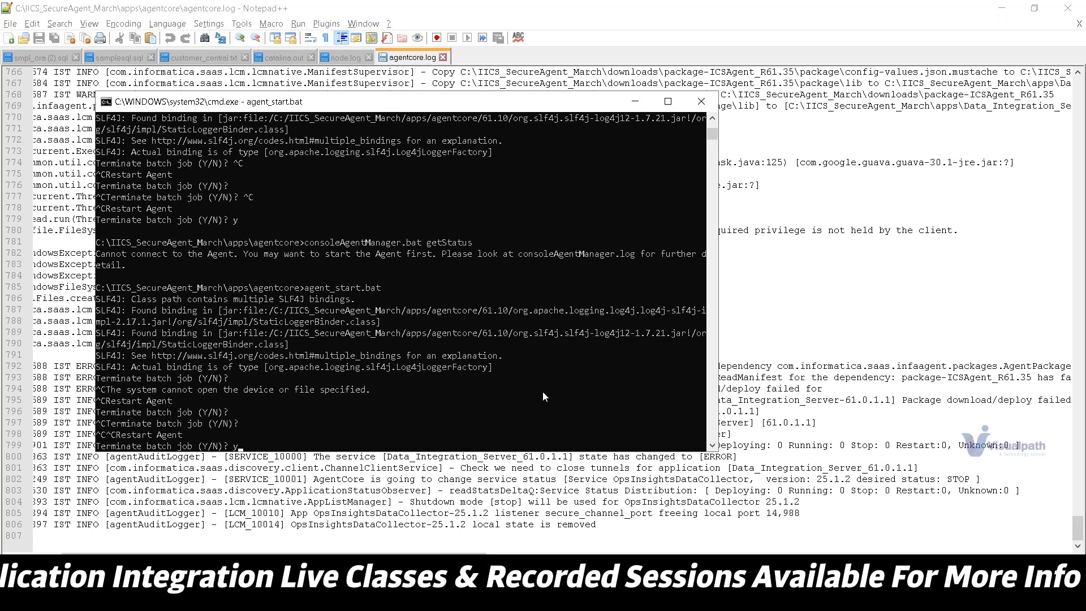
key(Return)
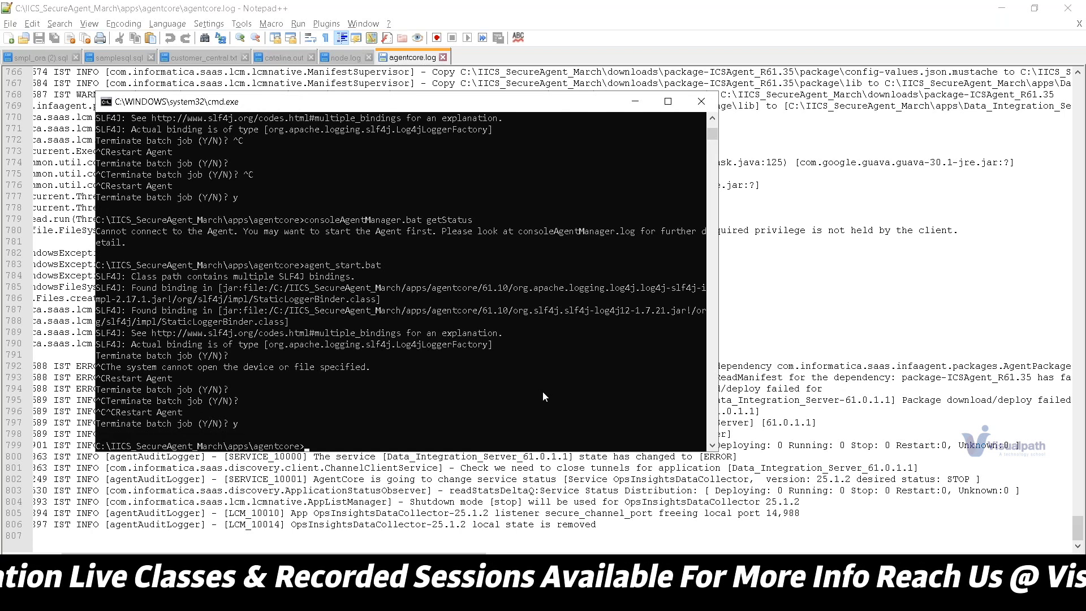
- Copy abortAgentMgr.bat from the earlier directory listing in the Command Prompt and run it in the agentcore folder
scroll(545, 392, up, 8)
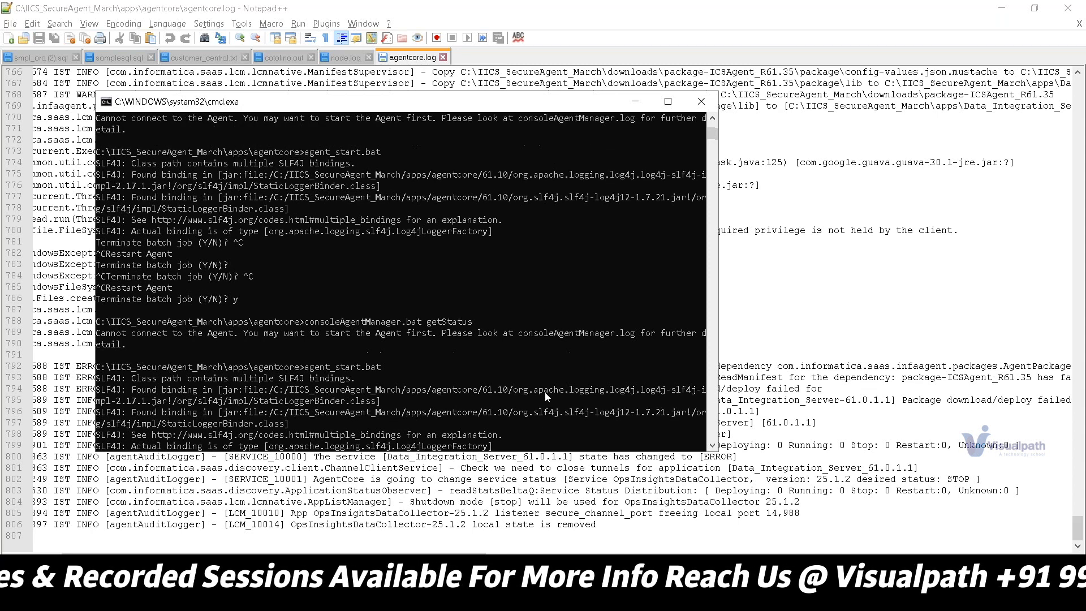
scroll(545, 392, up, 10)
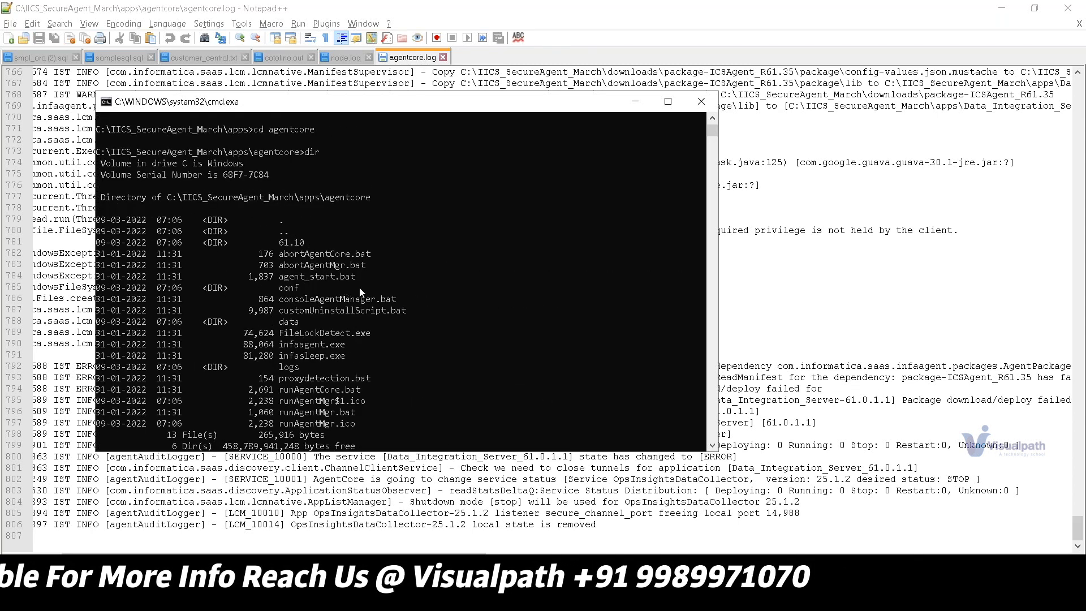
double_click(326, 270)
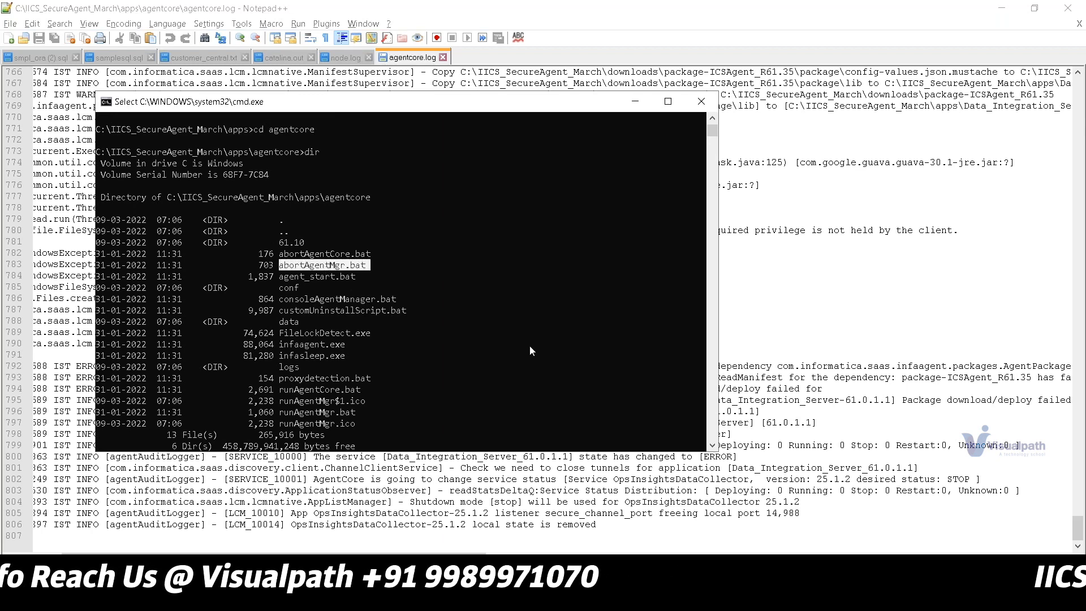
scroll(529, 345, down, 3)
scroll(530, 345, down, 17)
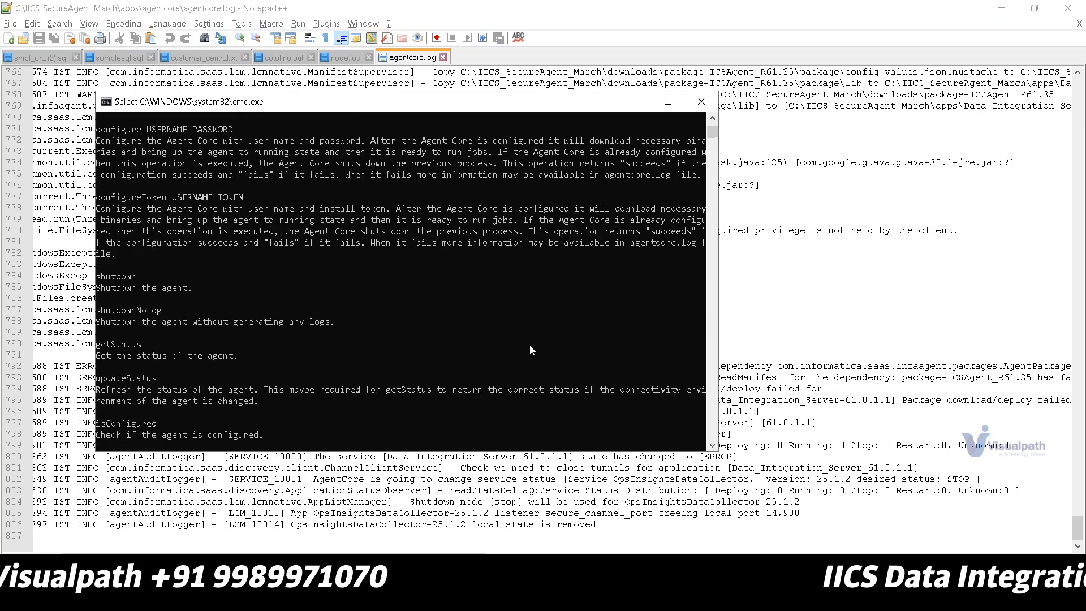
scroll(530, 345, down, 7)
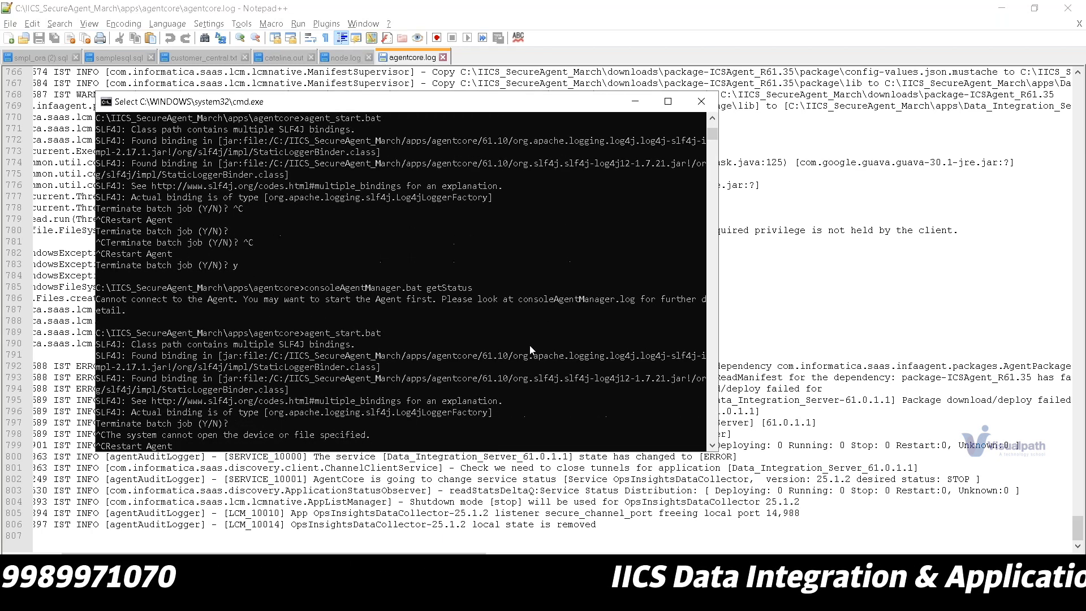
right_click(503, 348)
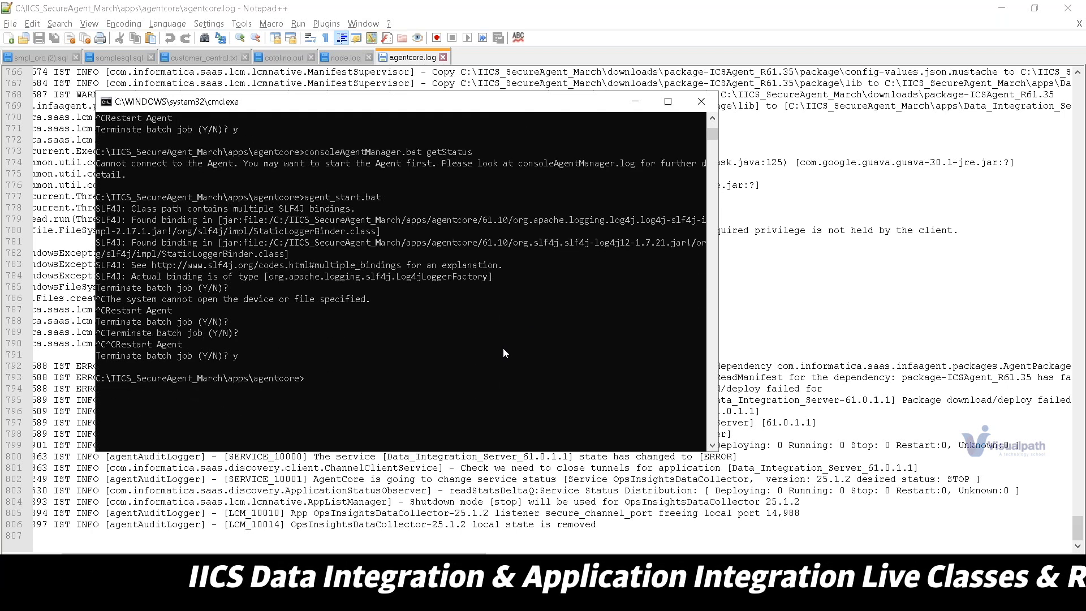
right_click(504, 353)
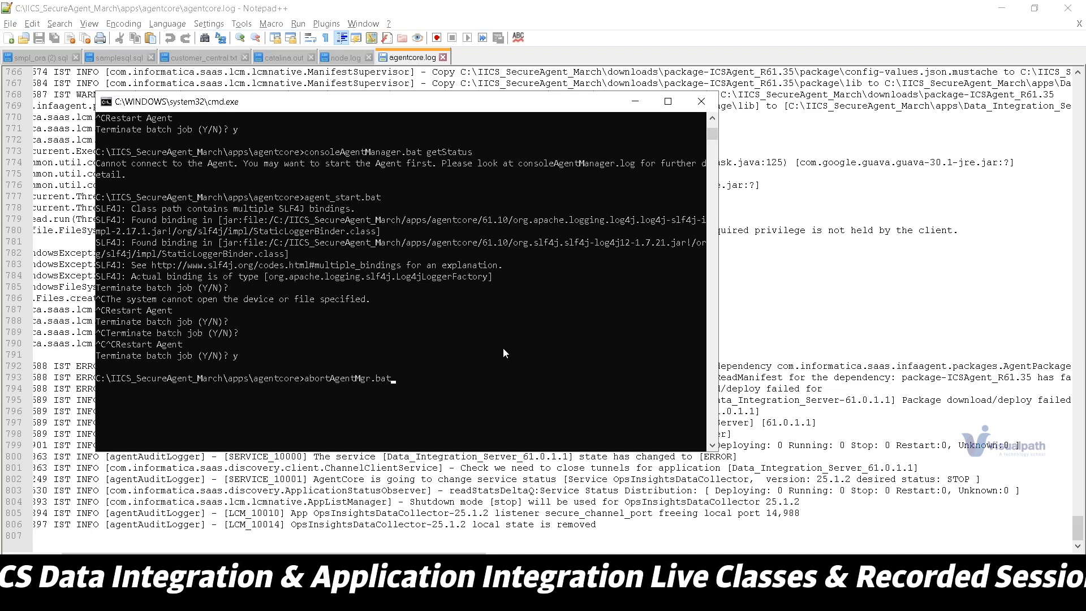
key(Return)
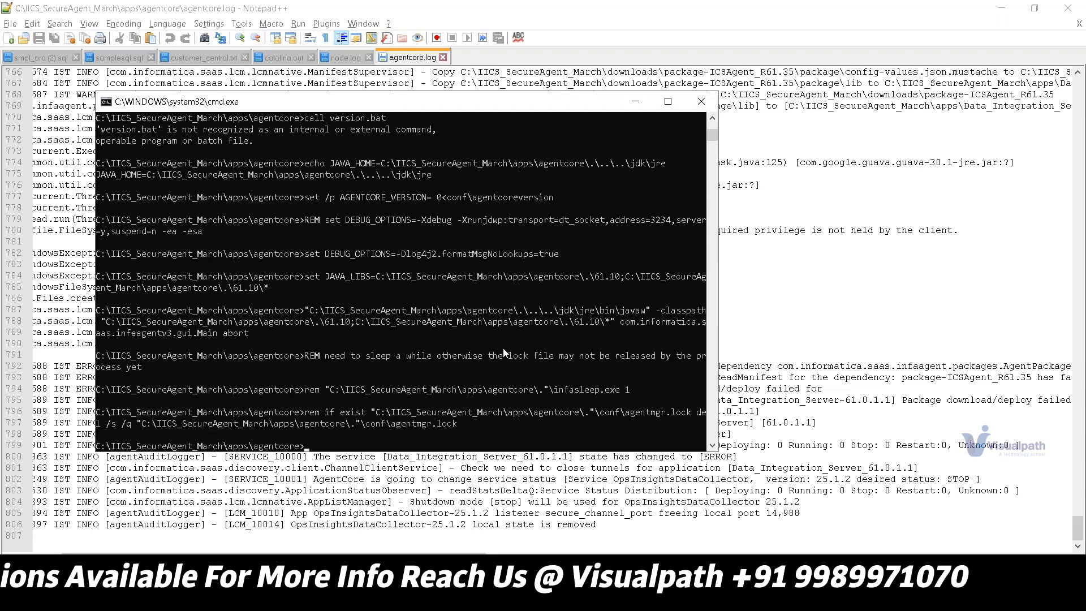
- List the agentcore directory with dir and view the same folder in File Explorer
text(dir)
key(Return)
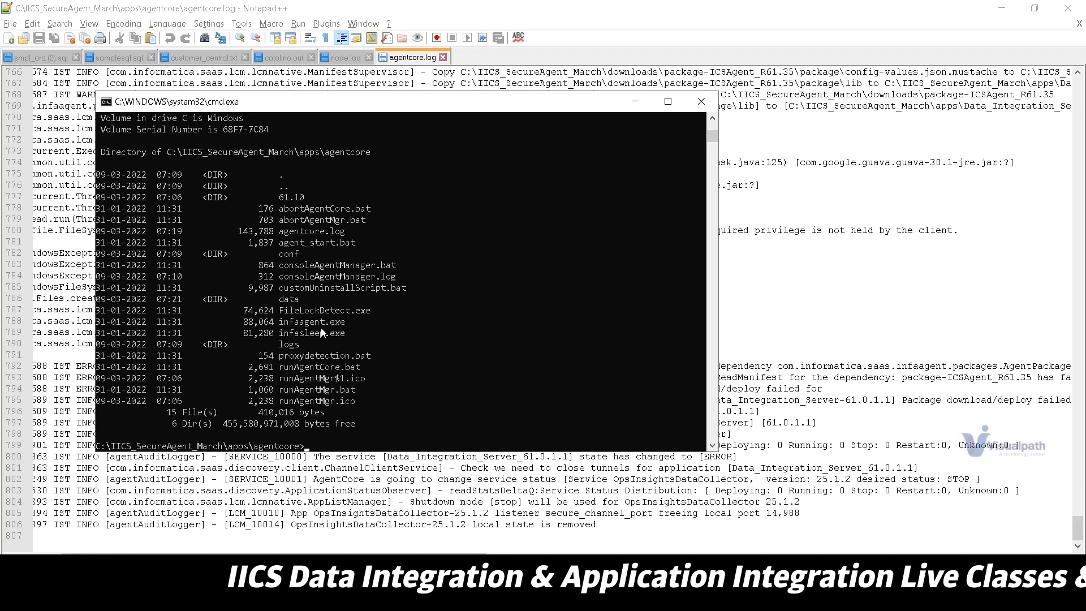
mouse_move(125, 599)
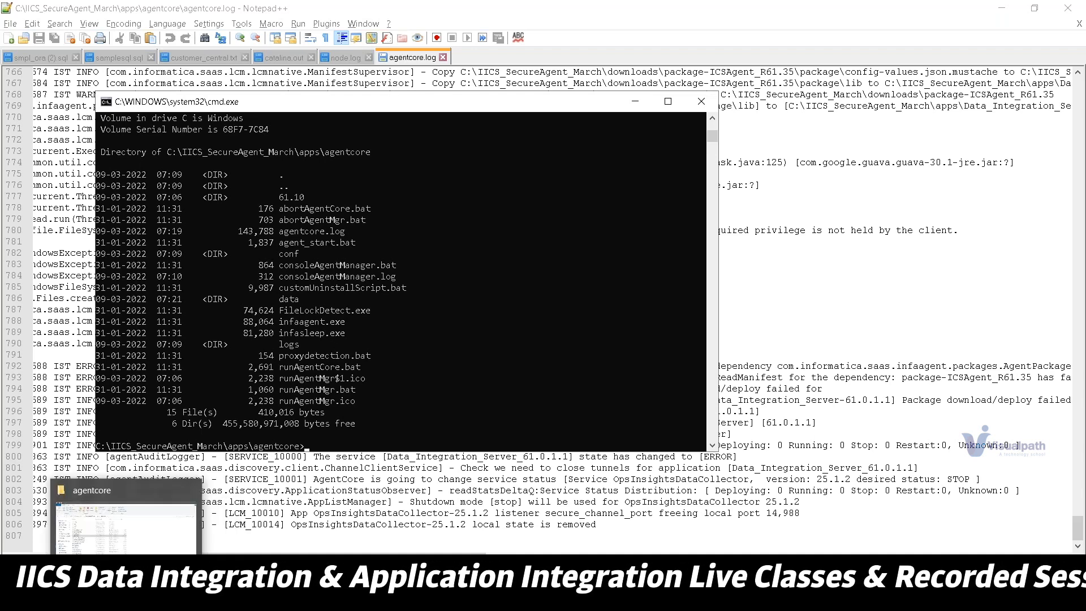
click(161, 546)
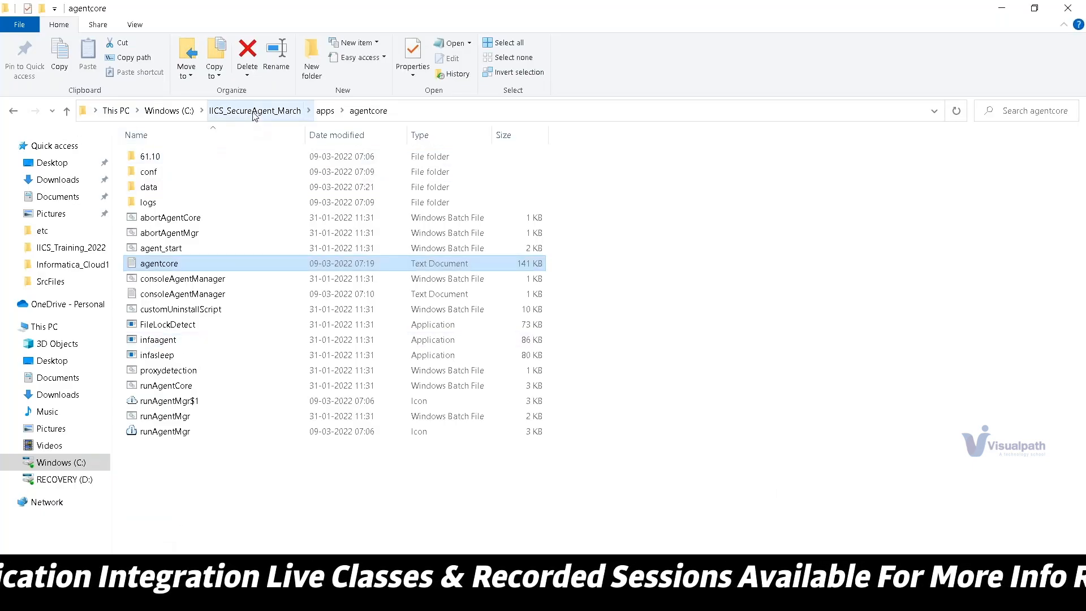
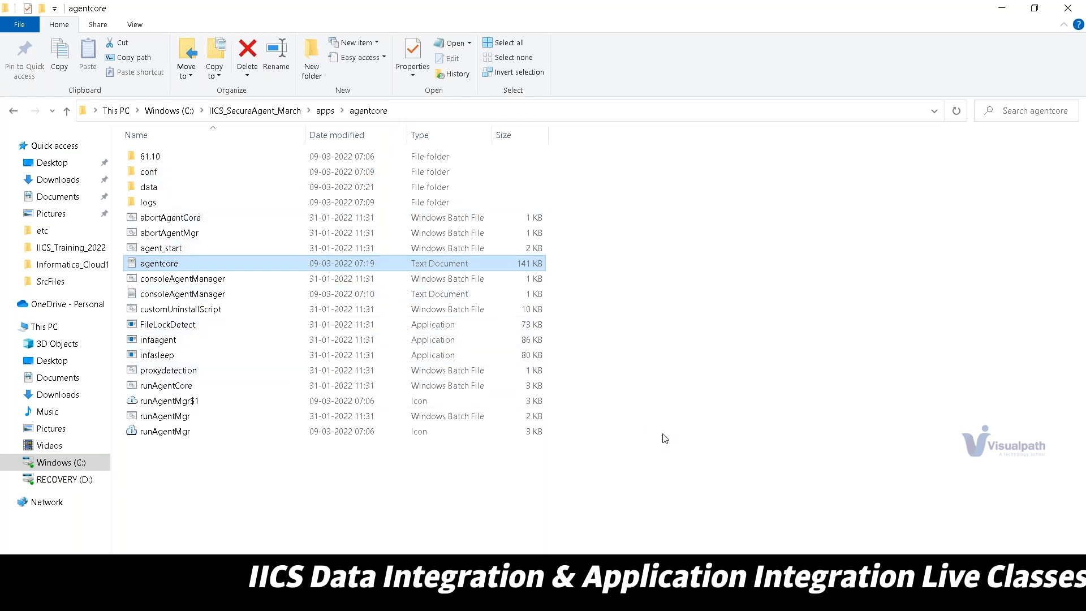
click(761, 495)
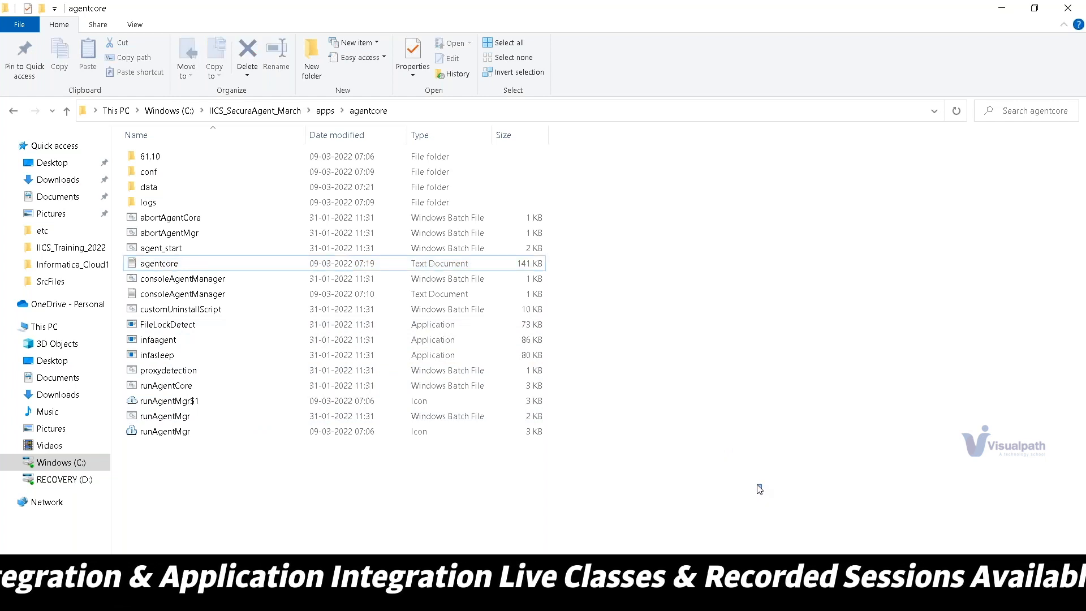
drag(759, 492, 762, 423)
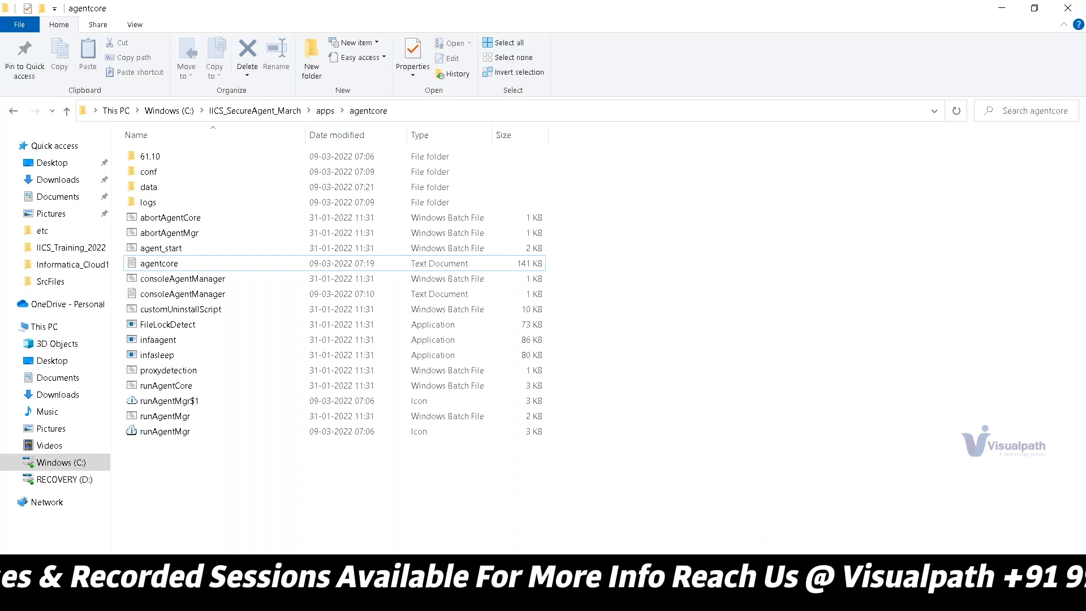
- Switch back to the agentcore Command Prompt and minimize the other one showing the Informatica 10.4.1 tomcat\bin directory
mouse_move(562, 600)
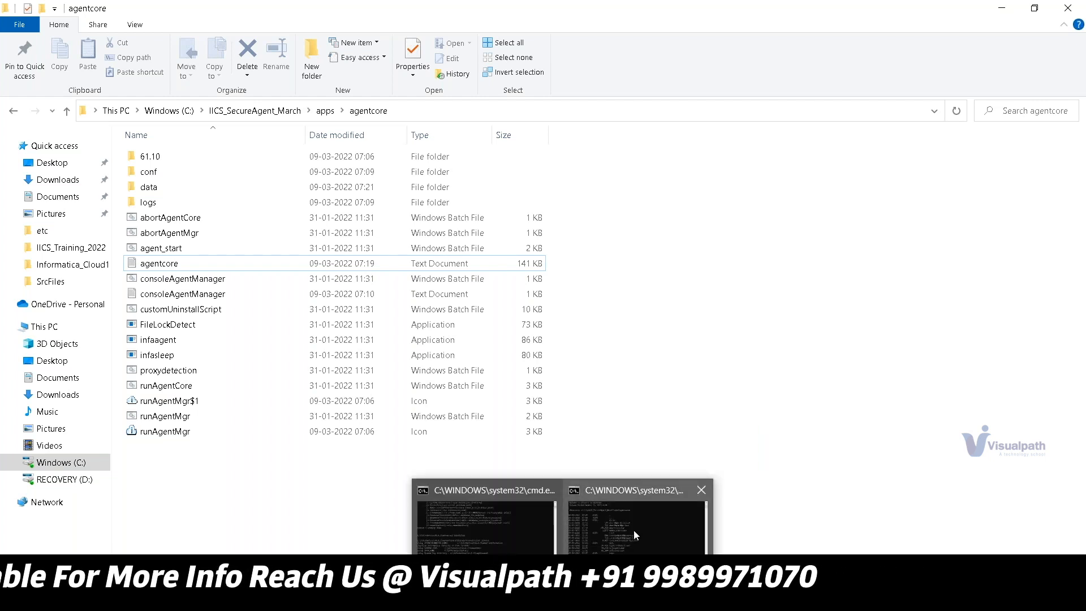
click(634, 530)
mouse_move(563, 599)
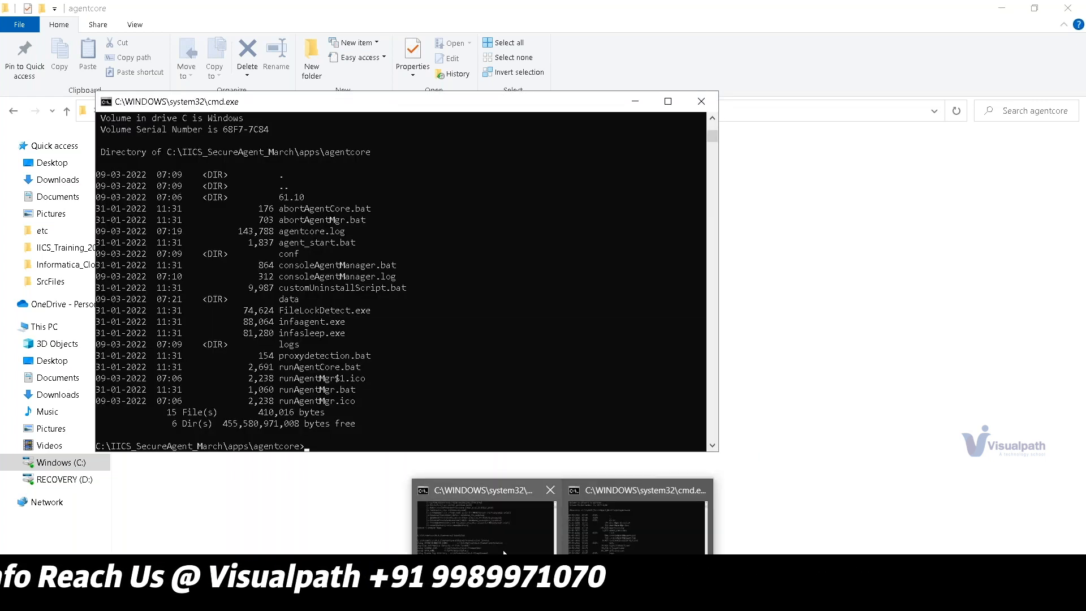
click(504, 551)
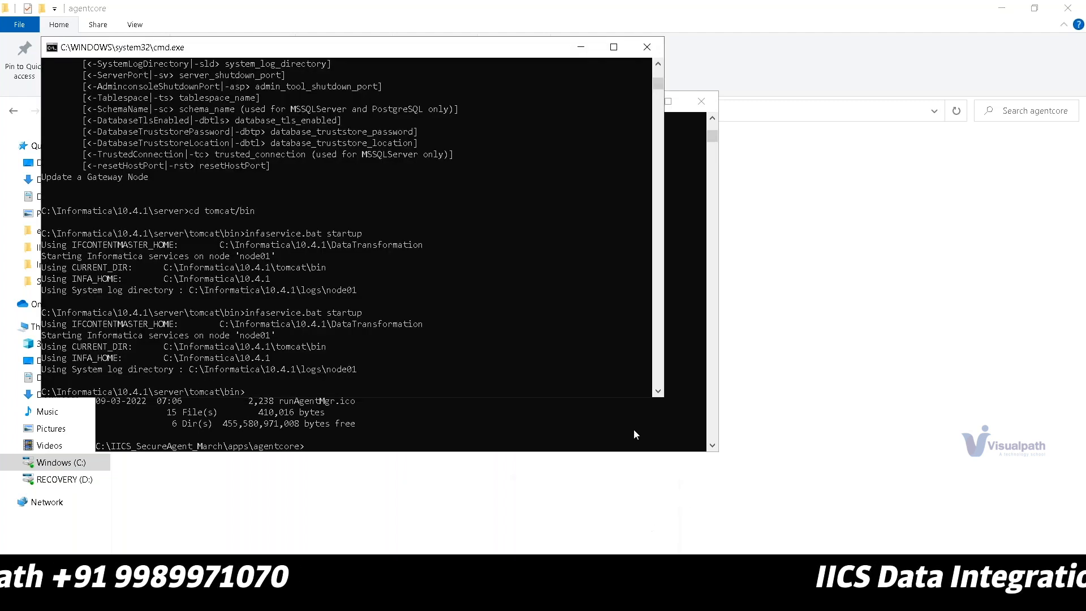
click(634, 428)
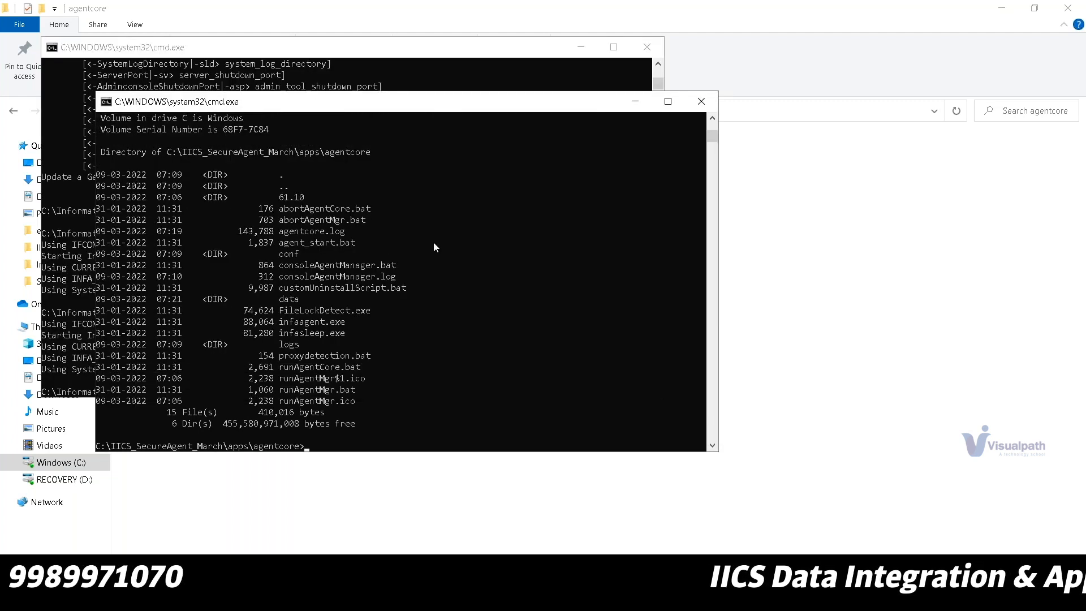
click(579, 53)
click(581, 53)
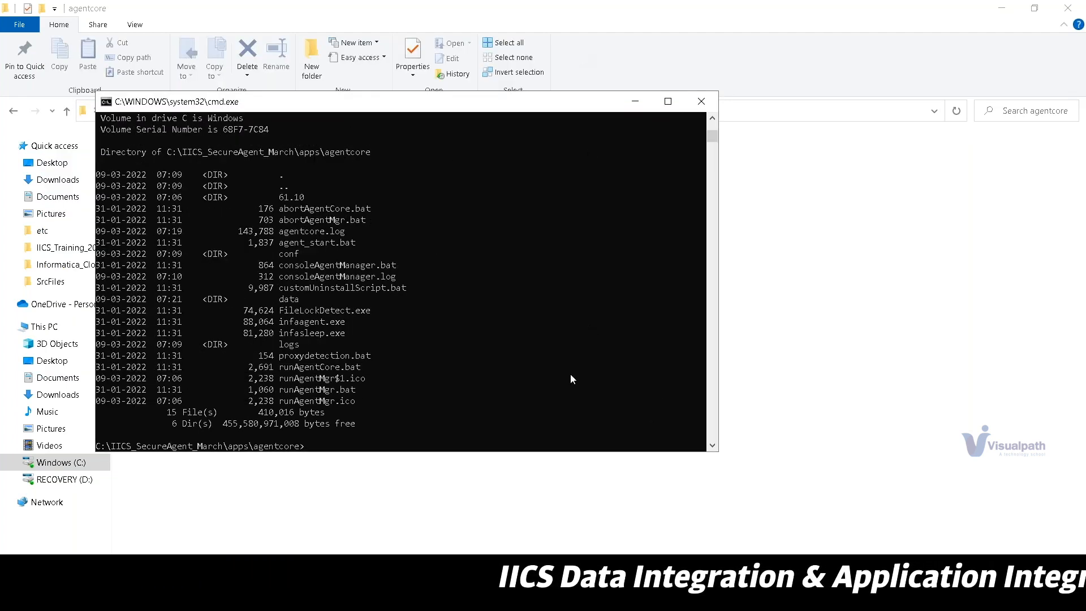
- Copy agent_start.bat from the directory listing and run it in the agentcore folder
scroll(509, 418, down, 1)
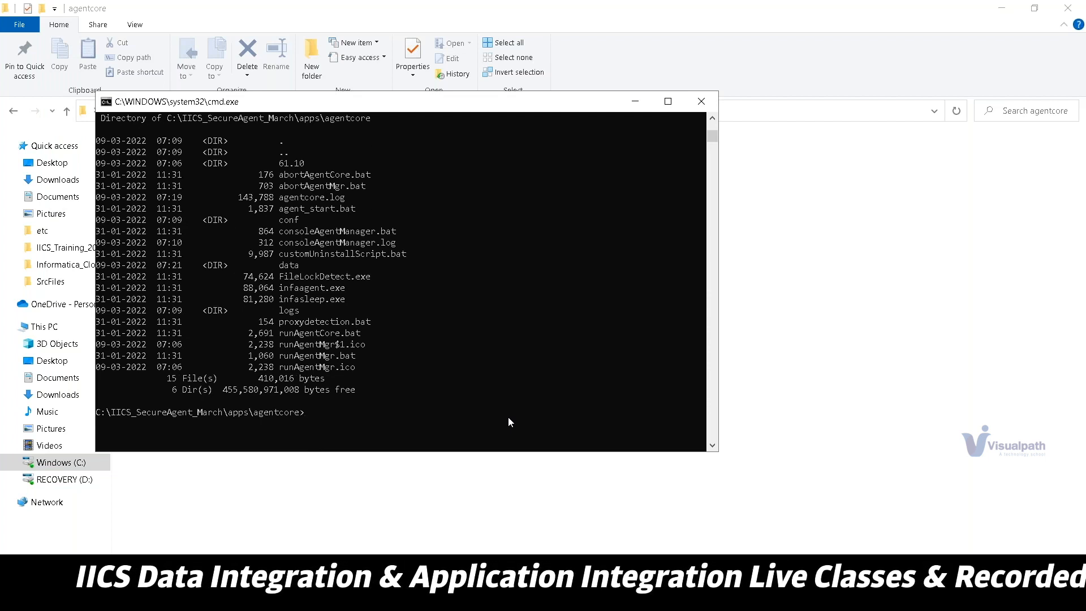
scroll(510, 419, down, 2)
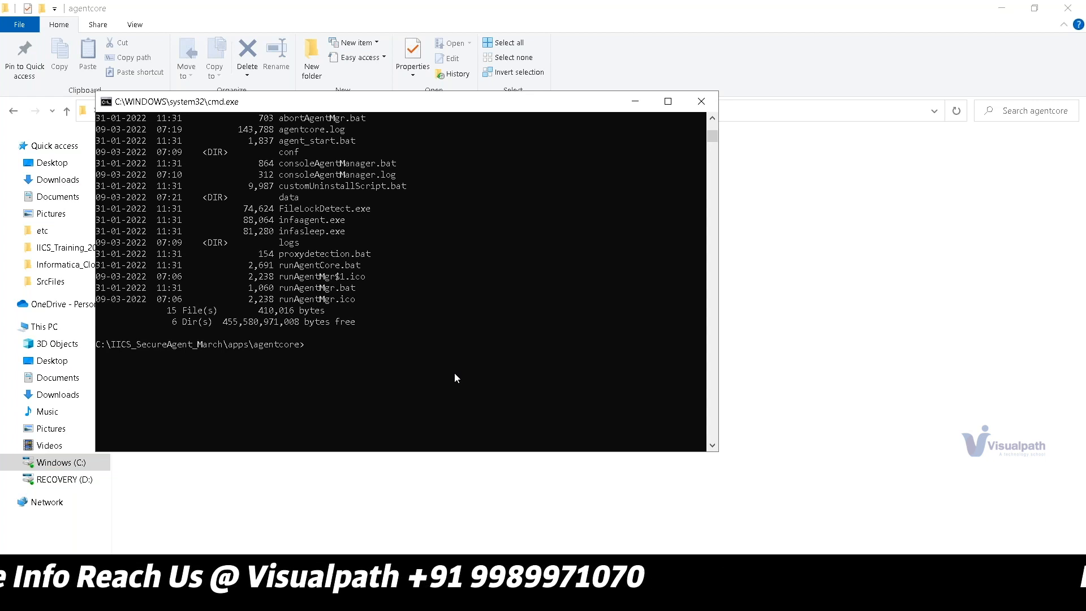
scroll(457, 378, up, 1)
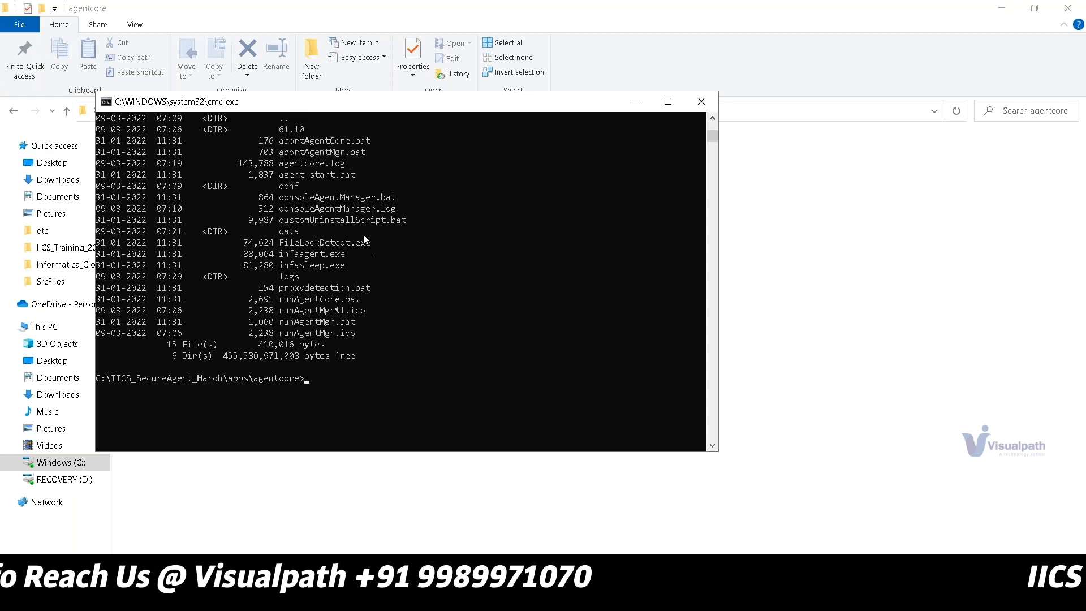
double_click(325, 176)
right_click(476, 287)
right_click(477, 287)
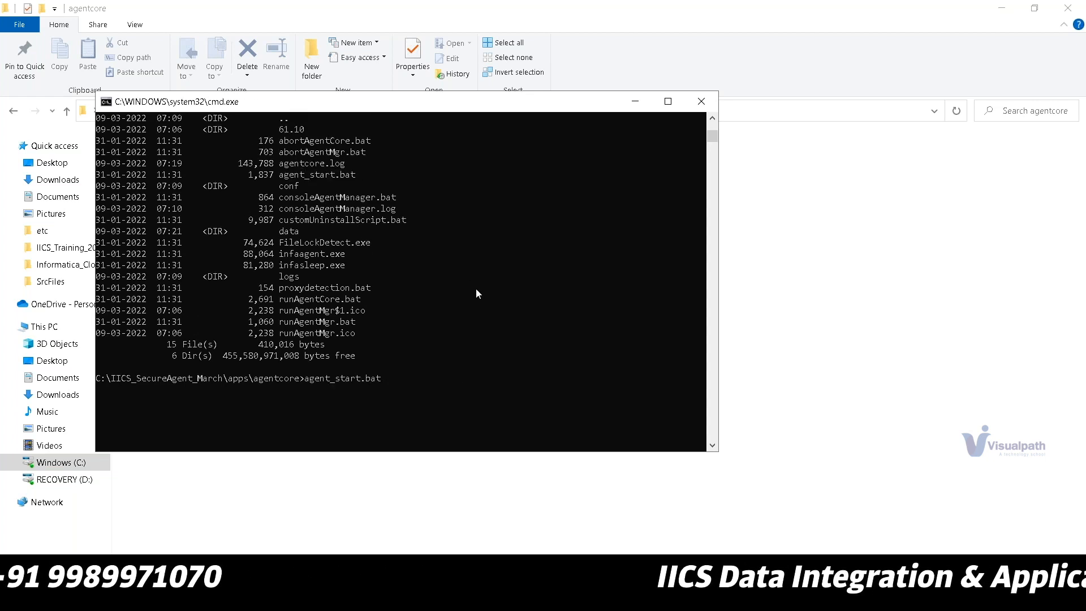
key(Return)
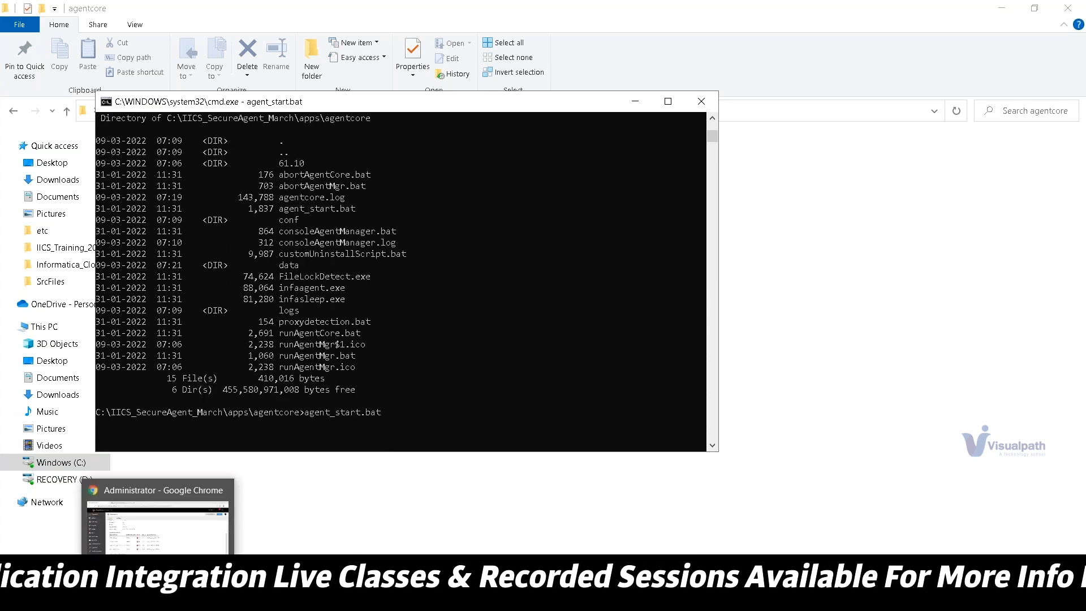
- Switch to the Informatica Administrator page in Chrome and refresh the status of LocalAgent1
click(158, 501)
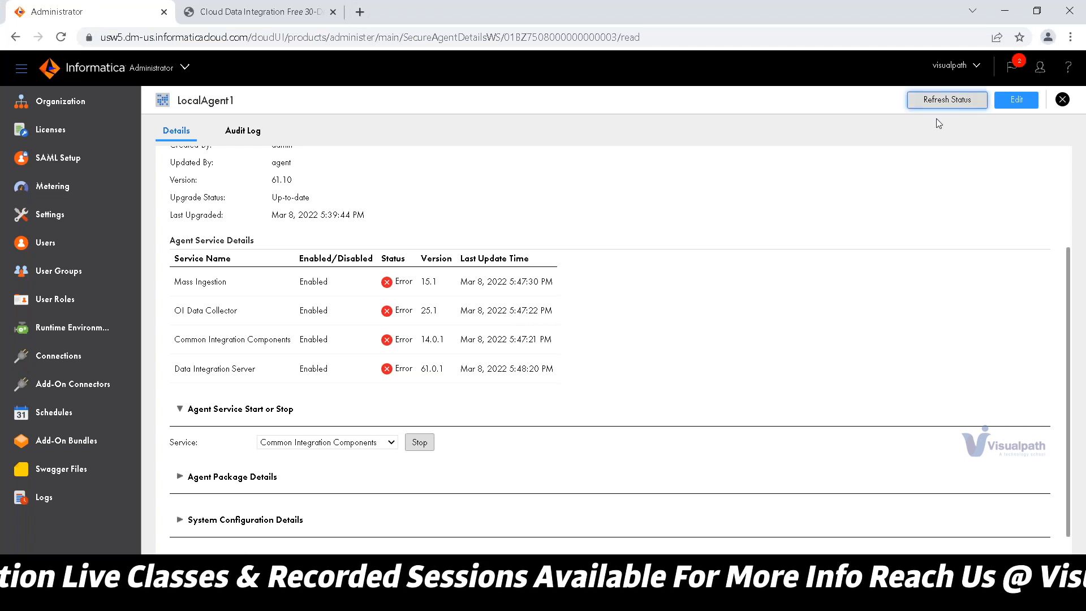
scroll(508, 498, up, 3)
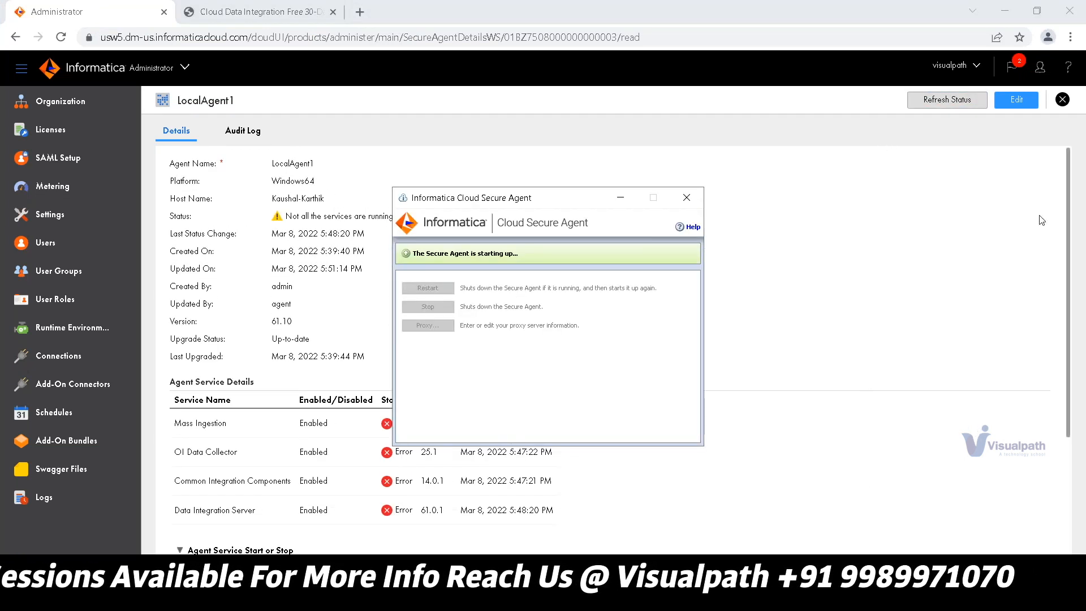
click(955, 103)
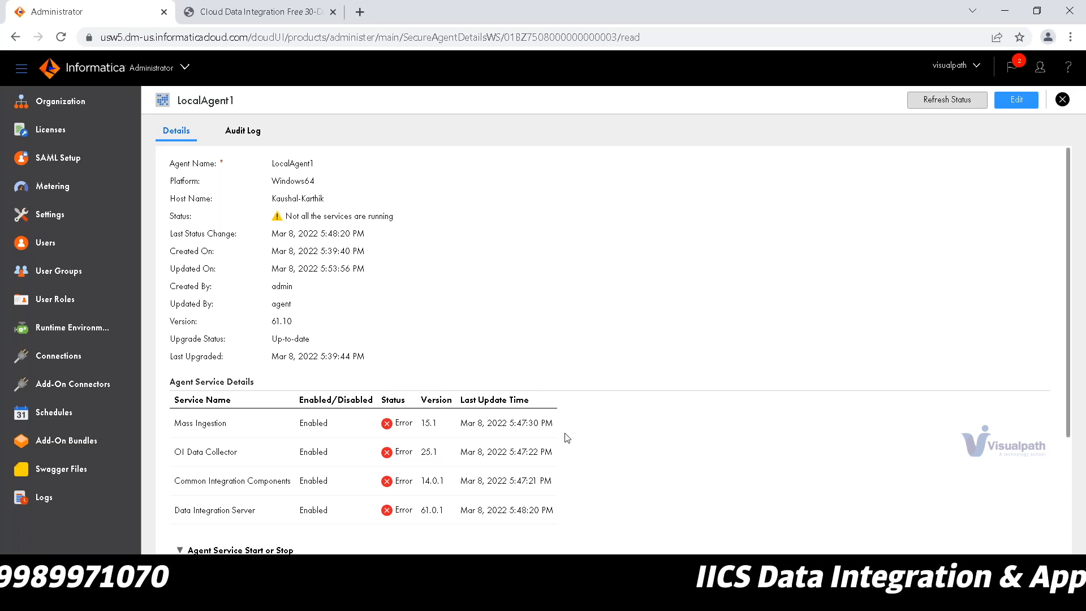
- Bring up the Windows Security Alert and allow Zulu Platform x64 Architecture through the firewall on private and public networks
mouse_move(688, 599)
mouse_move(843, 600)
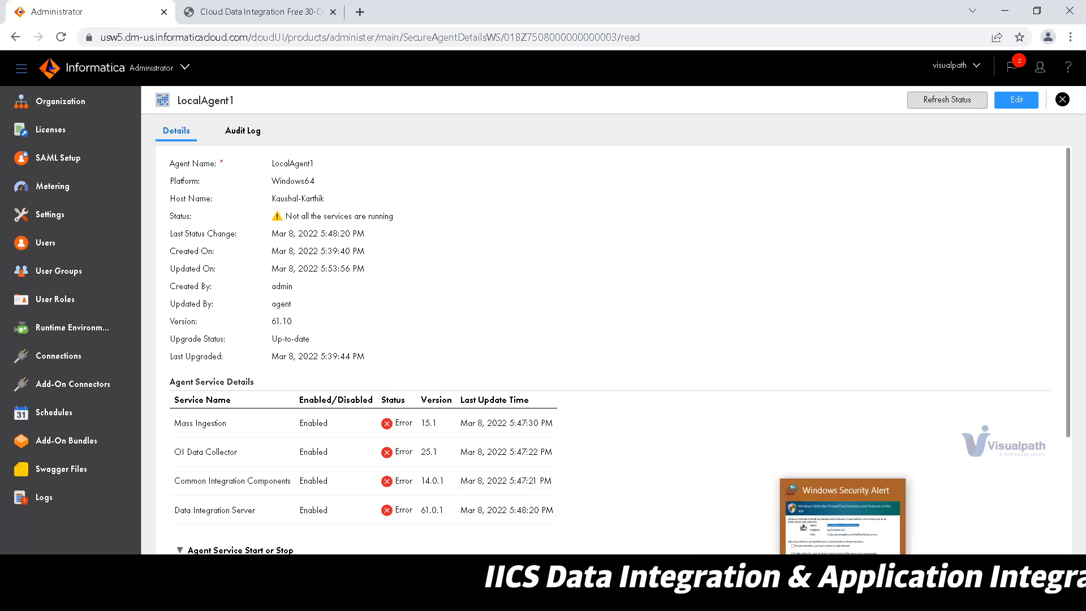
click(838, 535)
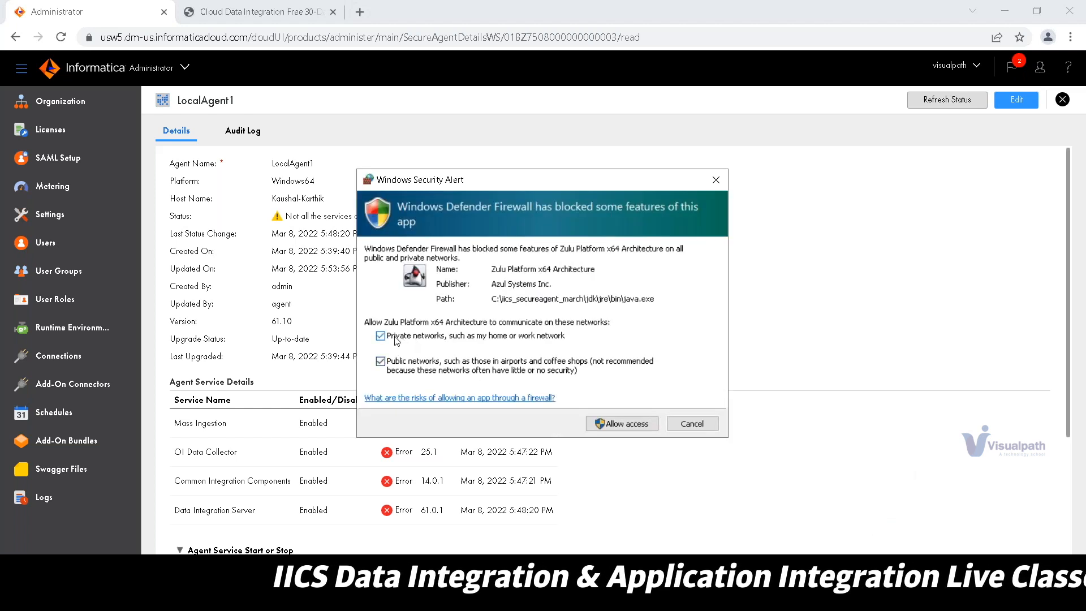
click(637, 427)
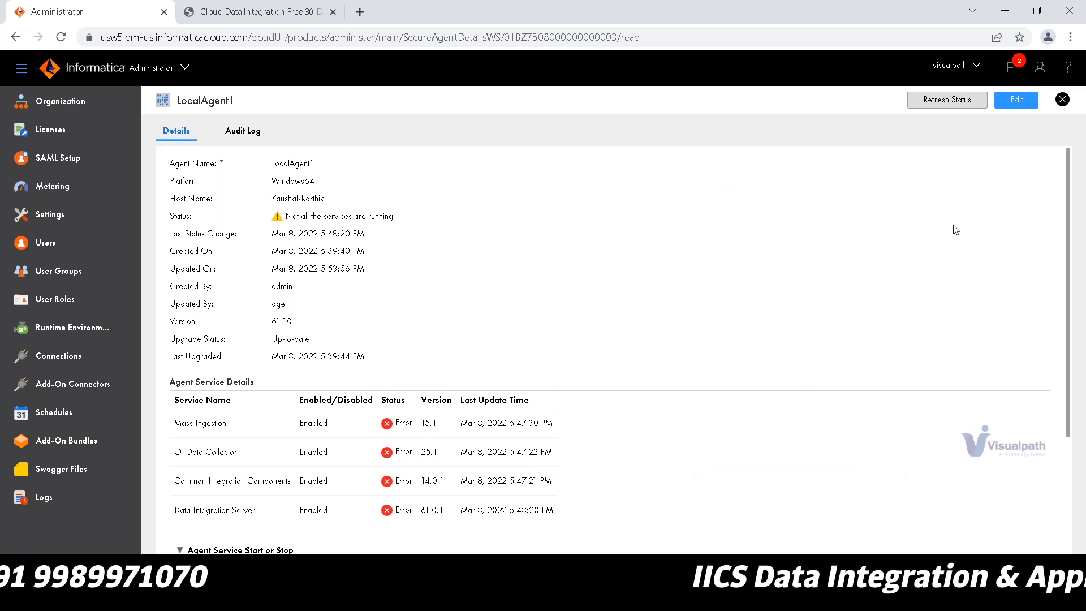
- Refresh LocalAgent1's service status again and show its audit log
click(948, 100)
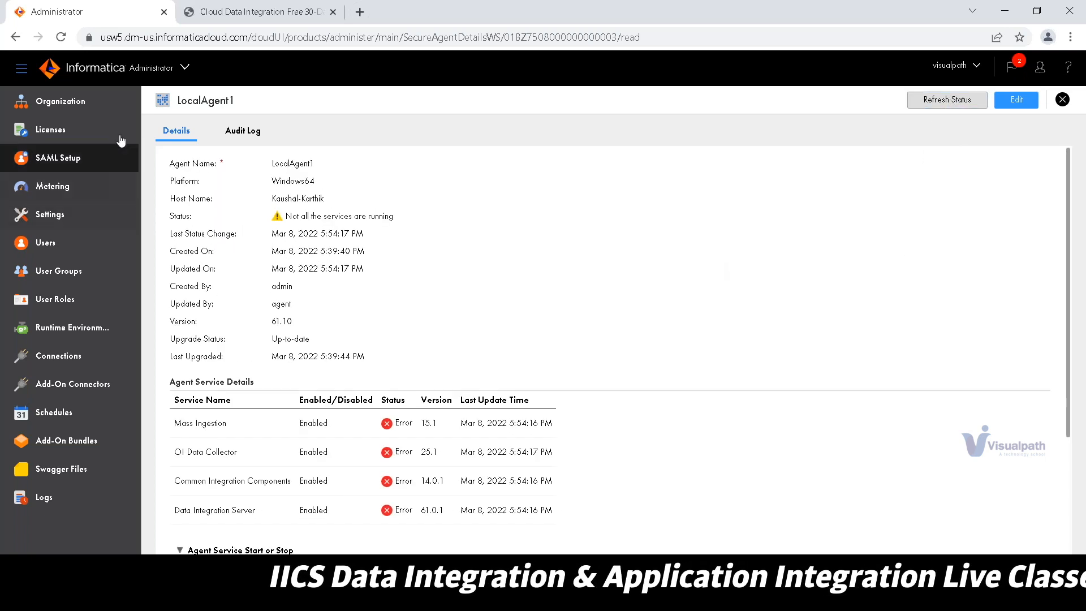
click(242, 131)
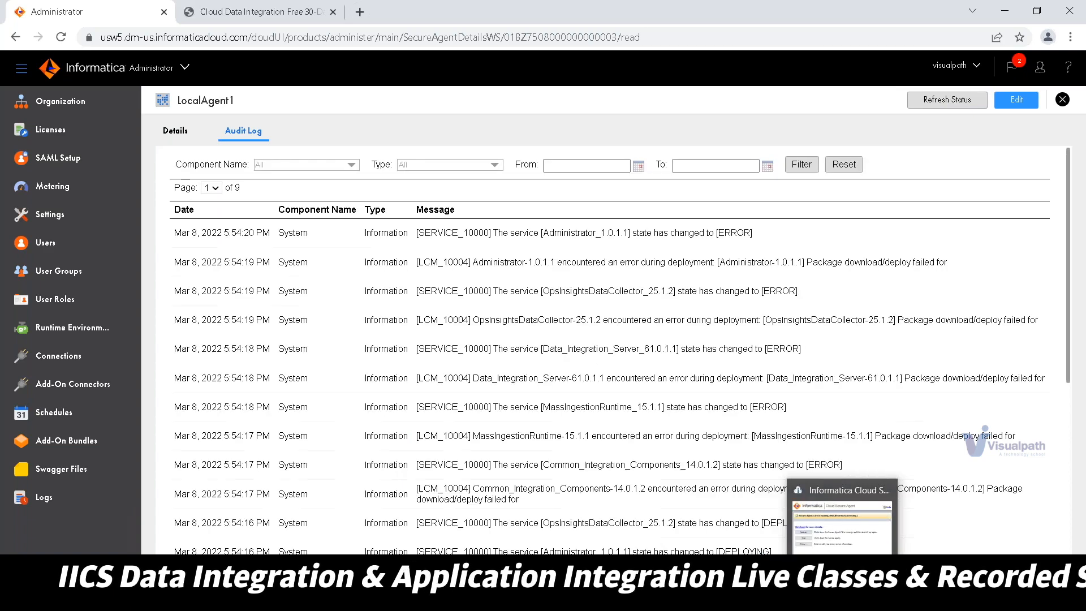
- Check the agent_start.bat output in the Command Prompt and examine the newest entries at the end of agentcore.log in Notepad++
mouse_move(585, 600)
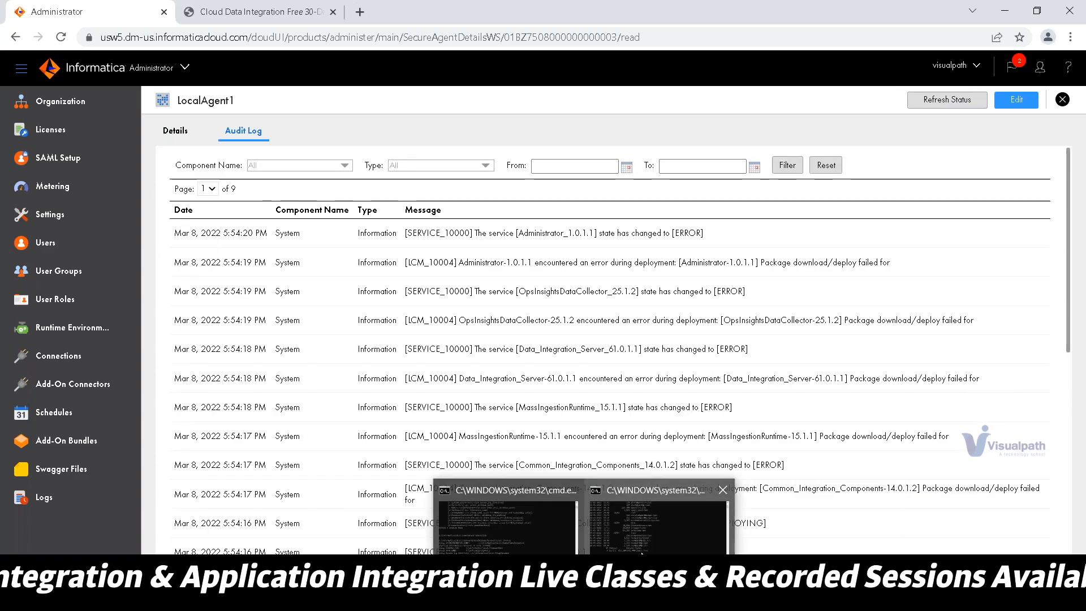
click(656, 523)
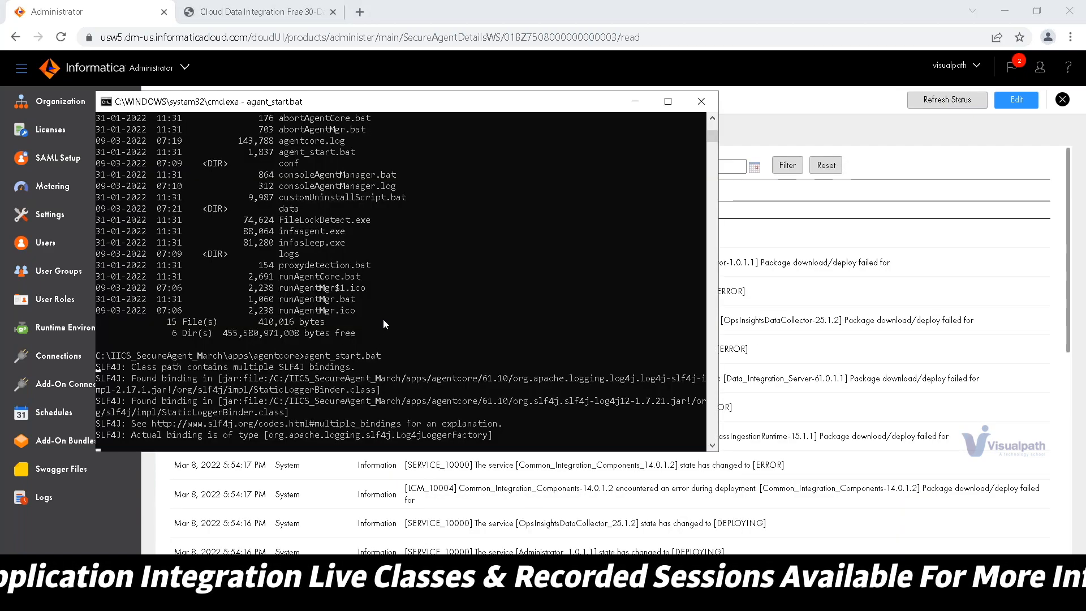
scroll(383, 319, down, 1)
mouse_move(810, 600)
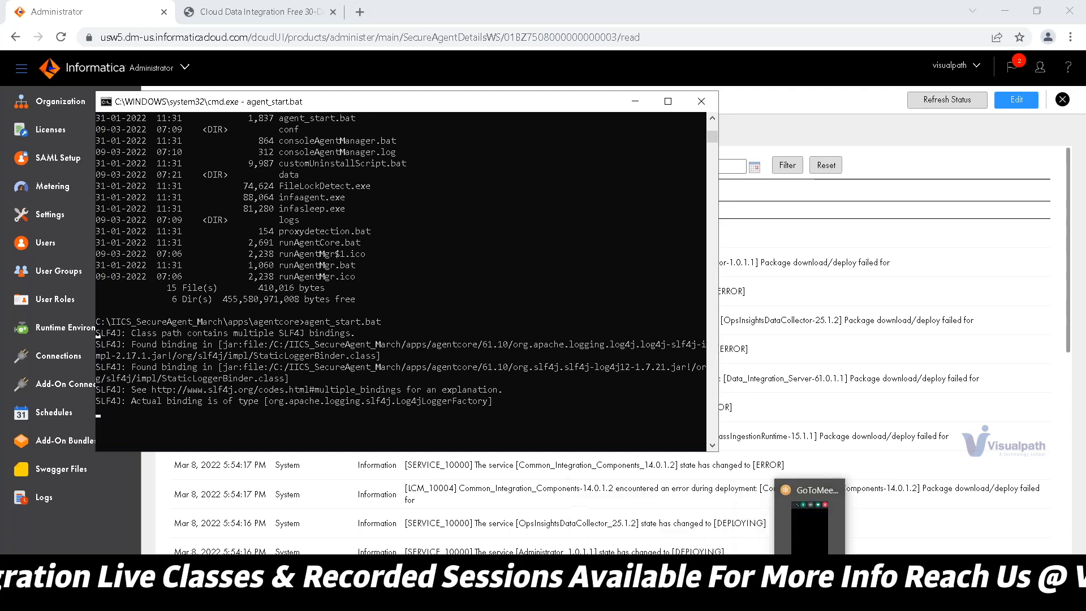
mouse_move(616, 599)
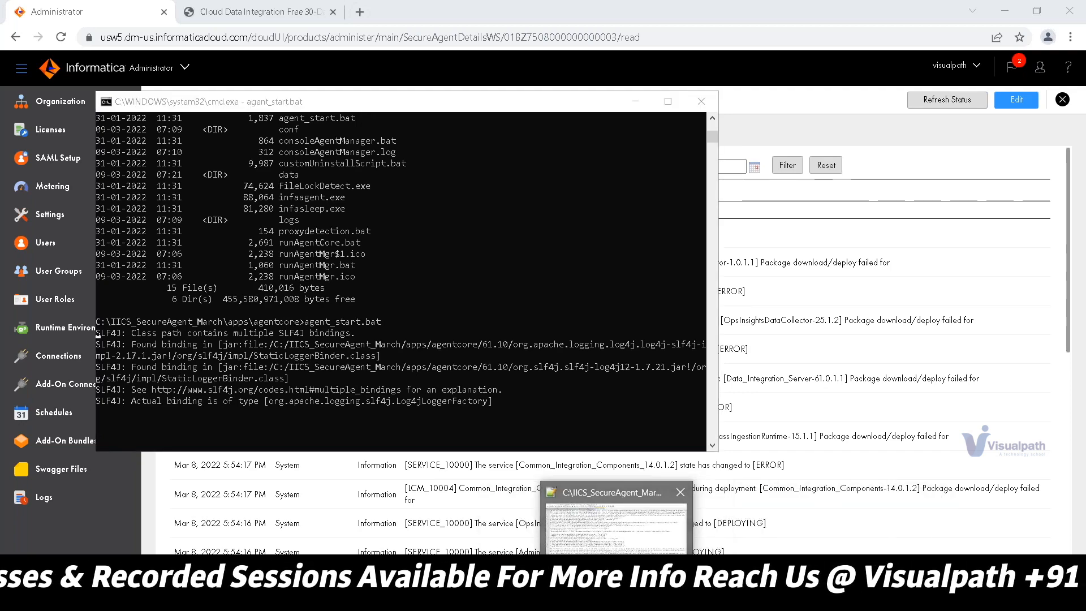
click(616, 526)
click(588, 360)
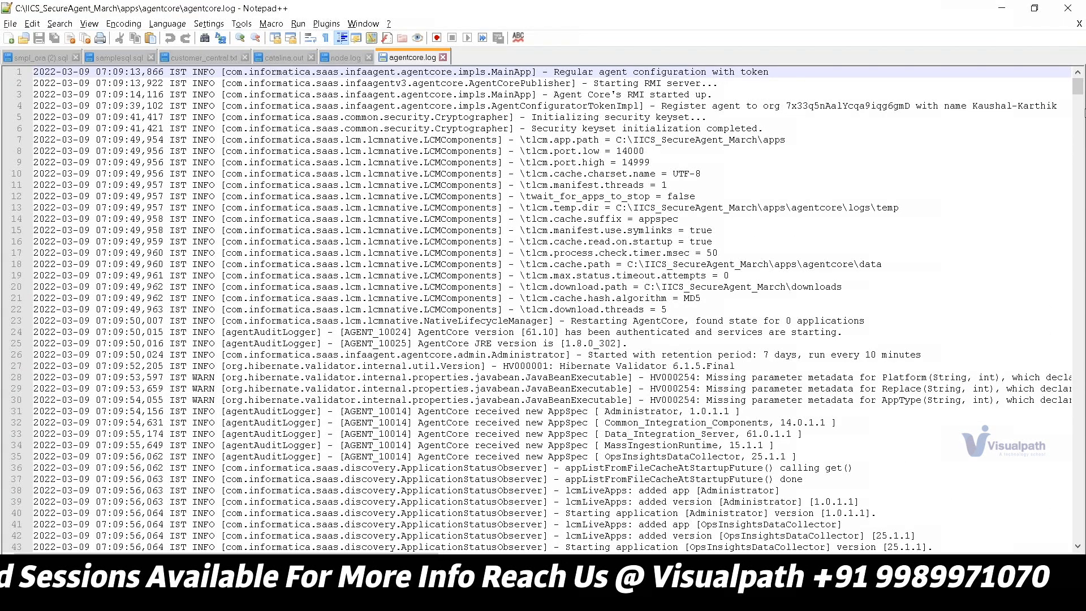
drag(1078, 86, 1052, 545)
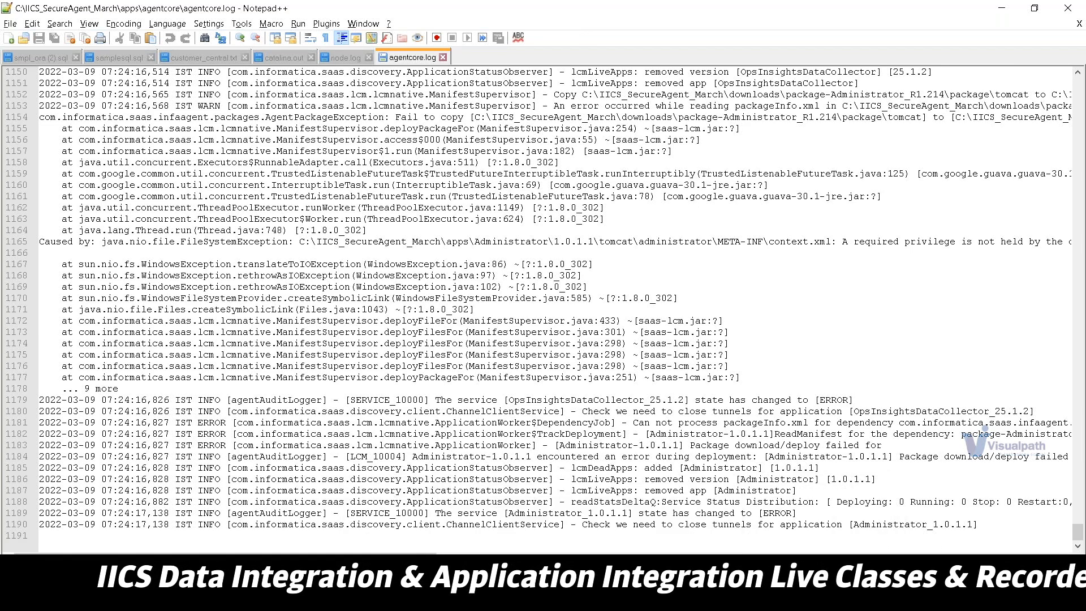
- Return to the LocalAgent1 audit log in Chrome and refresh the agent's status
mouse_move(161, 599)
click(162, 527)
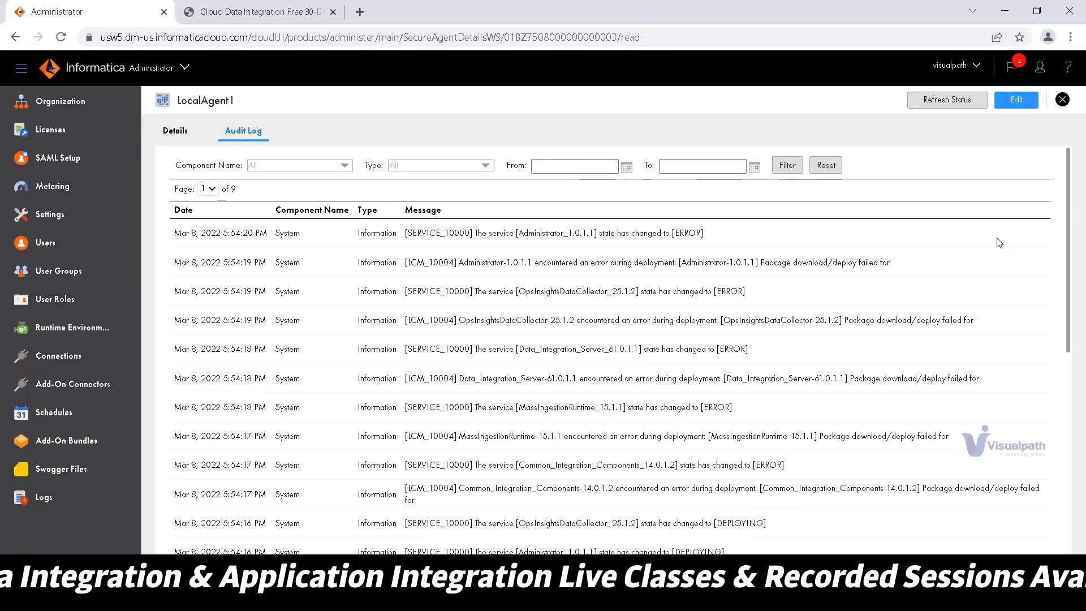
click(967, 97)
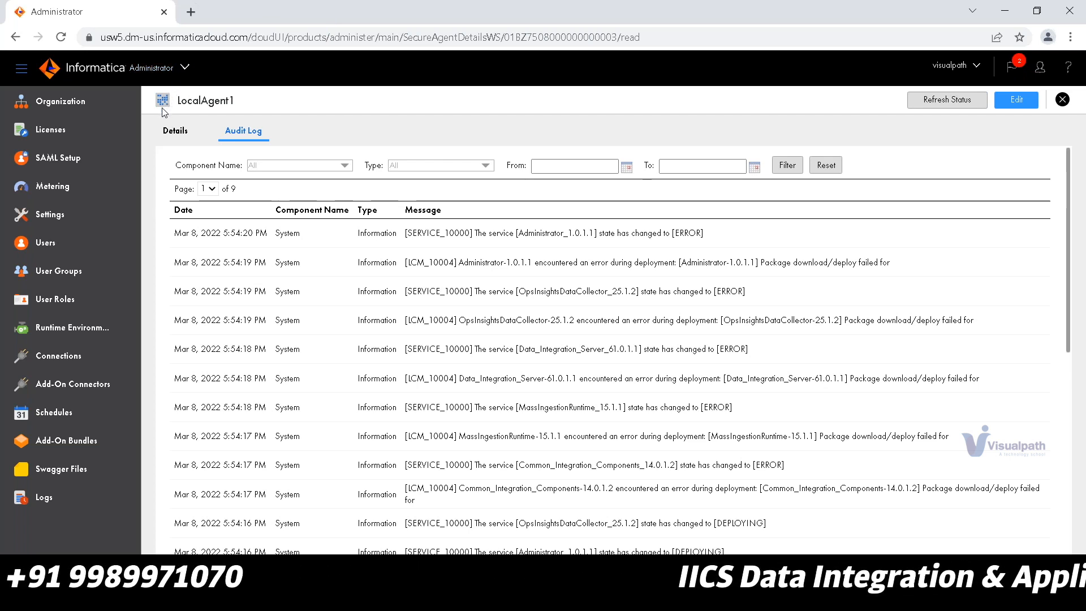
- Review the Organization details and browse the feature list on the Licenses page
click(93, 110)
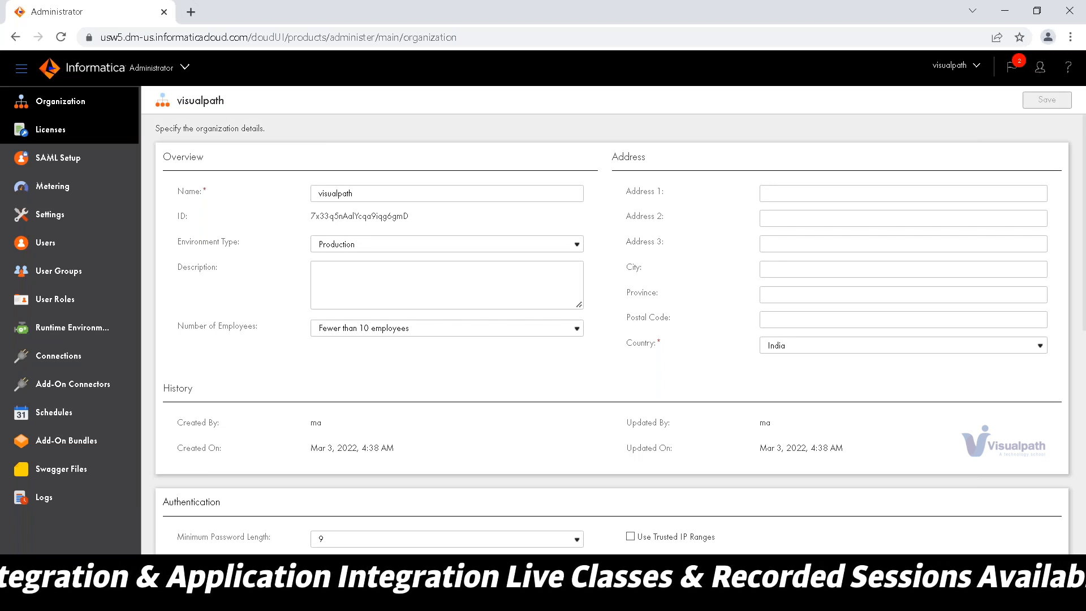
click(51, 130)
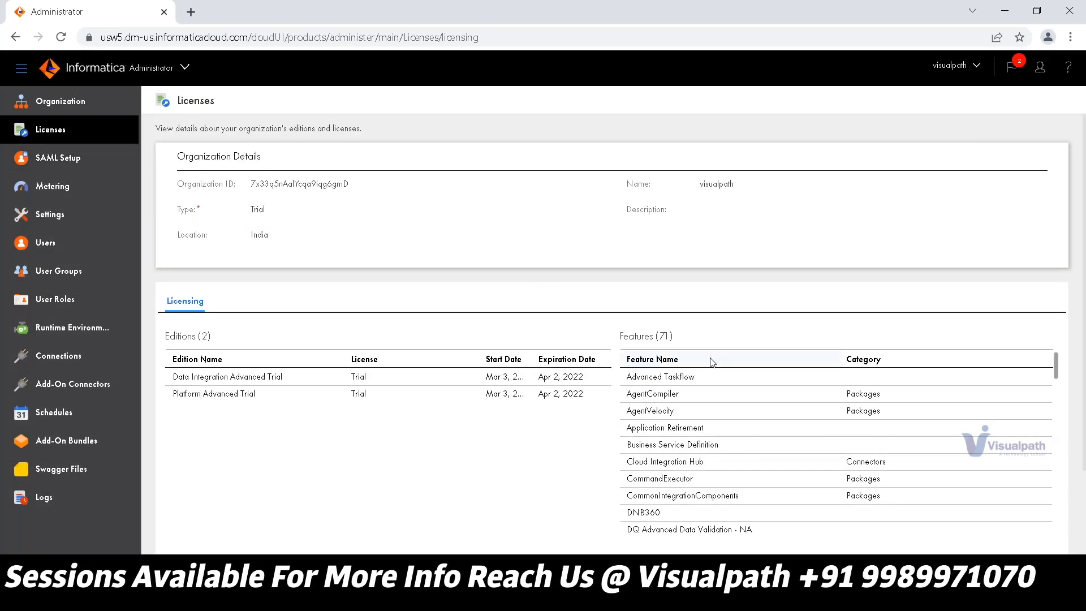
scroll(714, 368, down, 1)
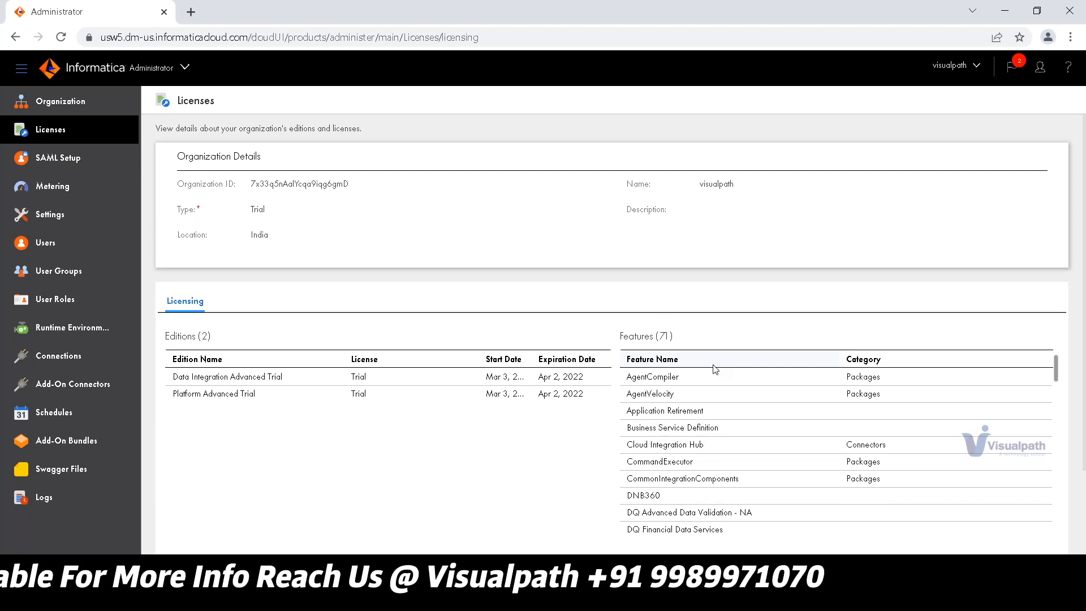
scroll(715, 369, down, 1)
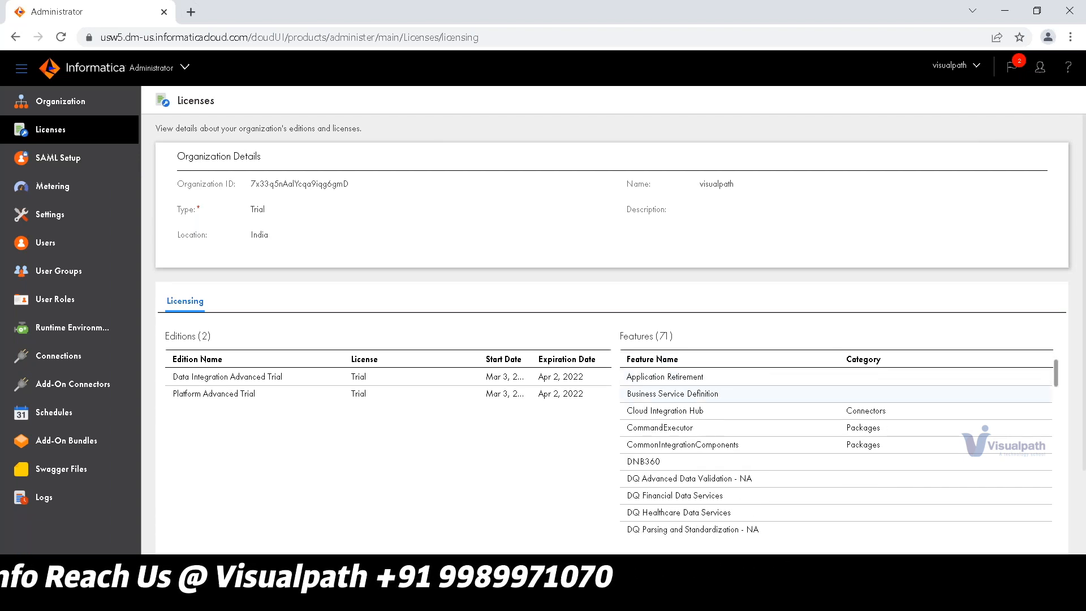
- Review the SAML Setup page down to the service provider settings and SAML role mapping
click(70, 164)
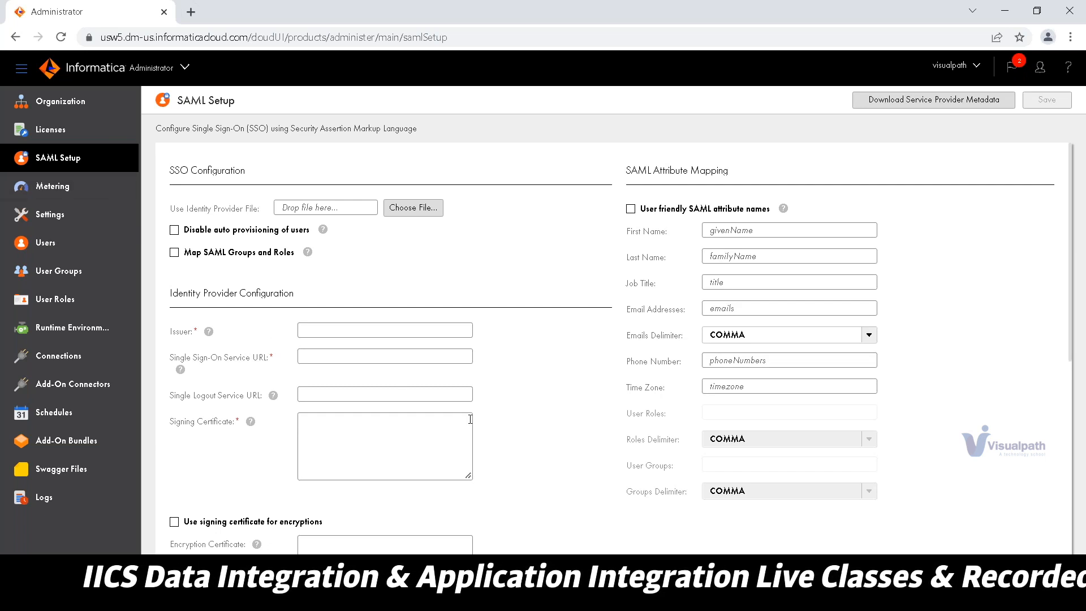
scroll(470, 419, down, 6)
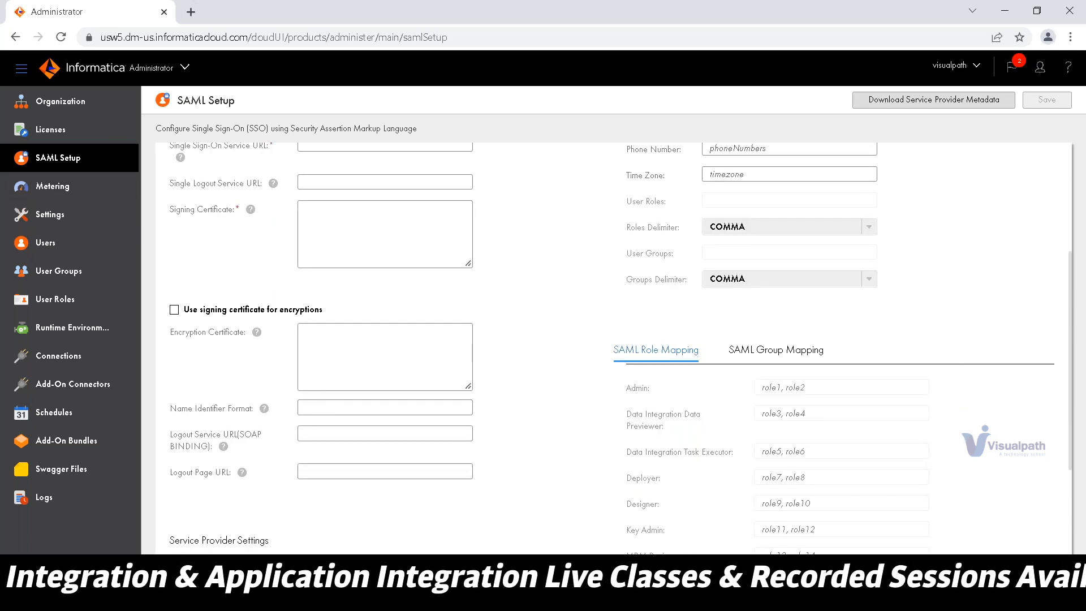
scroll(481, 429, down, 1)
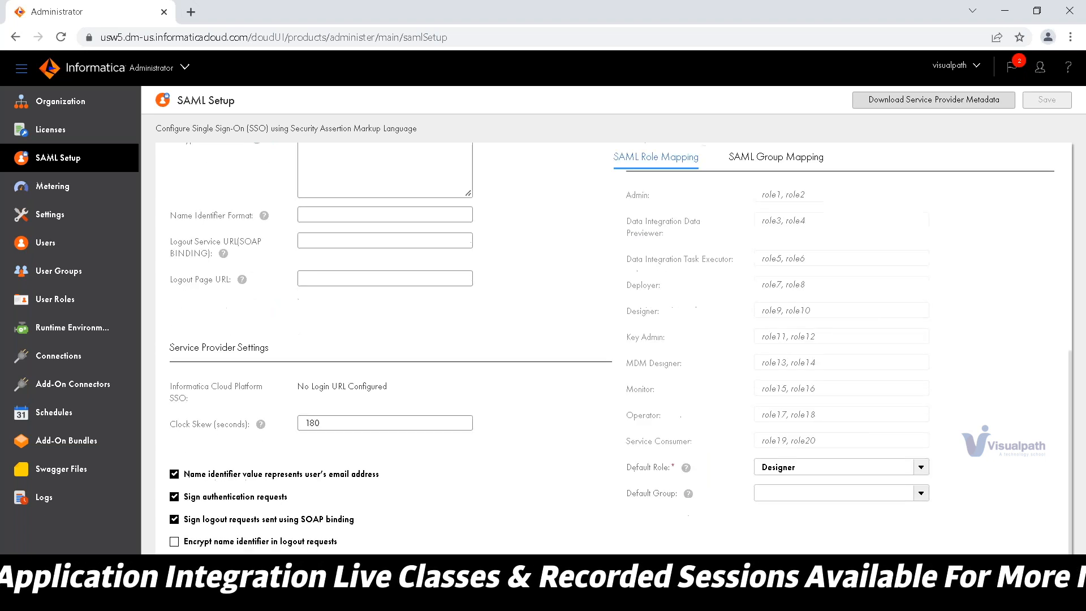
- Look over the Metering, Users and Connections pages of the Administrator service
click(49, 195)
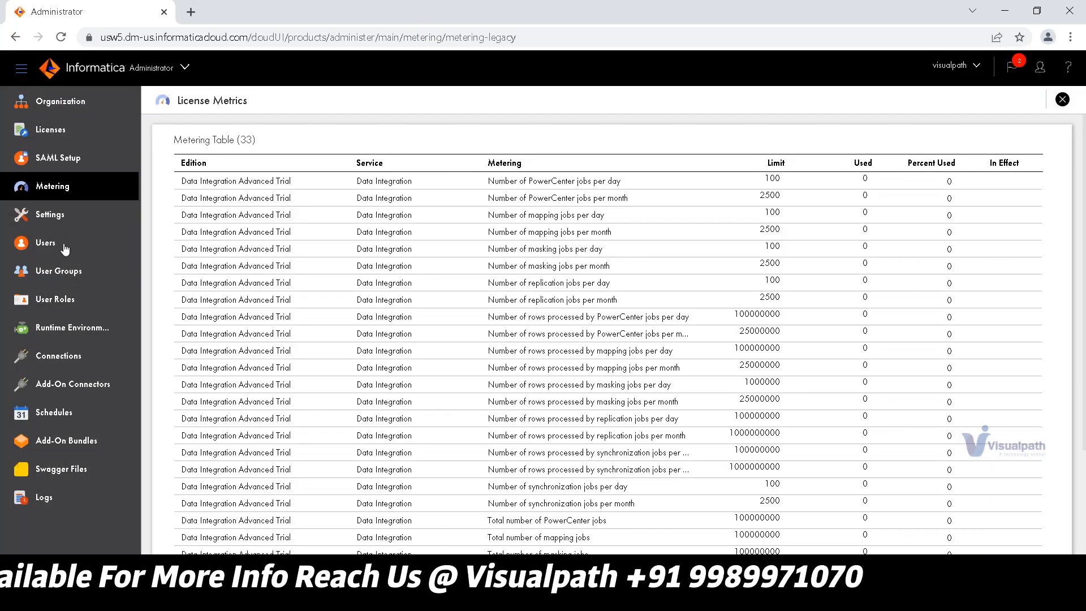
click(65, 247)
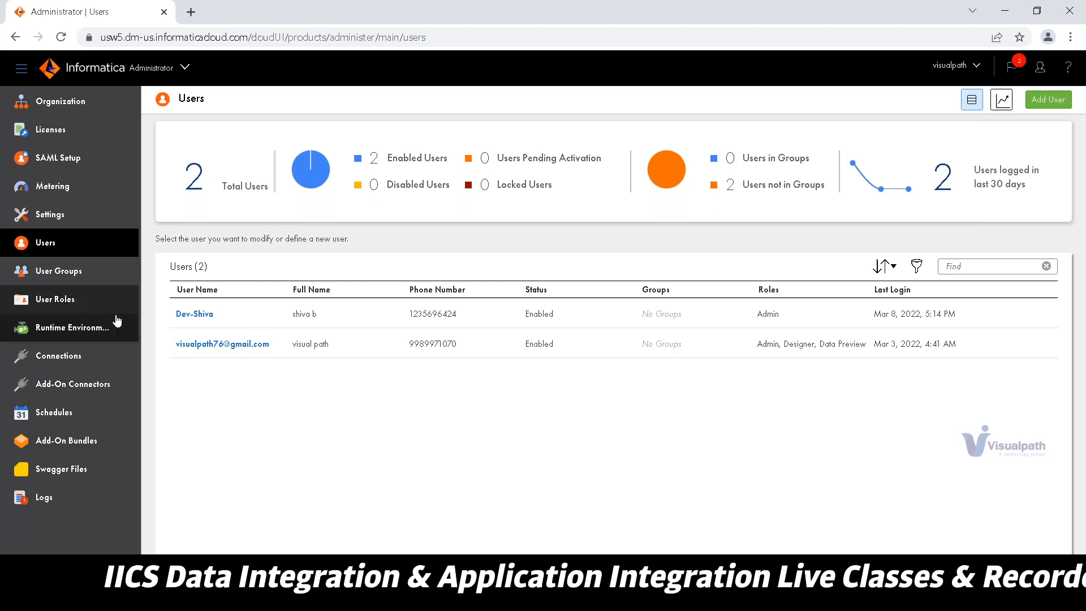
click(102, 358)
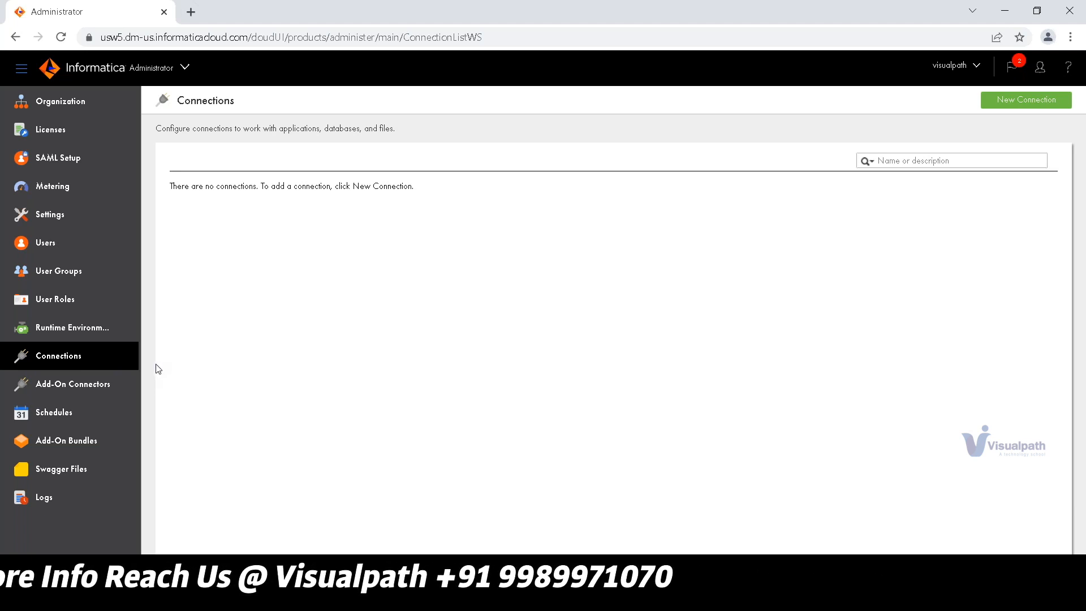
- Browse the catalogue of available connectors on the Add-On Connectors page
click(98, 394)
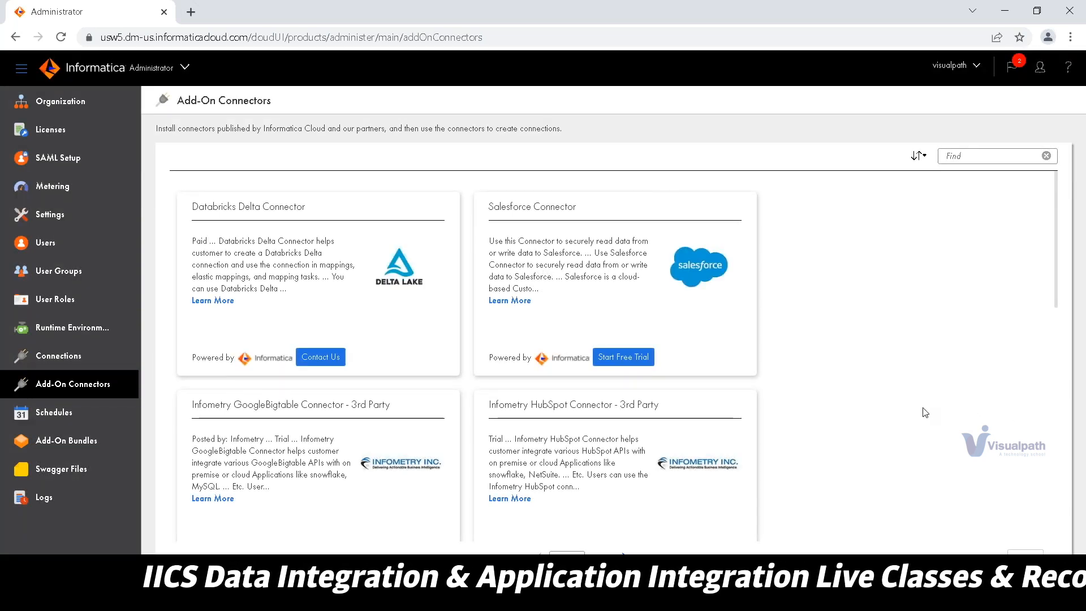
scroll(925, 413, down, 2)
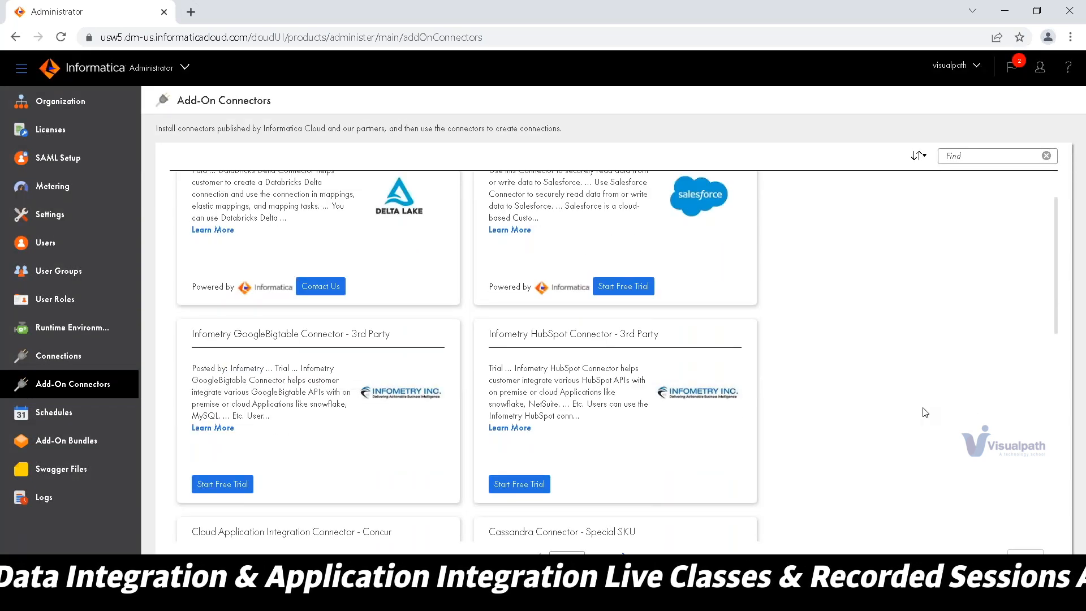
scroll(925, 413, down, 2)
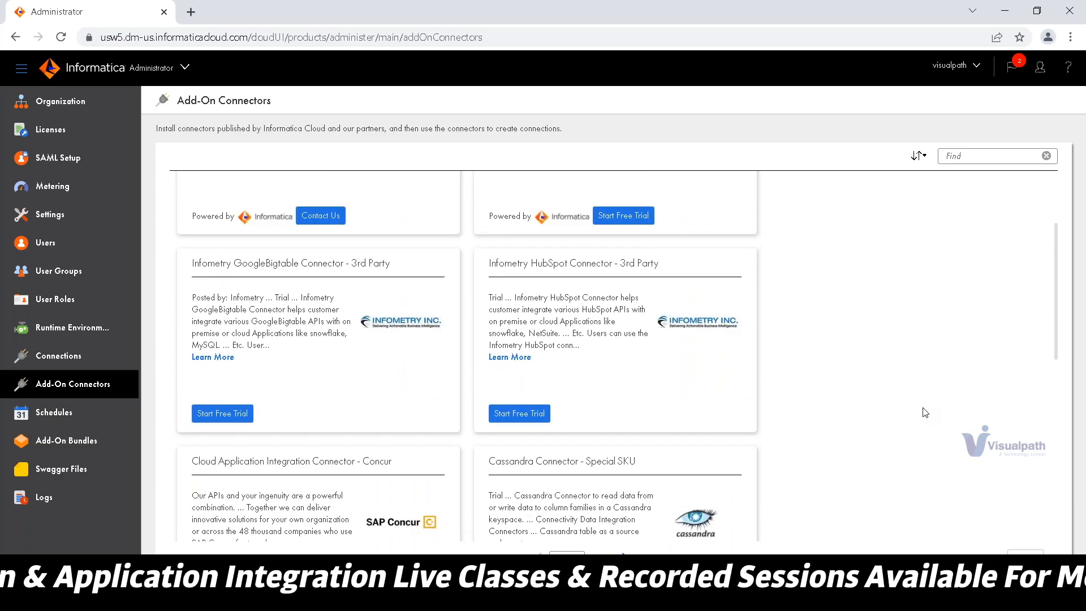
scroll(926, 413, down, 6)
scroll(925, 415, down, 4)
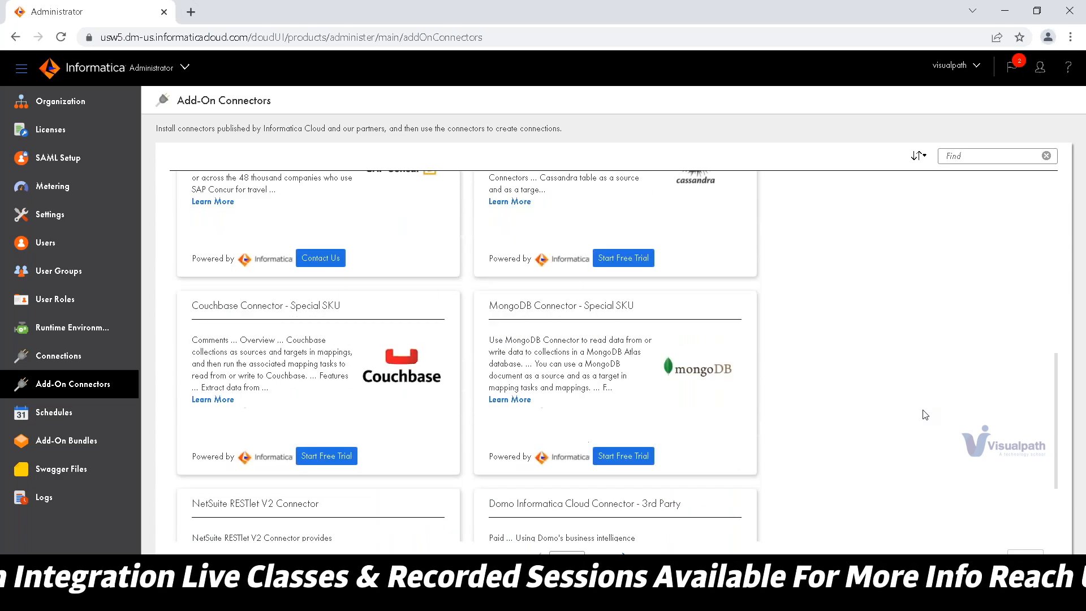
- Start a new connection from the Connections page and look through the available connection types
scroll(925, 414, down, 4)
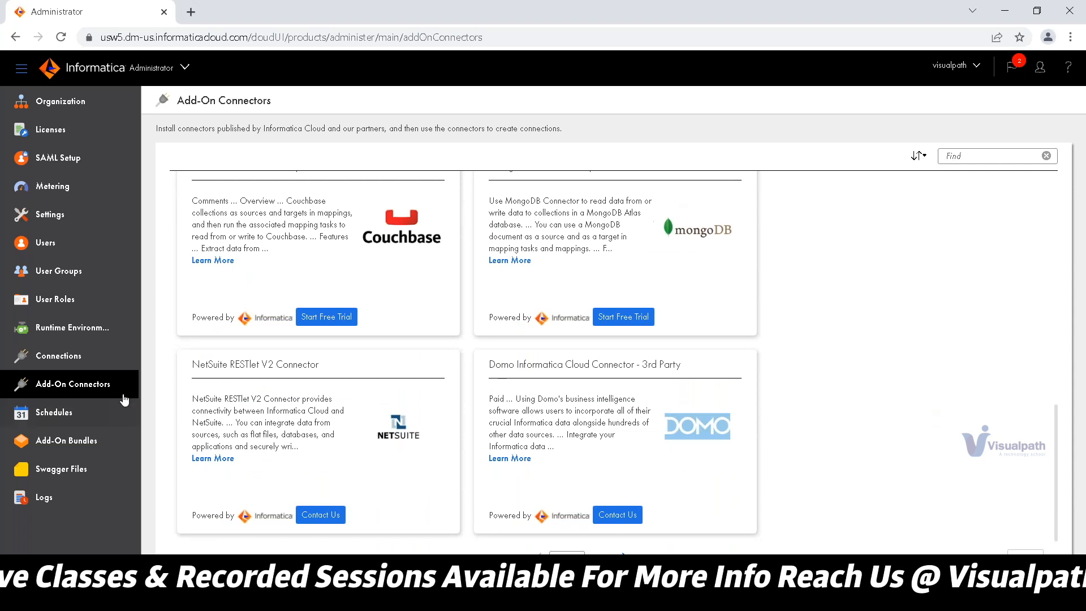
click(72, 354)
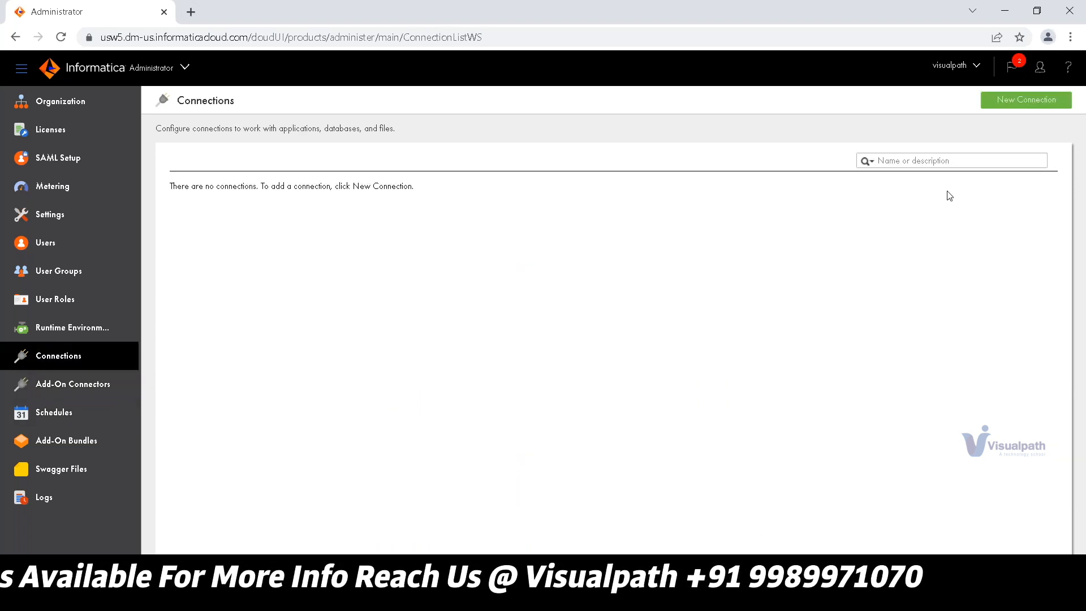
click(1017, 105)
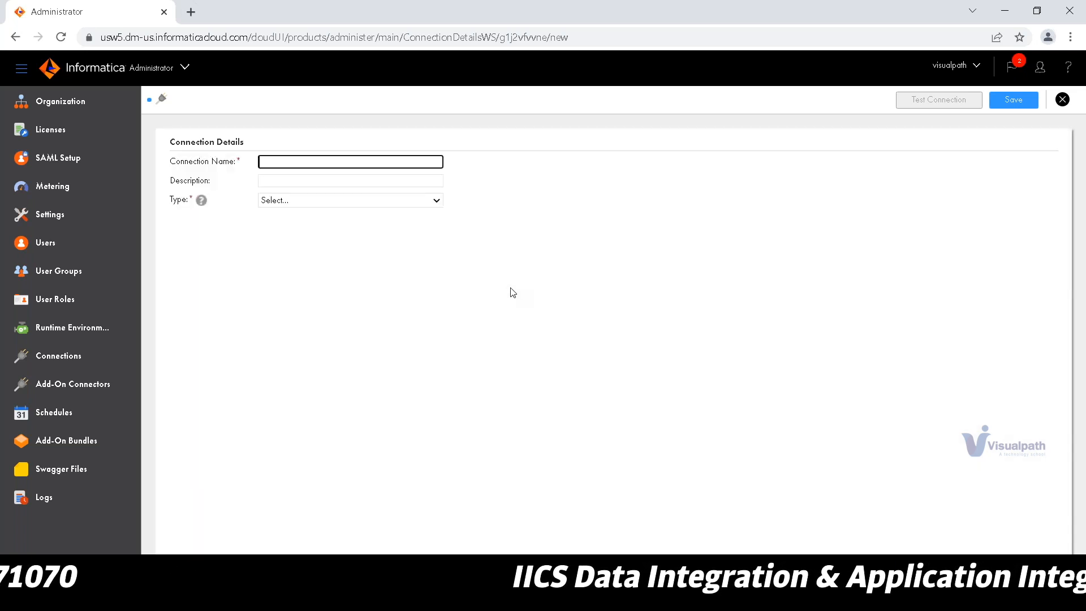
click(401, 200)
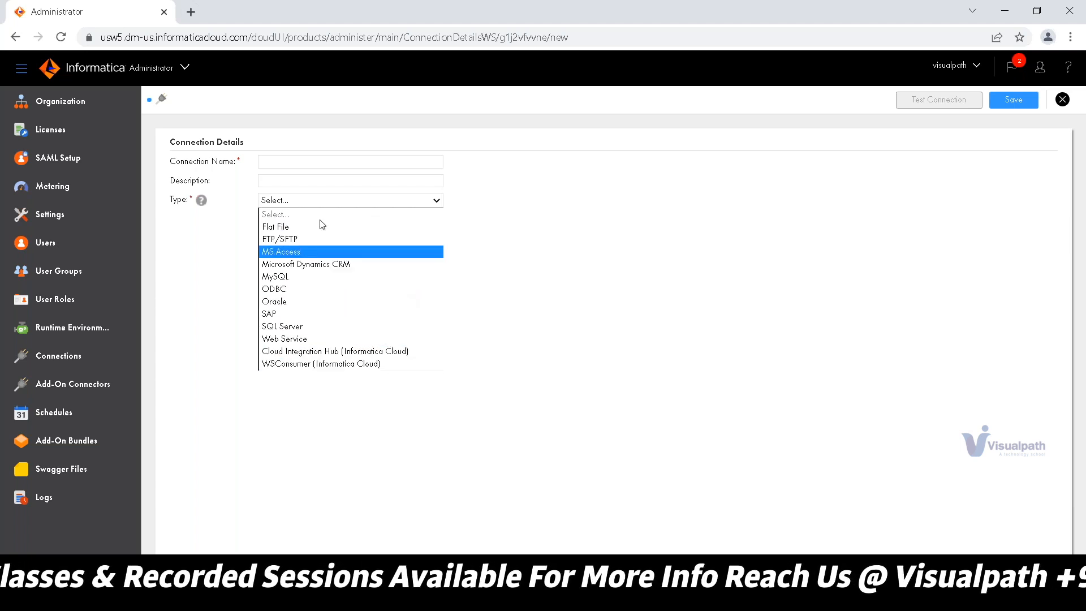
click(310, 164)
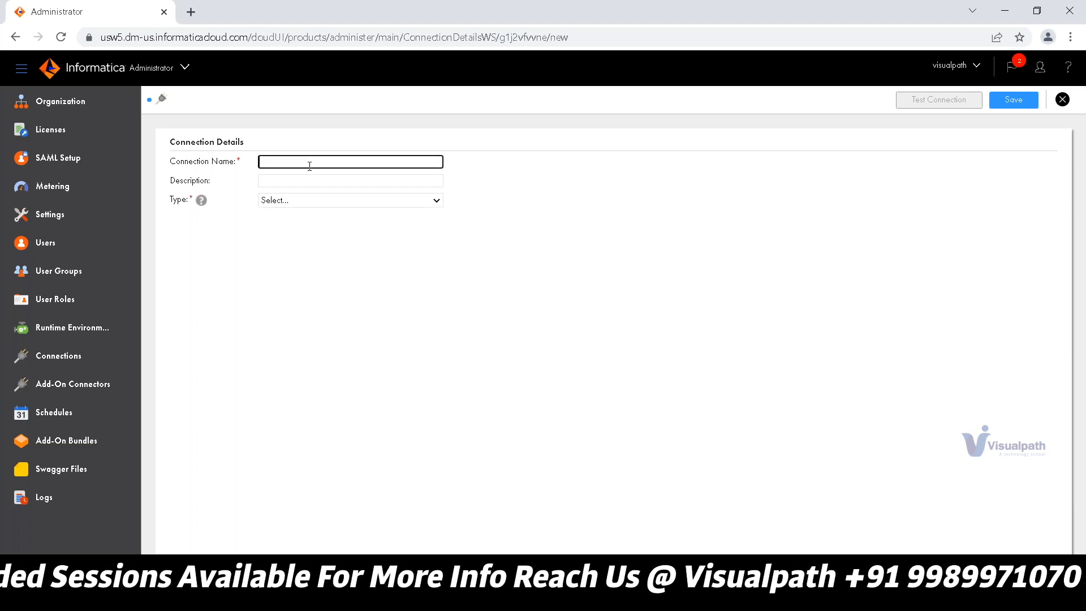
- Set the connection type to Flat File and examine its properties, including the code page options
click(314, 201)
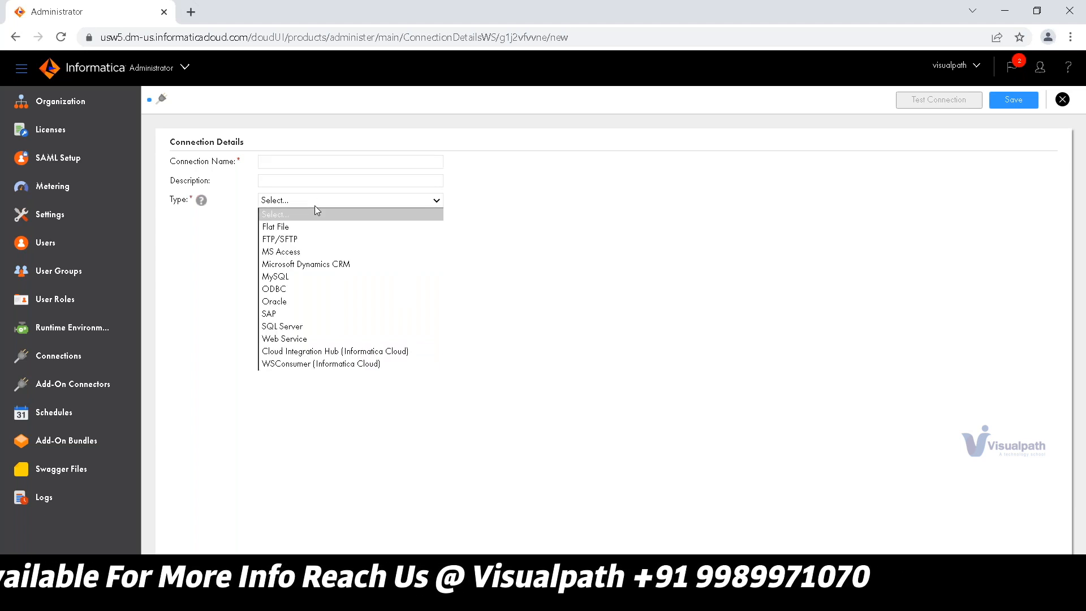
click(304, 229)
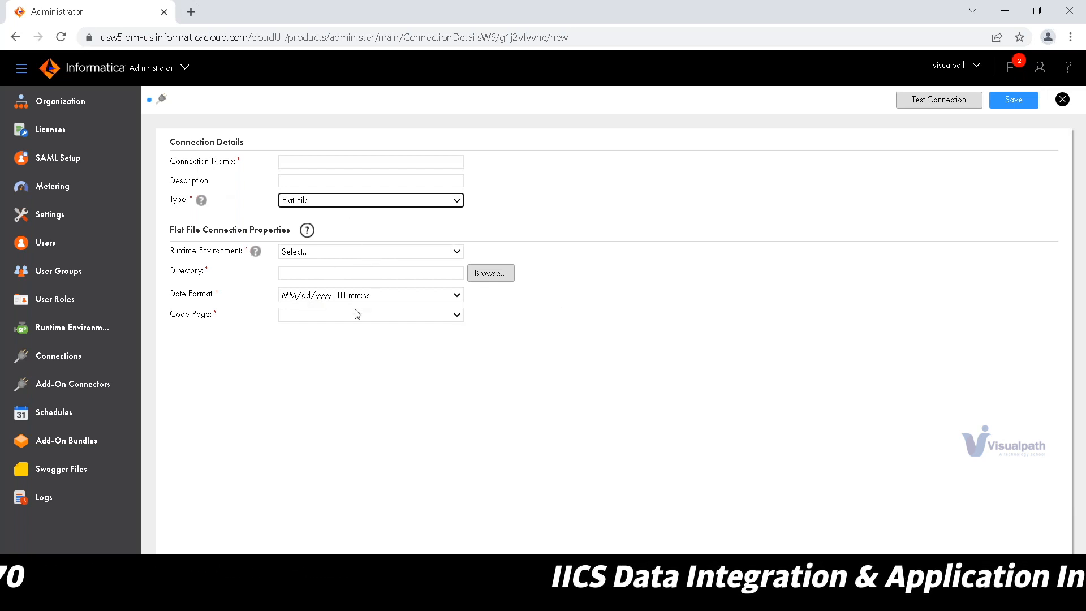
click(376, 315)
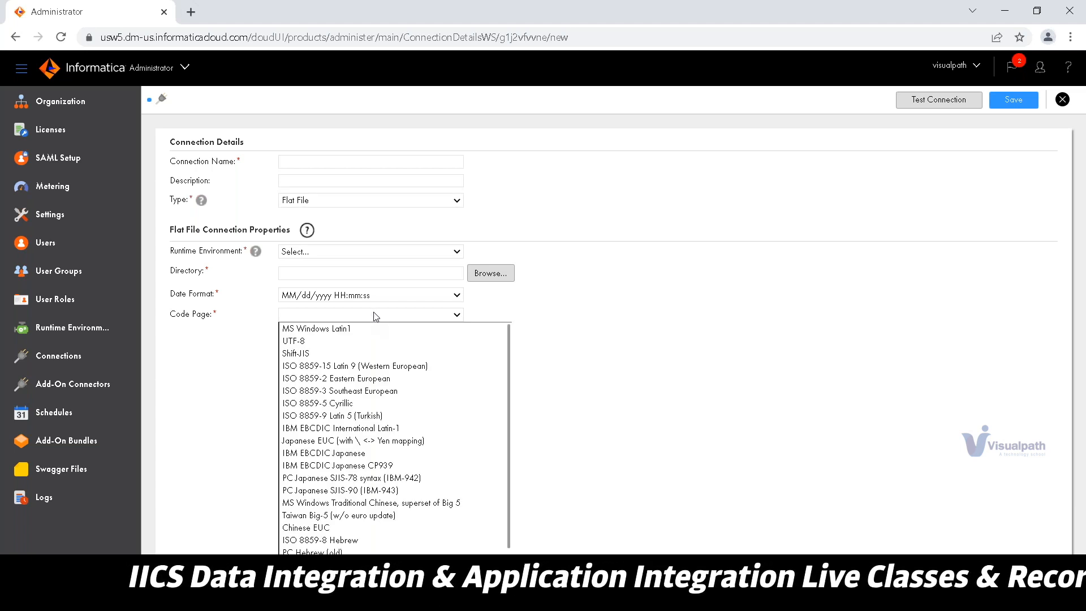
click(747, 324)
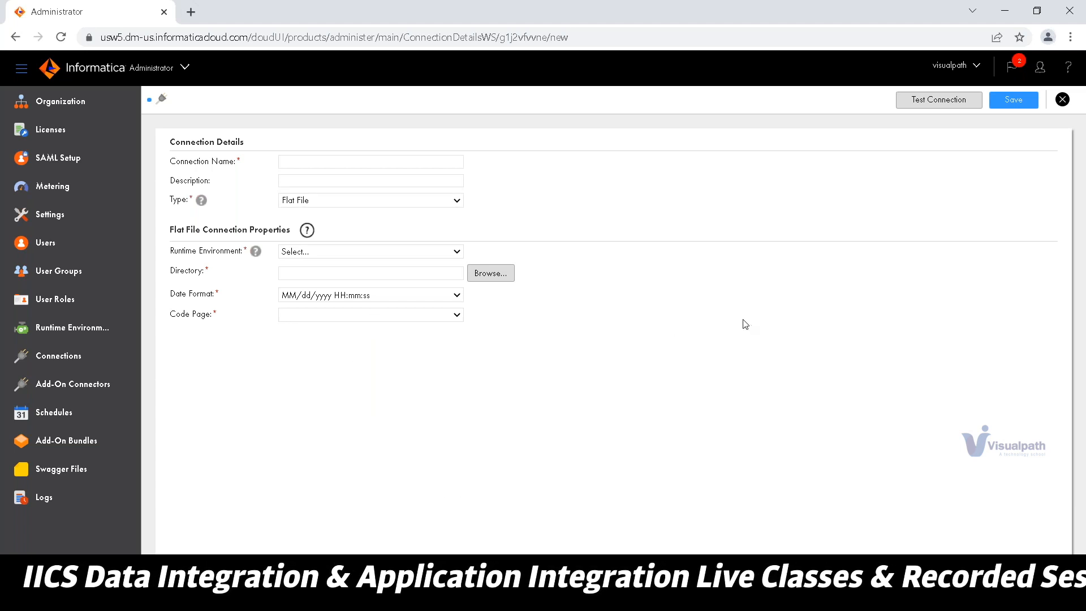
- Switch the connection type to Oracle and review its connection properties down to the runtime advanced settings
click(341, 202)
click(325, 303)
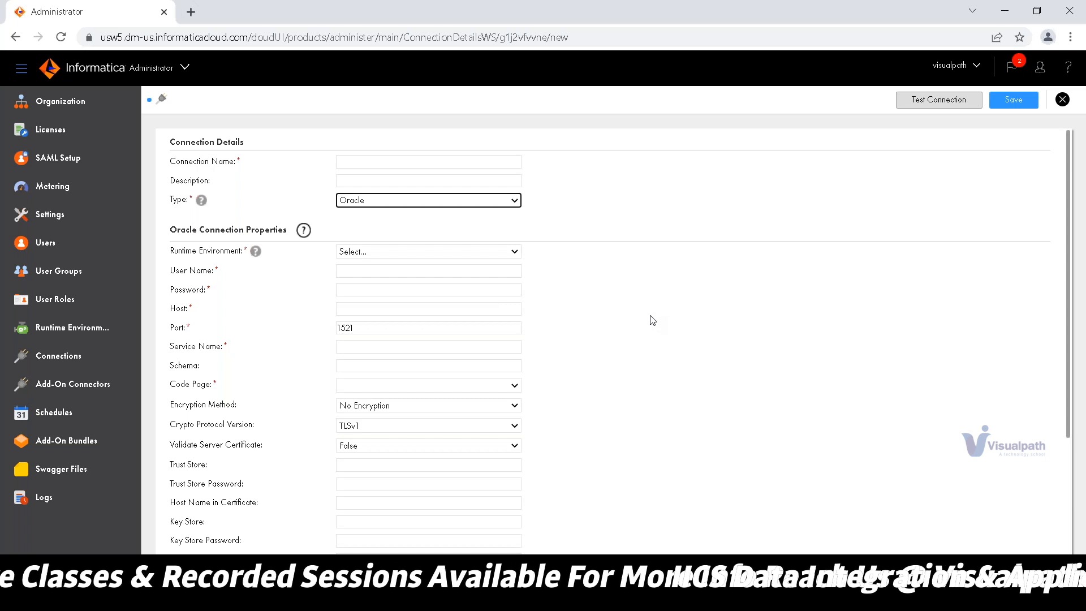
scroll(651, 319, down, 3)
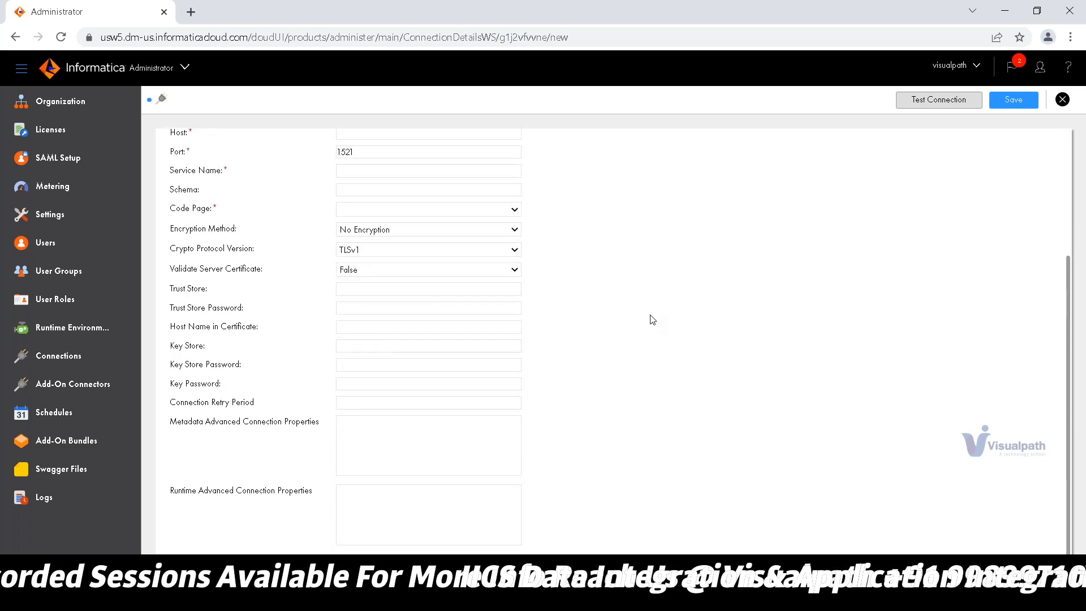
scroll(651, 319, up, 3)
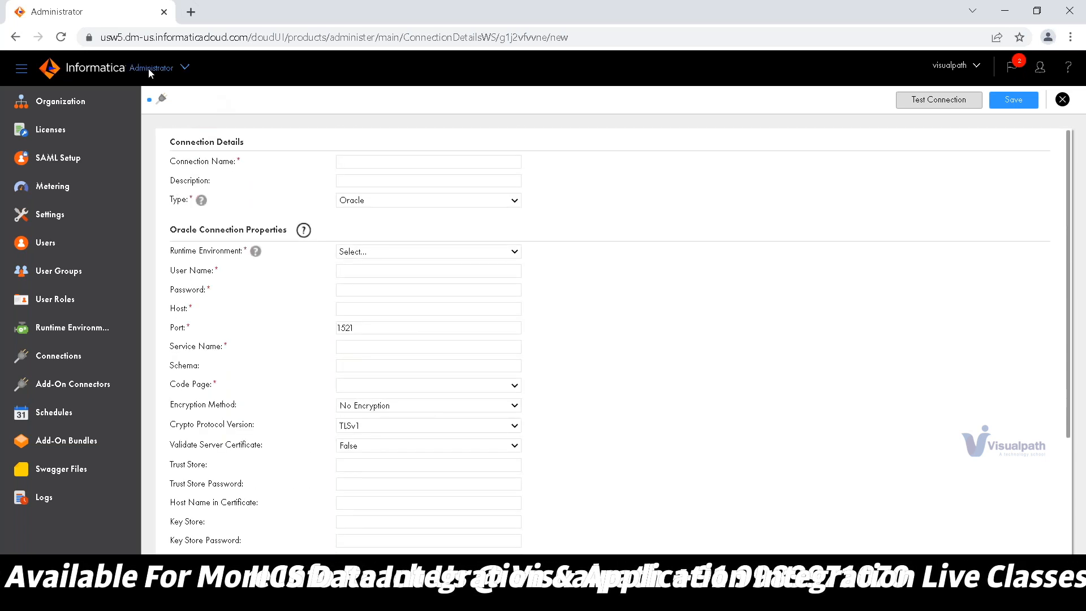
- Leave the unsaved Oracle connection and view the installed bundles on the Add-On Bundles page
click(151, 69)
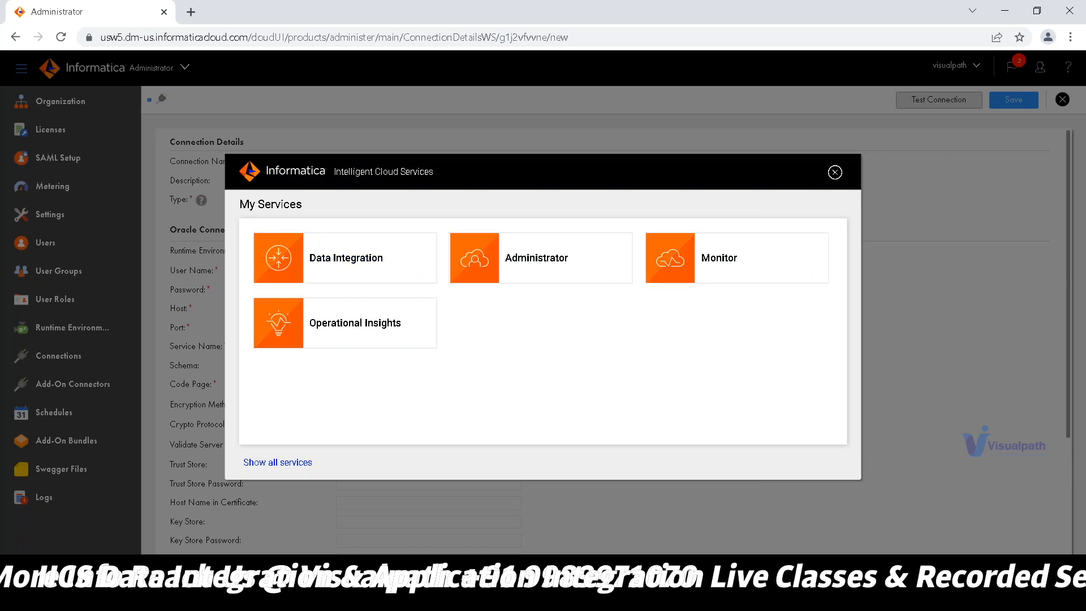
click(835, 172)
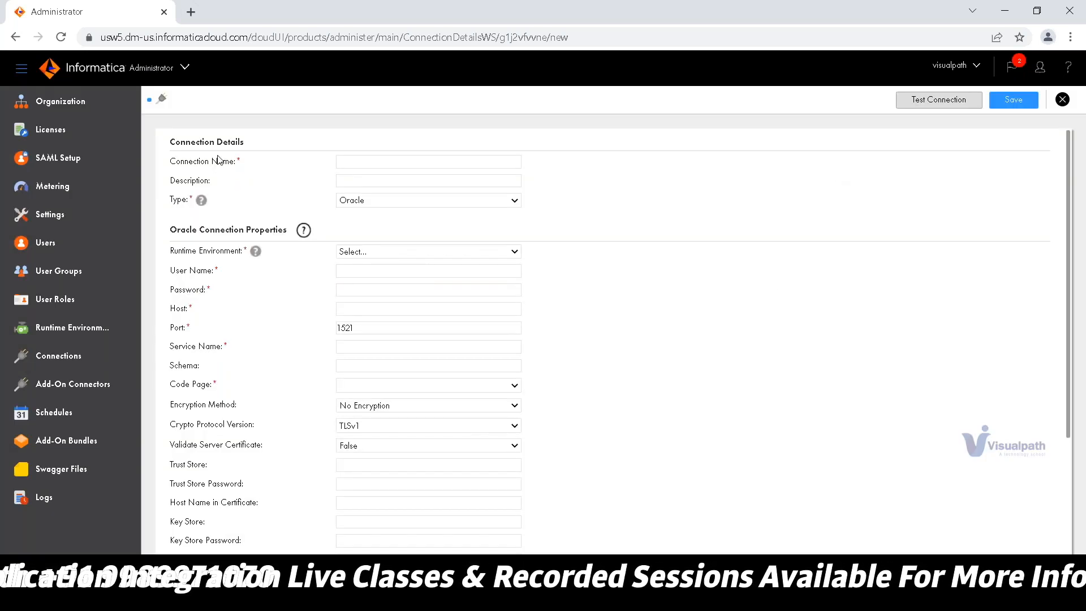
click(64, 455)
click(582, 349)
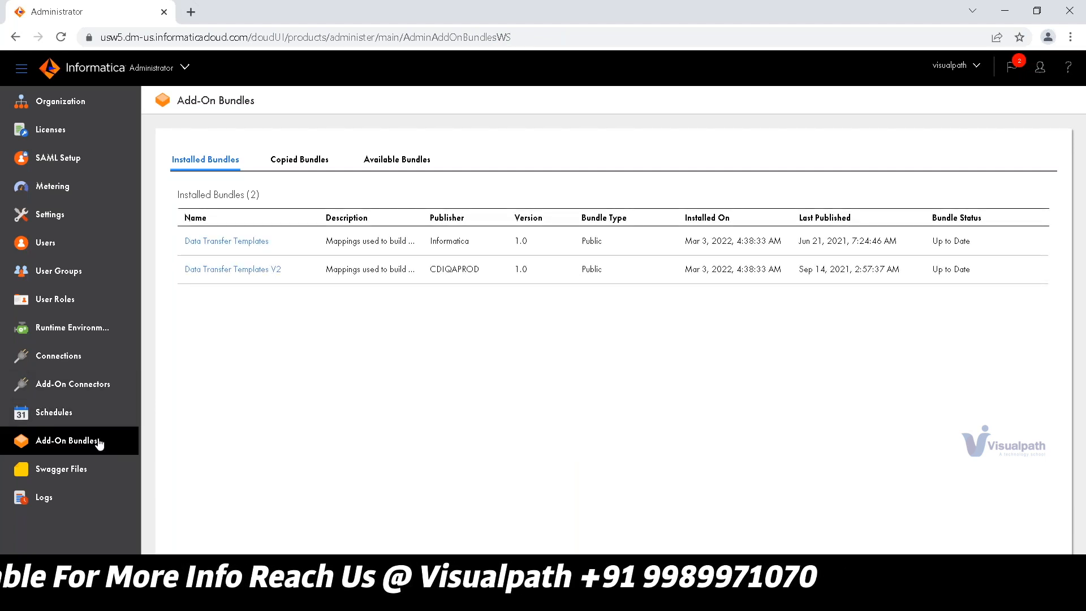
- Search the Add-On Connectors catalogue for "sno"
click(87, 394)
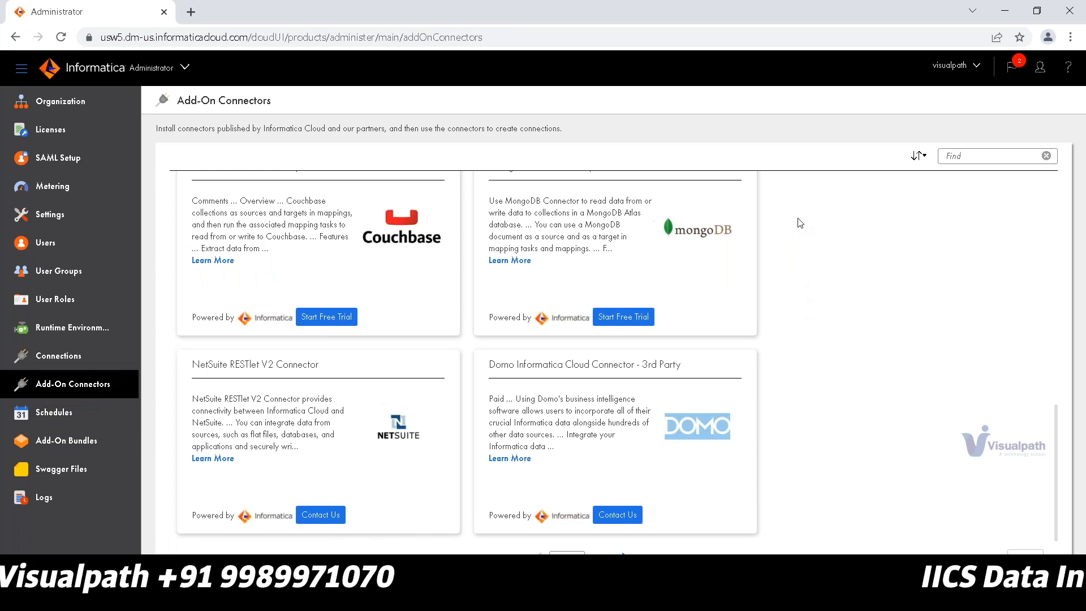
click(971, 157)
text(sno)
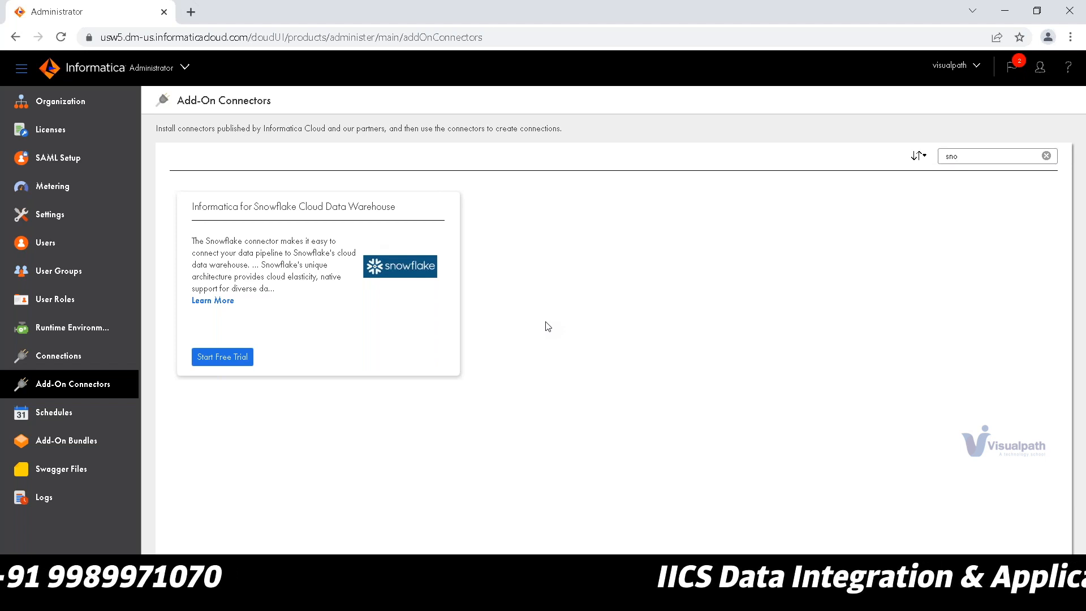
- Switch to Oracle SQL Developer to view the conn_infasrc worksheet and return to the Informatica Administrator page in Chrome
mouse_move(456, 599)
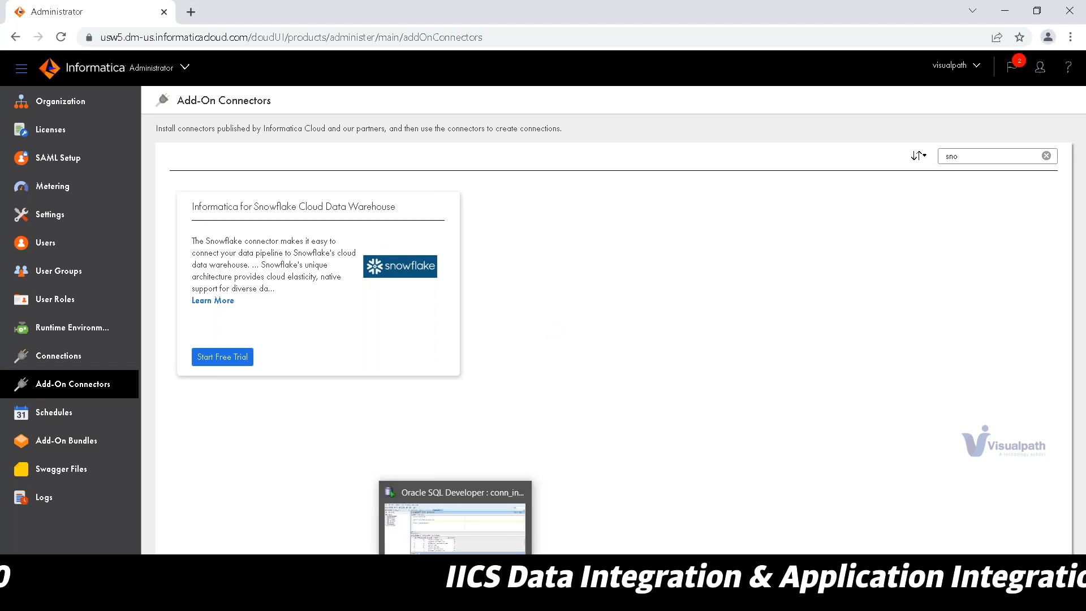
click(455, 568)
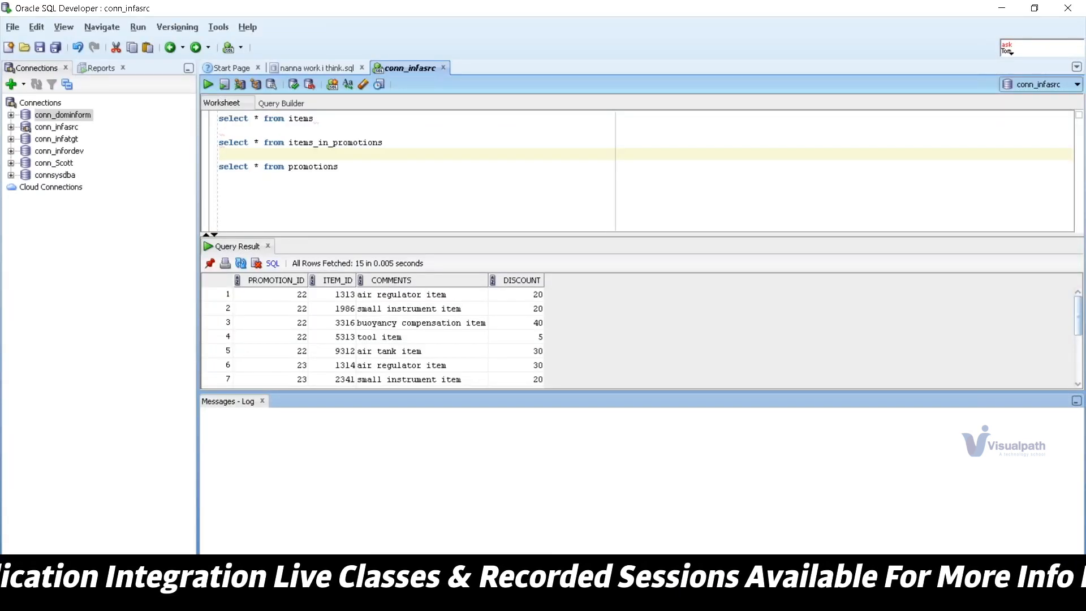
mouse_move(164, 600)
click(164, 524)
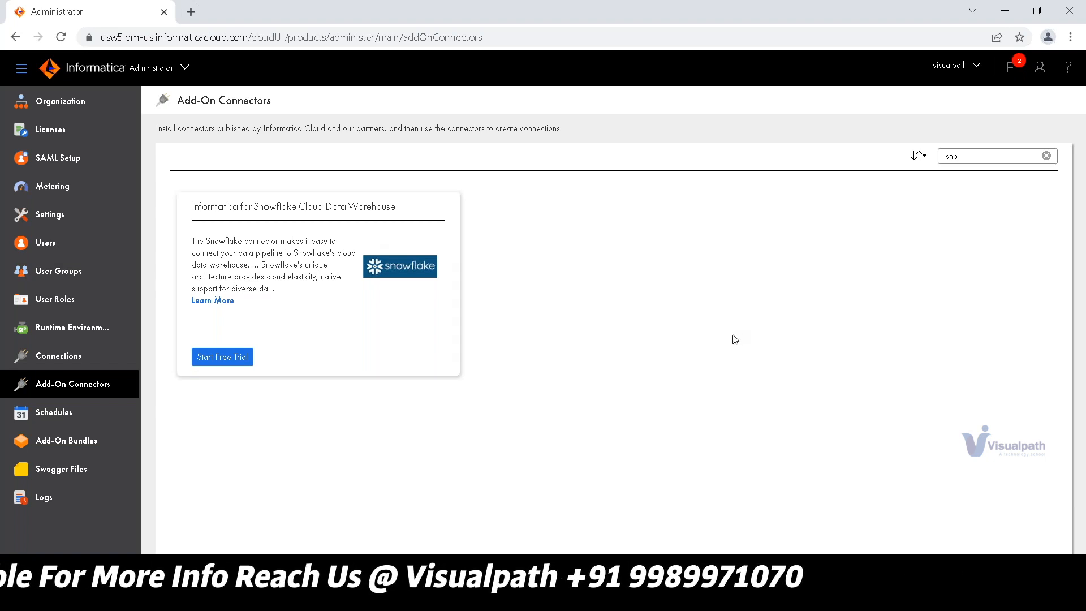
- Open the Data Integration service in a new browser tab and switch to it
click(153, 69)
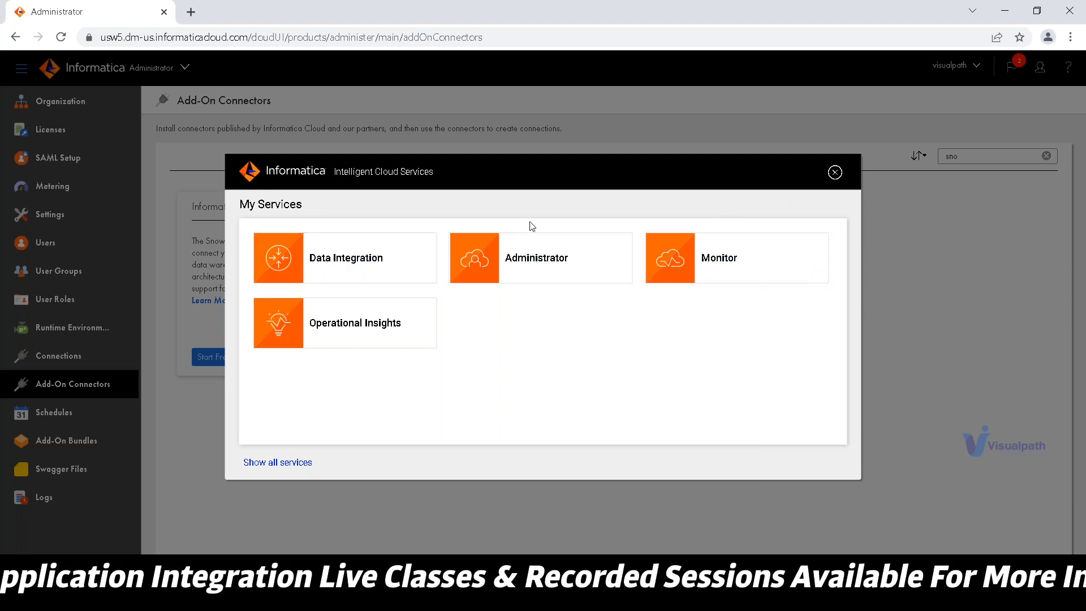
right_click(331, 265)
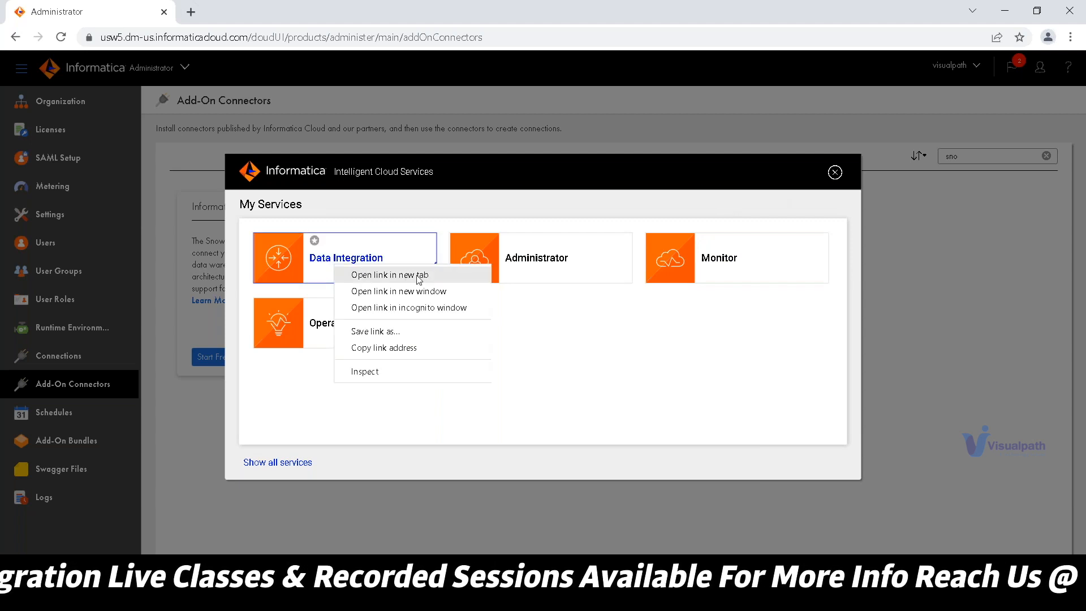
click(417, 276)
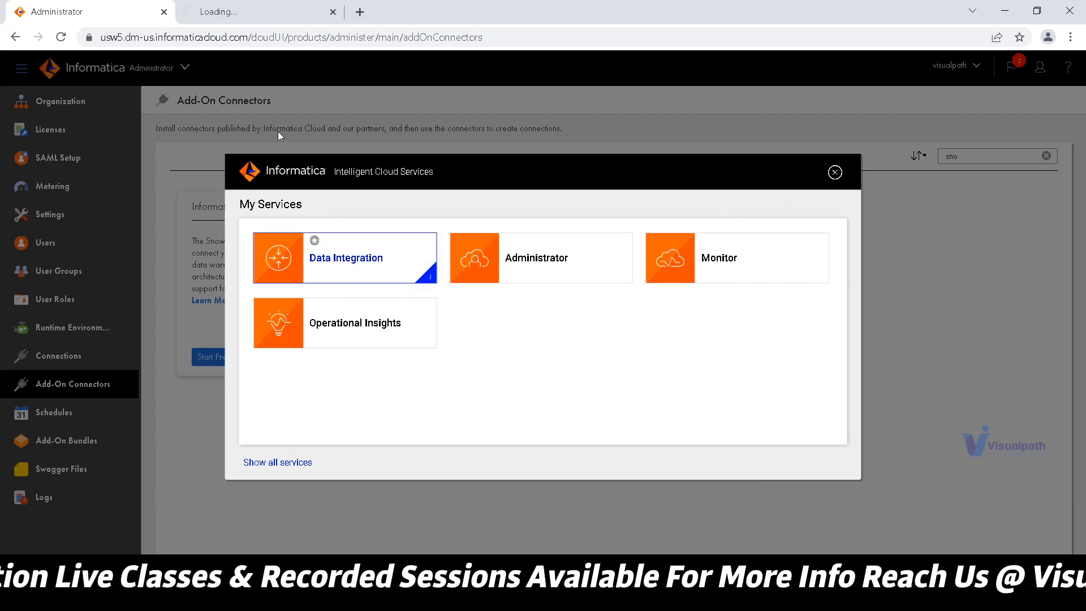
click(252, 8)
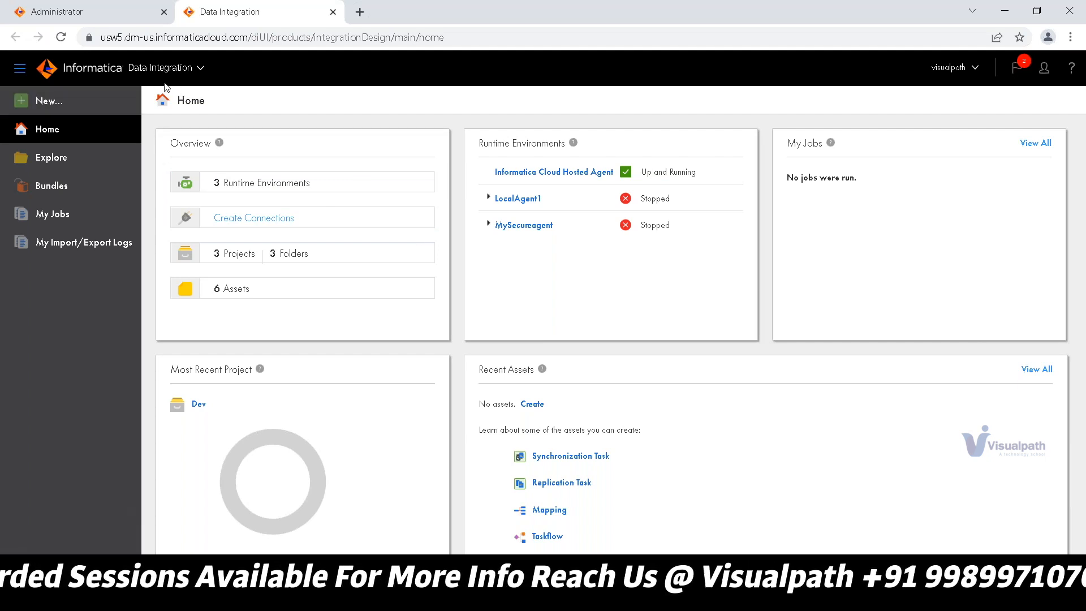
- Review the task, mapping, mapplet and taskflow types offered for a new asset, and close the dialog without creating one
click(54, 111)
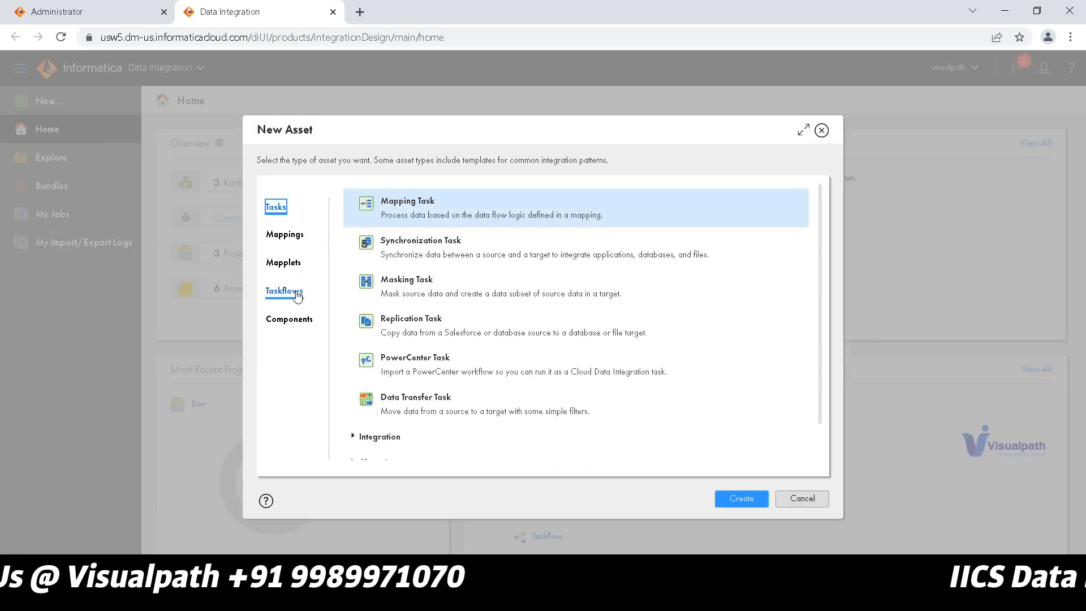
click(286, 234)
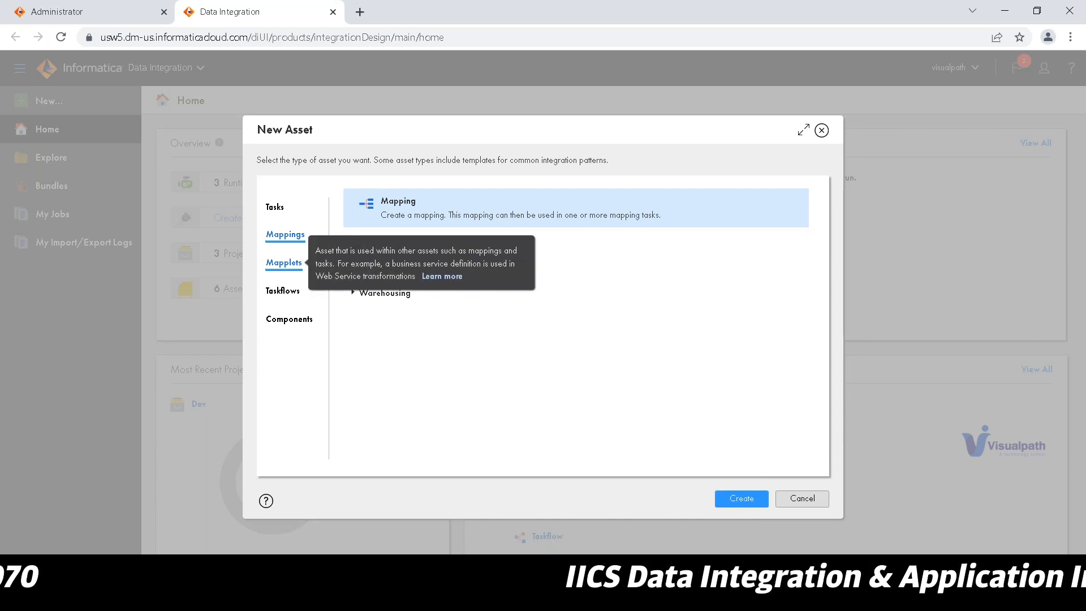
click(284, 263)
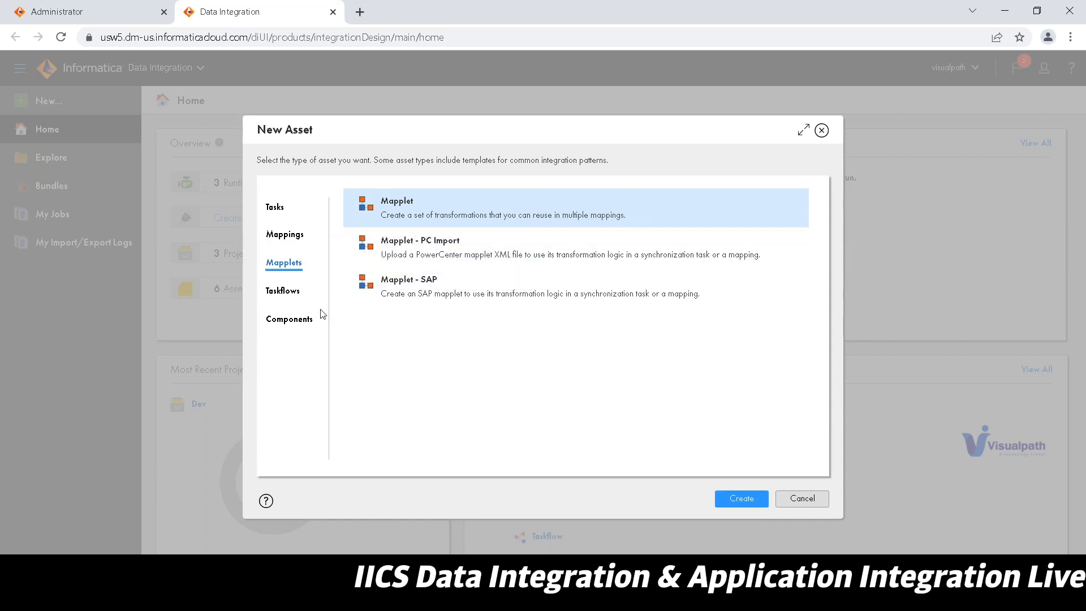
click(297, 291)
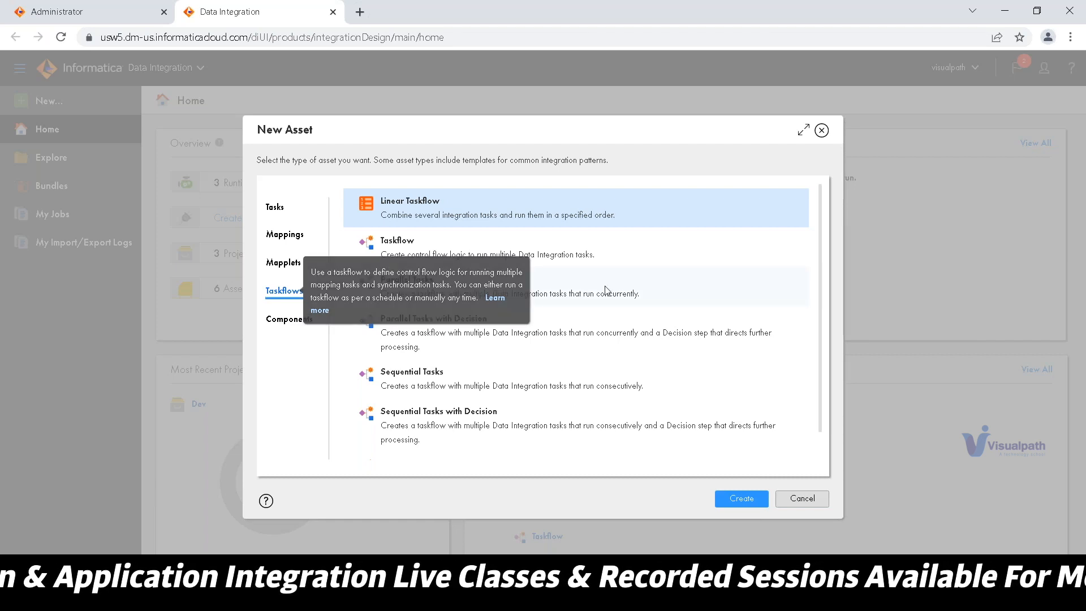
scroll(606, 290, down, 1)
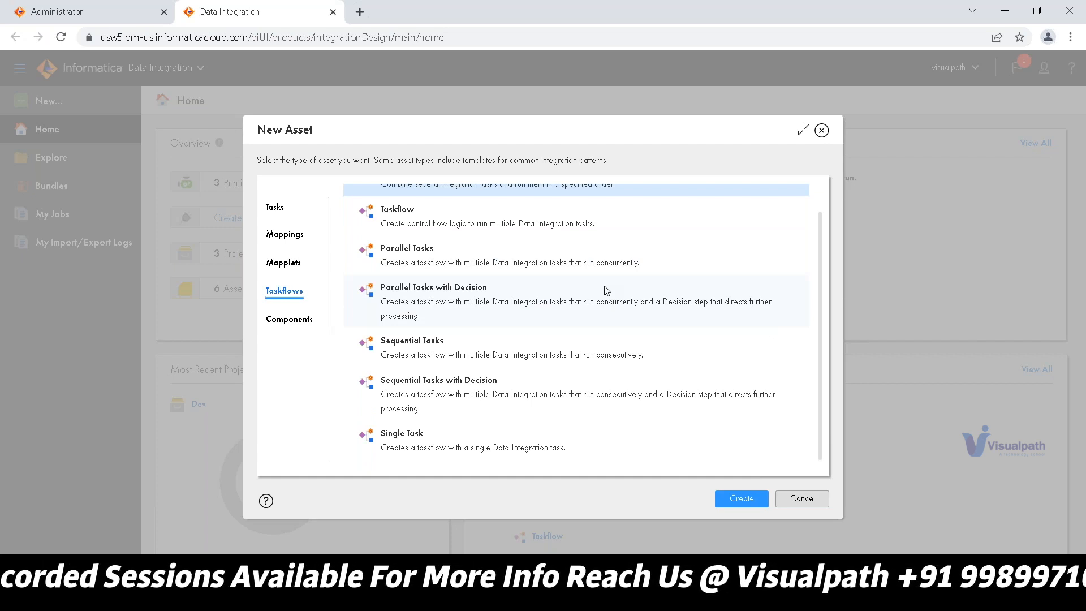
scroll(607, 291, up, 1)
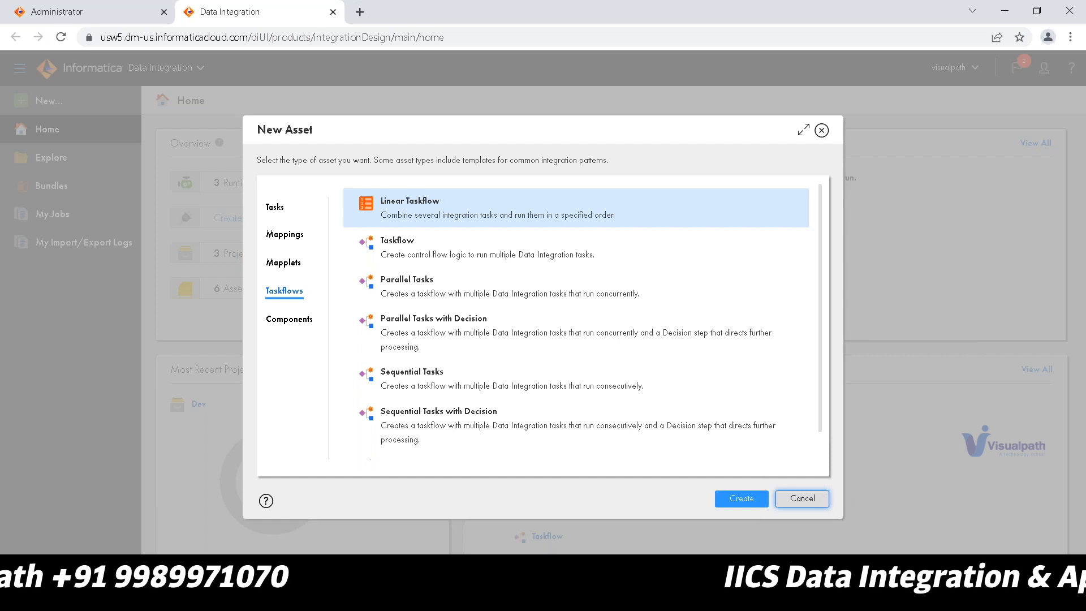
click(818, 498)
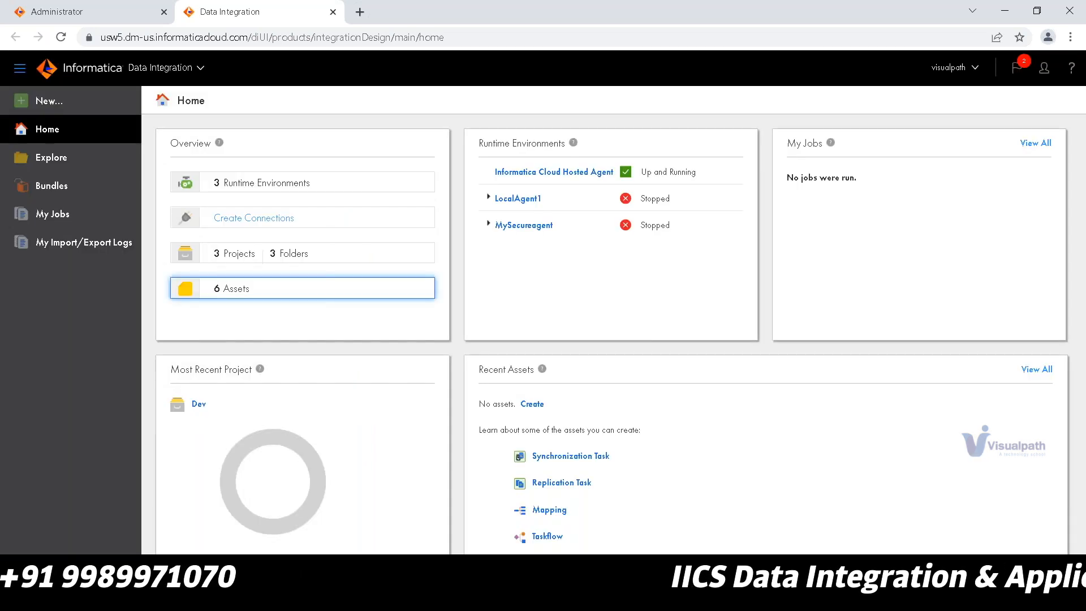
- Open the Monitor service in its own browser tab, view it, and return to the Administrator tab
click(162, 68)
right_click(738, 248)
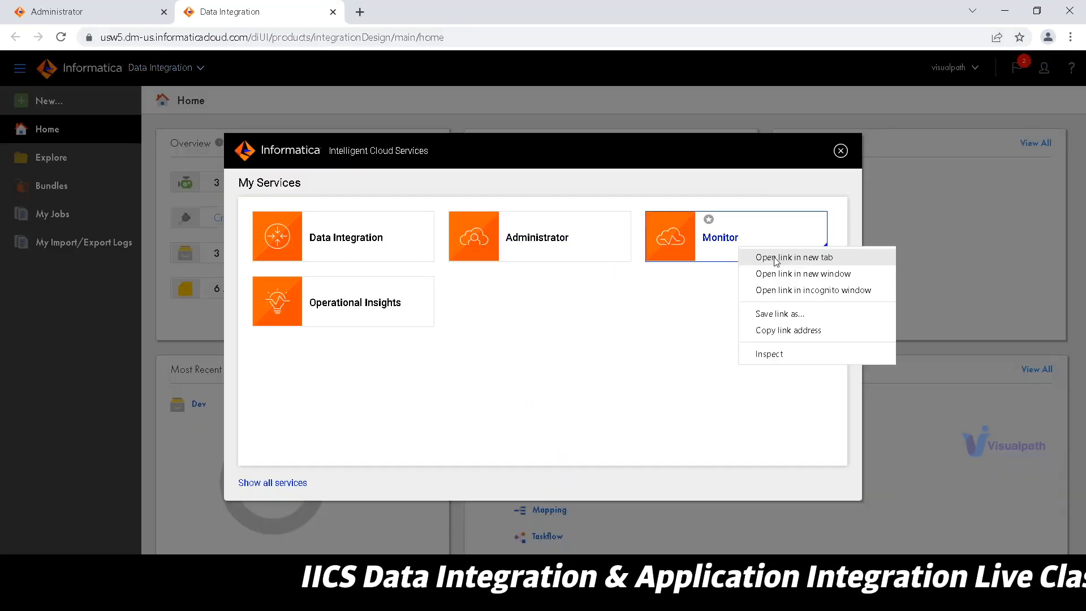
click(785, 258)
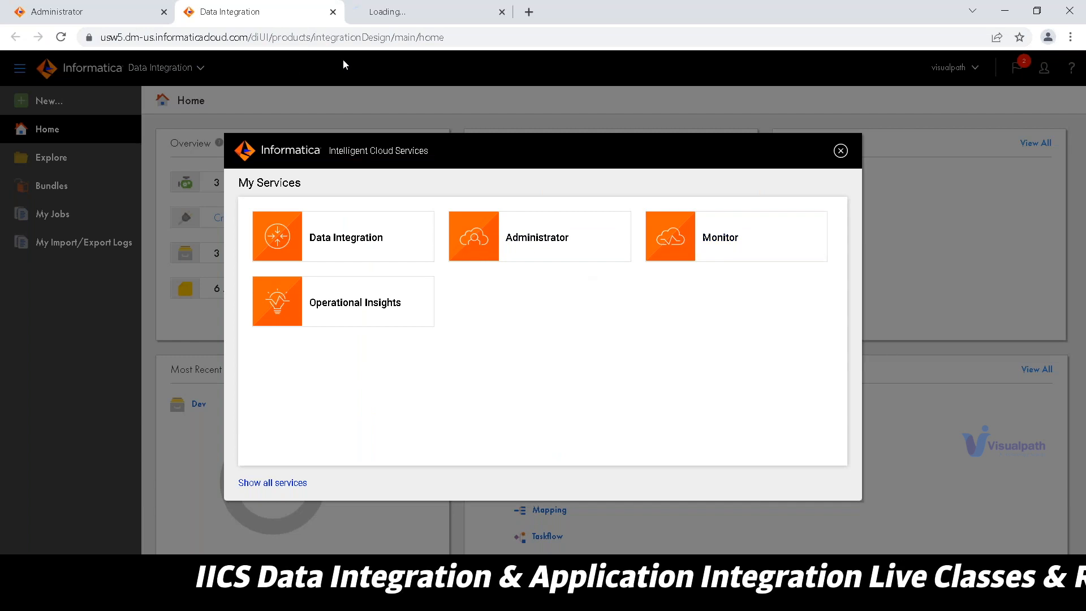
click(367, 23)
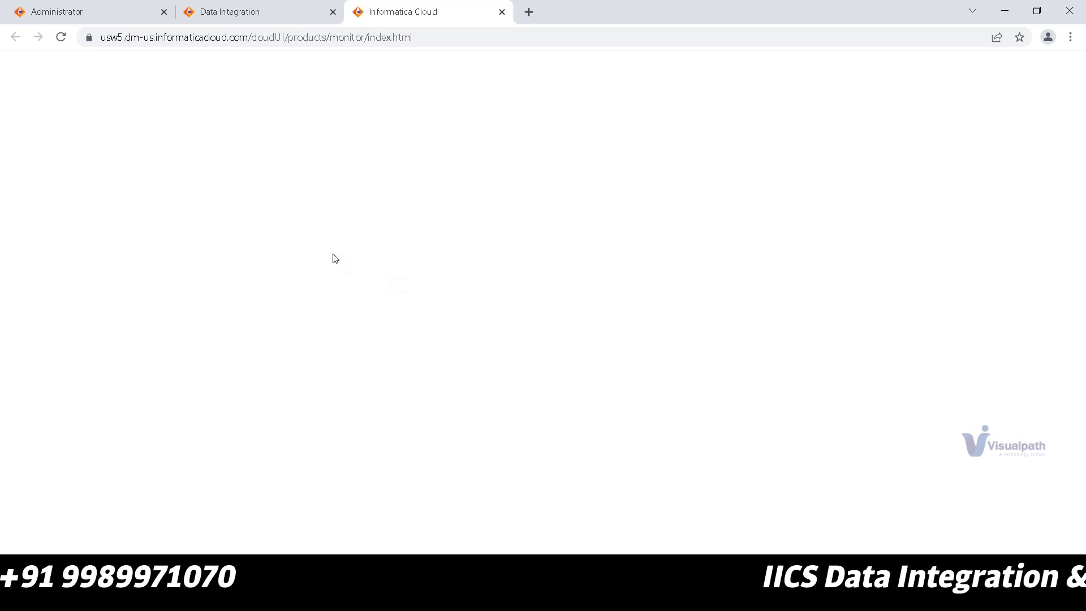
click(95, 7)
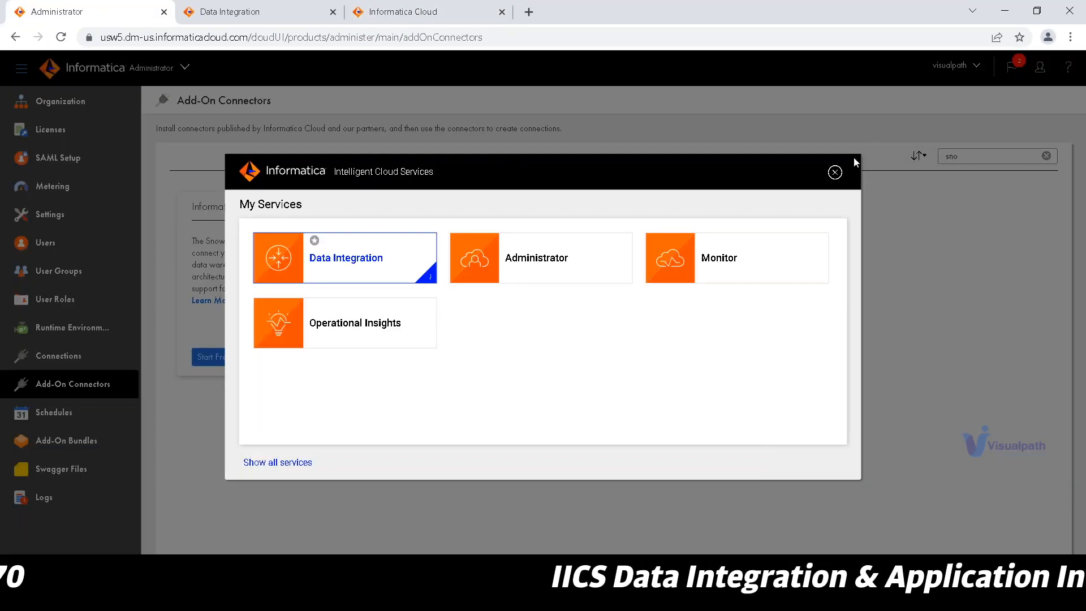
- Close the services list and examine the audit log and service details of LocalAgent1 under Runtime Environments
click(835, 170)
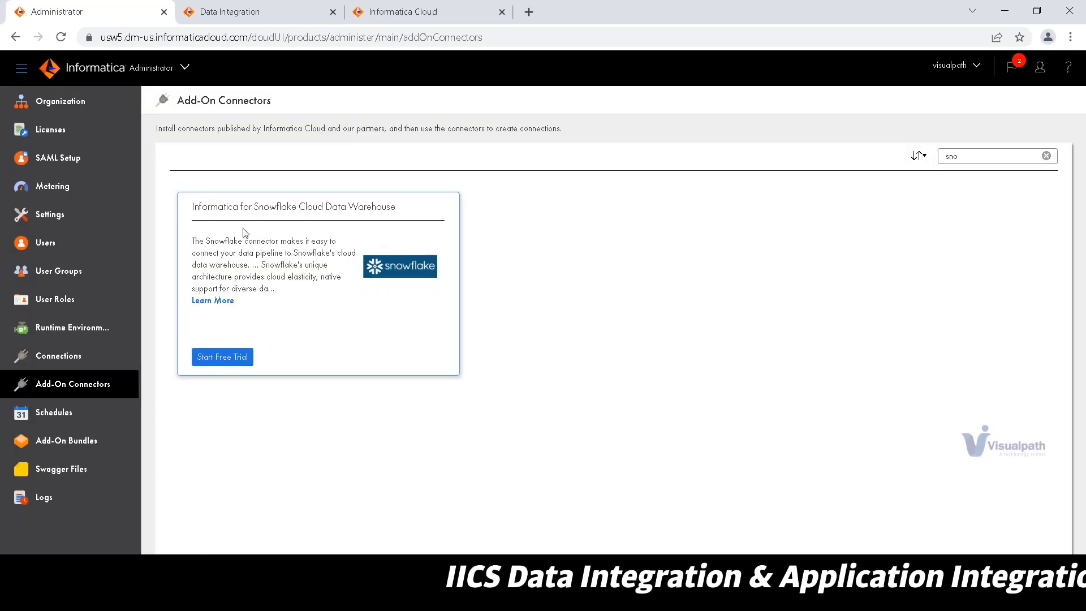
click(76, 327)
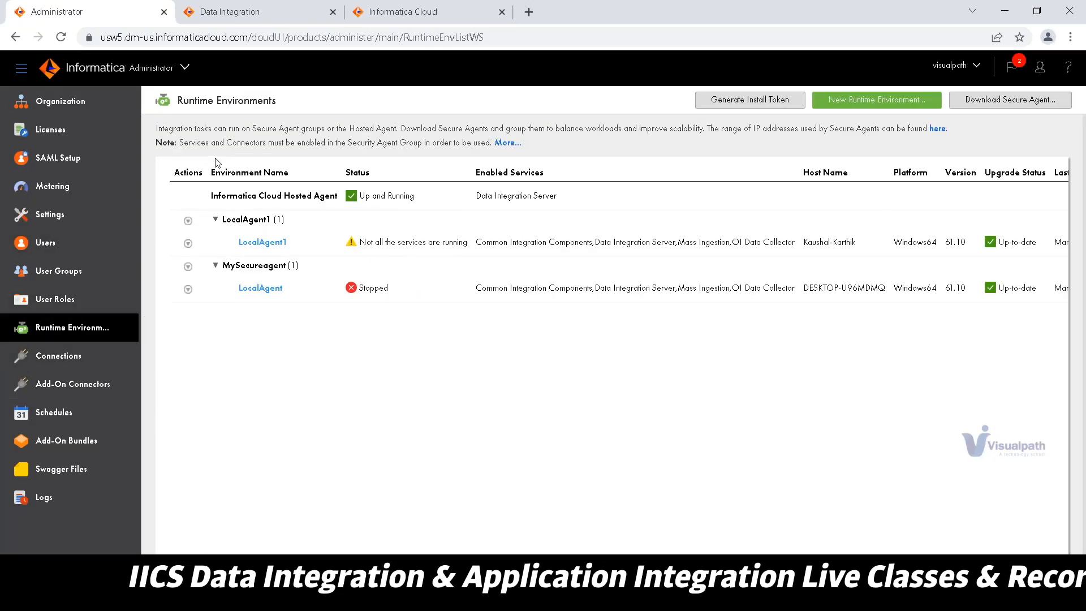
click(264, 243)
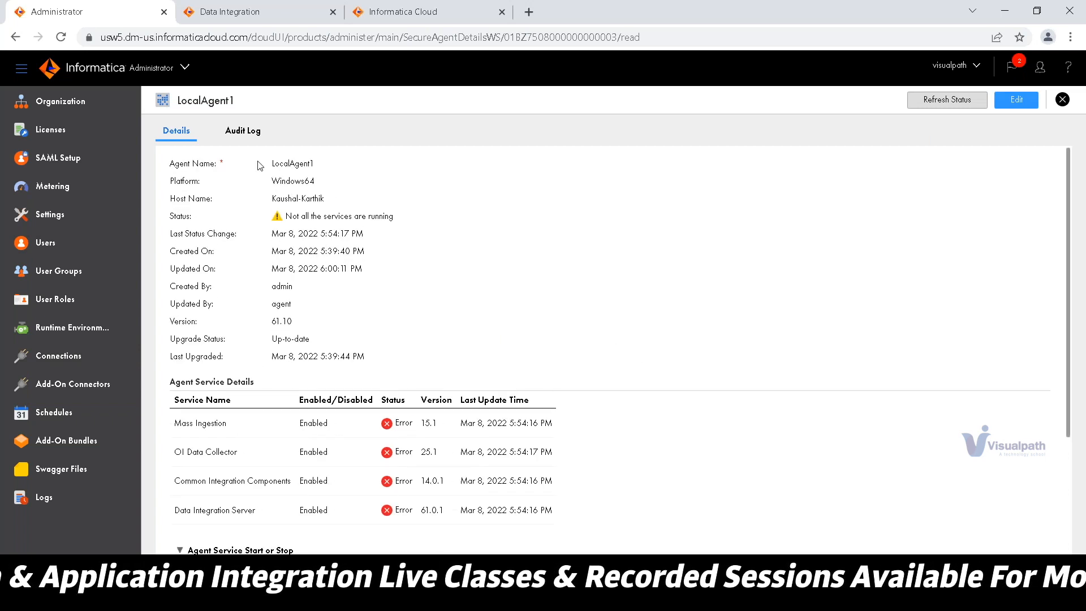
click(238, 134)
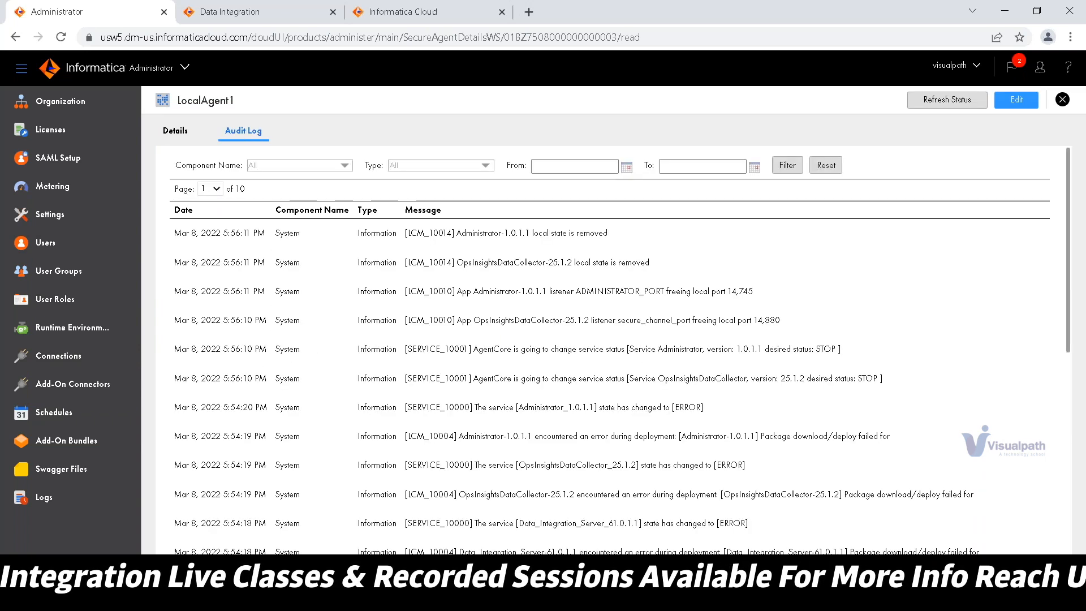
click(176, 131)
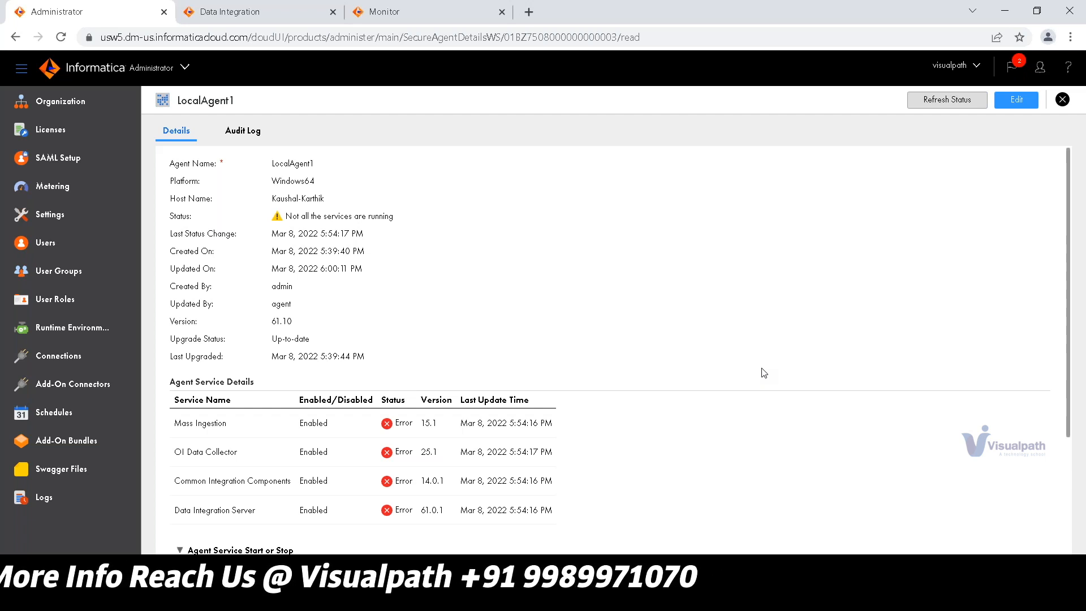
scroll(764, 372, down, 3)
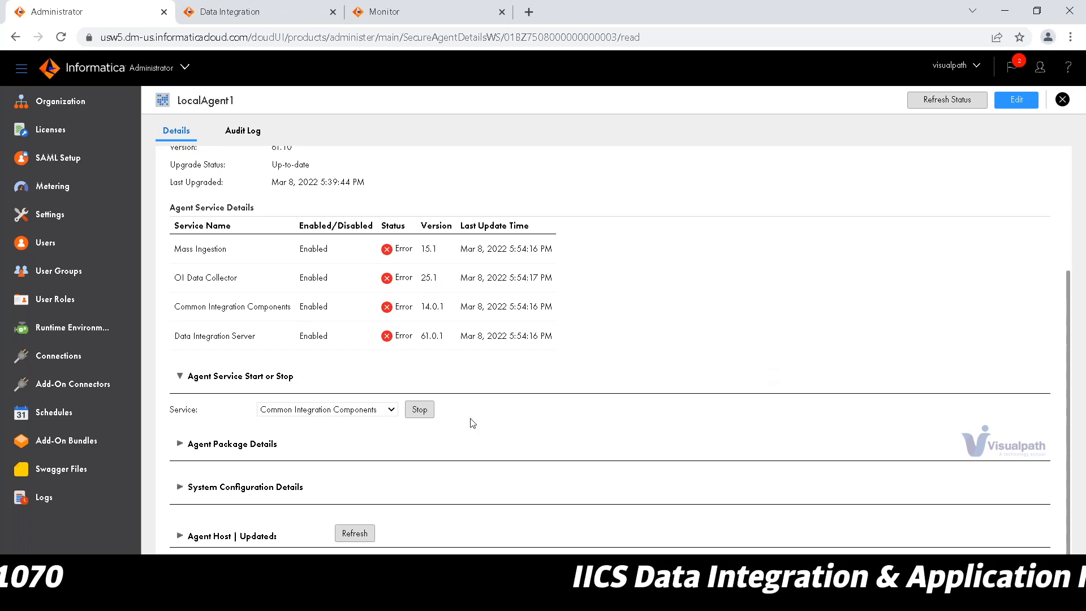
- Switch to the Informatica Cloud Secure Agent window to check the agent's status, and leave it again
mouse_move(129, 598)
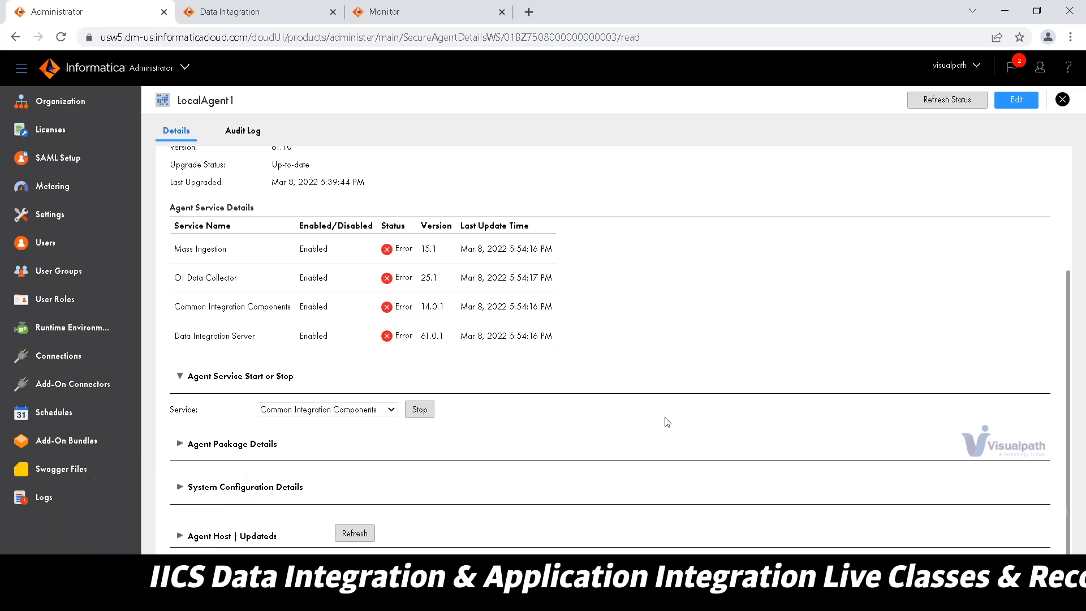
mouse_move(843, 599)
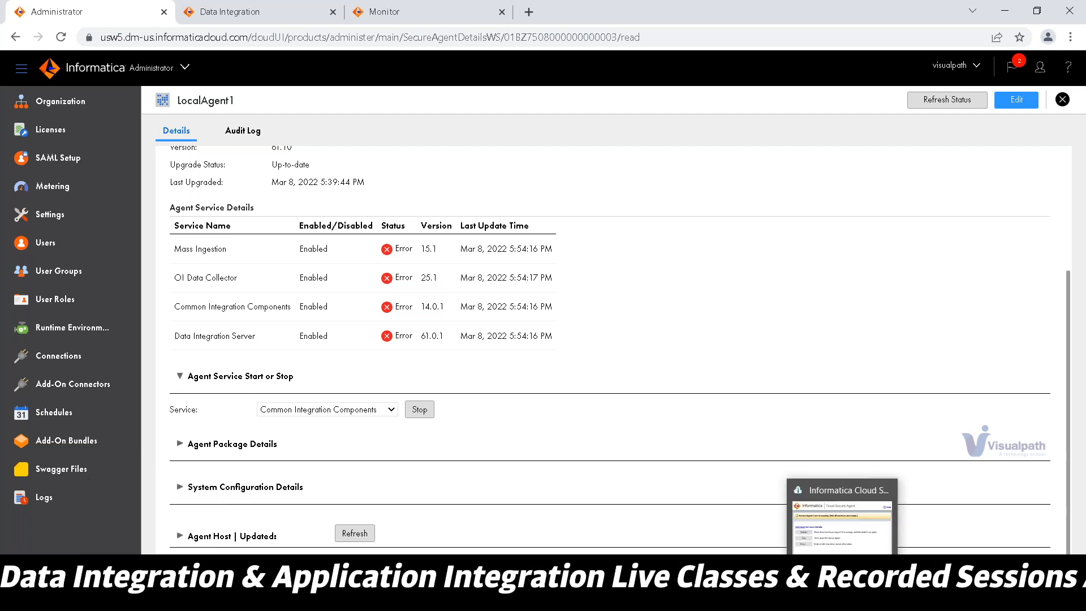
click(843, 523)
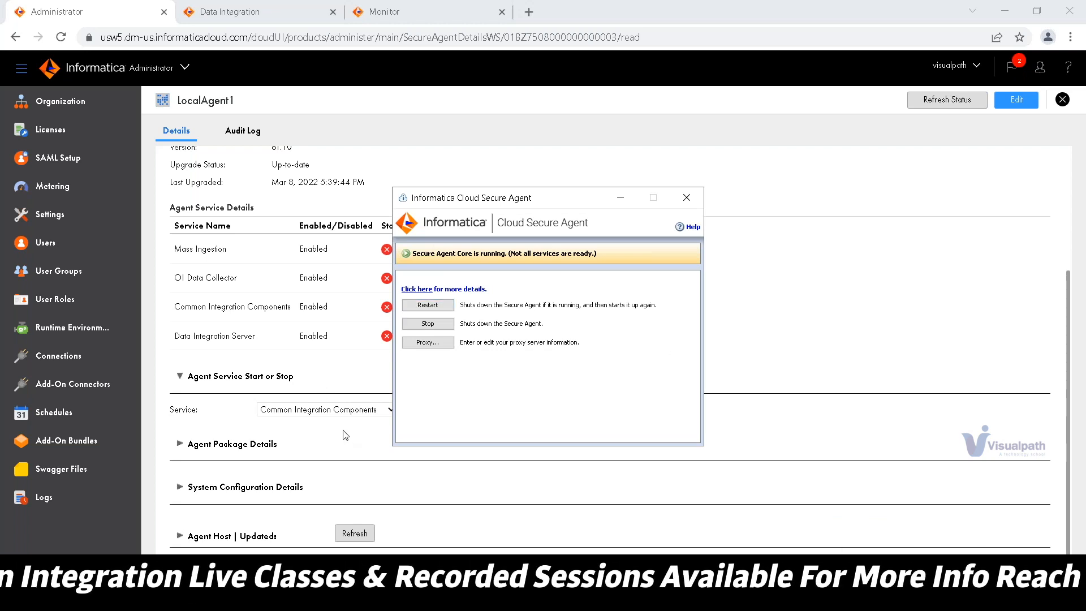
click(678, 530)
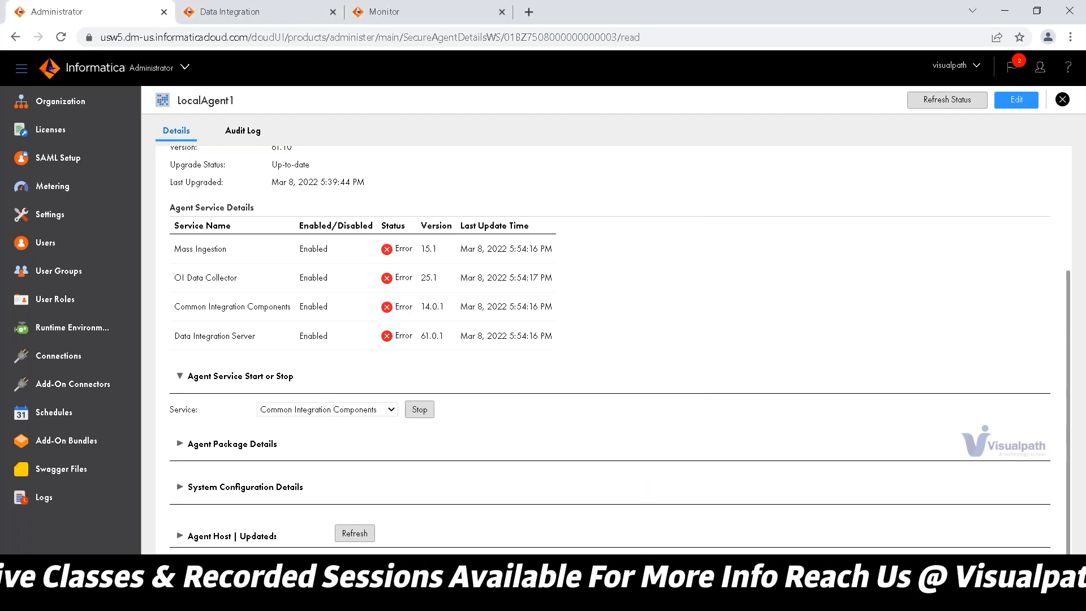
- Switch to the Command Prompt window and terminate the running agent_start.bat batch job, answering y
click(659, 498)
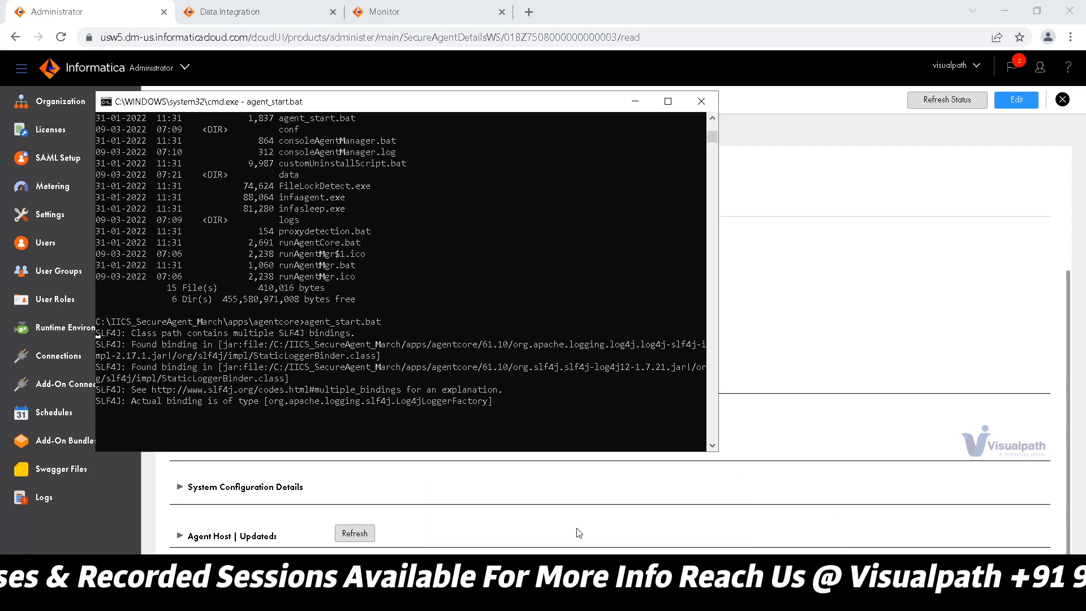
key(ctrl+c)
click(566, 423)
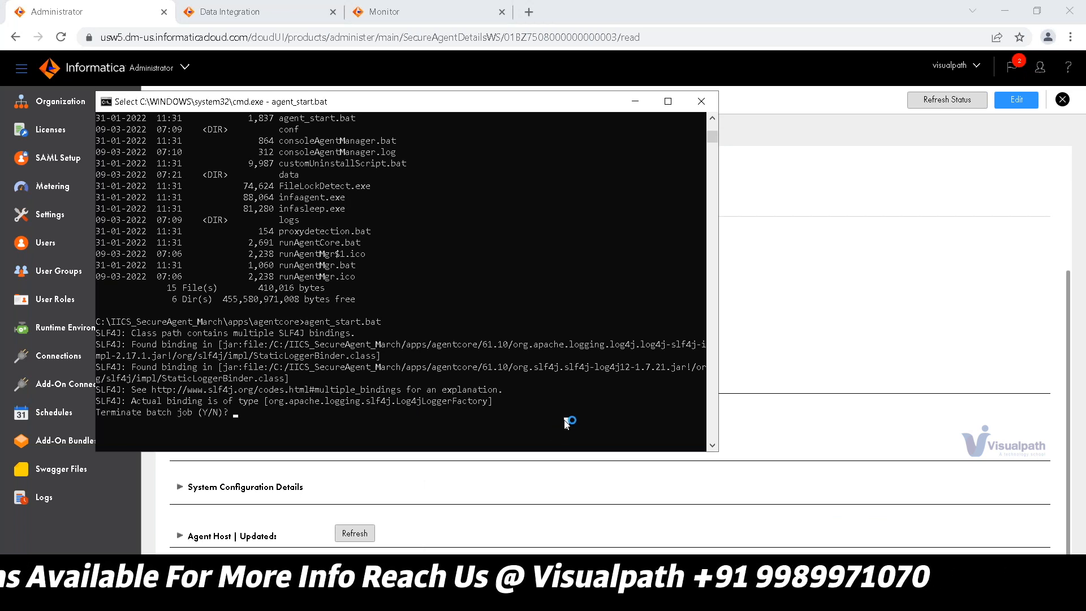
text(y)
key(Return)
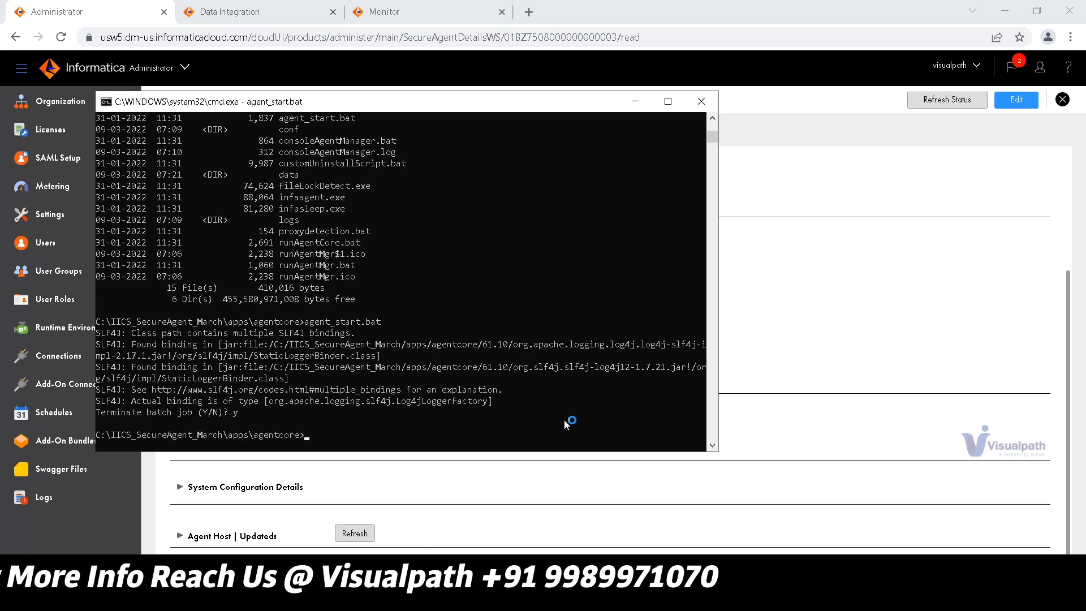
- Try to clear the console with clear, and list the agentcore folder's contents with dir
text(clear)
key(Return)
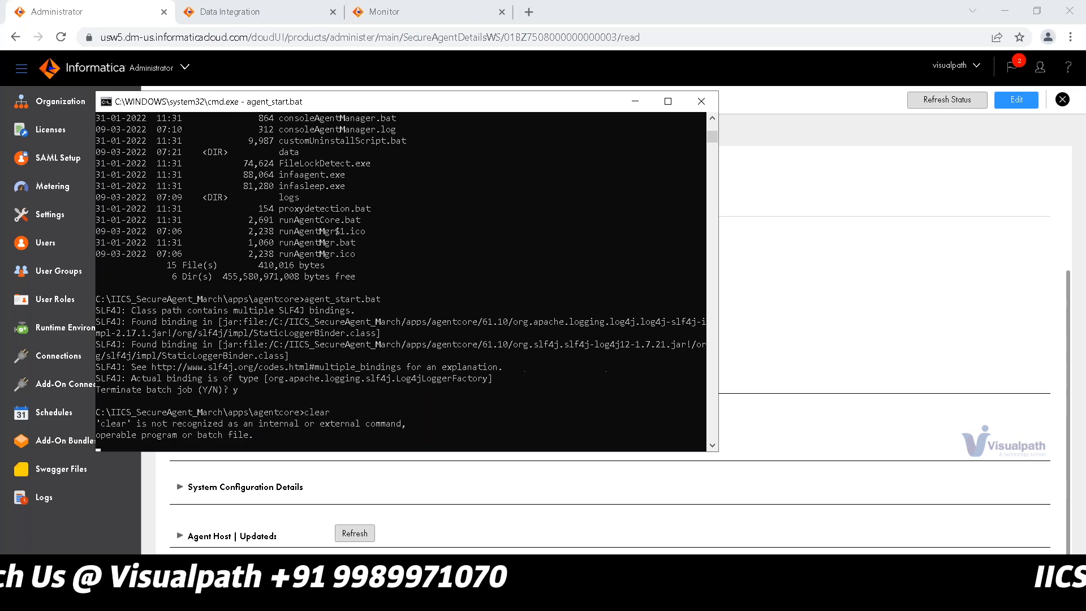
text(dir)
key(Return)
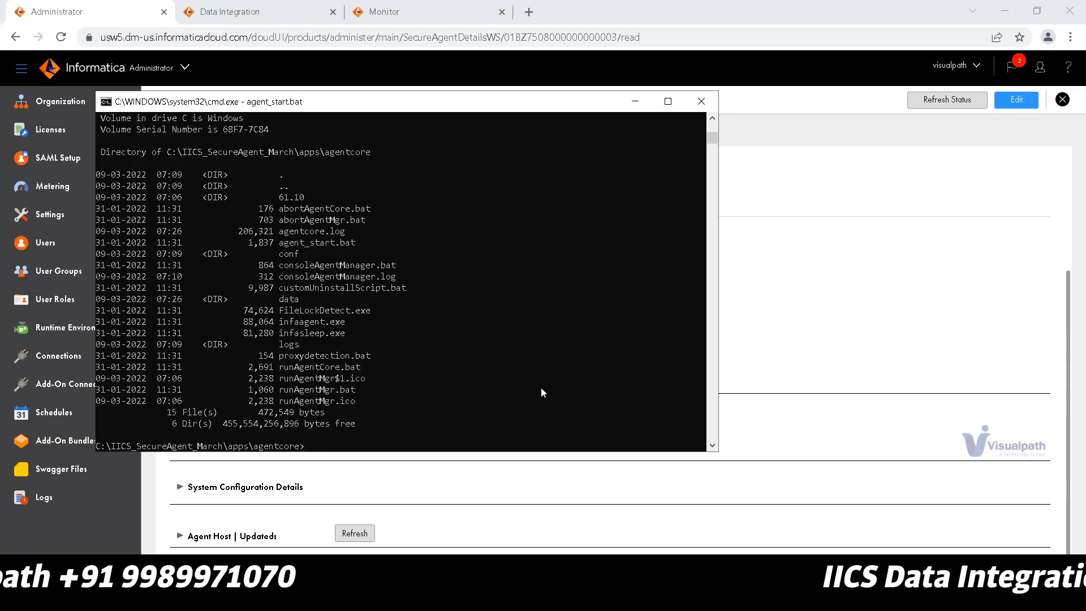
- Copy the file name abortAgentCore.bat from the directory listing to the prompt and run it
double_click(340, 209)
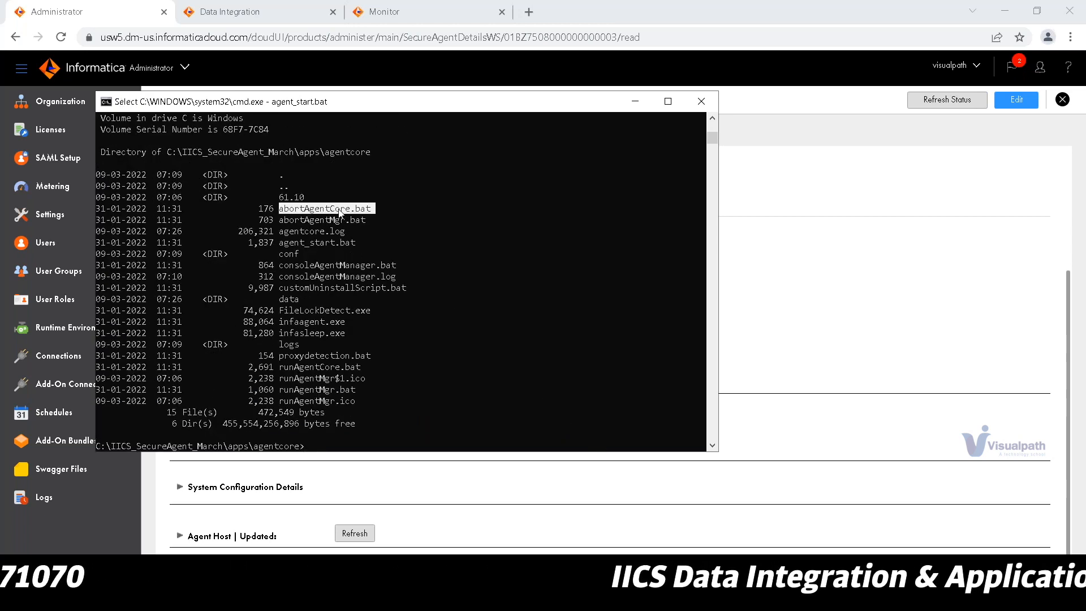
right_click(443, 325)
click(327, 208)
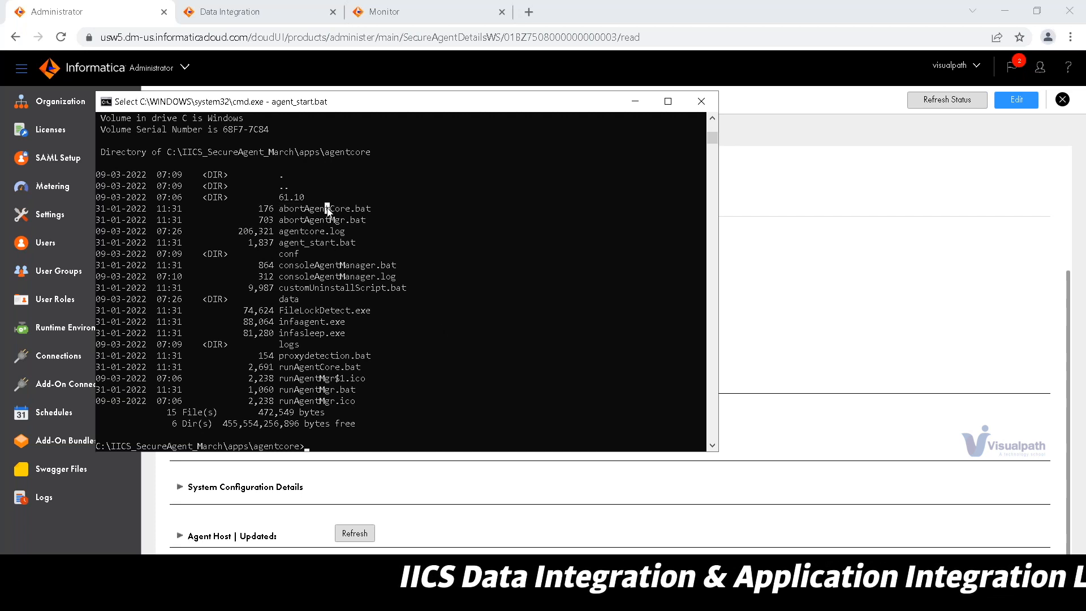
double_click(327, 208)
right_click(411, 229)
right_click(411, 229)
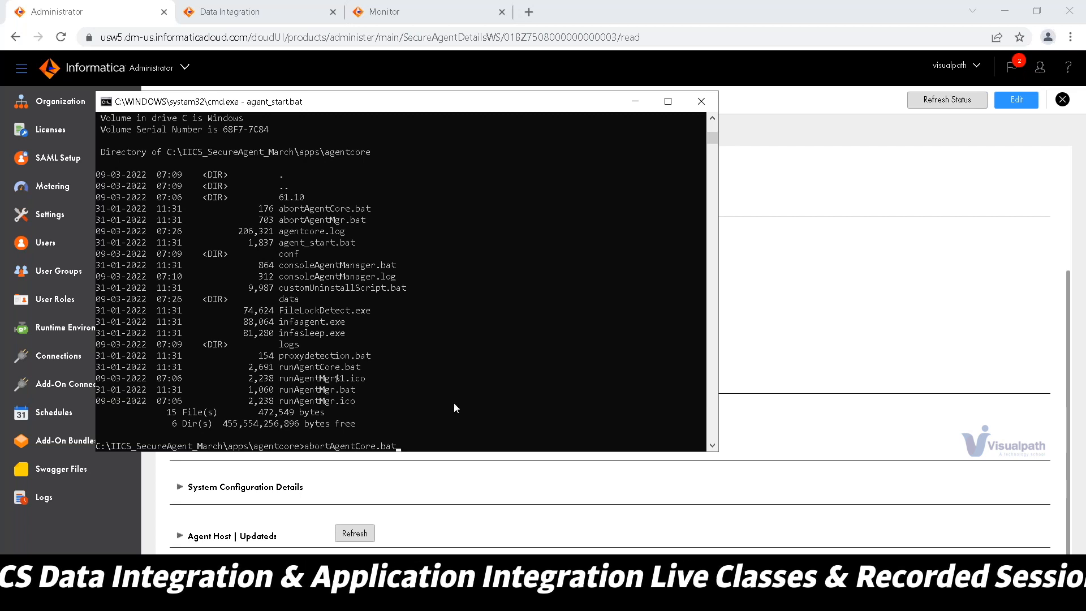
key(Return)
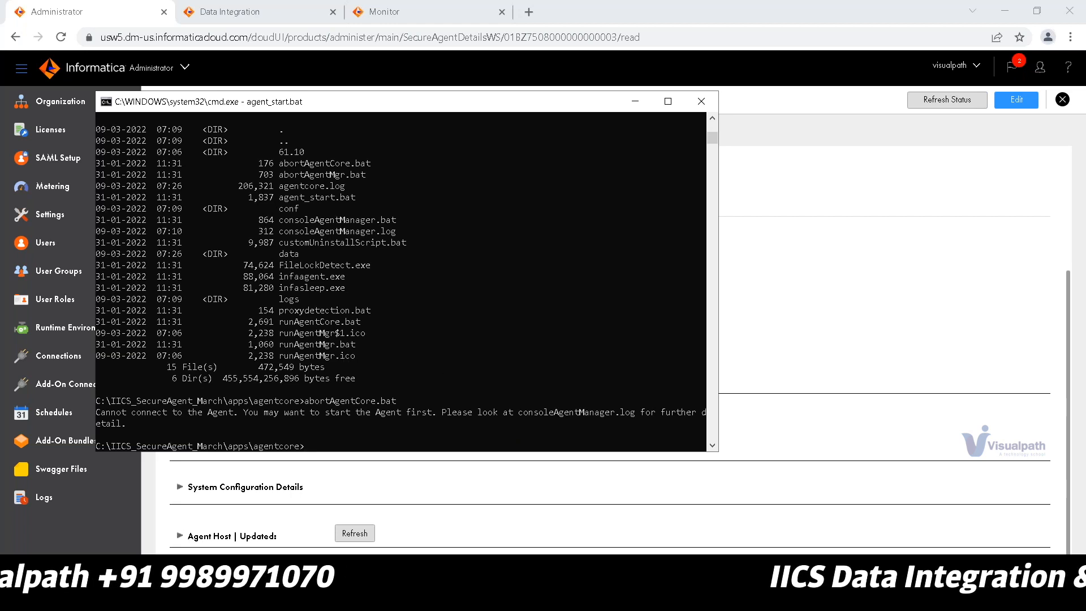
- Switch to the agentcore folder in File Explorer, read the consoleAgentManager text log in Notepad, and close it
click(133, 526)
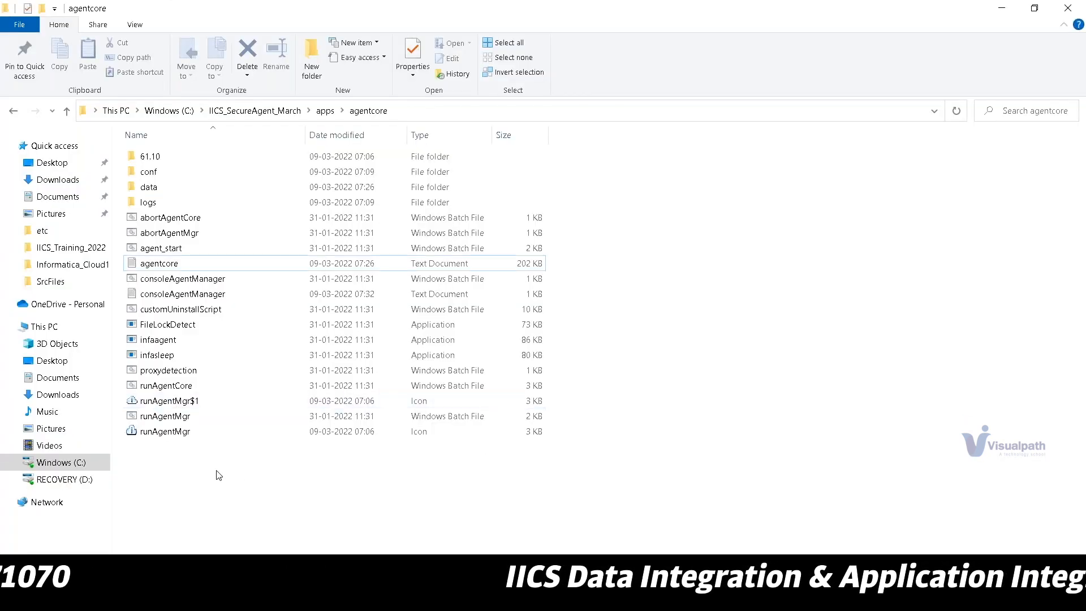
click(188, 295)
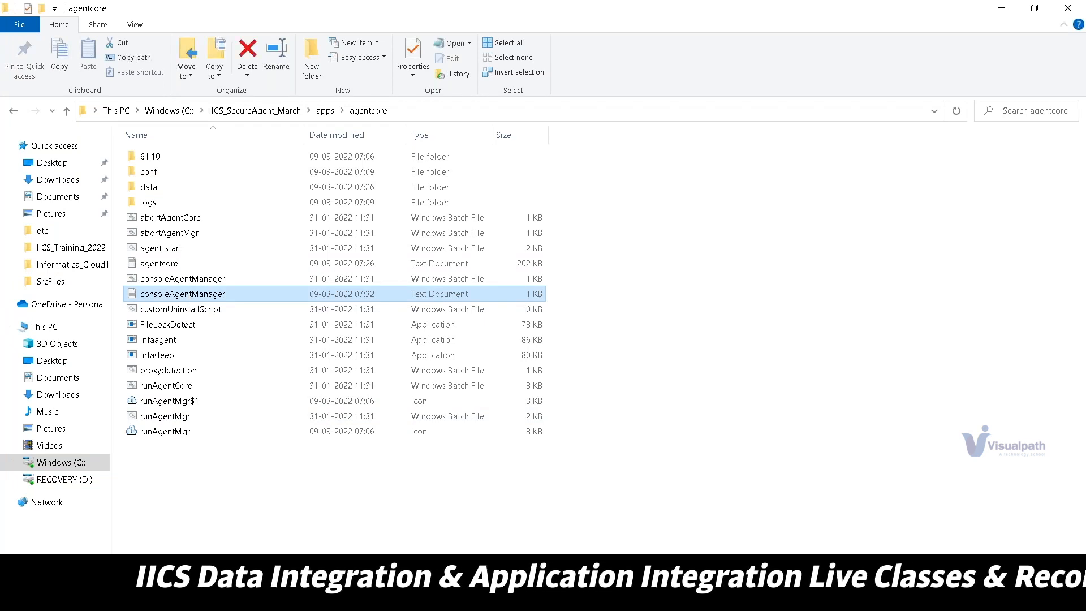
double_click(188, 295)
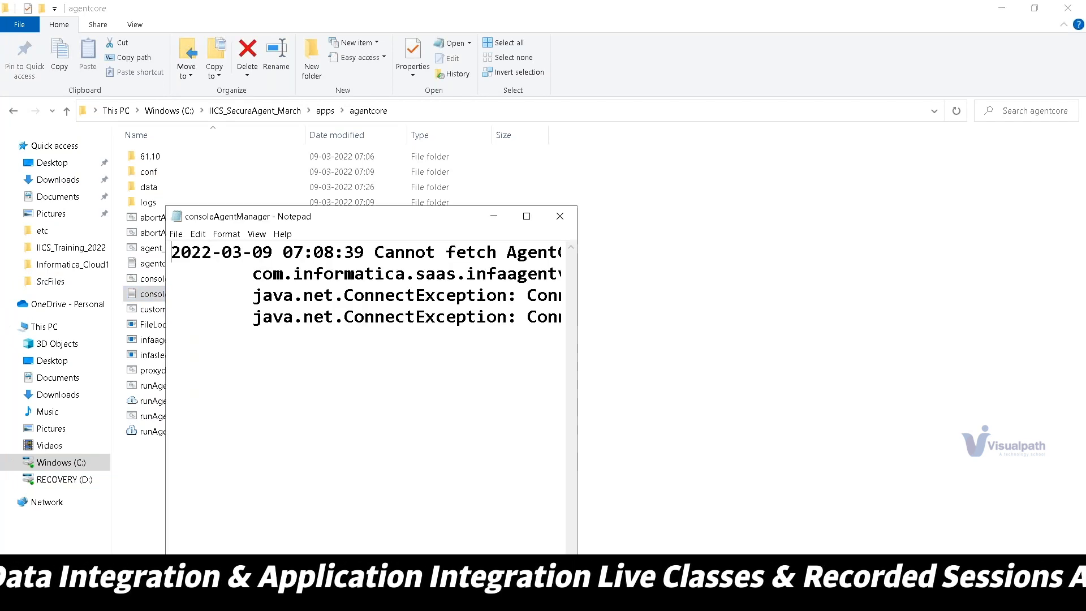
click(526, 216)
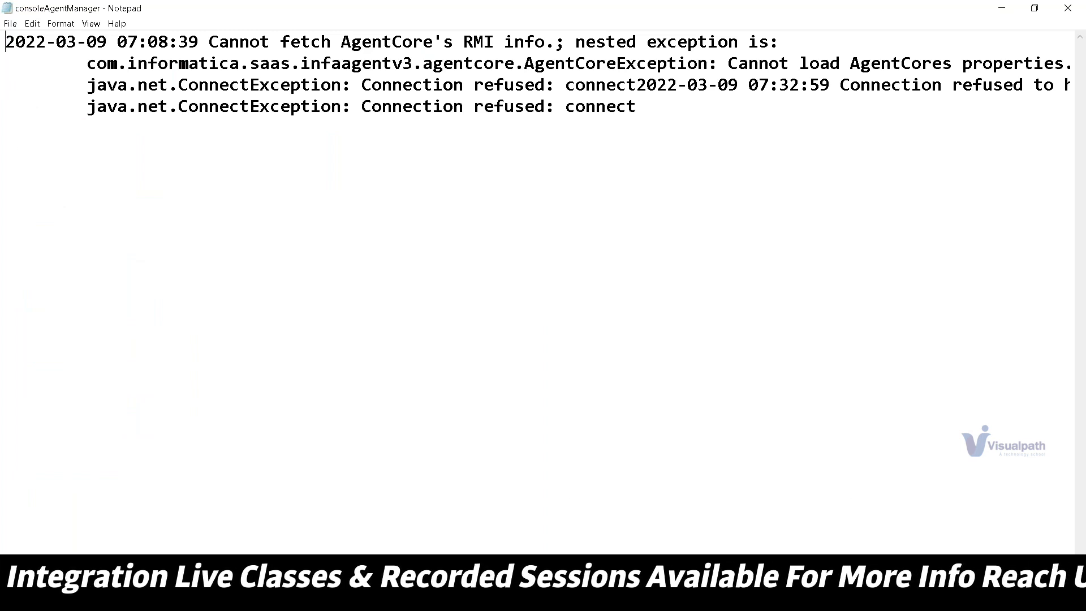
scroll(538, 292, right, 10)
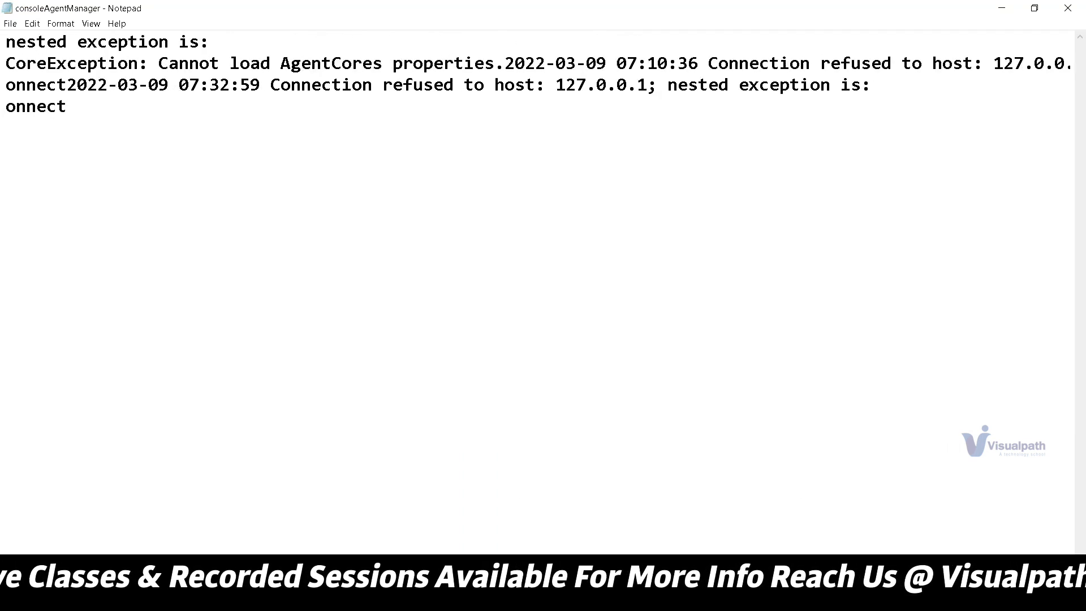
scroll(882, 174, left, 10)
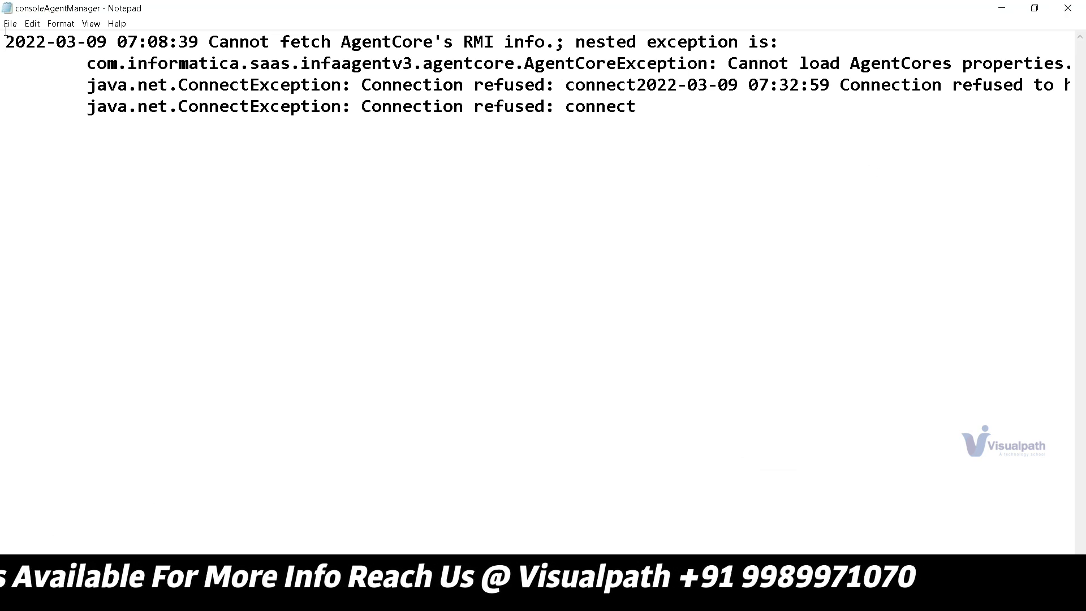
double_click(230, 13)
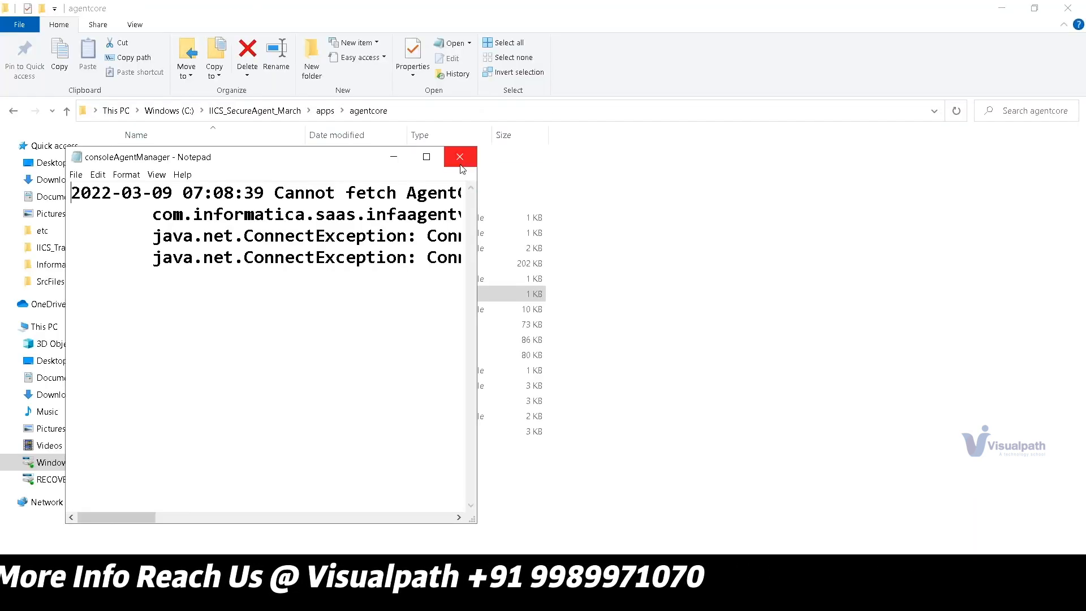
click(460, 164)
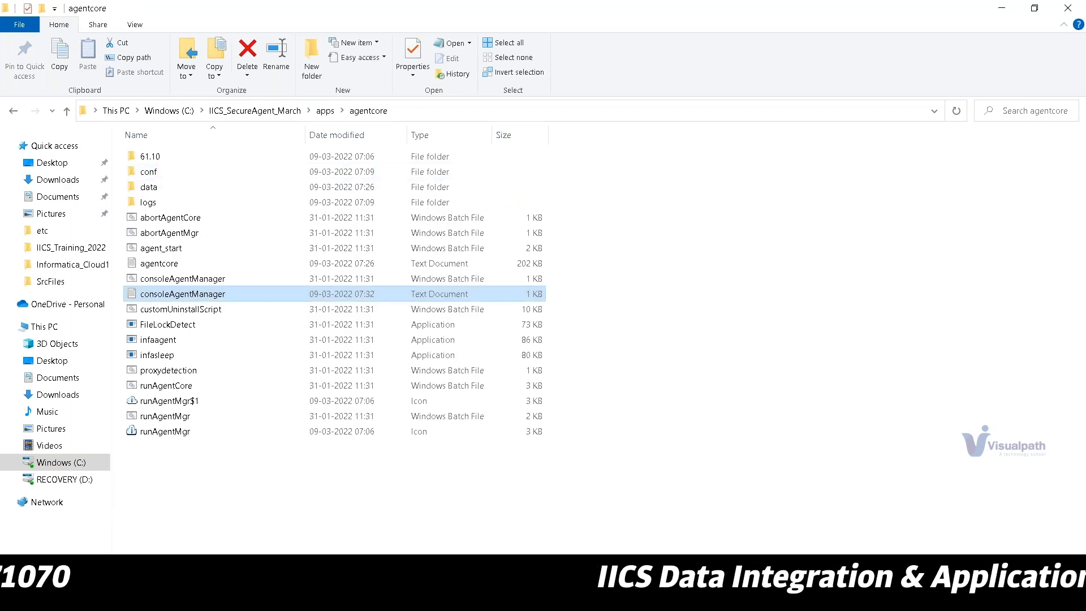
- Run abortAgentMgr.bat in the Command Prompt window, and switch to the Informatica Cloud Secure Agent window to check the agent's status
click(659, 541)
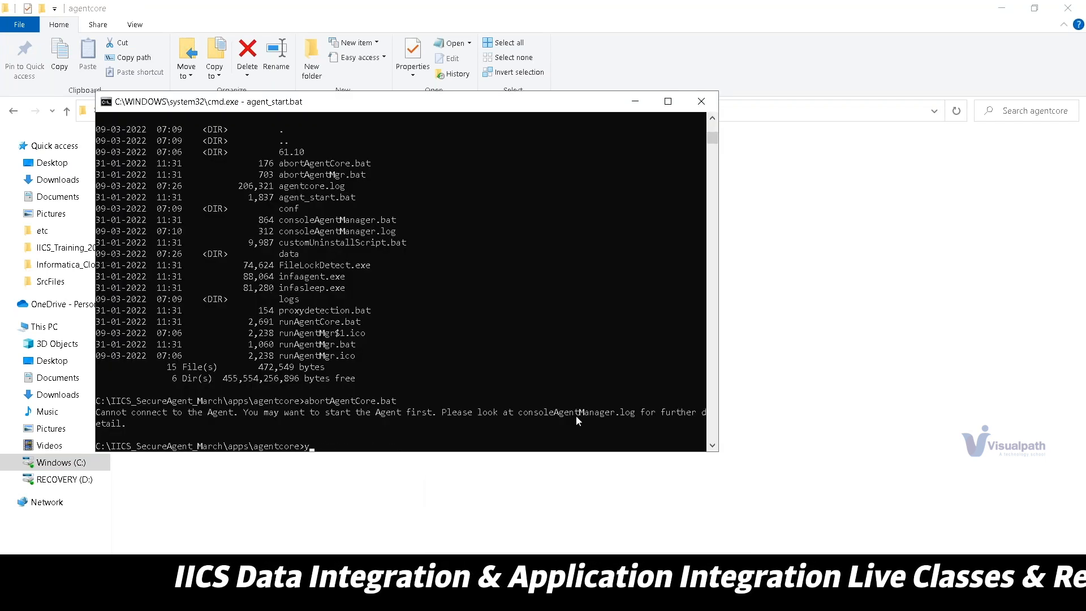
key(BackSpace)
key(BackSpace)
key(BackSpace)
text(abortAgentMgr.bat)
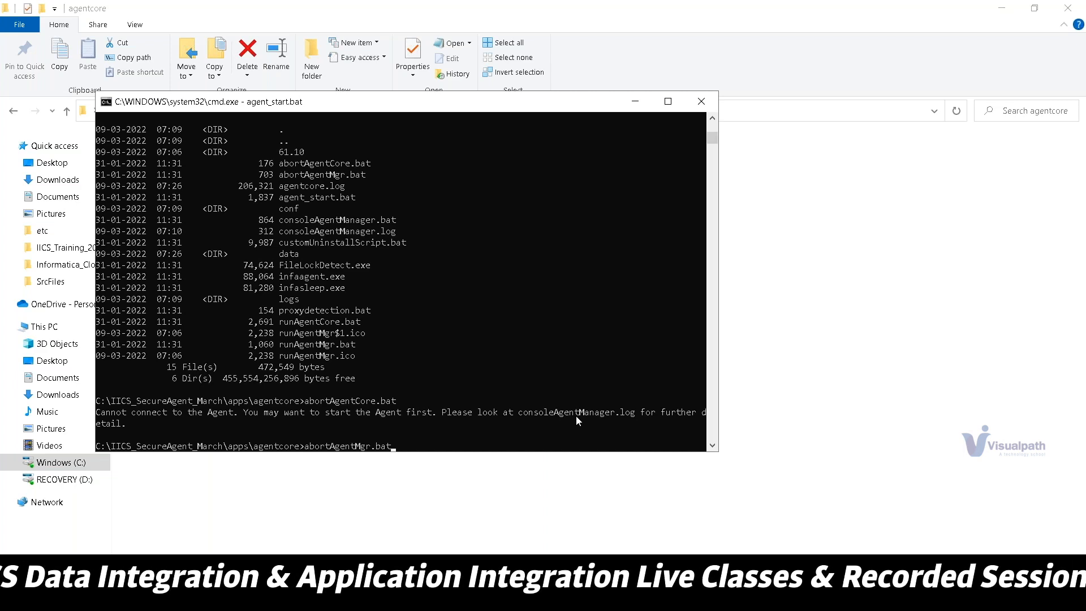
key(Return)
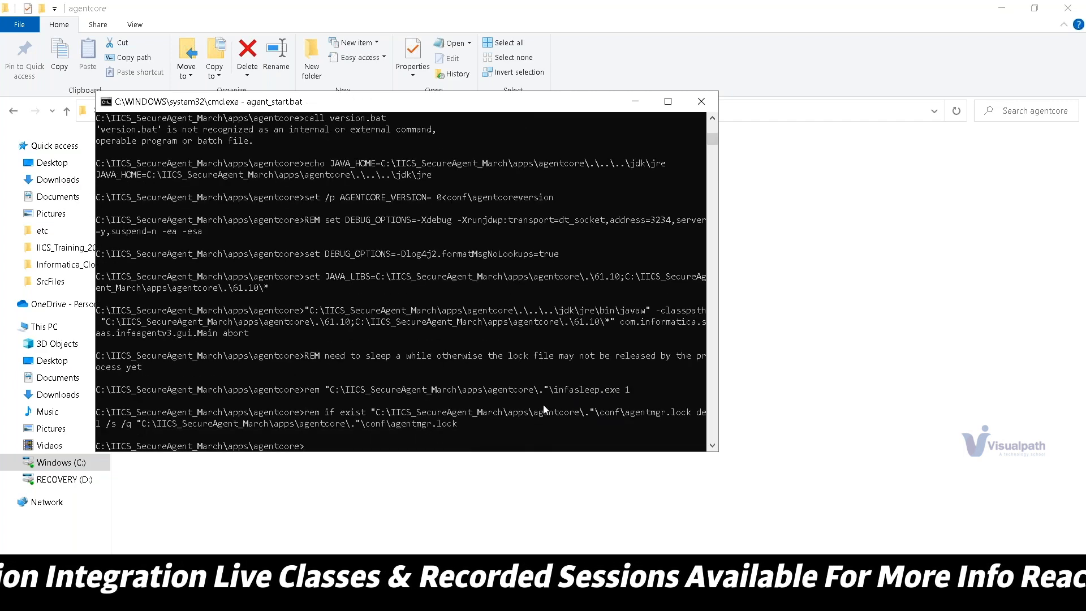
mouse_move(849, 598)
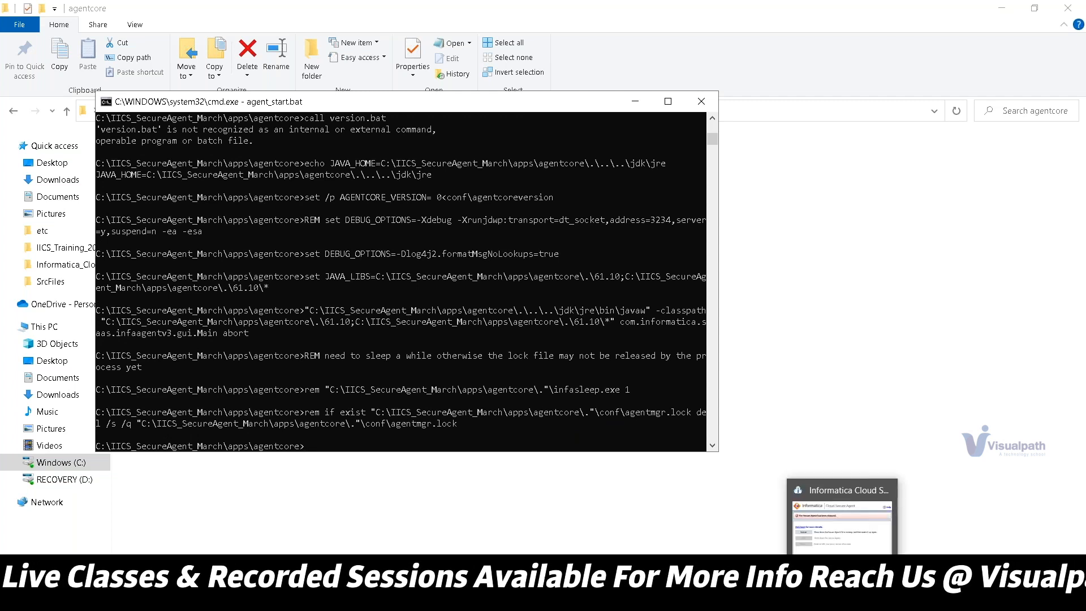
click(860, 549)
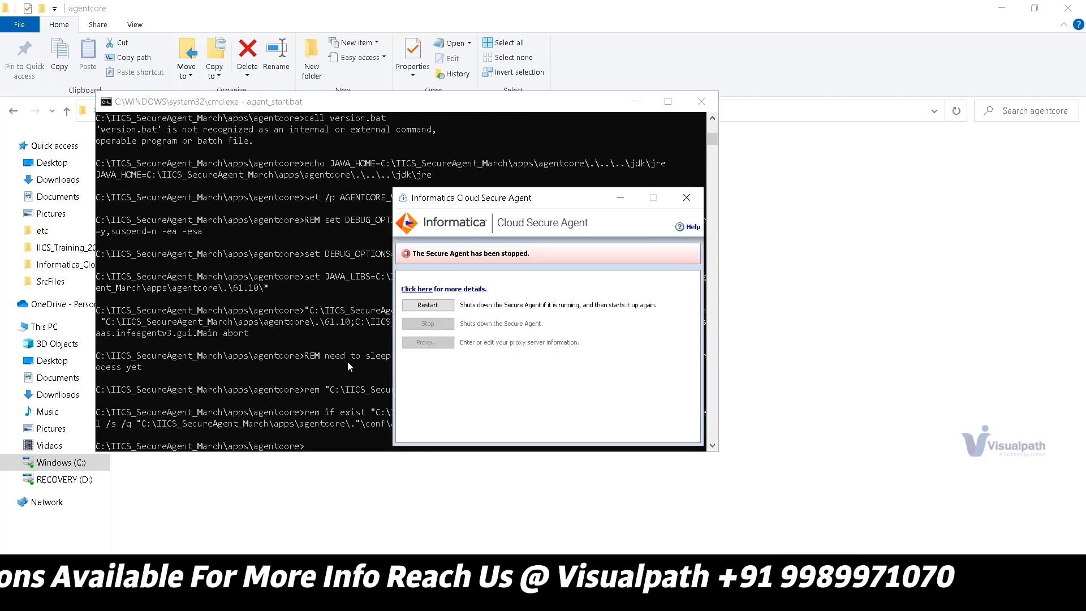
- Return to the Command Prompt window and run agent_start.bat from the command history
scroll(348, 361, down, 1)
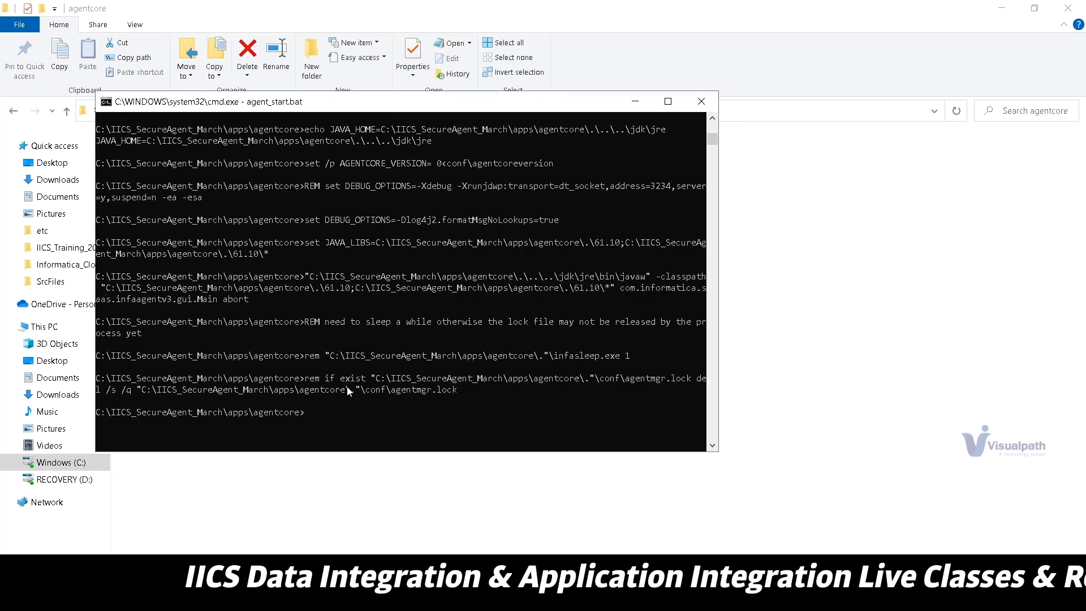
text(consoleAgentManager.bat getStatus)
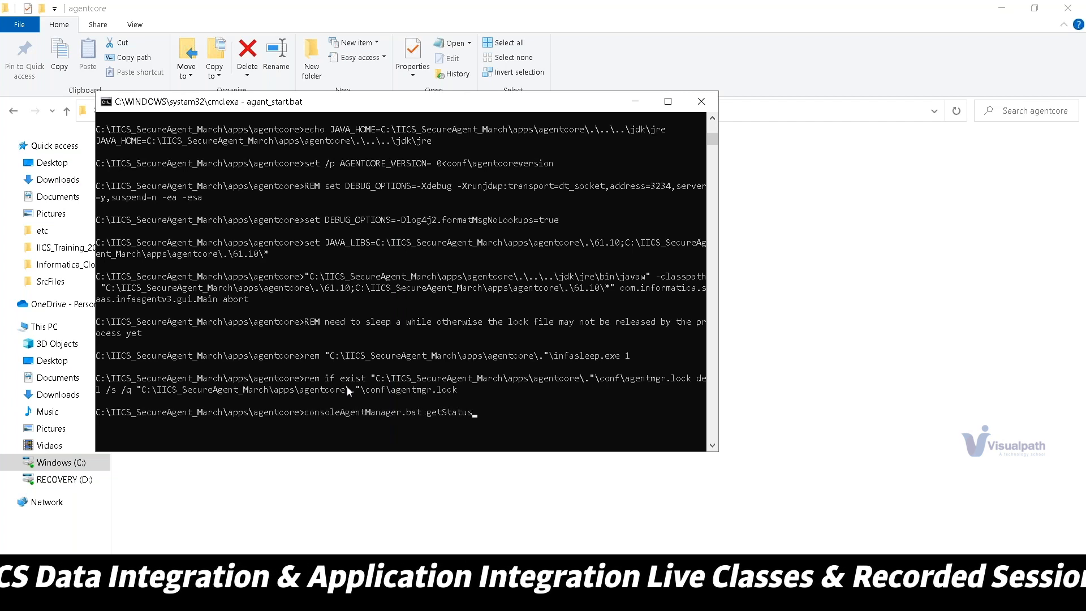
key(Up)
key(Return)
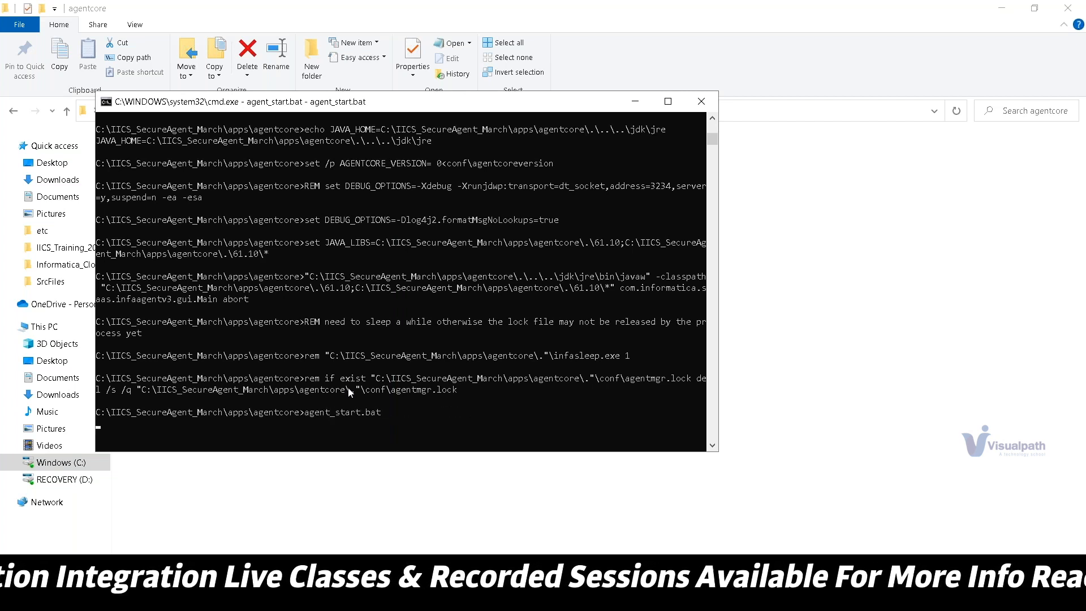
- Switch to Notepad++, reload the externally modified agentcore.log, and read the latest entries at the end of the log
mouse_move(616, 599)
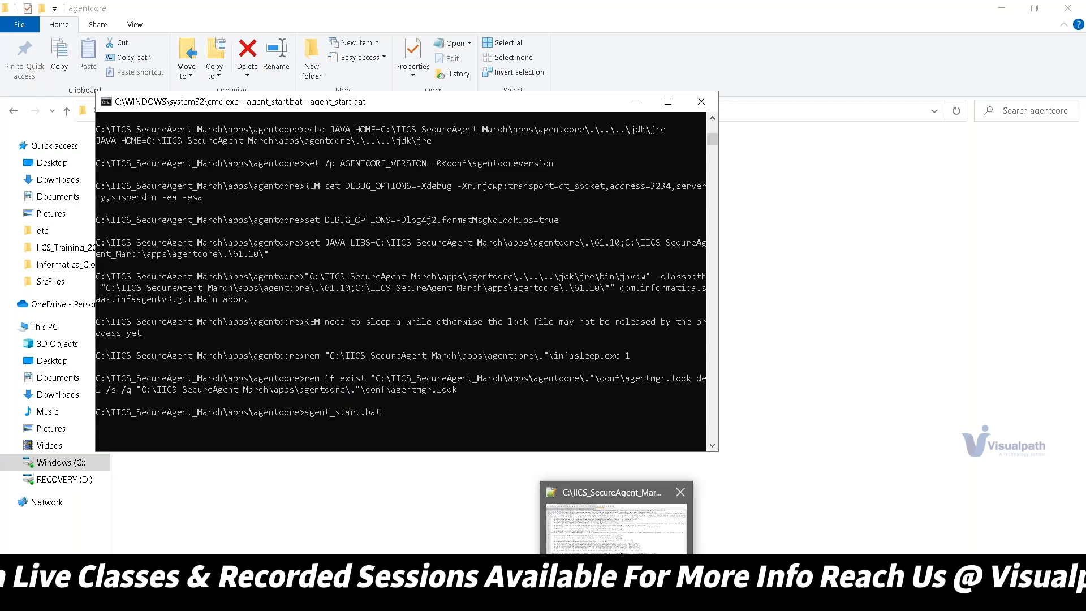
click(617, 527)
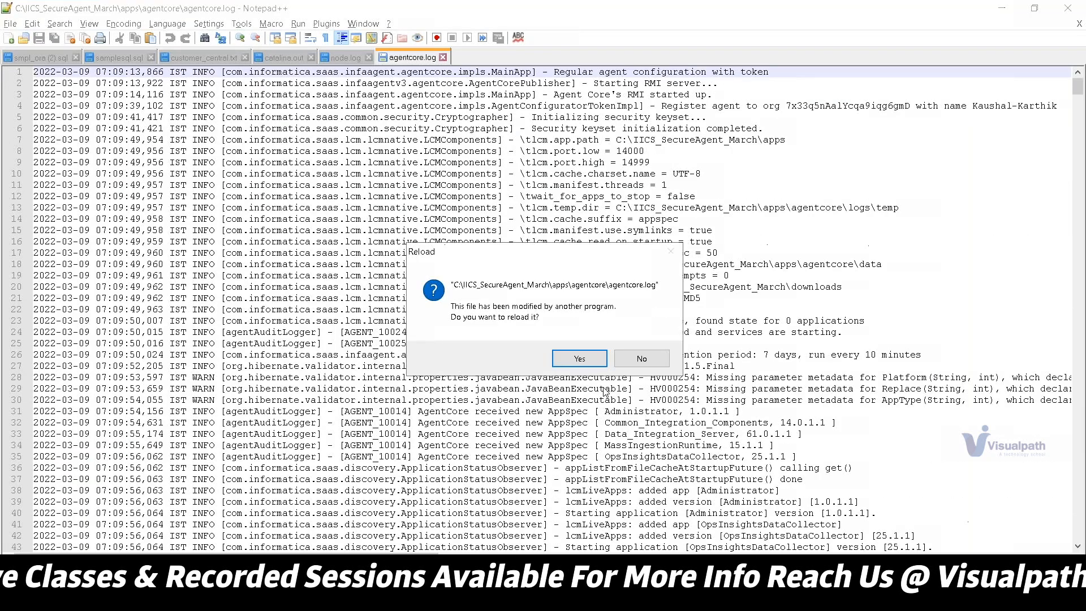
click(580, 358)
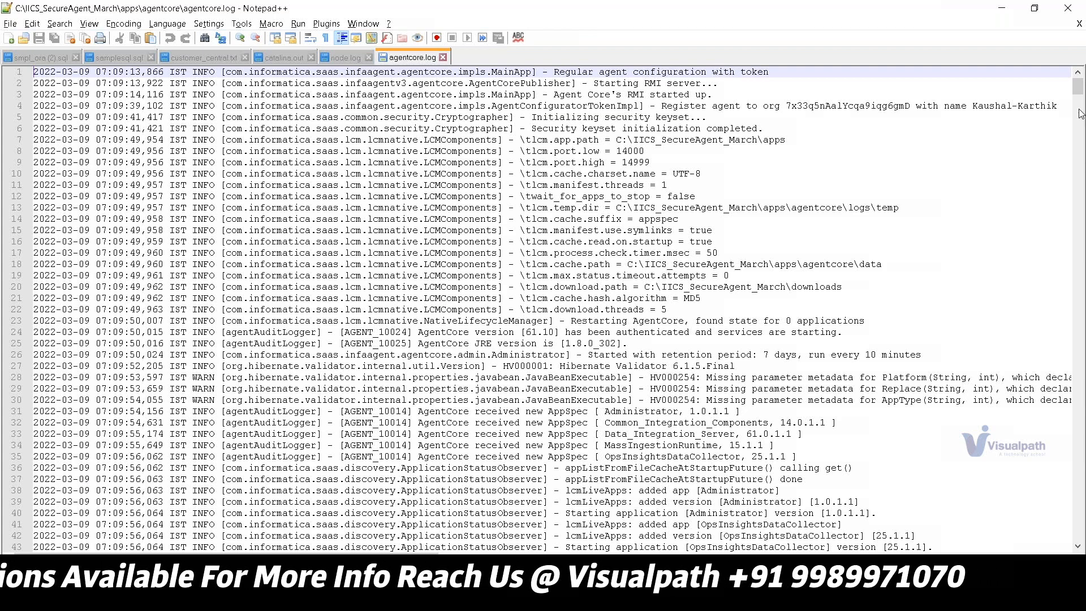
drag(1078, 86, 1078, 532)
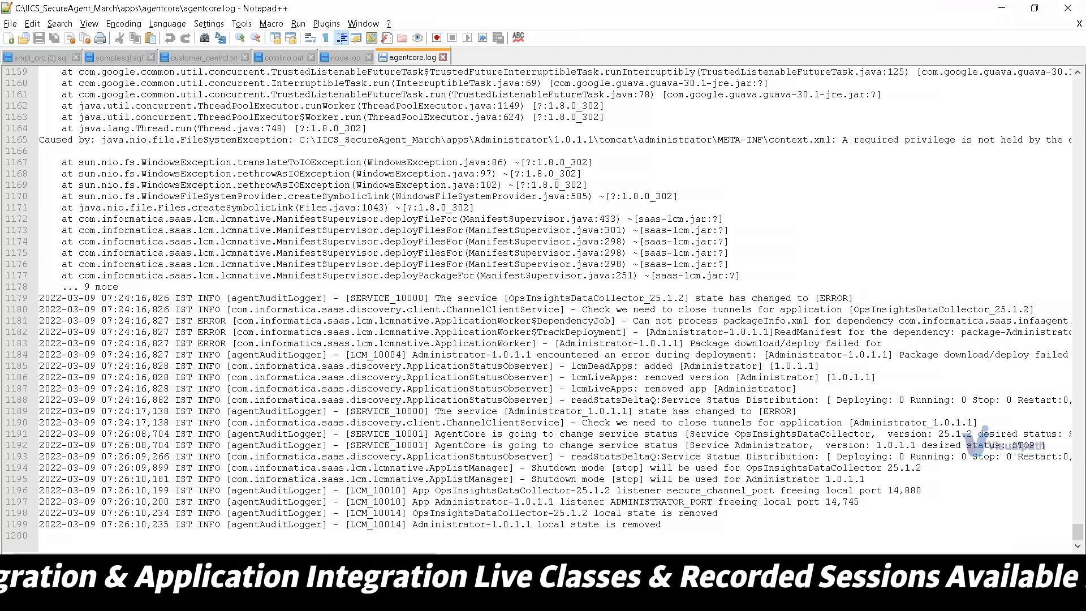
- Switch to Chrome to check LocalAgent1's service statuses, and go to the Data Integration home page, dismissing its My Services dialog
mouse_move(161, 600)
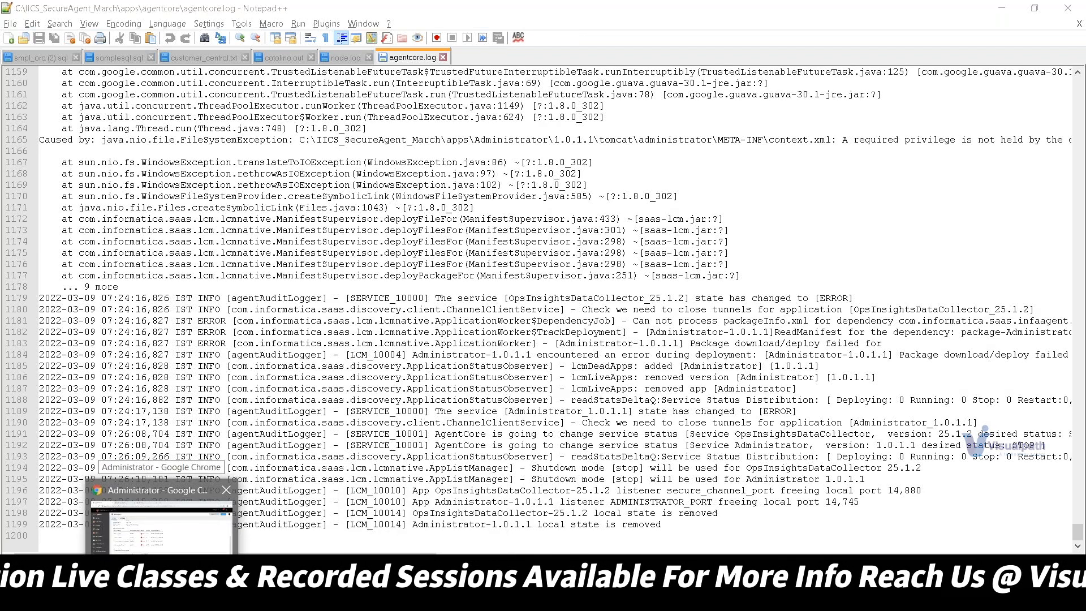
click(158, 529)
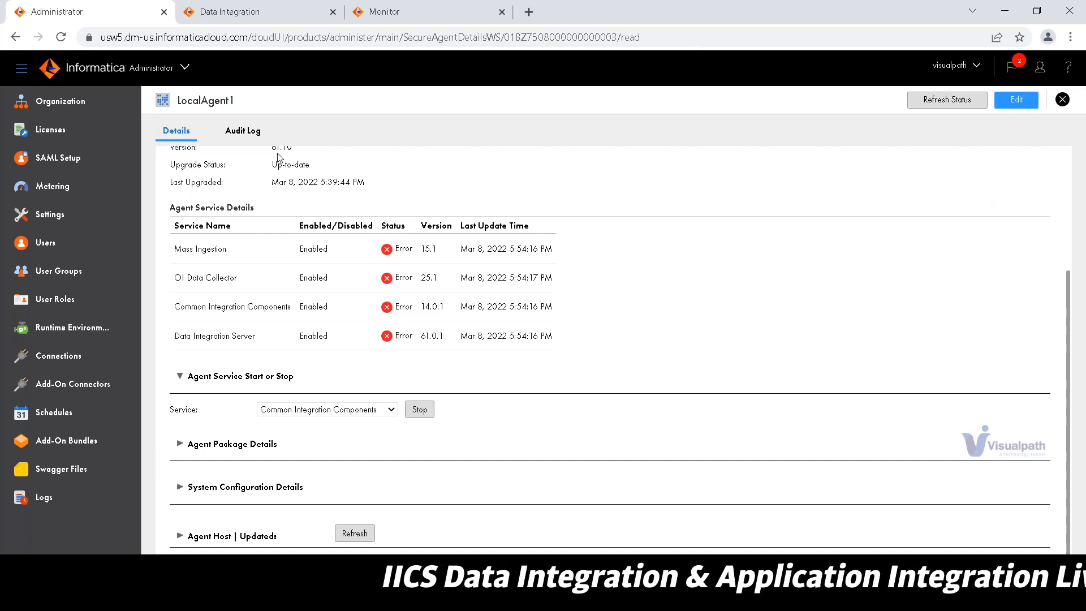
click(249, 15)
click(841, 150)
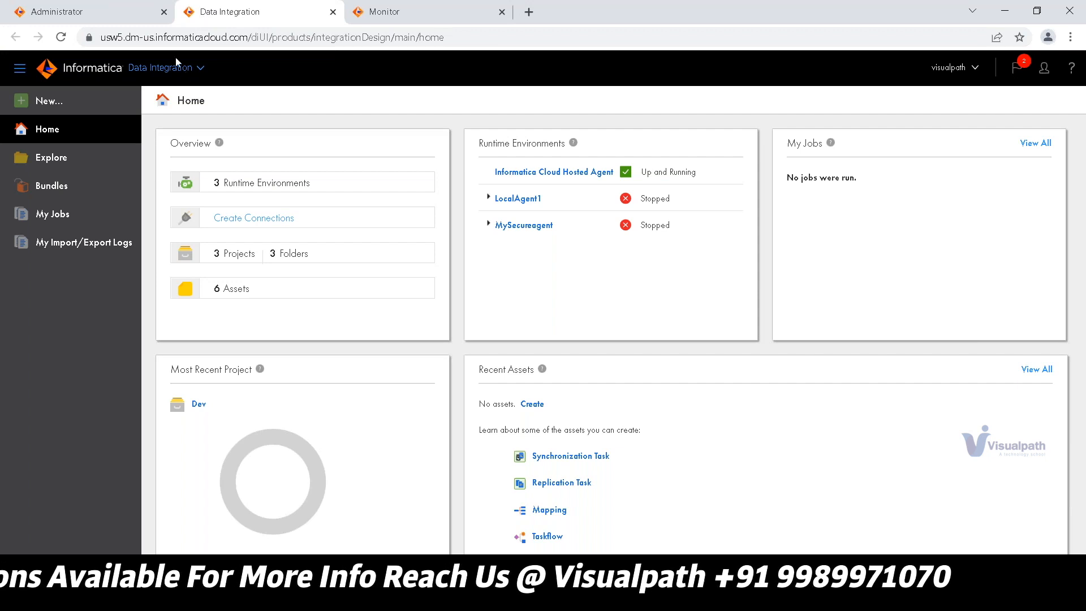
- Open the Operational Insights service in a new browser tab from Data Integration's My Services list and switch to it
click(180, 72)
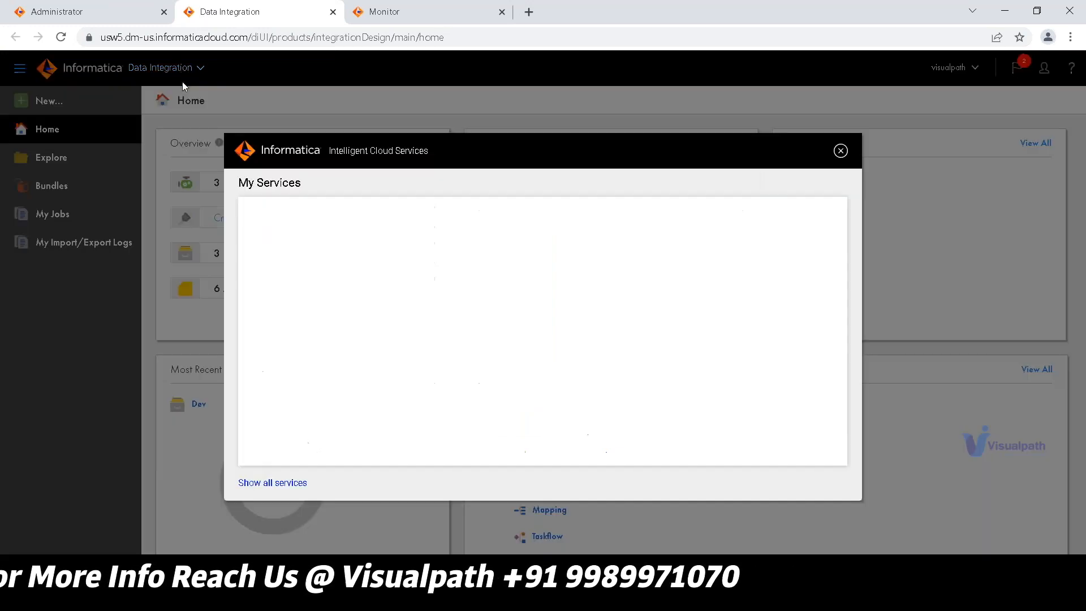
right_click(338, 295)
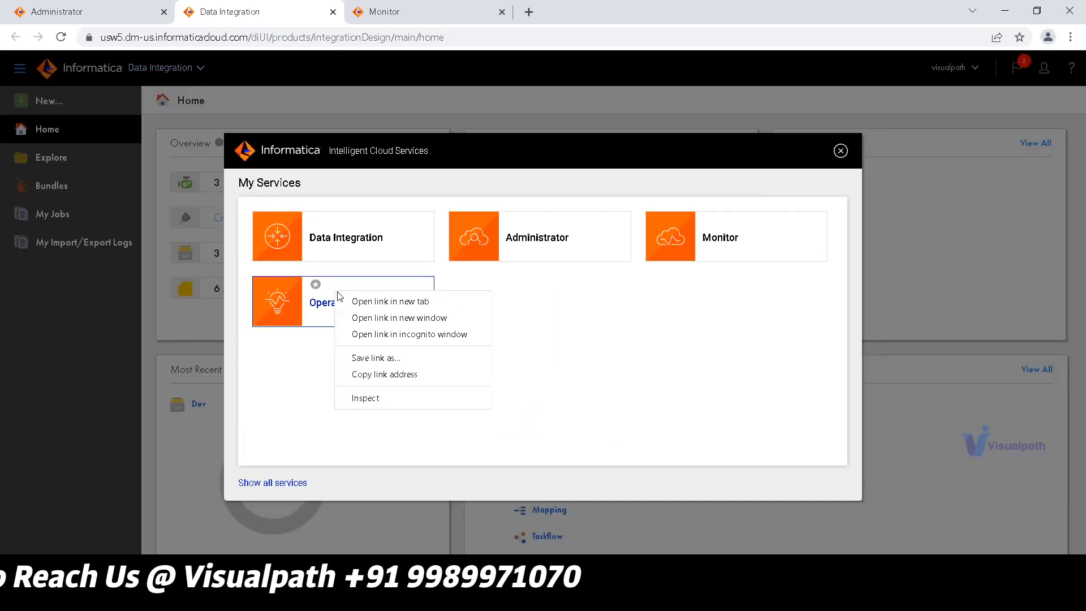
click(395, 303)
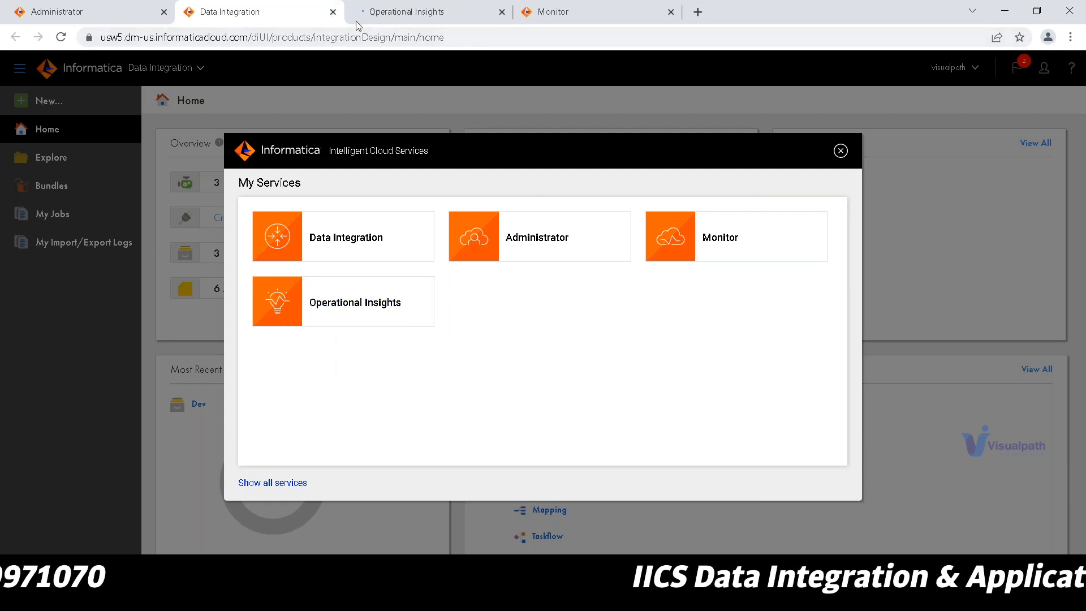
click(402, 22)
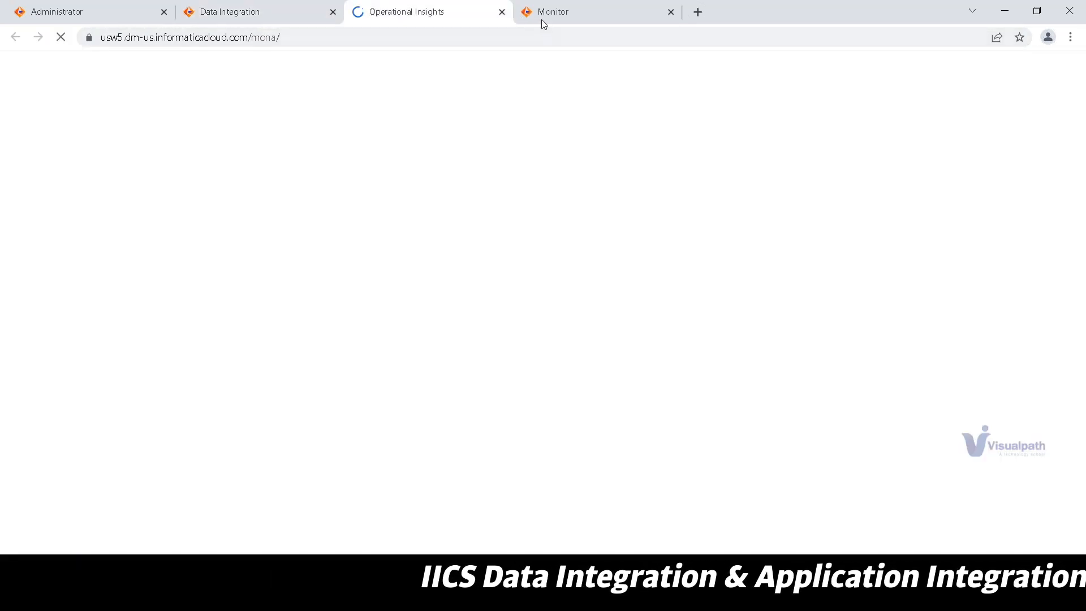
- Check on the loading Operational Insights page, and change the Monitor browser tab to the Operational Insights service
click(542, 19)
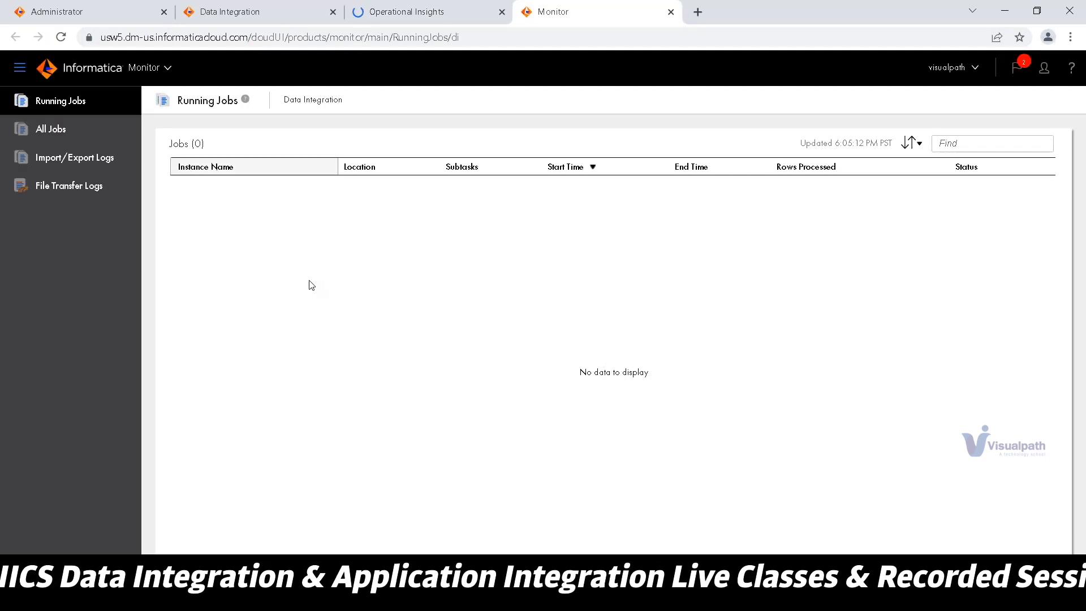
click(399, 18)
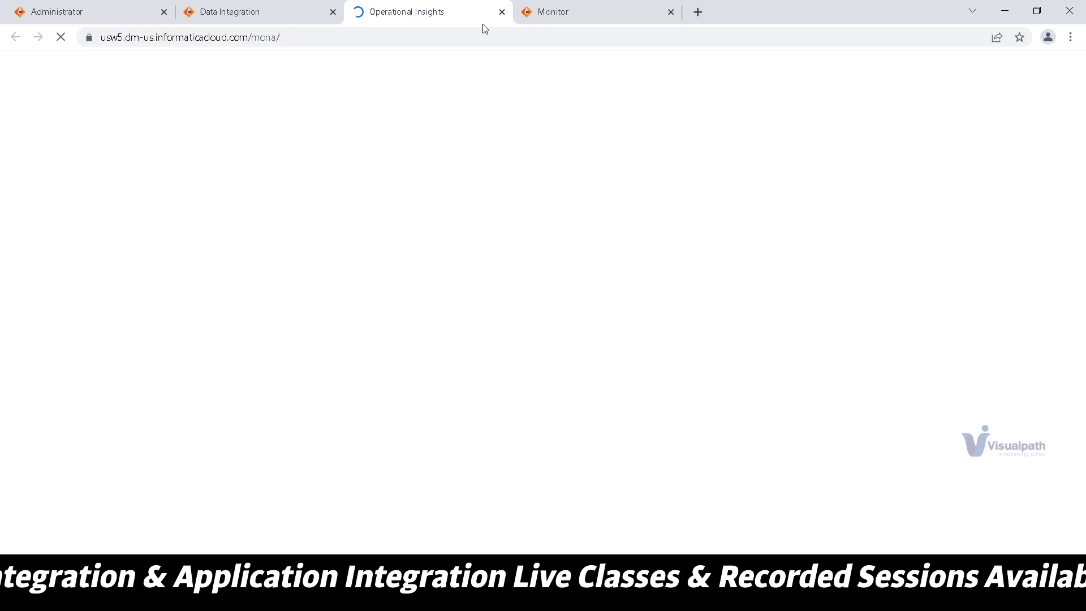
click(546, 17)
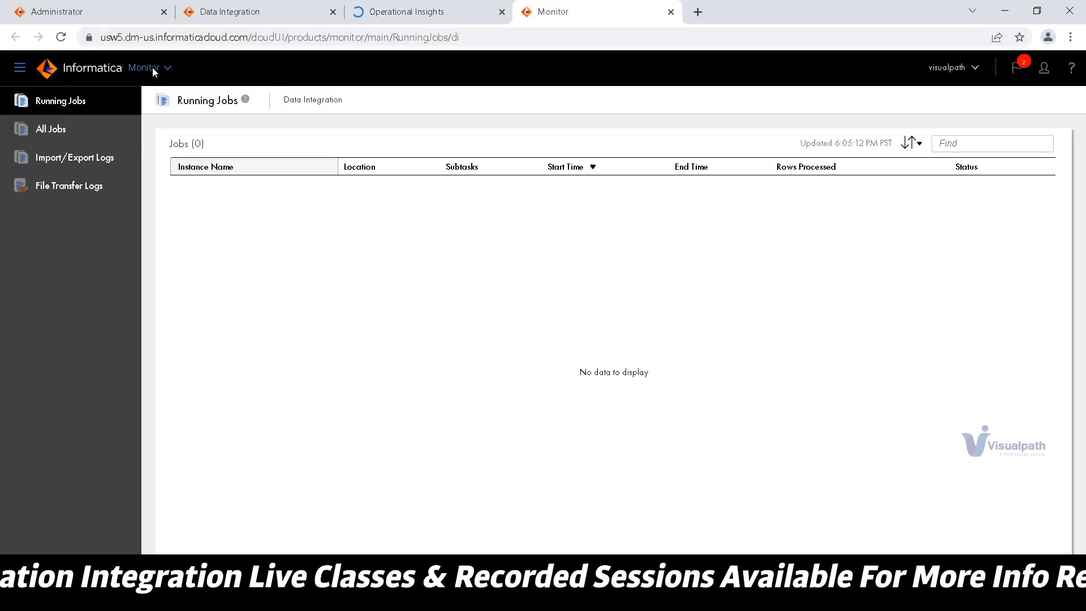
click(147, 68)
click(318, 311)
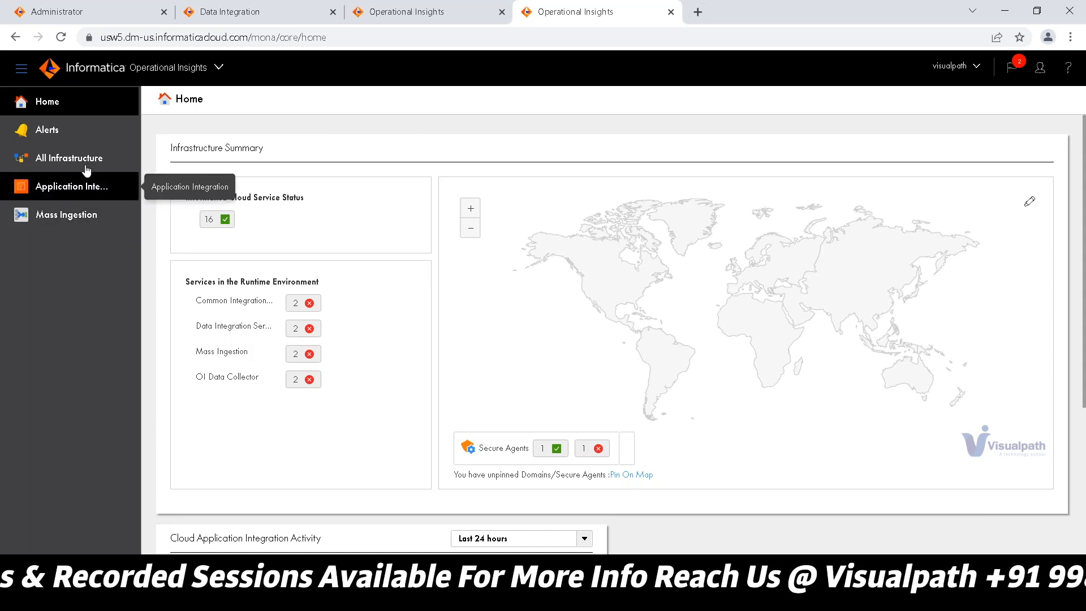
- In the infrastructure alerts, enable all Secure Agent alerts for LocalAgent and turn on Email Recipients
click(63, 142)
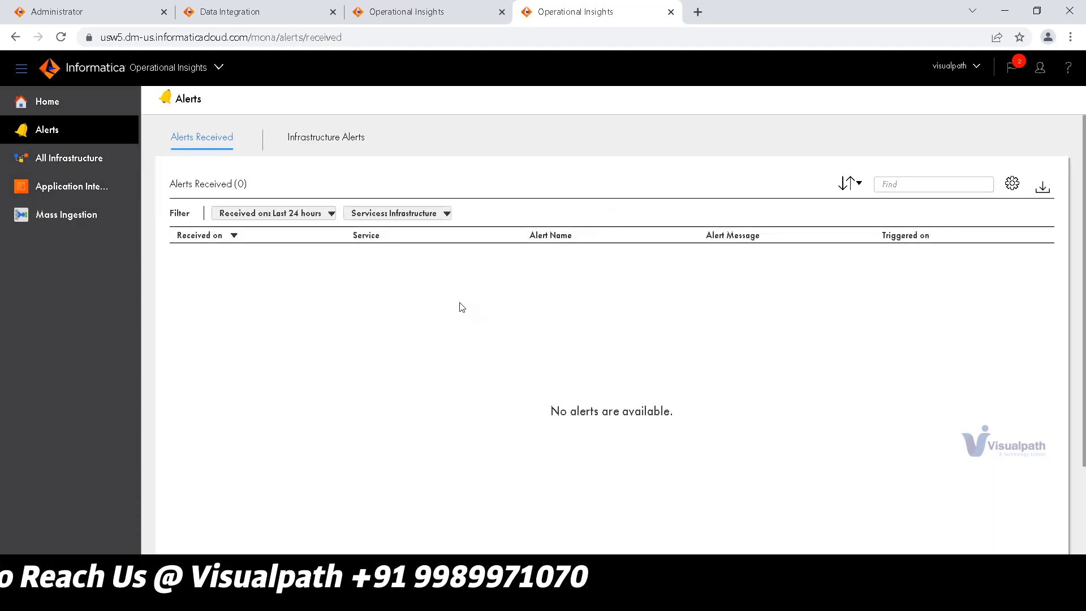
click(340, 149)
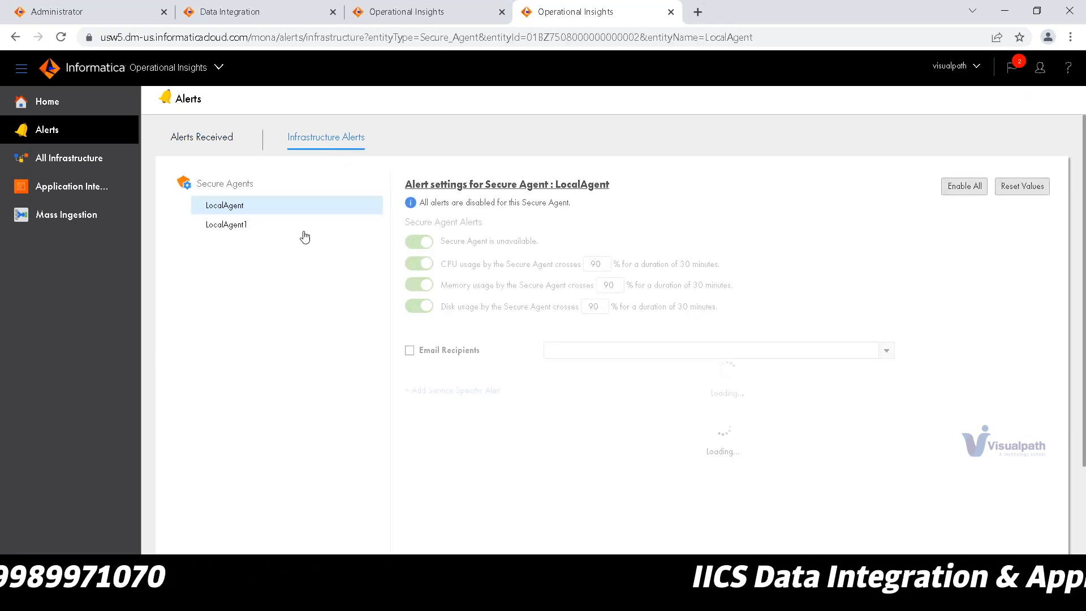
click(960, 193)
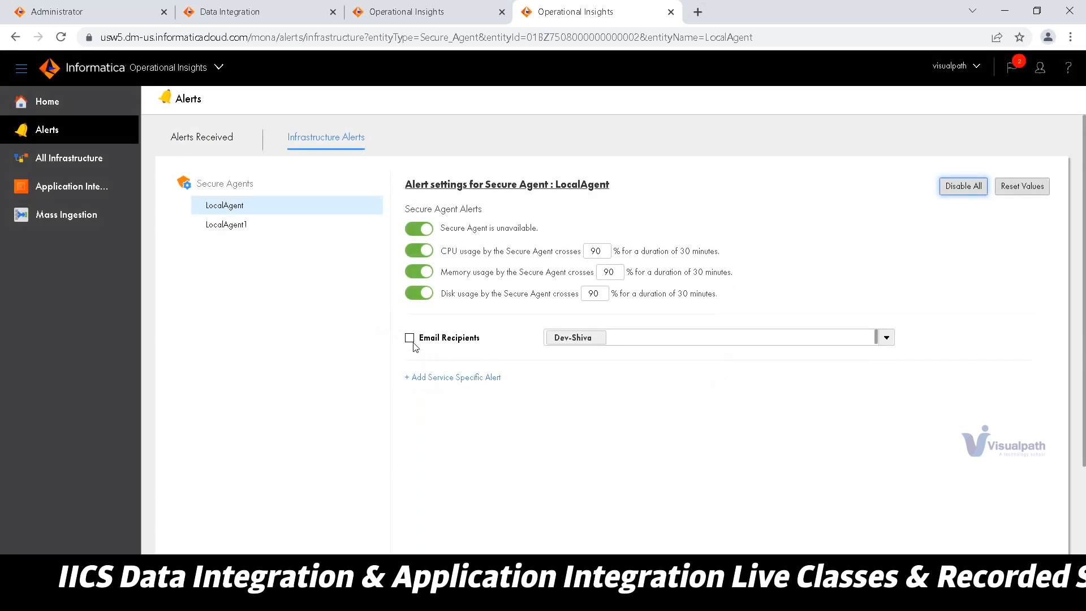
click(410, 339)
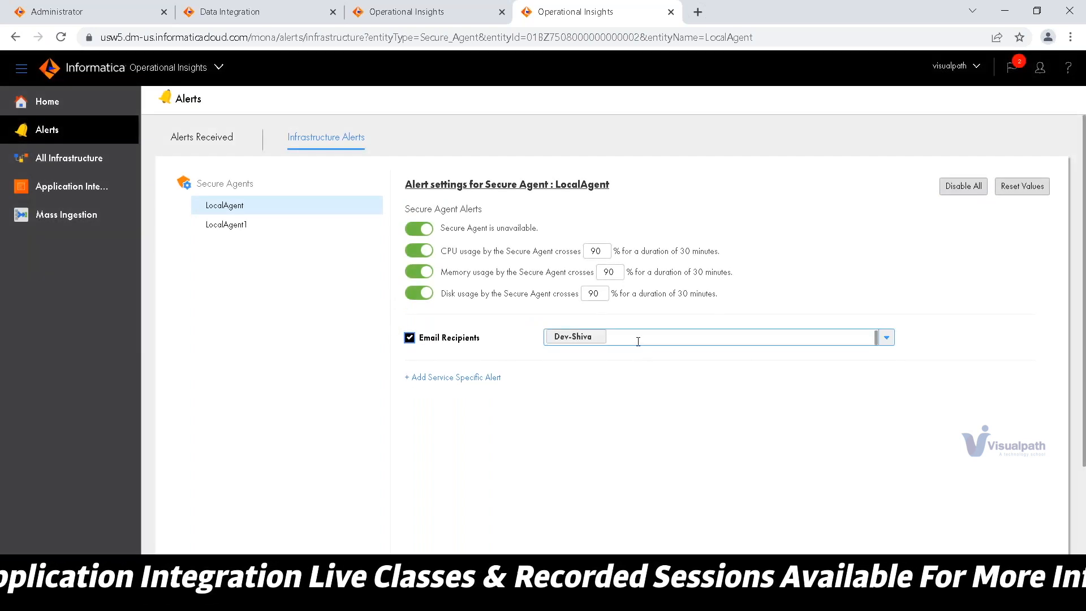
scroll(638, 342, down, 2)
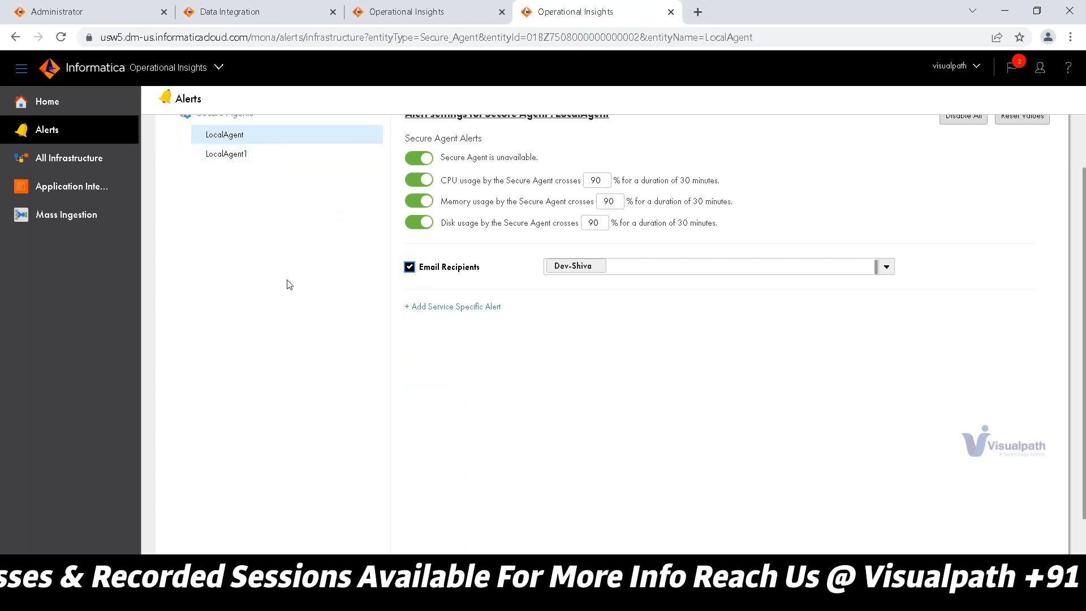
scroll(289, 285, up, 2)
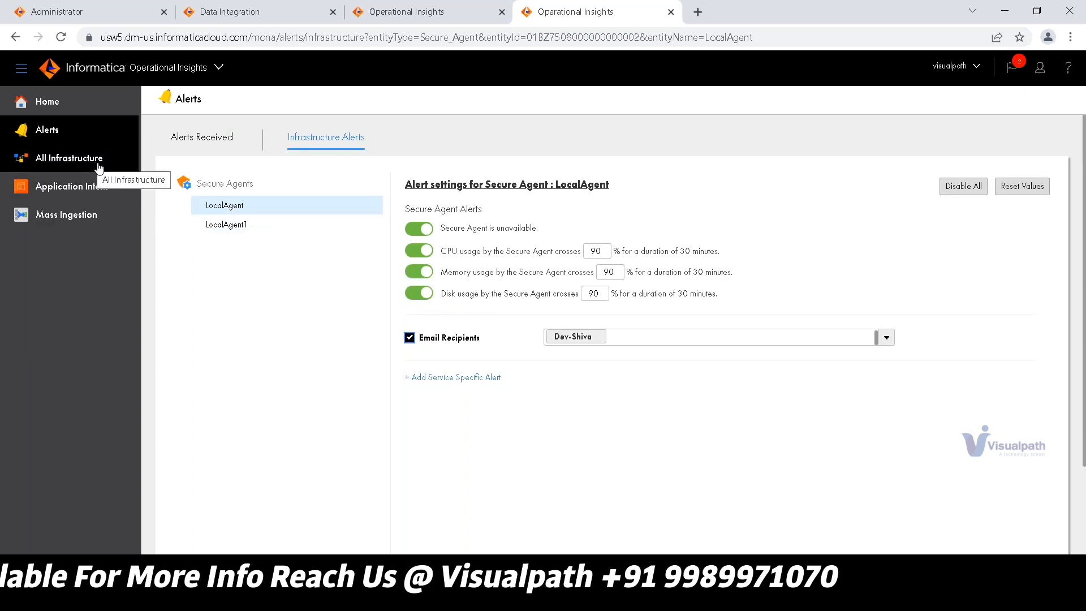
- View the Application Integration overview, and examine the cloud services and secure agent groups on the All Infrastructure page
click(80, 189)
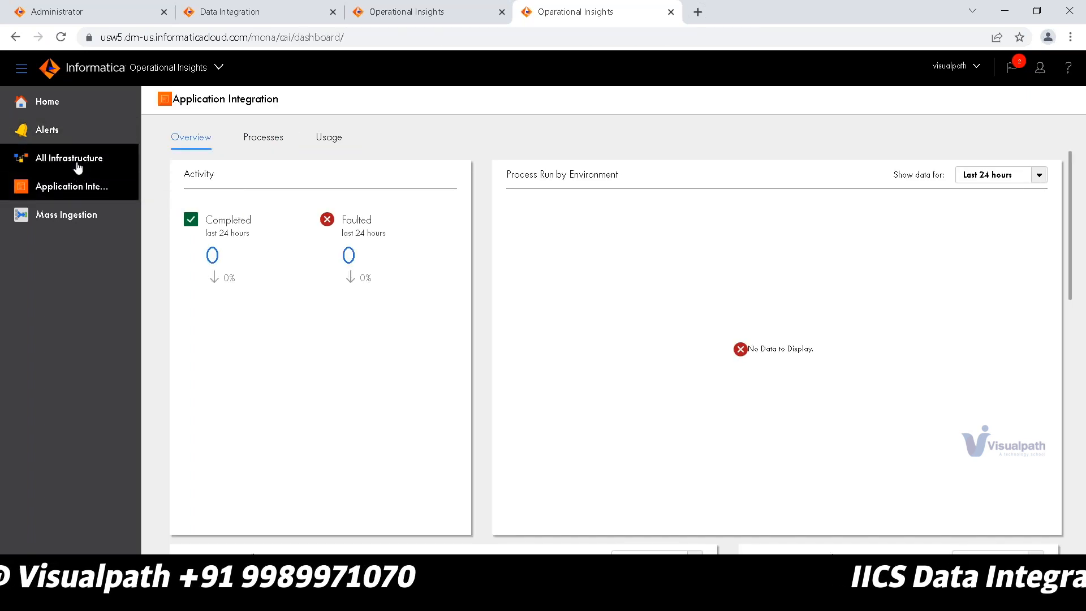
click(78, 164)
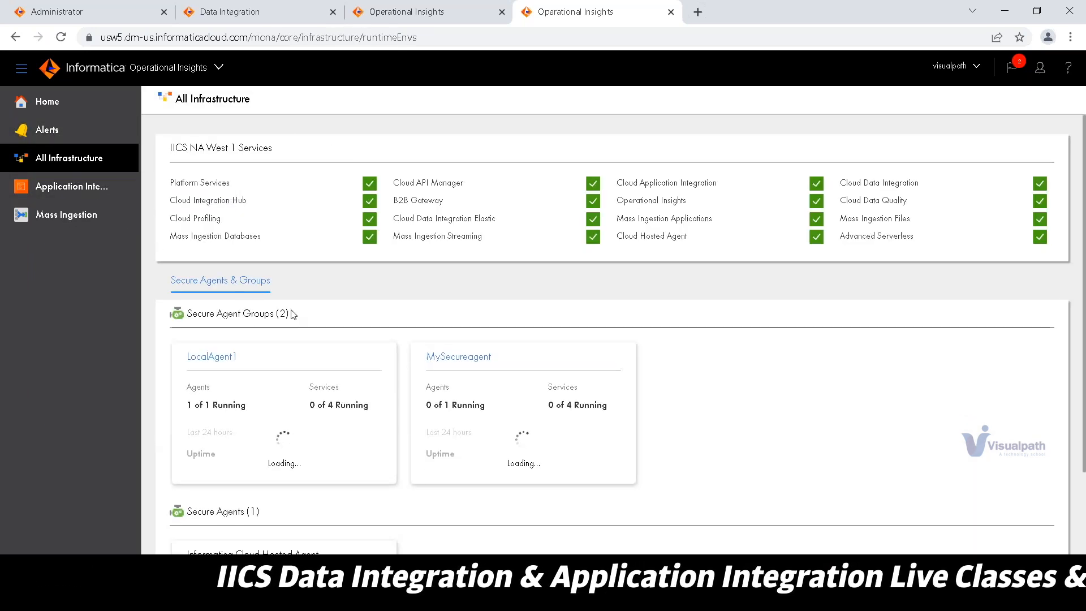
scroll(832, 442, down, 3)
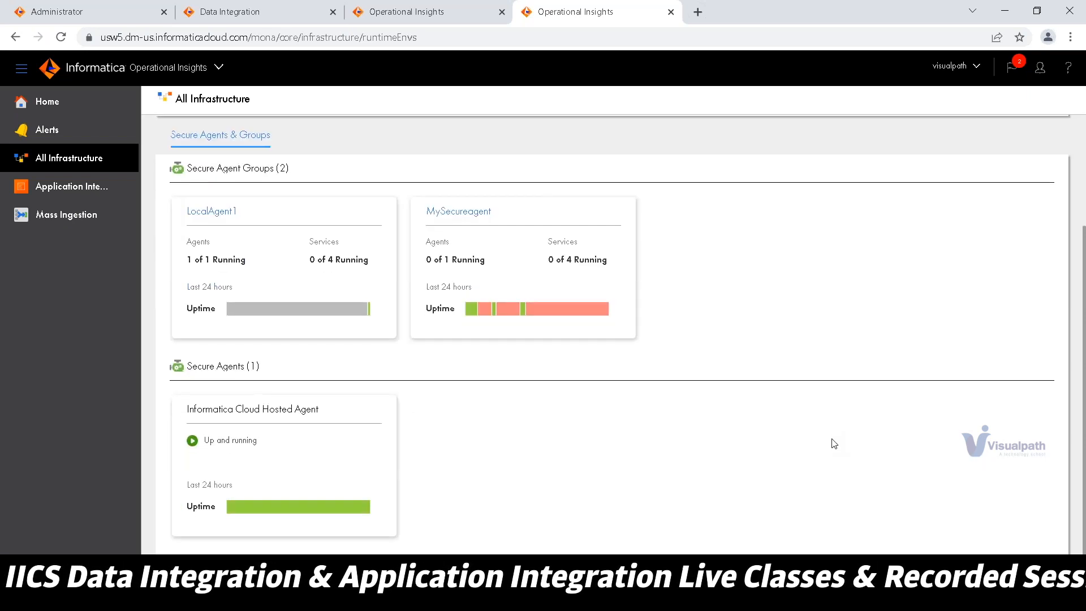
scroll(834, 443, up, 3)
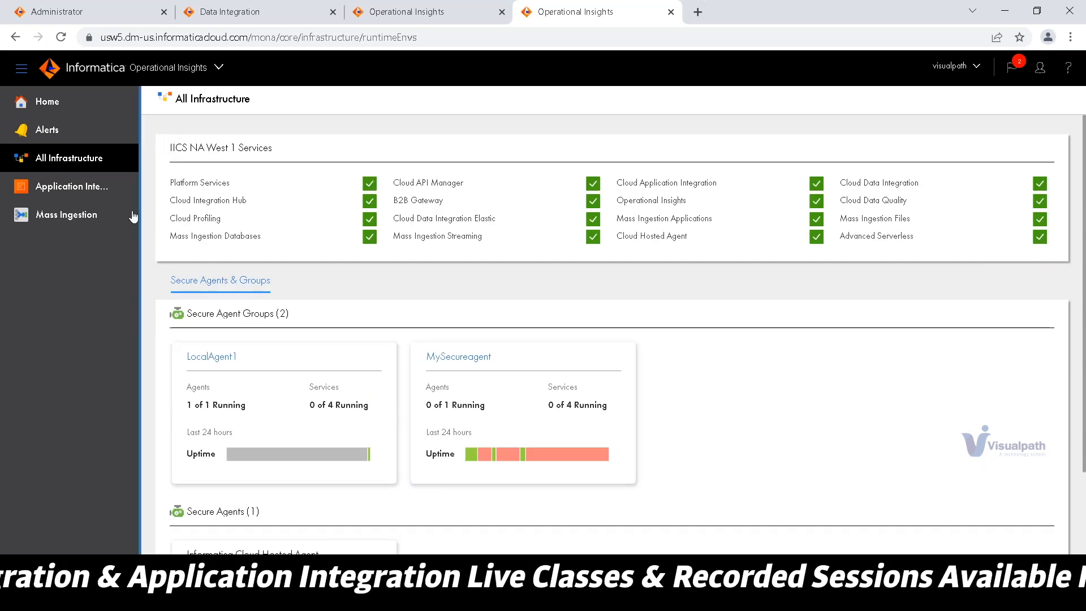
- Return to the Operational Insights home page and review the infrastructure summary and Cloud Application Integration activity
click(42, 113)
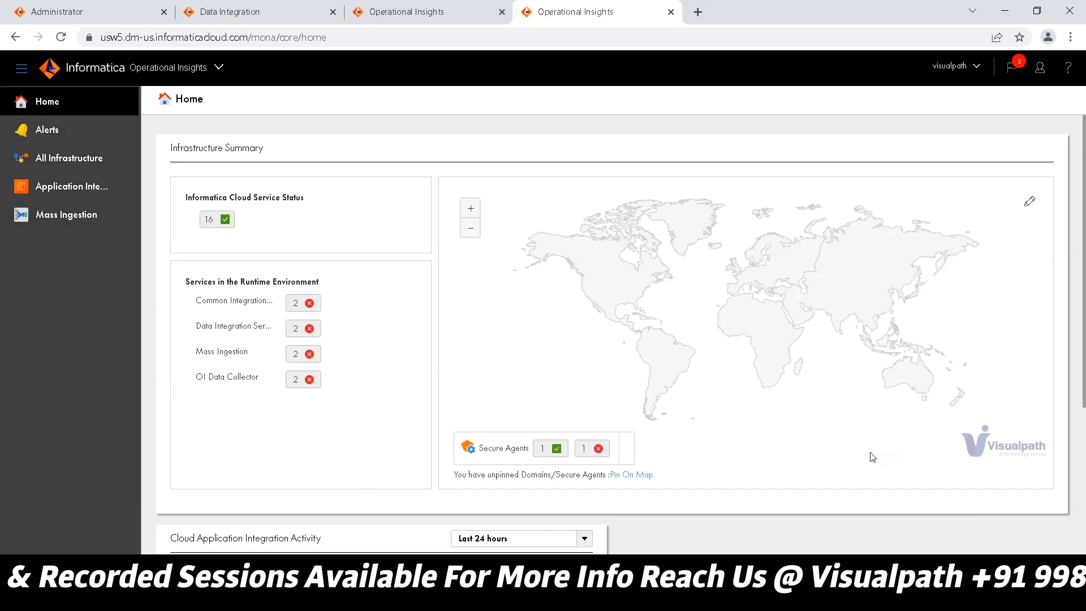
scroll(870, 455, down, 5)
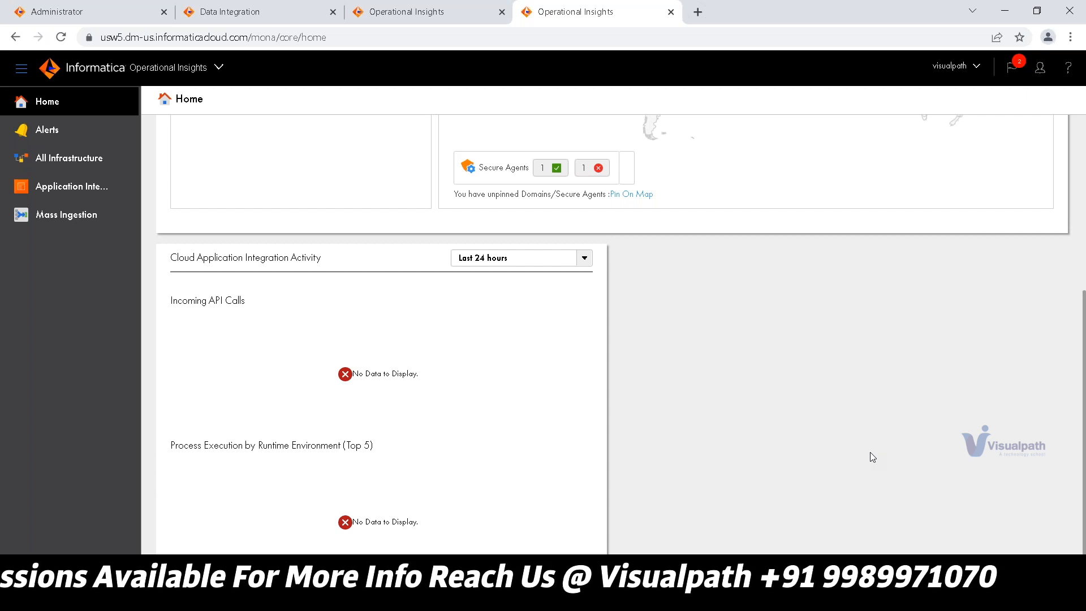
scroll(870, 457, up, 3)
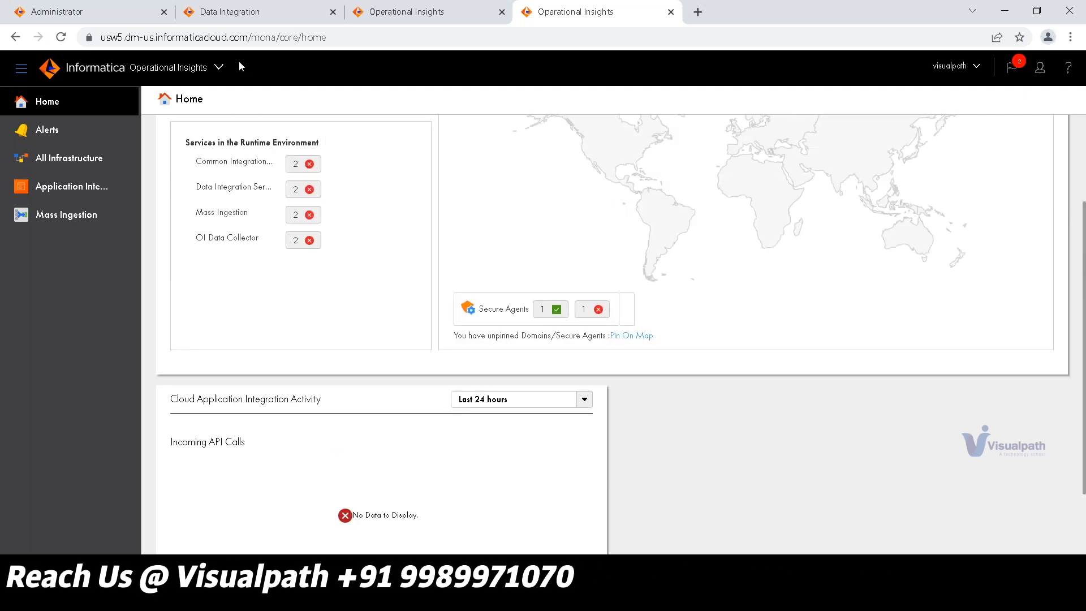
- Review the list of all cloud services in Data Integration, close it, and return to LocalAgent1's details in Administrator
click(248, 10)
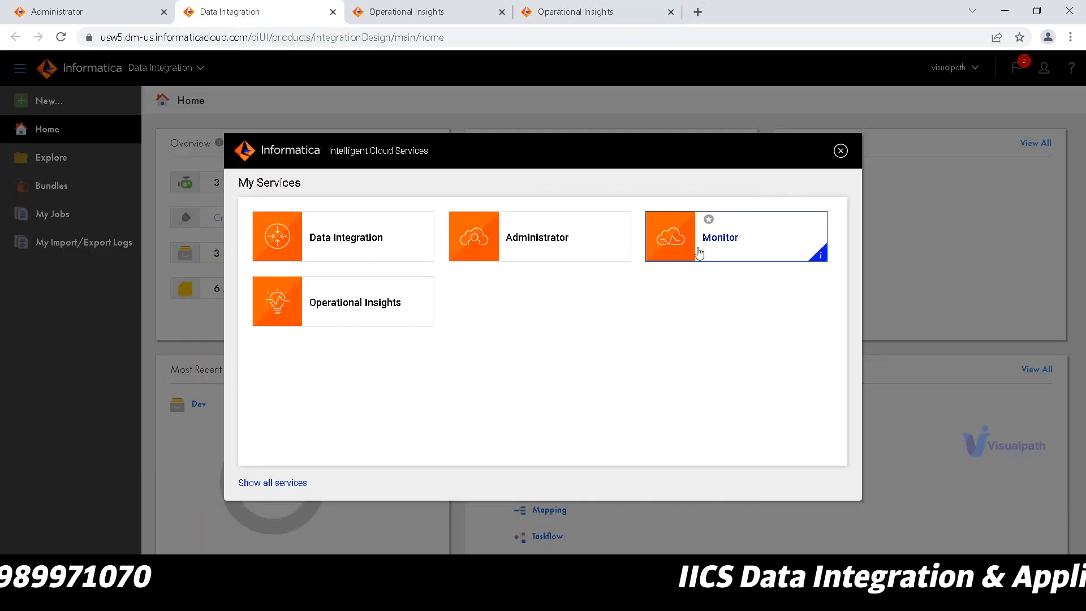
click(292, 484)
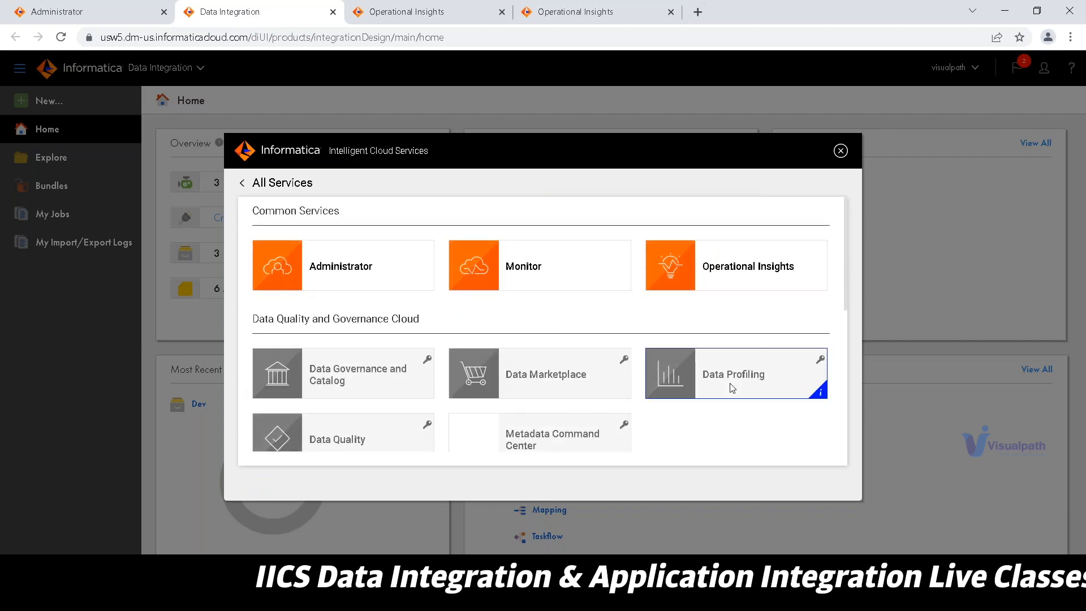
scroll(732, 388, down, 5)
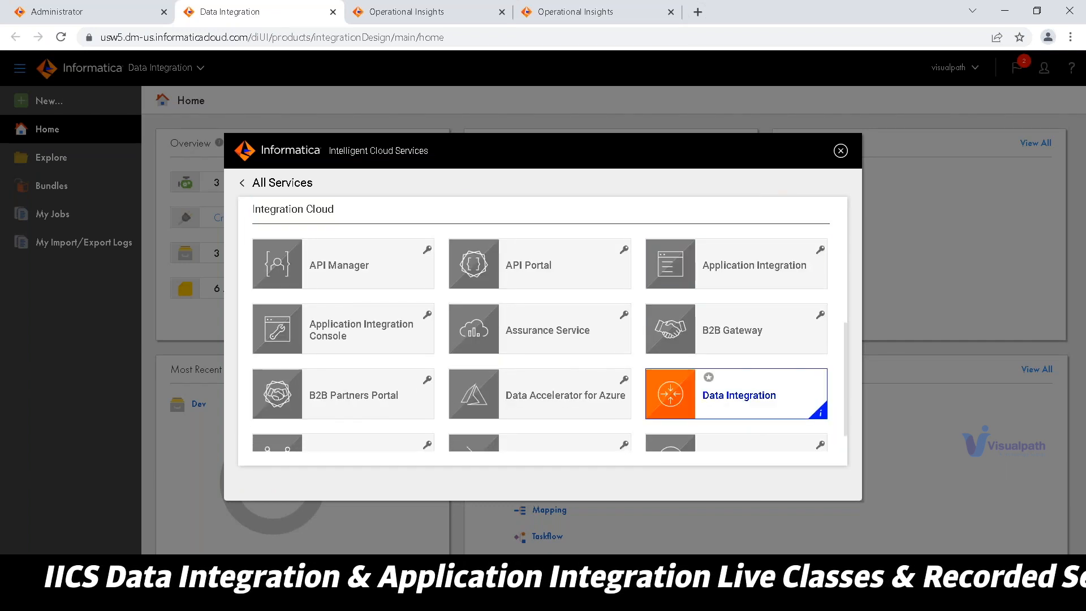
scroll(732, 388, down, 1)
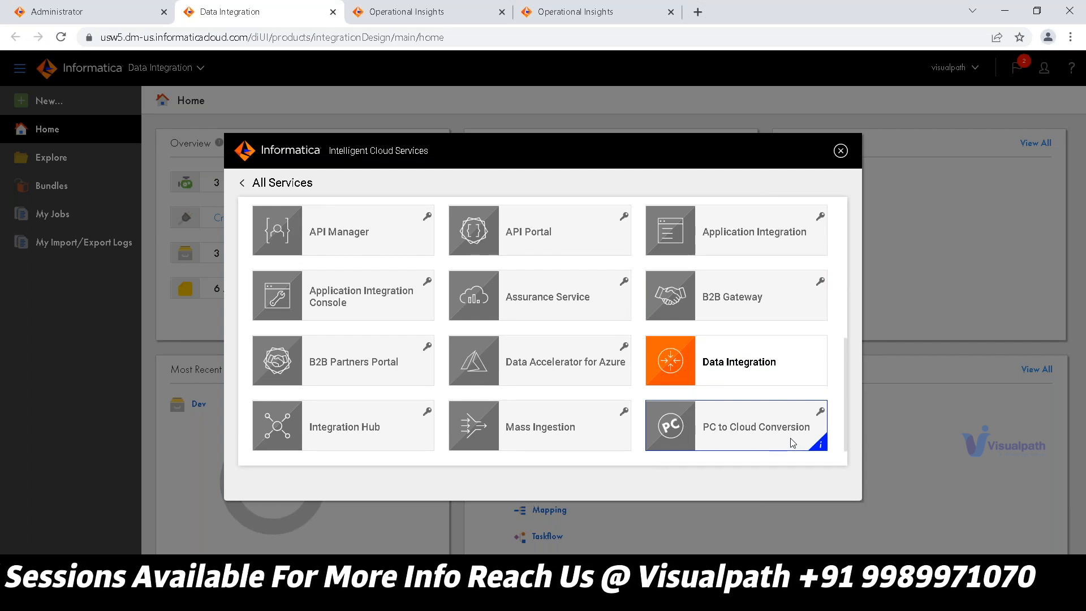
scroll(793, 444, up, 3)
scroll(792, 443, up, 3)
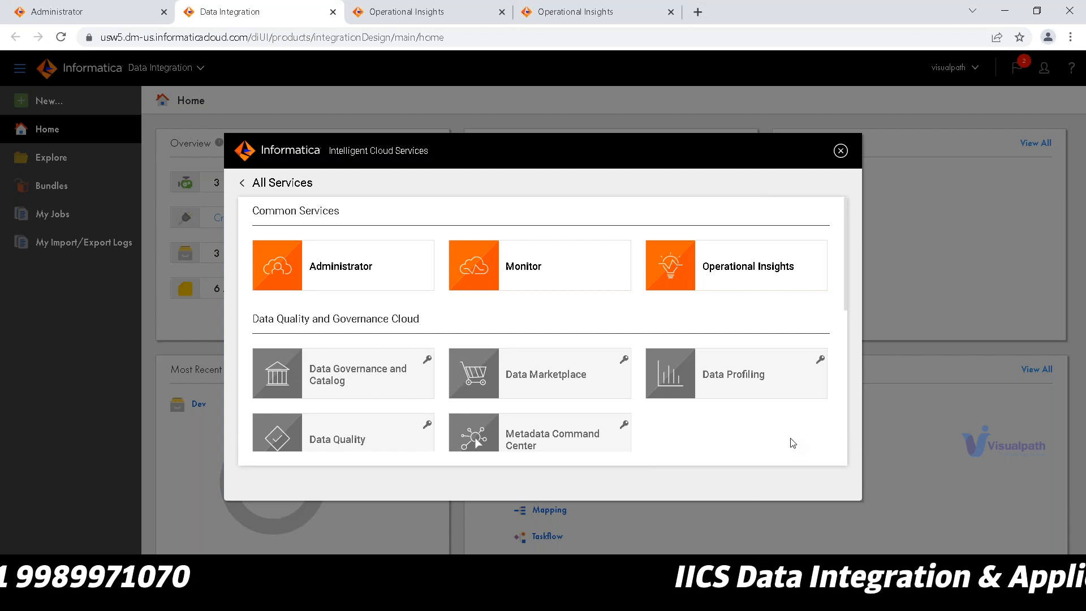
scroll(793, 443, down, 7)
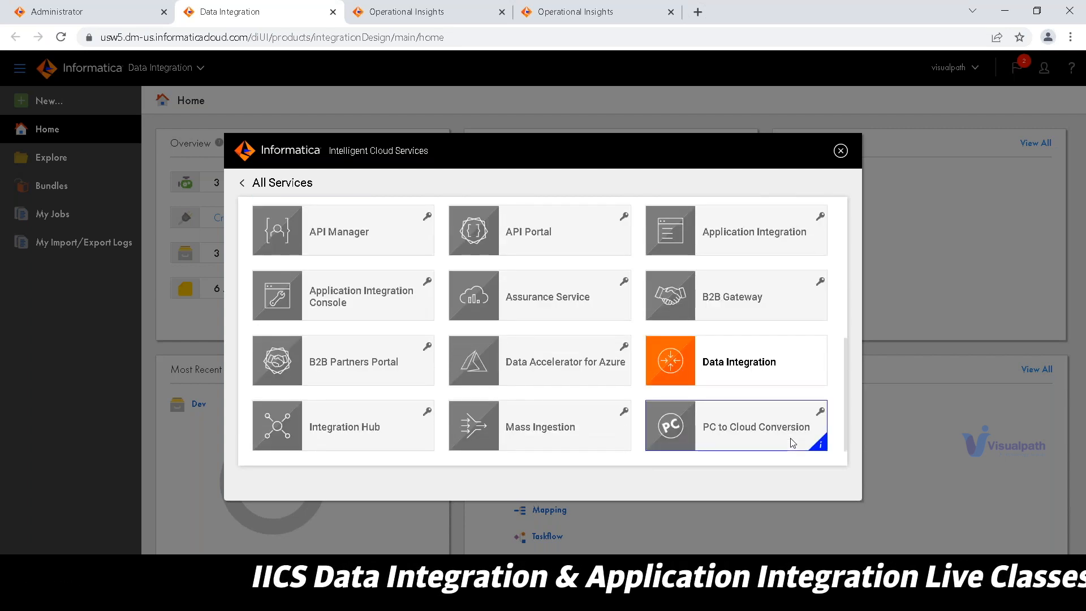
click(842, 151)
click(64, 11)
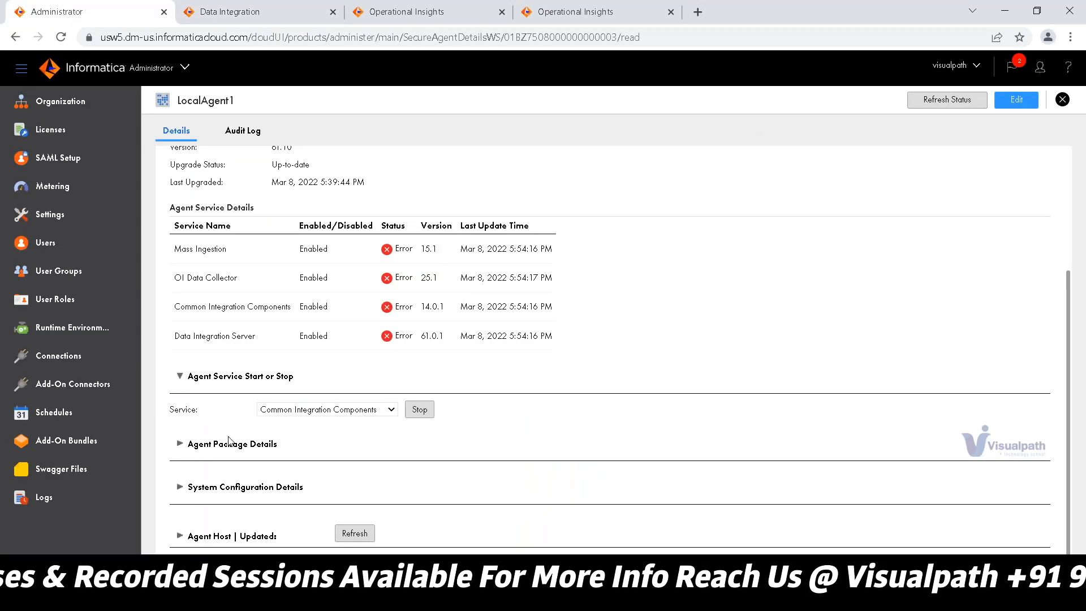
- Reopen LocalAgent1 from the runtime environments, refresh its status and review its audit log
click(97, 332)
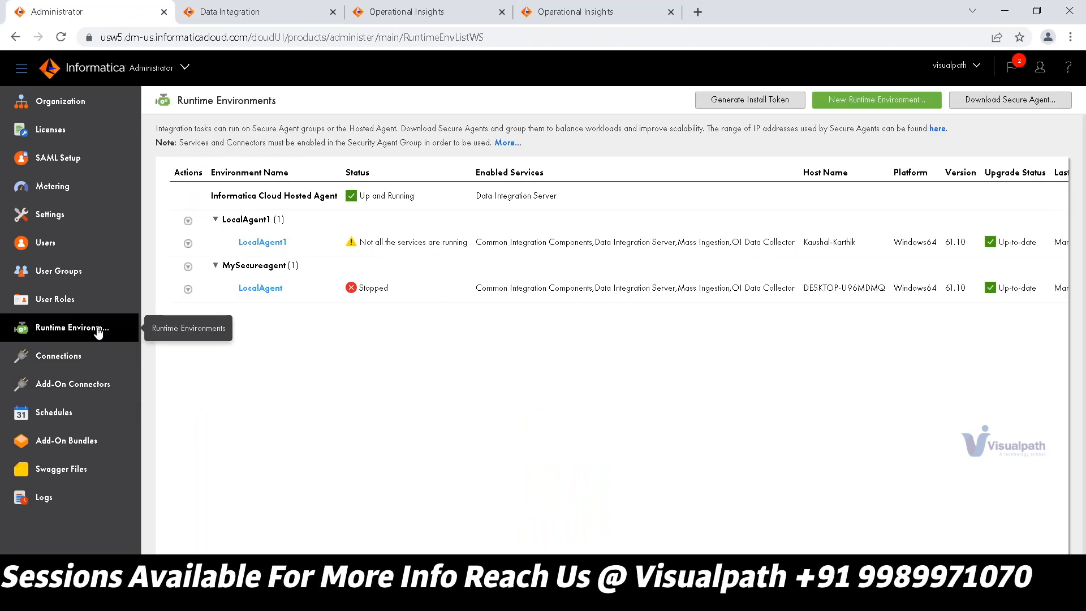
click(264, 243)
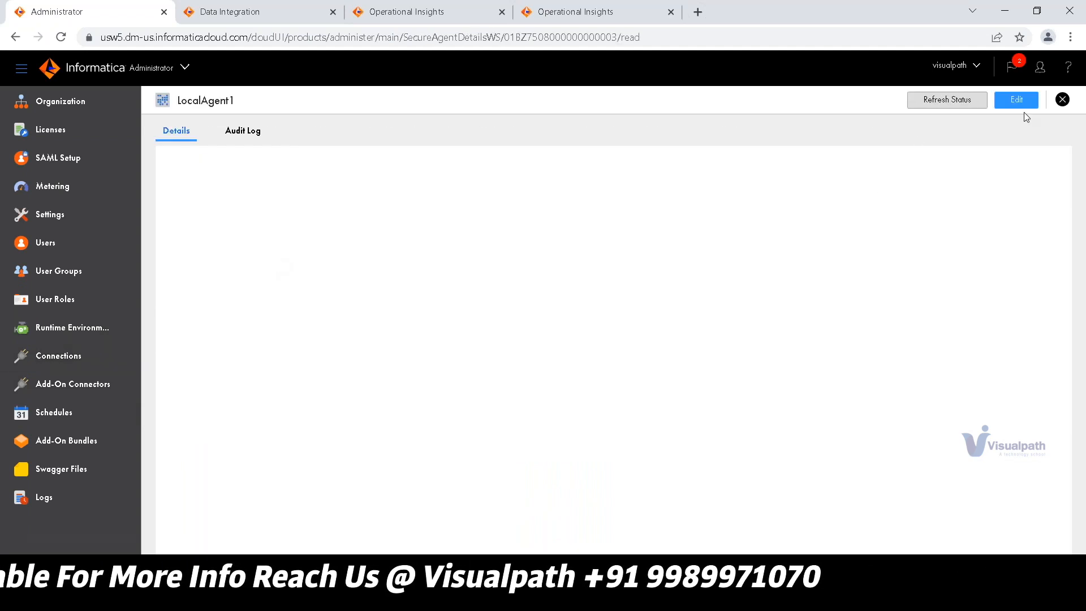
click(939, 108)
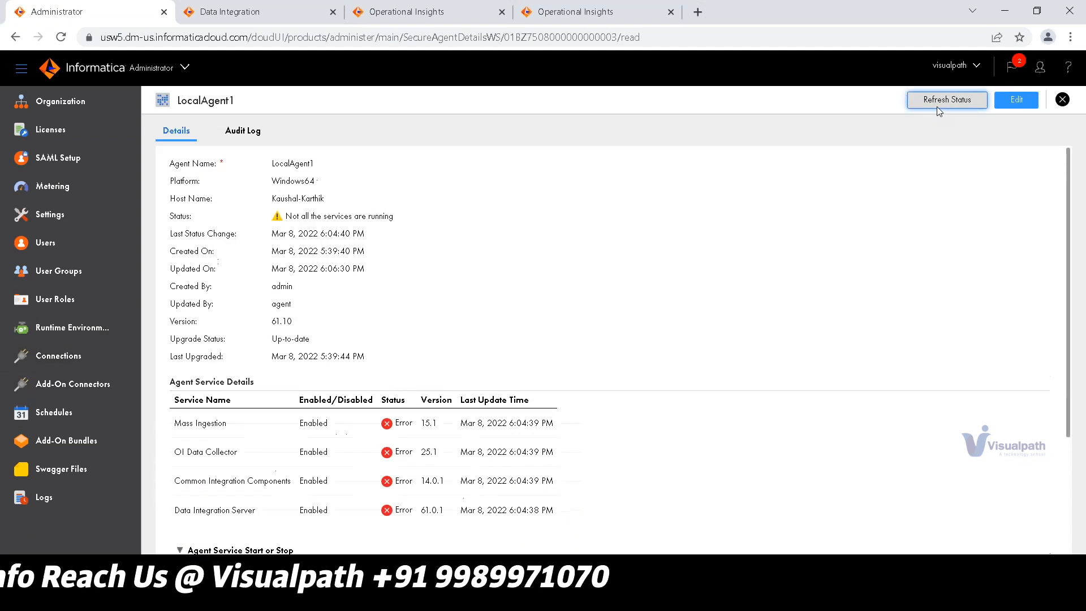
click(243, 132)
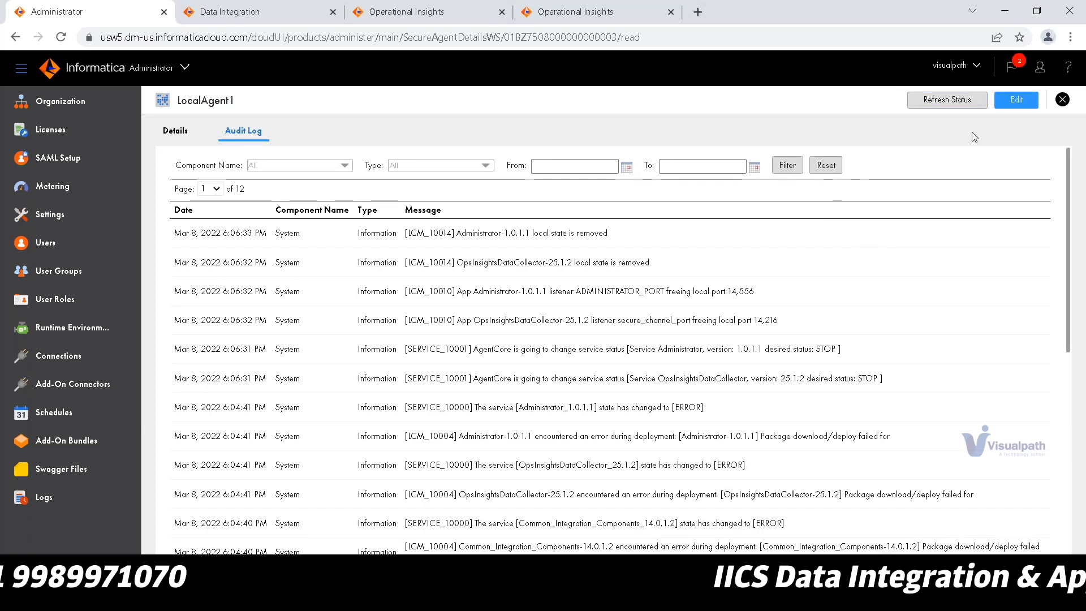
click(948, 104)
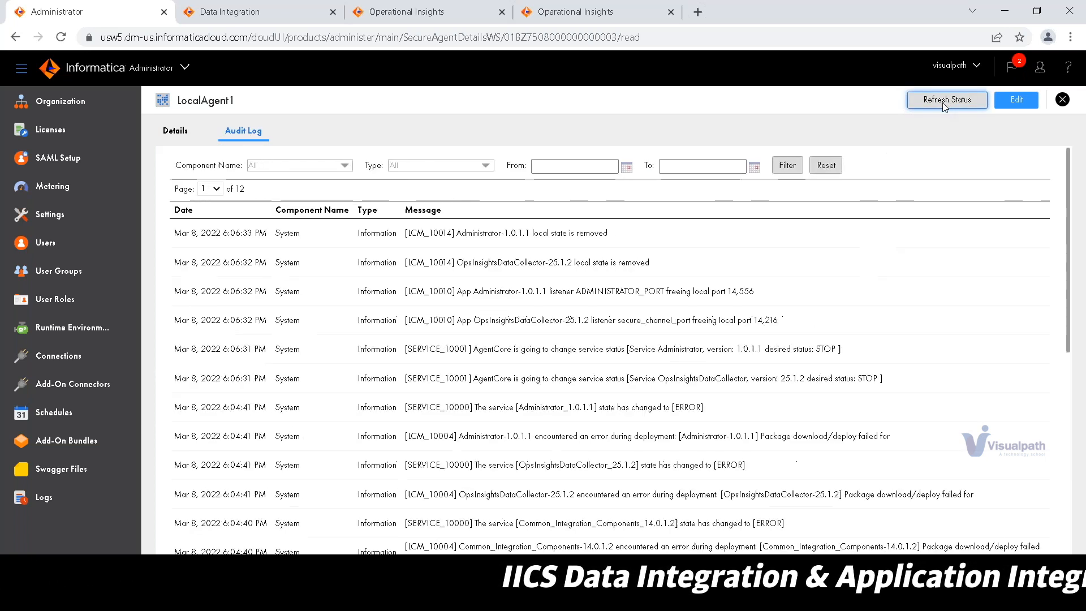
- Check the local Secure Agent manager's status, and refresh LocalAgent1's status on its details page
click(844, 600)
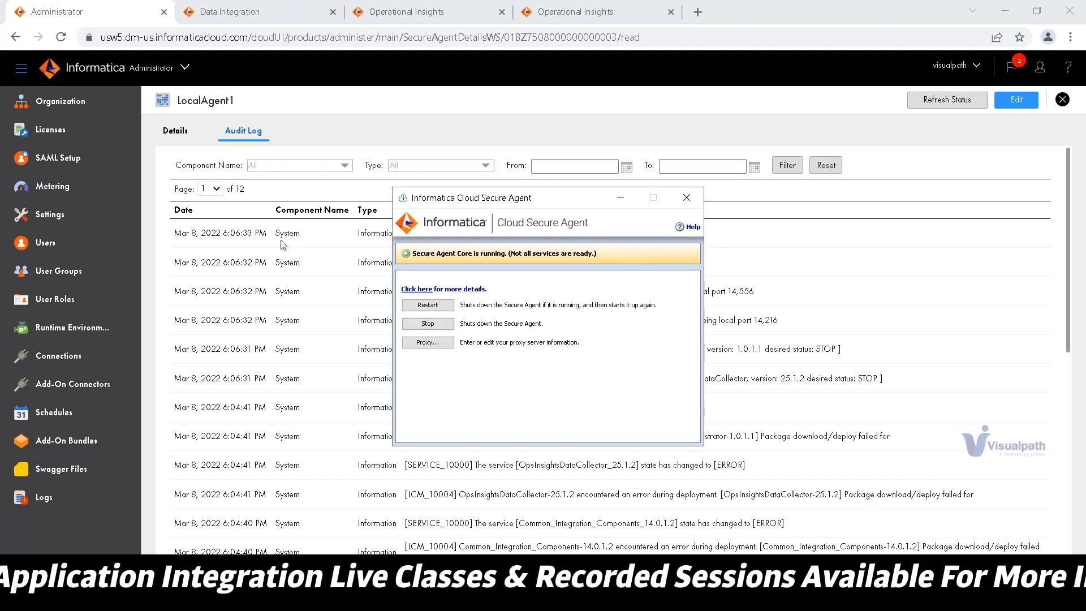
click(175, 130)
click(927, 105)
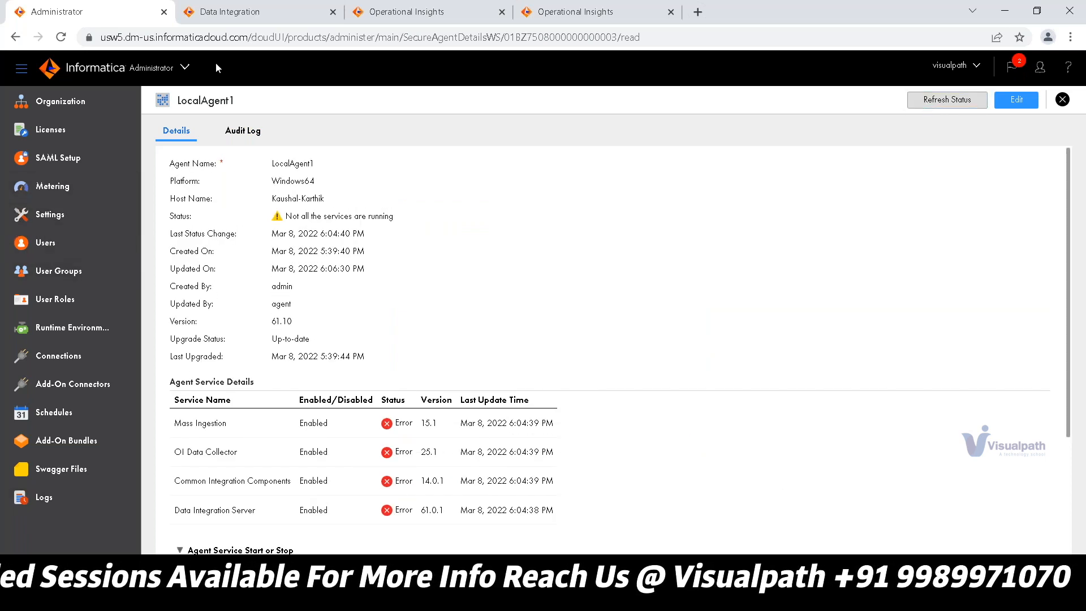
- Check the runtime environments on the Data Integration home page, and review the users and user roles in Administrator
click(267, 19)
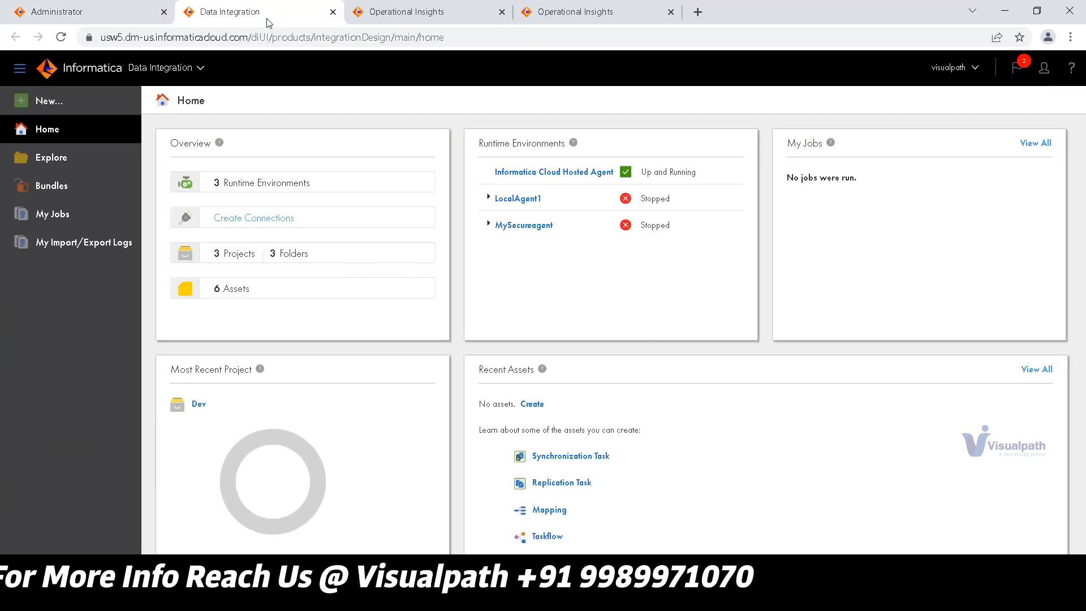
click(106, 4)
click(43, 243)
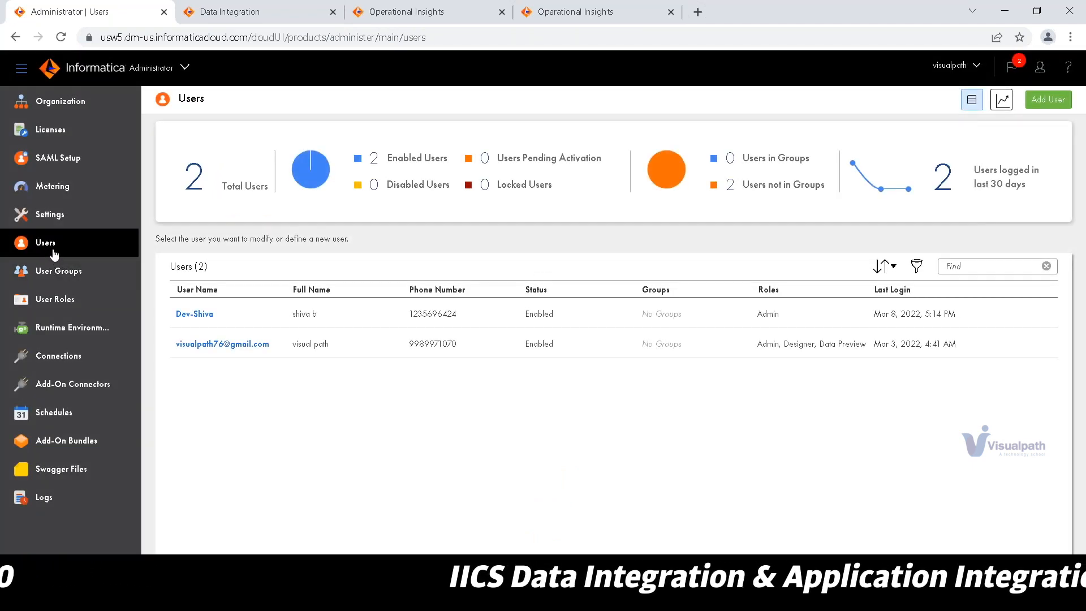
click(76, 304)
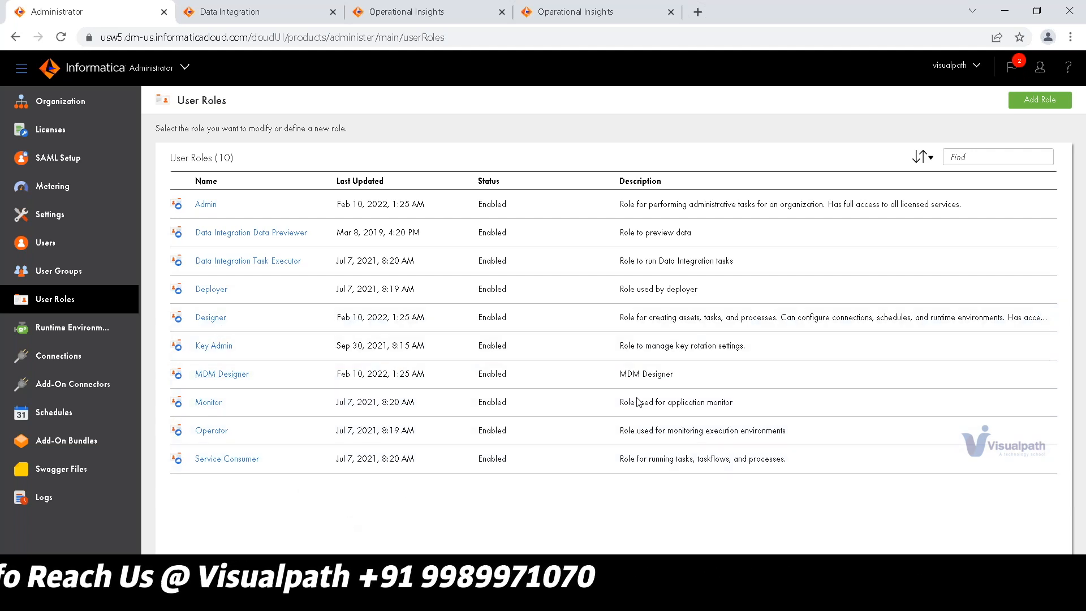
- Start defining a new user role named Operator_custom, and discard it without saving
click(1036, 99)
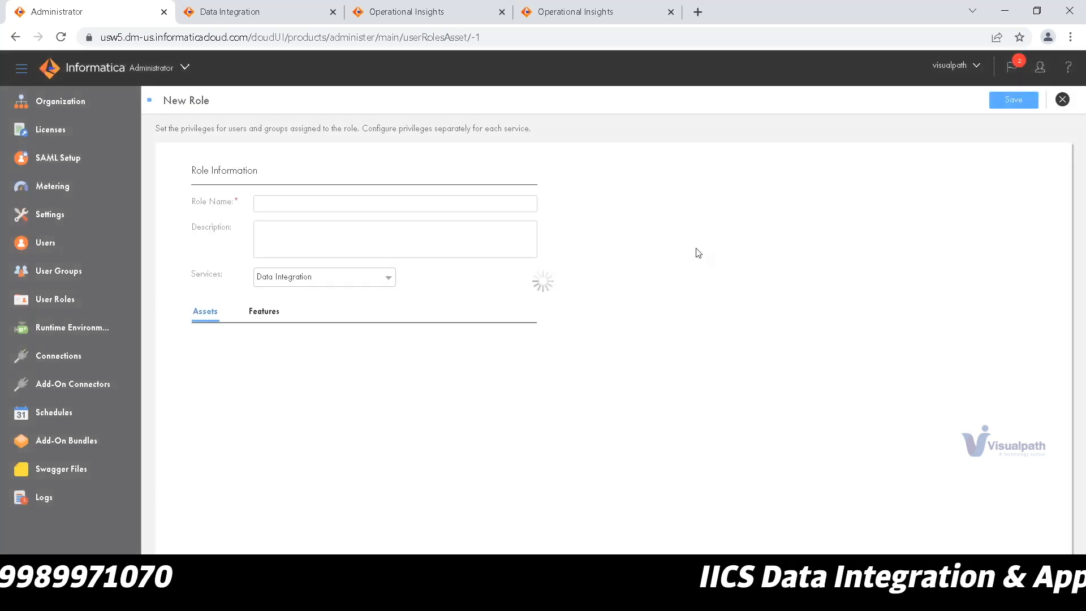
click(362, 202)
text(OPer)
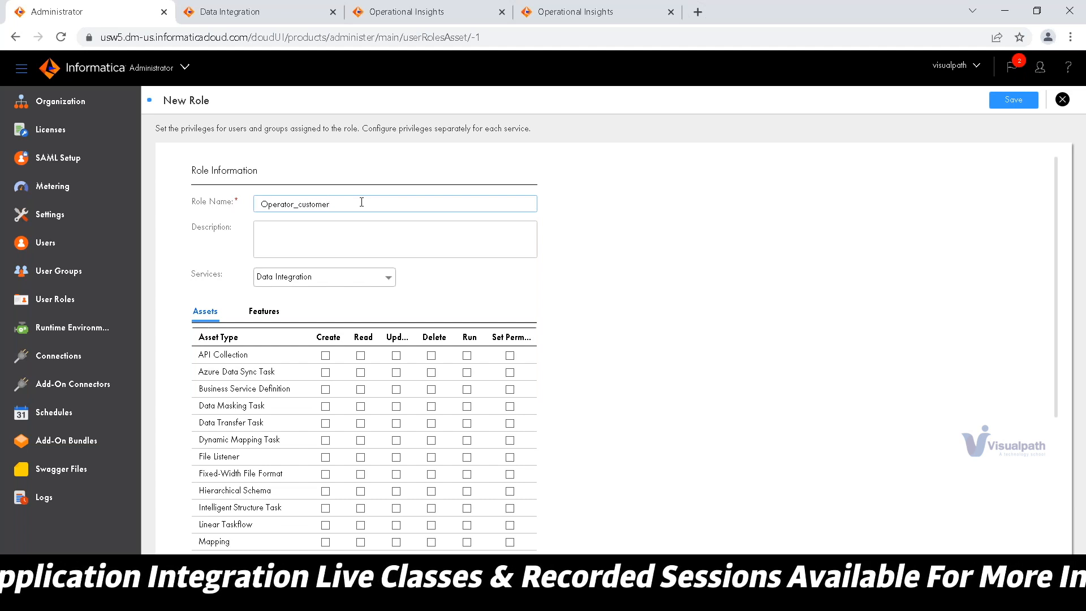
click(51, 305)
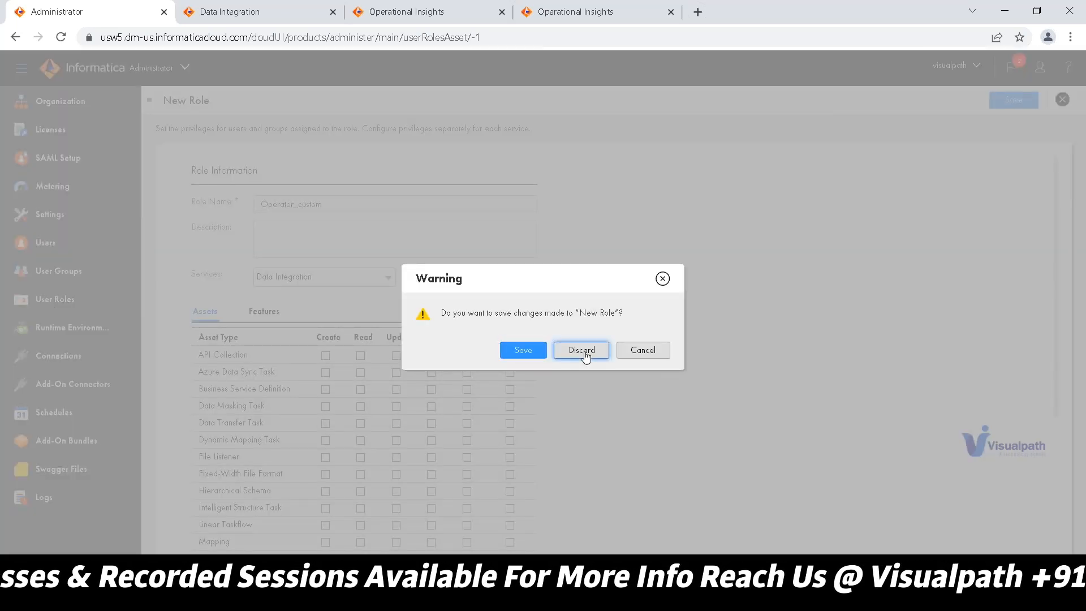
click(583, 351)
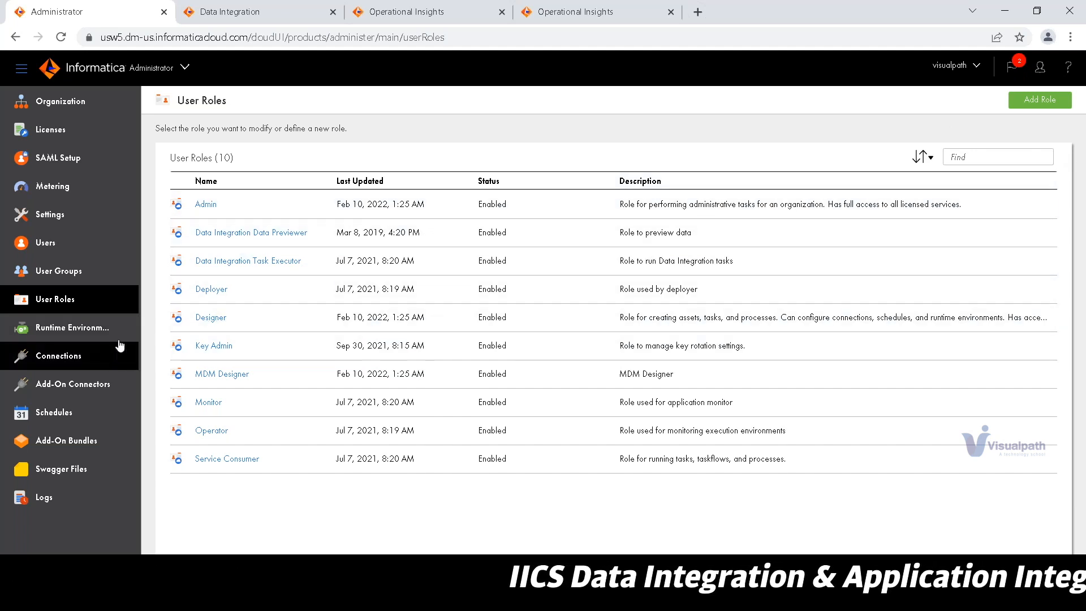
- View the user groups and users lists, and examine the agent_start.bat output in the command prompt window
click(54, 275)
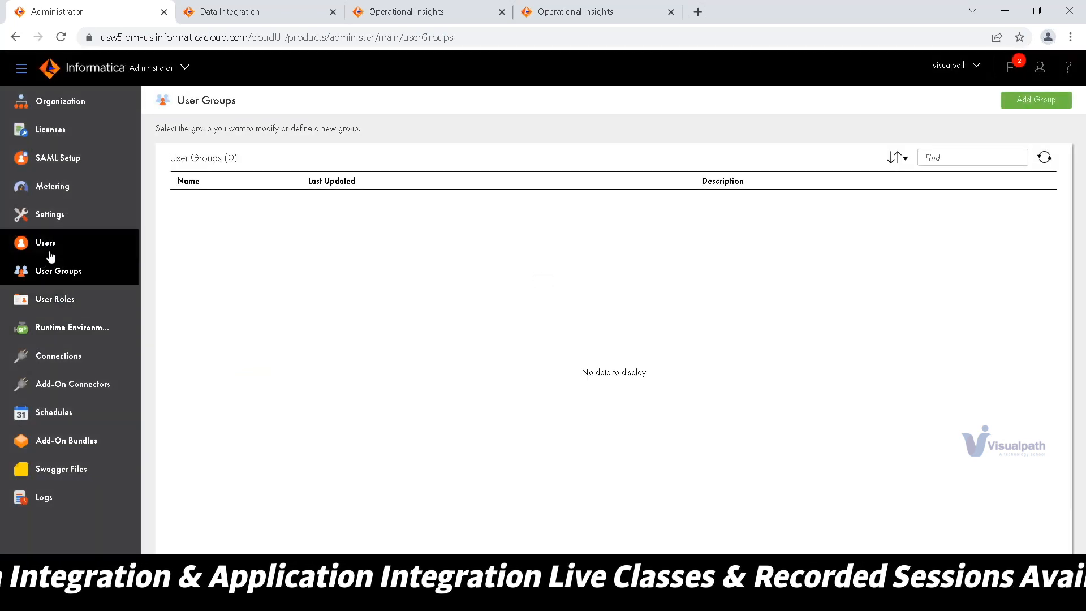
click(49, 252)
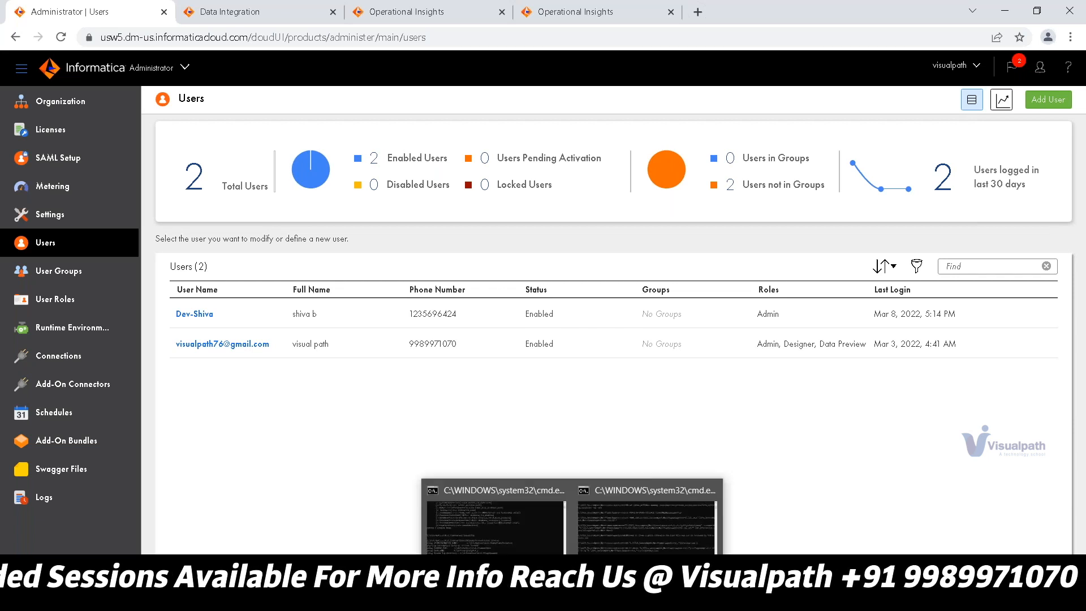
click(648, 512)
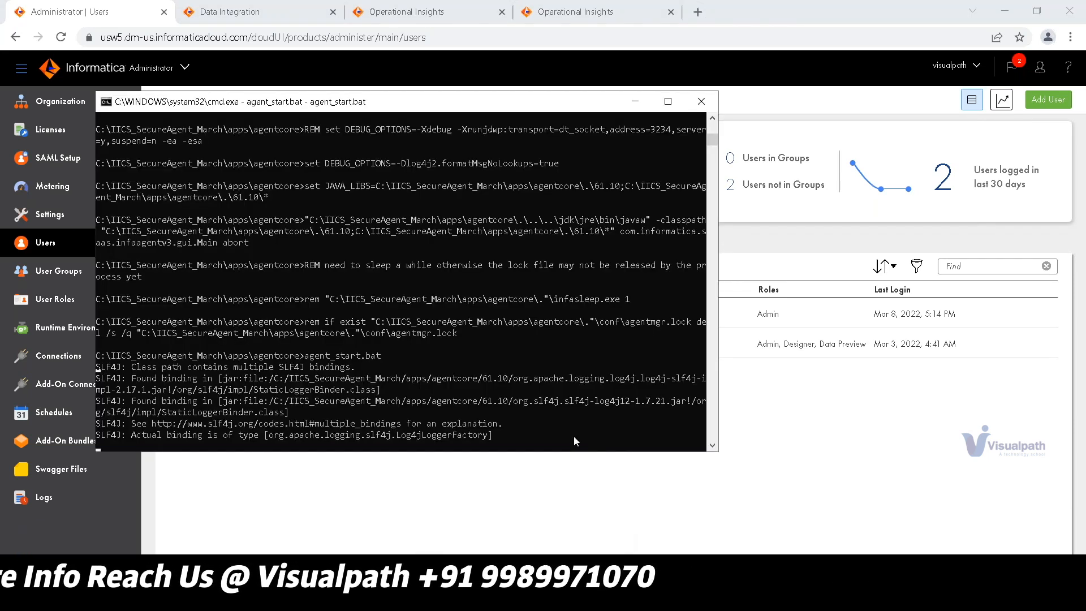
scroll(573, 442, down, 1)
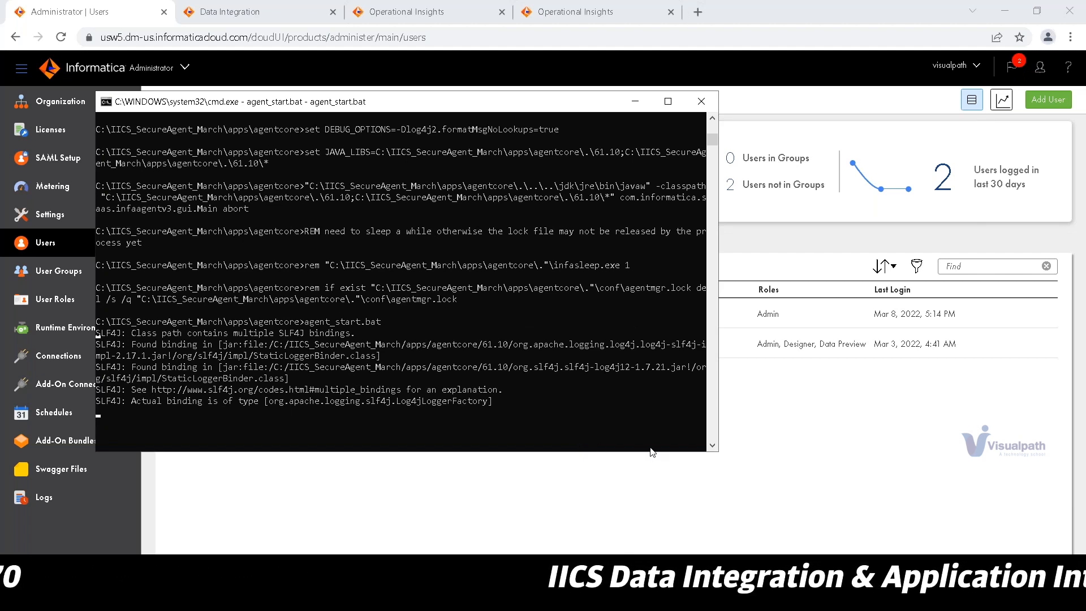
scroll(651, 449, down, 1)
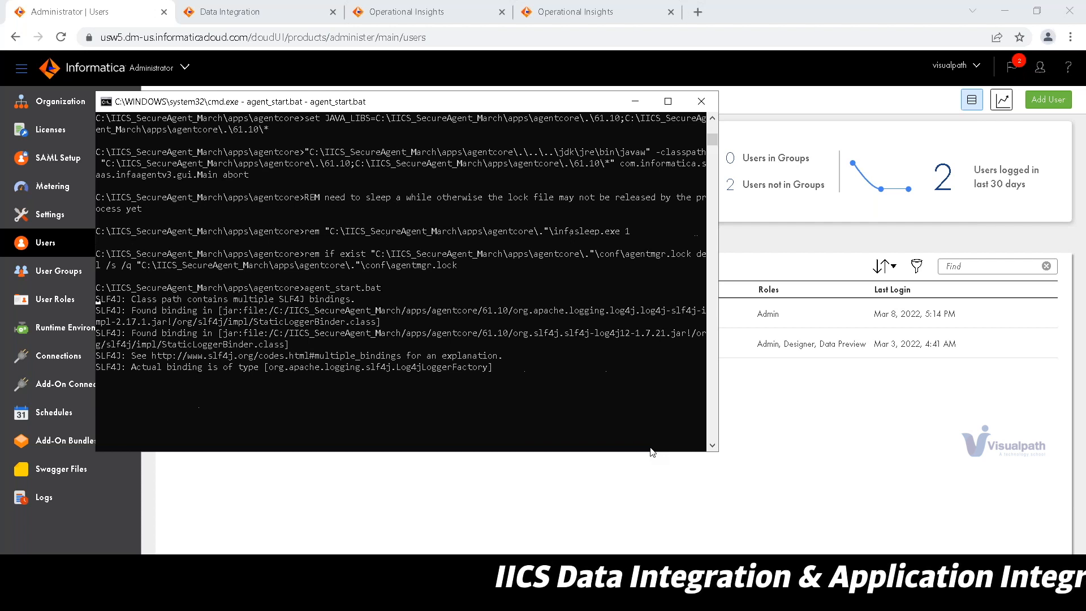
- Create a new blank mapping in Data Integration
click(279, 6)
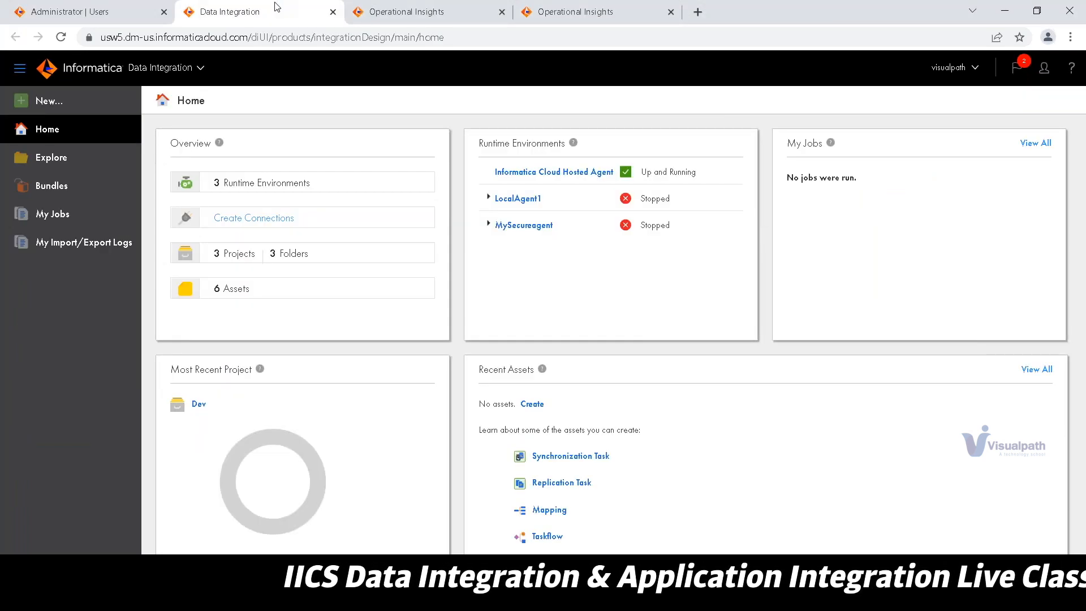
click(71, 107)
click(285, 235)
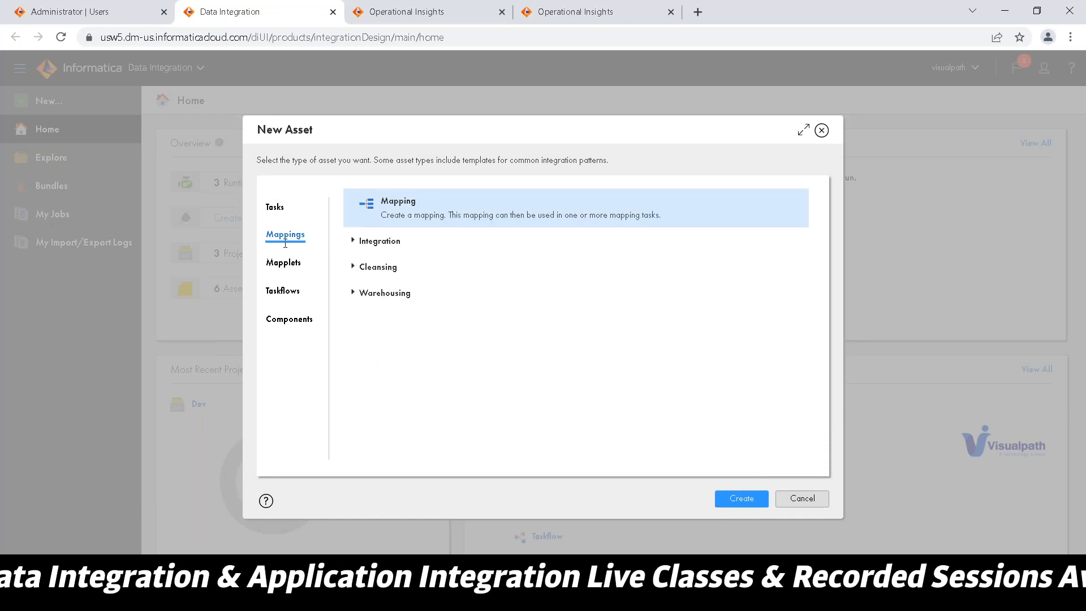
click(741, 499)
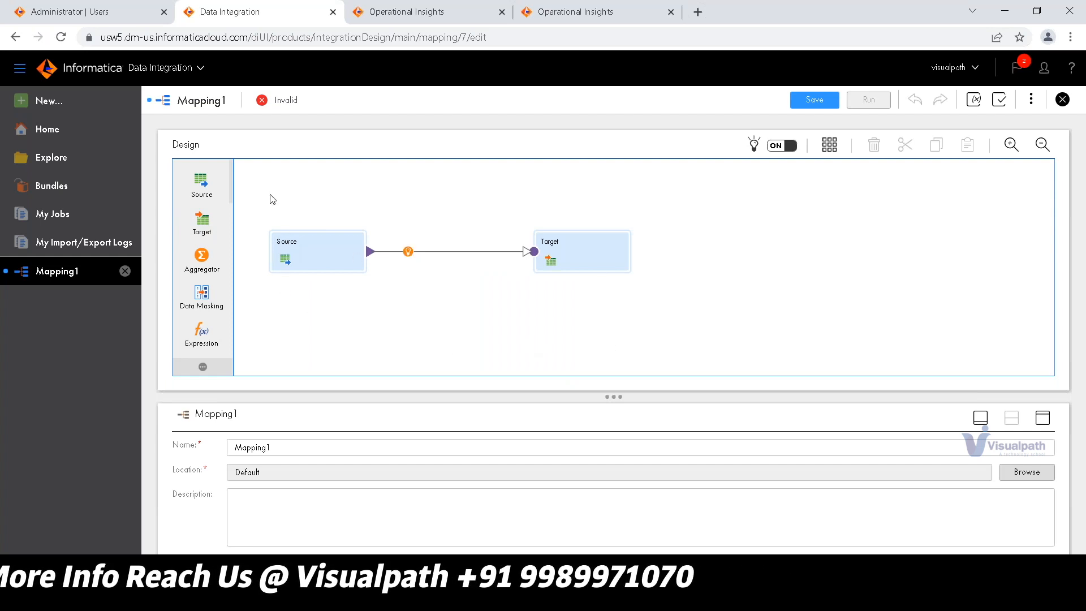
- Select the mapping's Source transformation, and examine the available transformations and the options for showing licensed or all of them
mouse_move(251, 173)
mouse_down()
mouse_move(291, 315)
mouse_move(356, 357)
mouse_up()
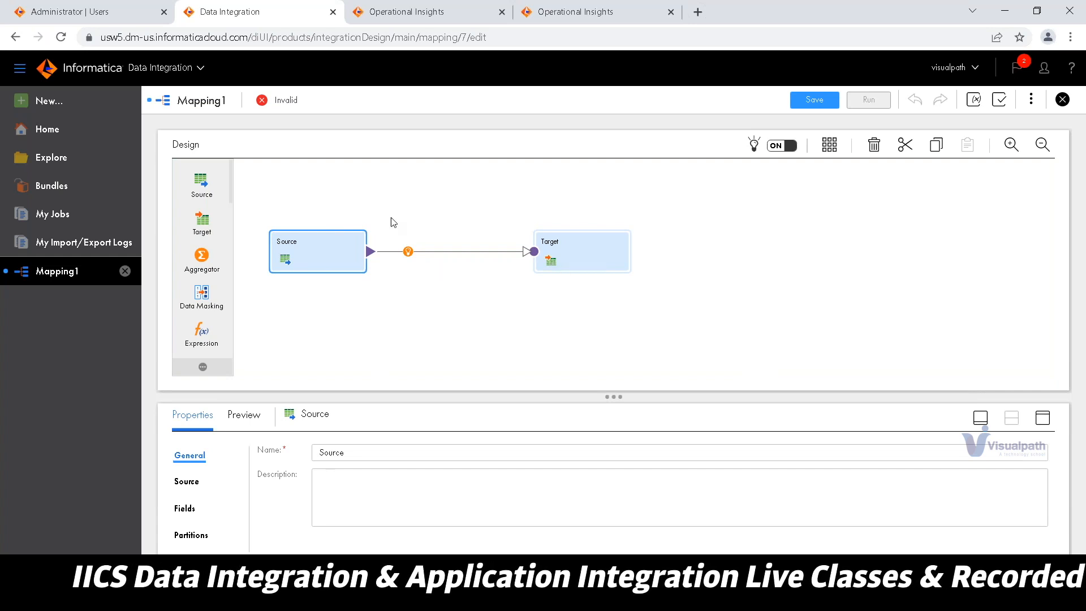
scroll(216, 213, down, 3)
scroll(216, 213, down, 5)
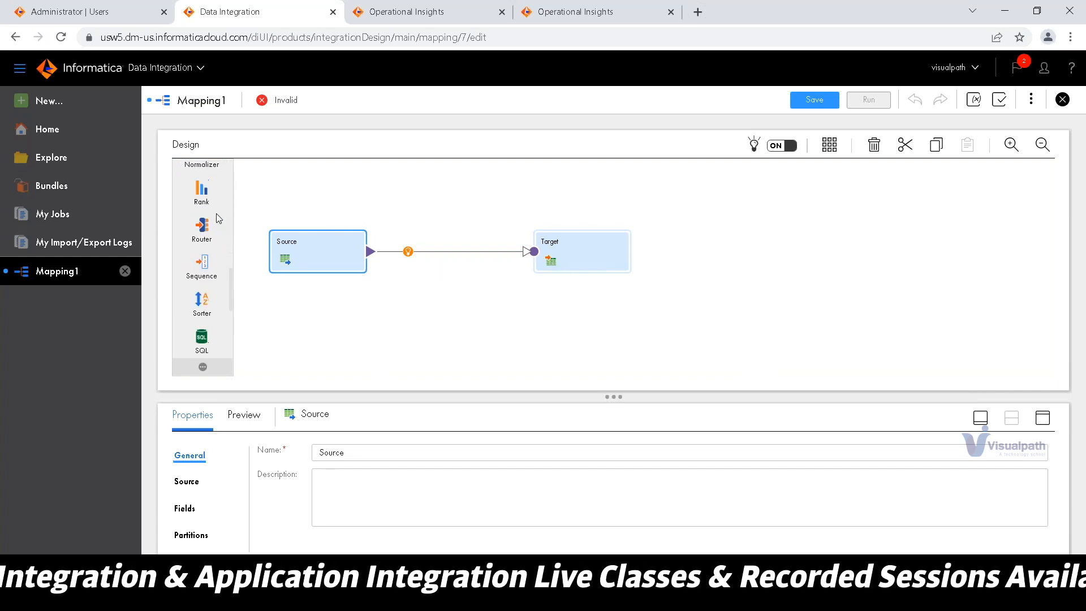
scroll(217, 213, up, 8)
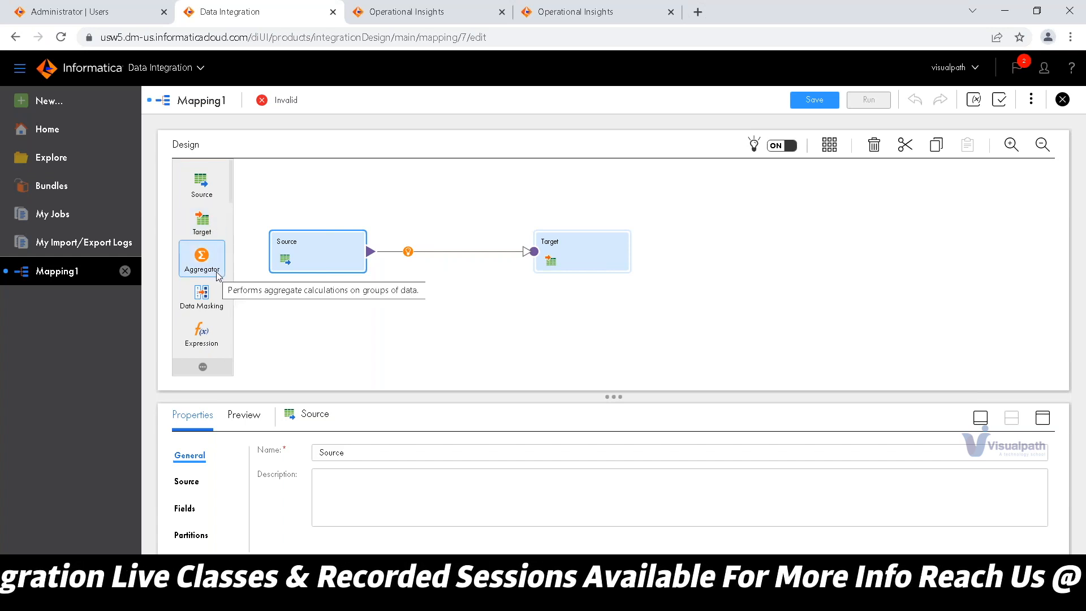
scroll(218, 276, down, 2)
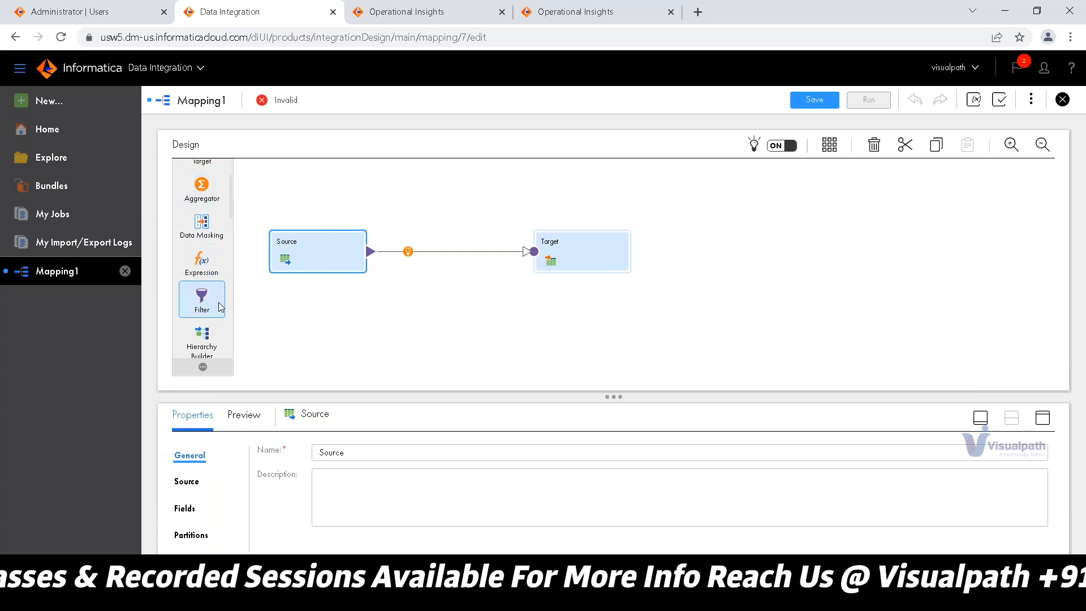
scroll(219, 306, down, 10)
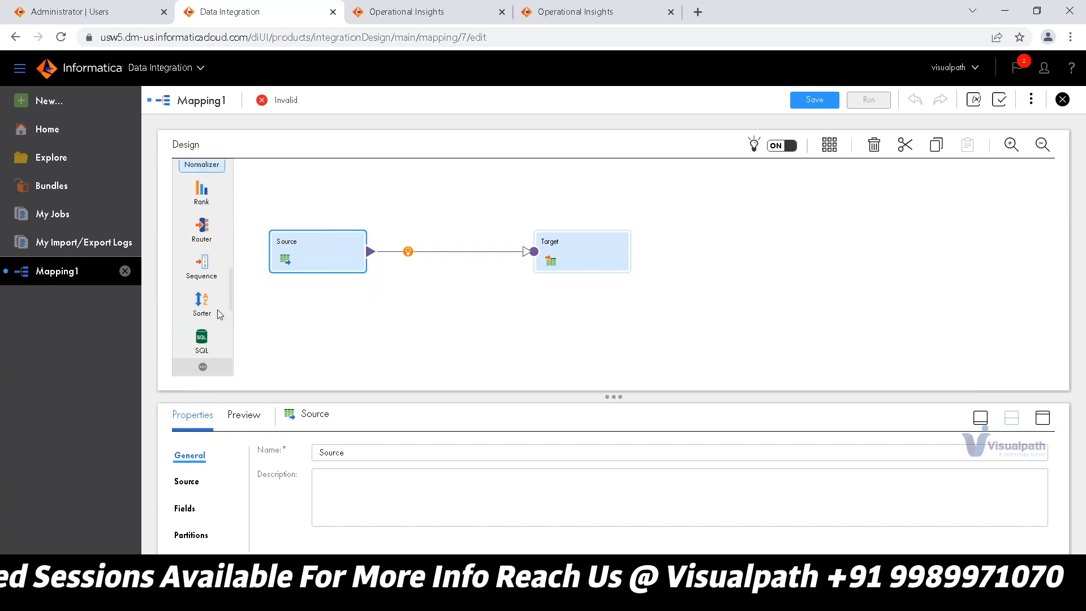
click(203, 369)
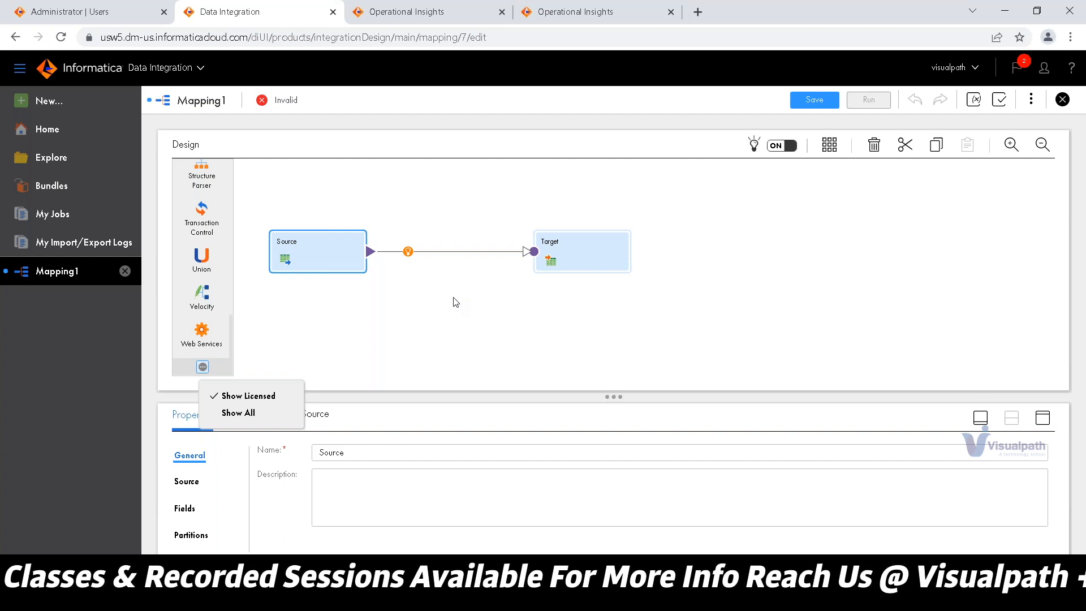
- Refresh LocalAgent1's status in Administrator, examine its agent service details, and return to the mapping in Data Integration
click(117, 14)
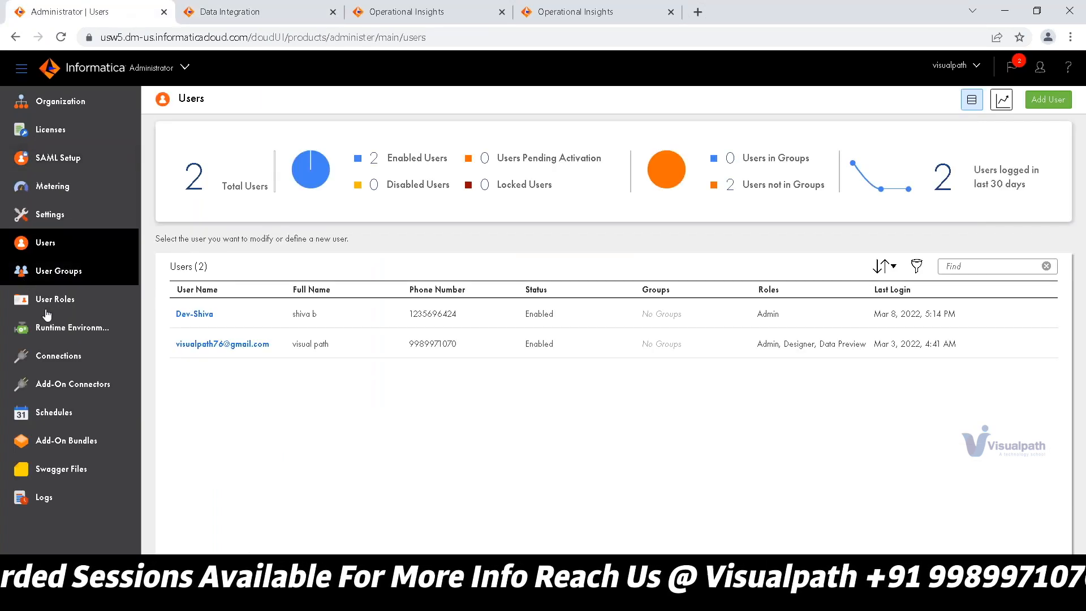
click(57, 328)
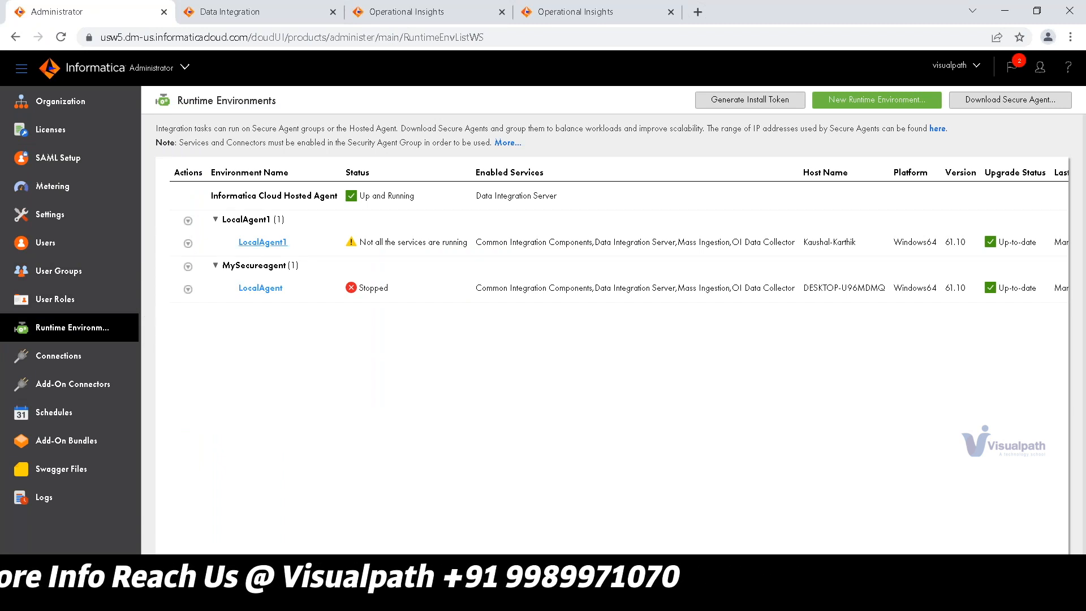
click(263, 242)
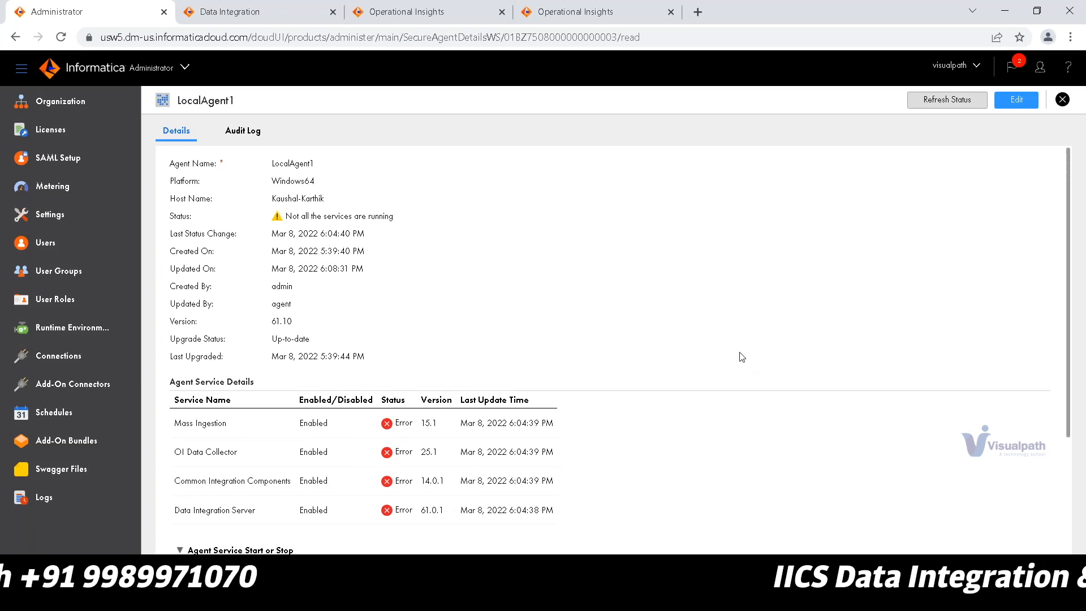
click(940, 99)
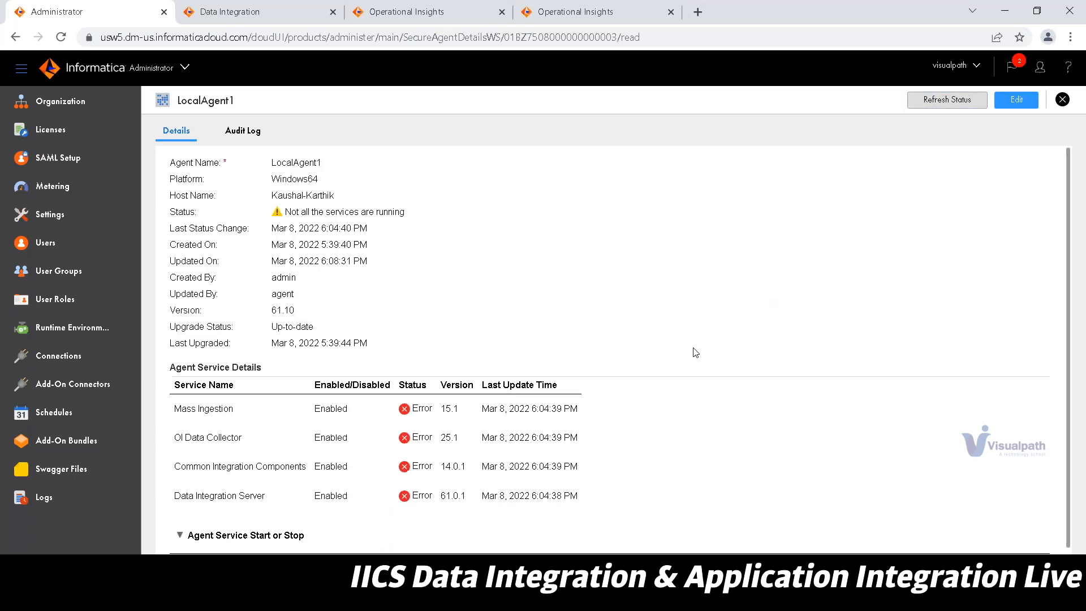
scroll(695, 352, down, 3)
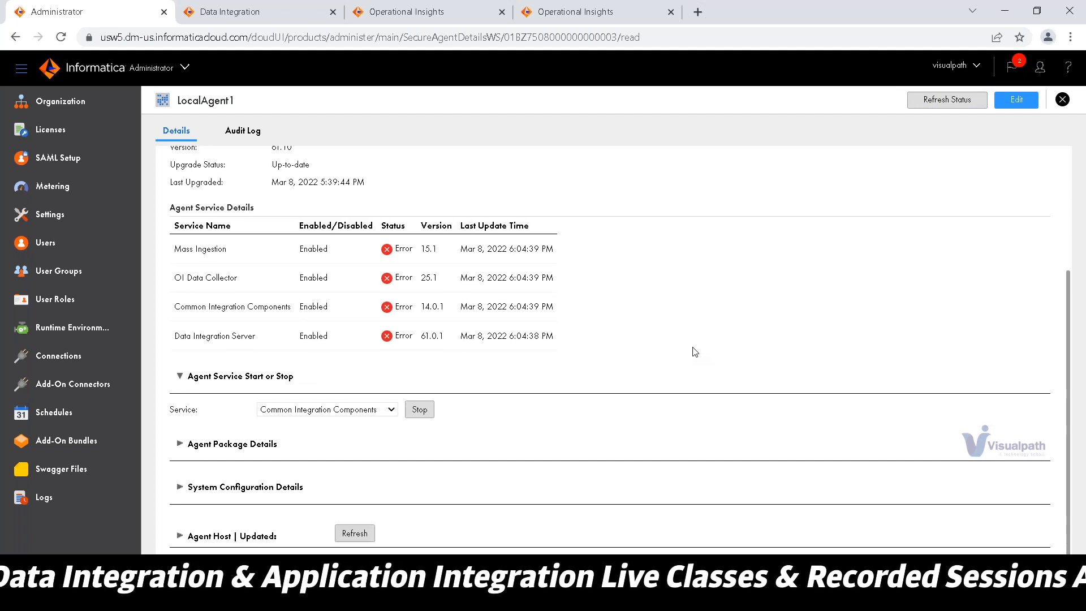
scroll(695, 352, up, 3)
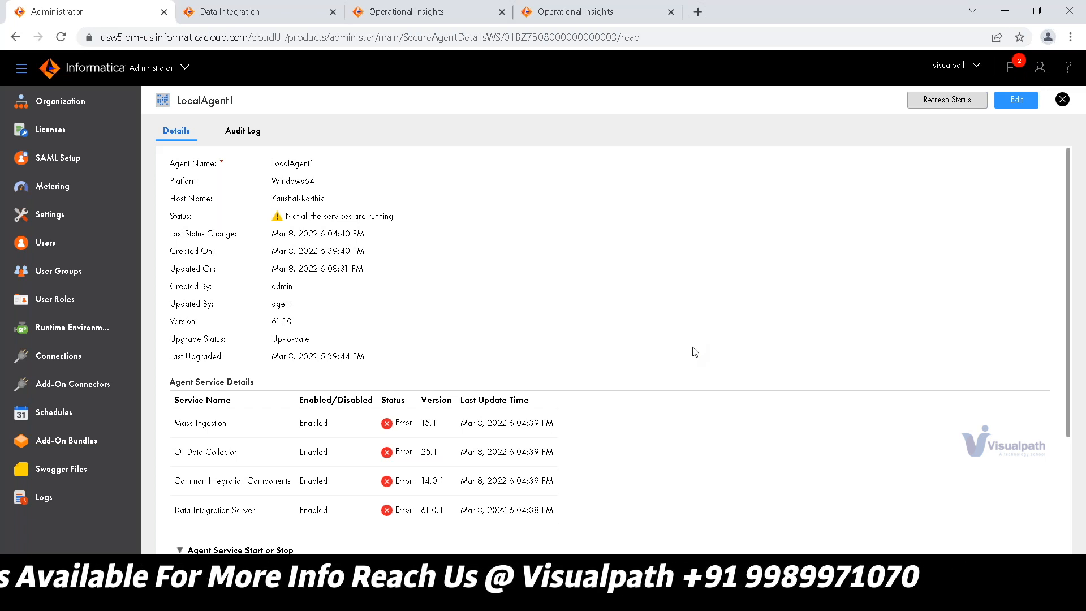
click(266, 8)
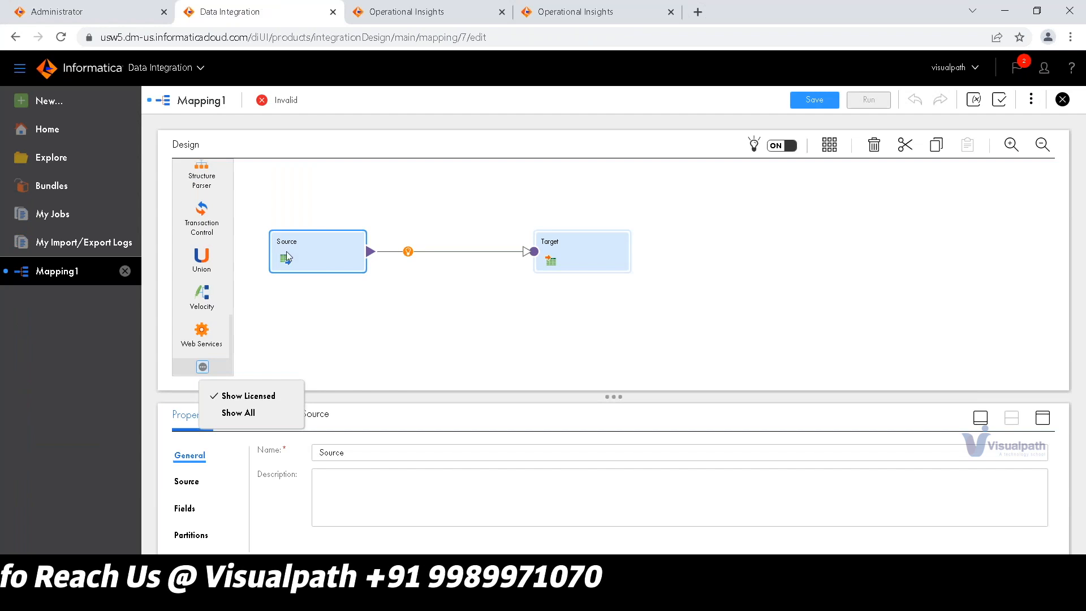
- Show the Source transformation's source details in the mapping, and examine which connections are available for it
click(188, 481)
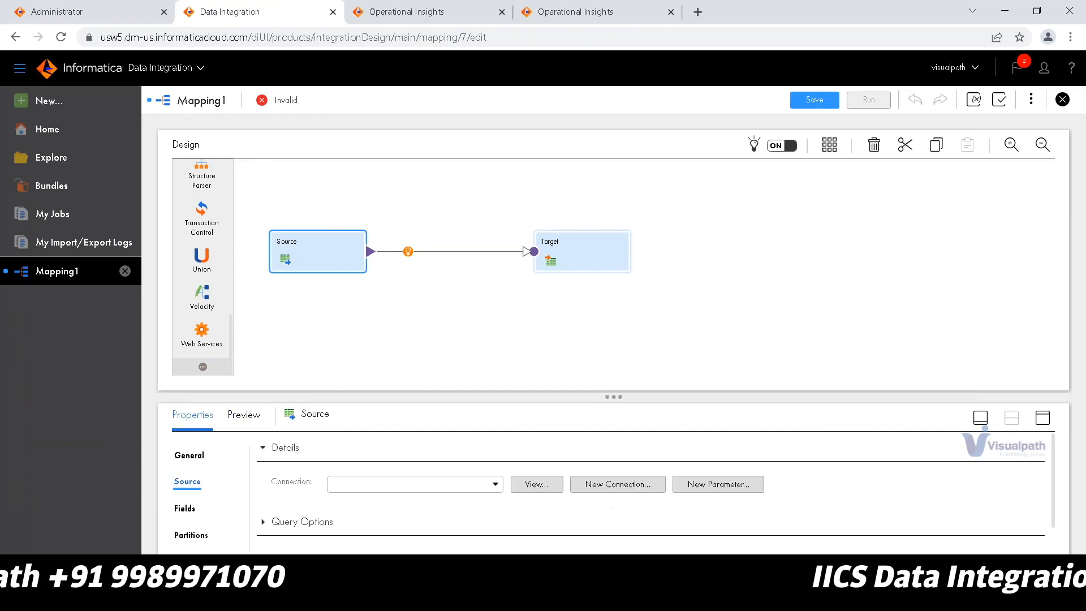
click(427, 485)
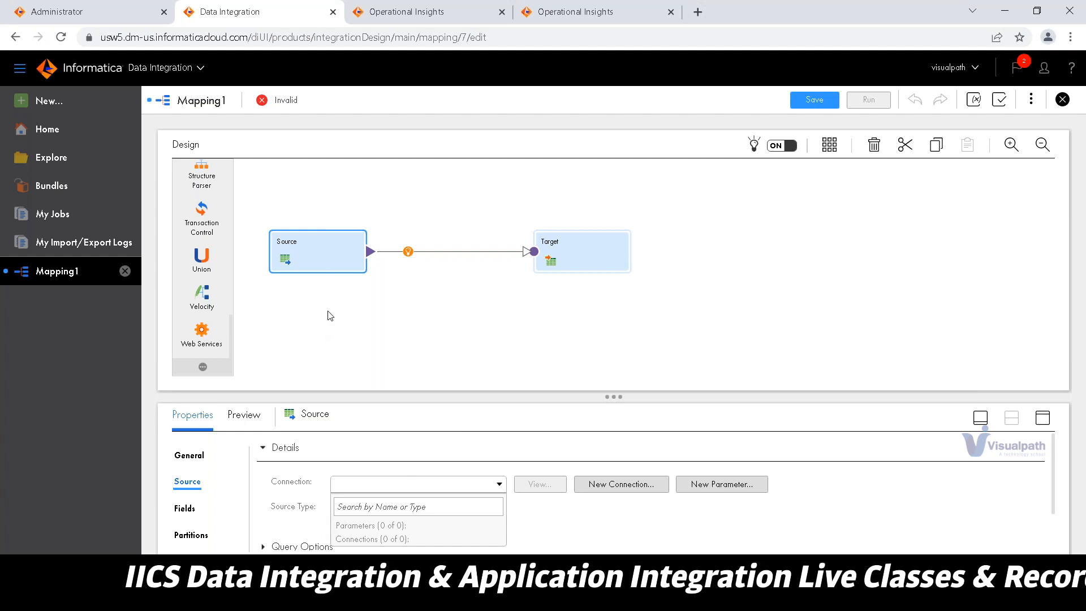
- Examine the runtime environments list in Administrator, and reload the page to refresh the Secure Agents' statuses
click(86, 7)
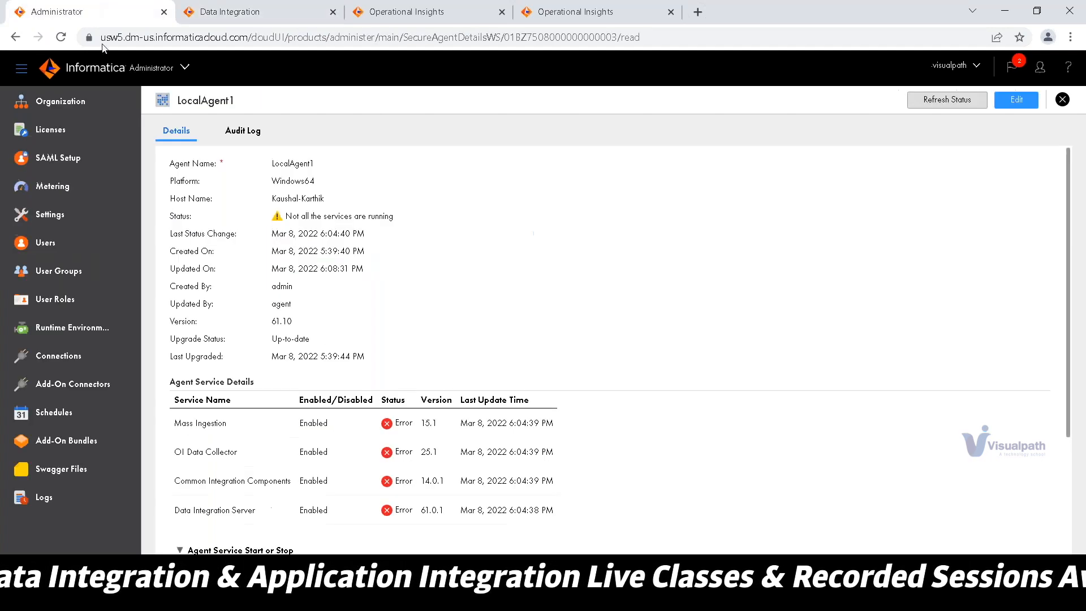
click(96, 338)
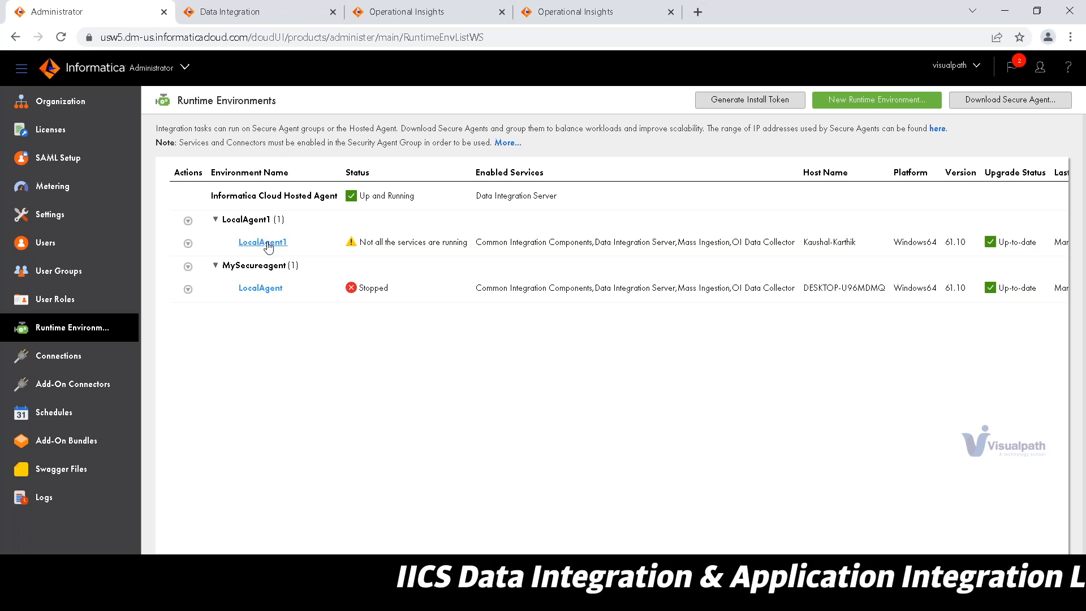
scroll(272, 247, down, 1)
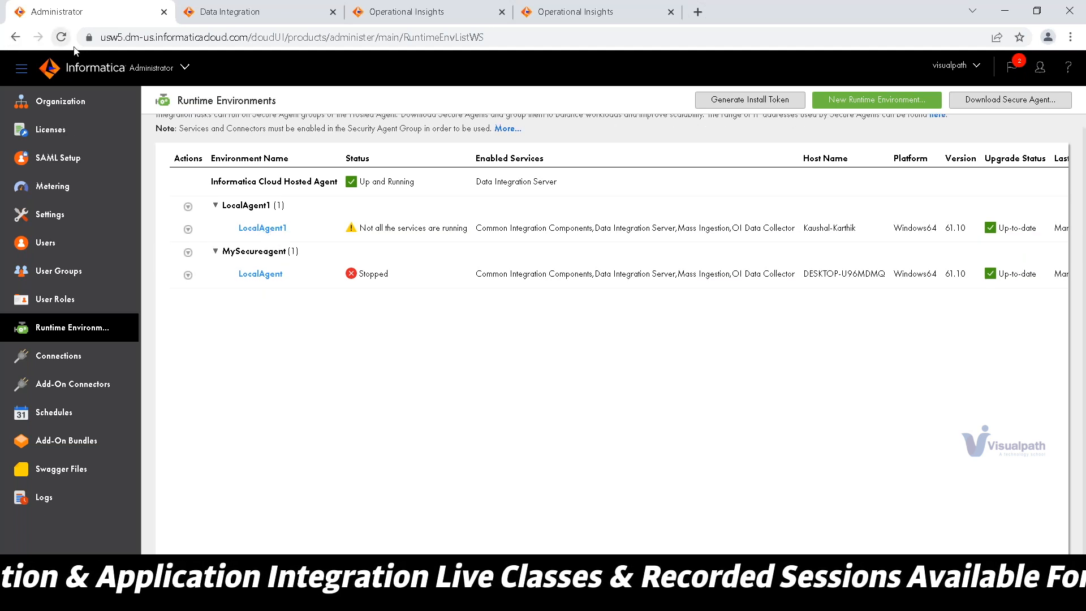
click(61, 38)
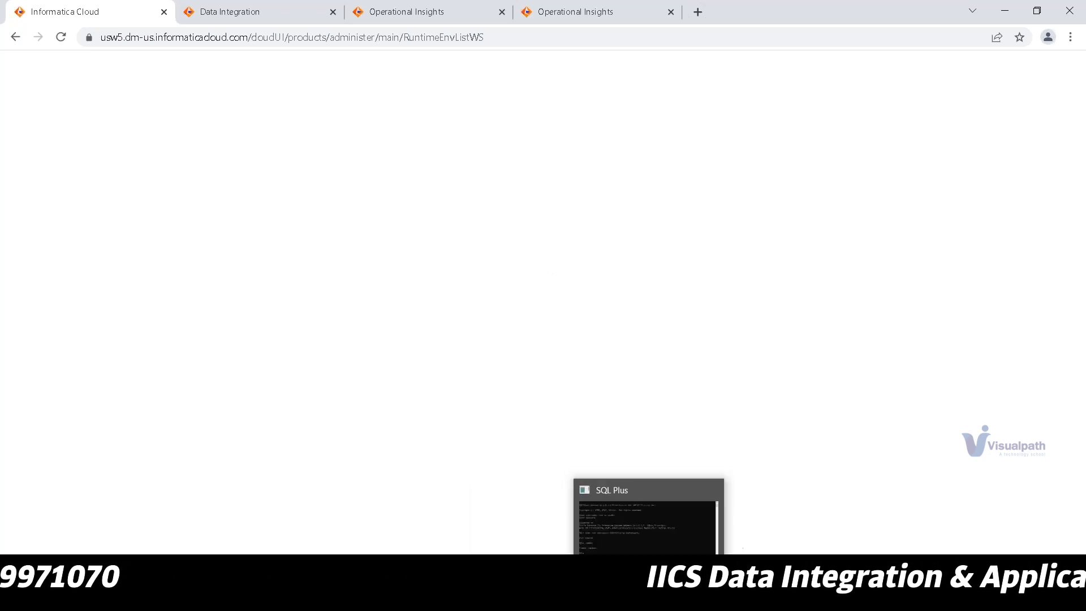
- Switch to the IICS_Presenation slide deck in PowerPoint to view the Access Levels slide
mouse_move(746, 600)
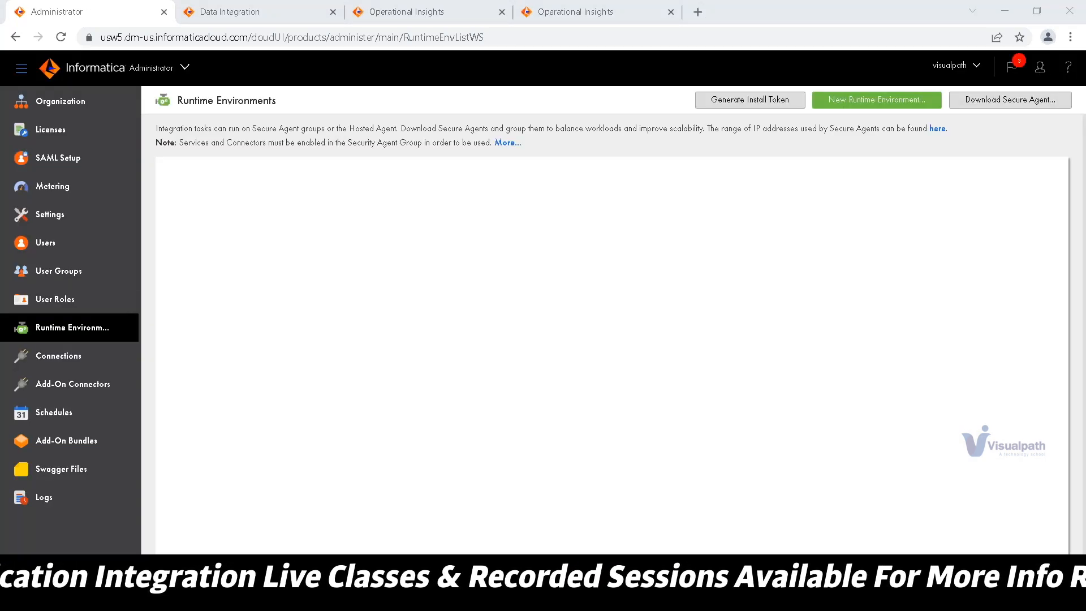
click(745, 600)
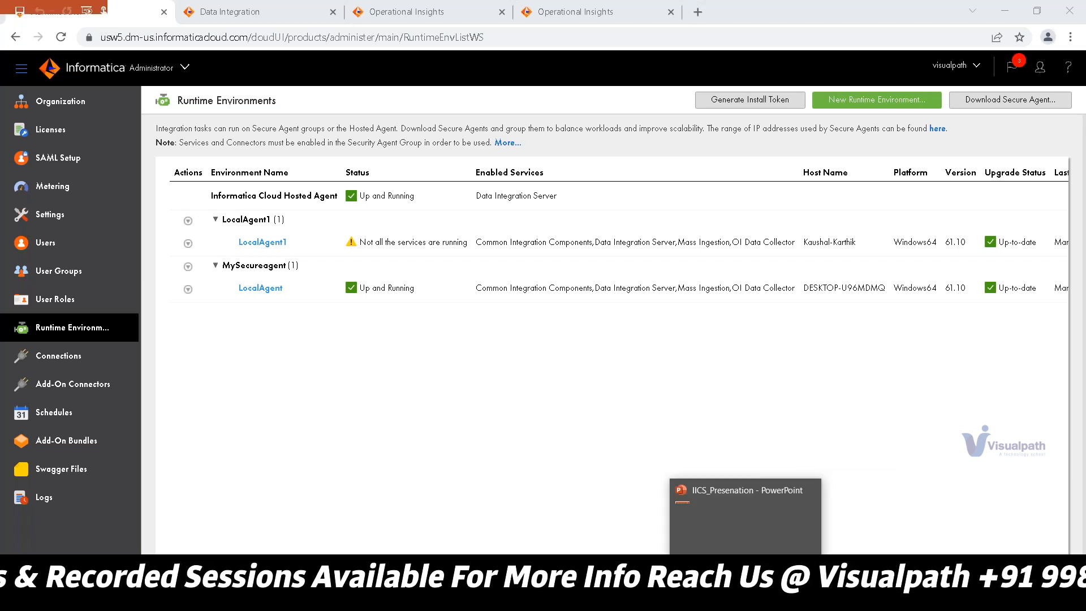
click(747, 599)
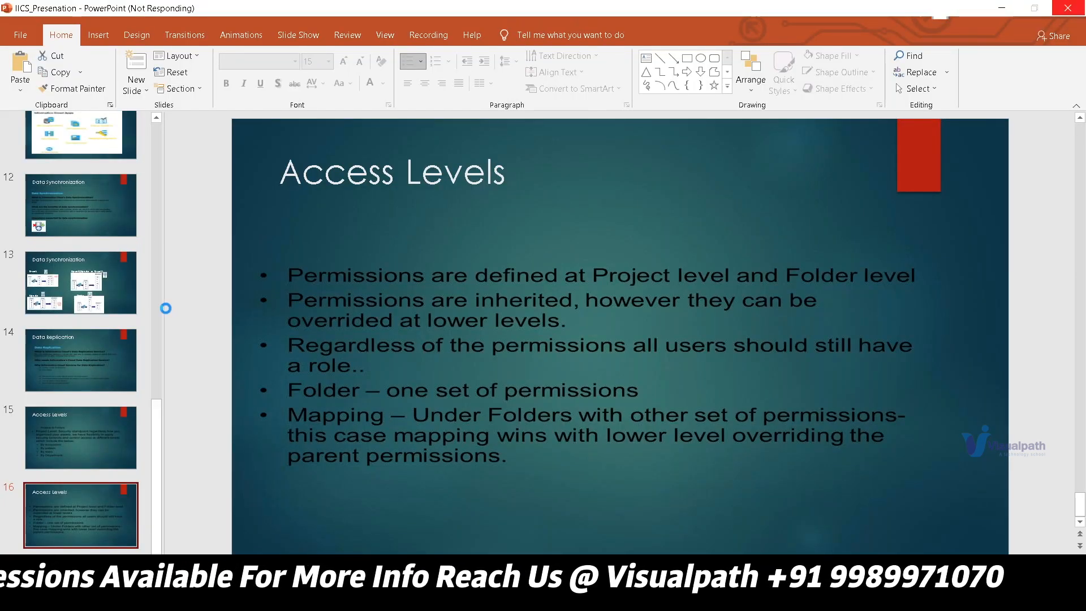